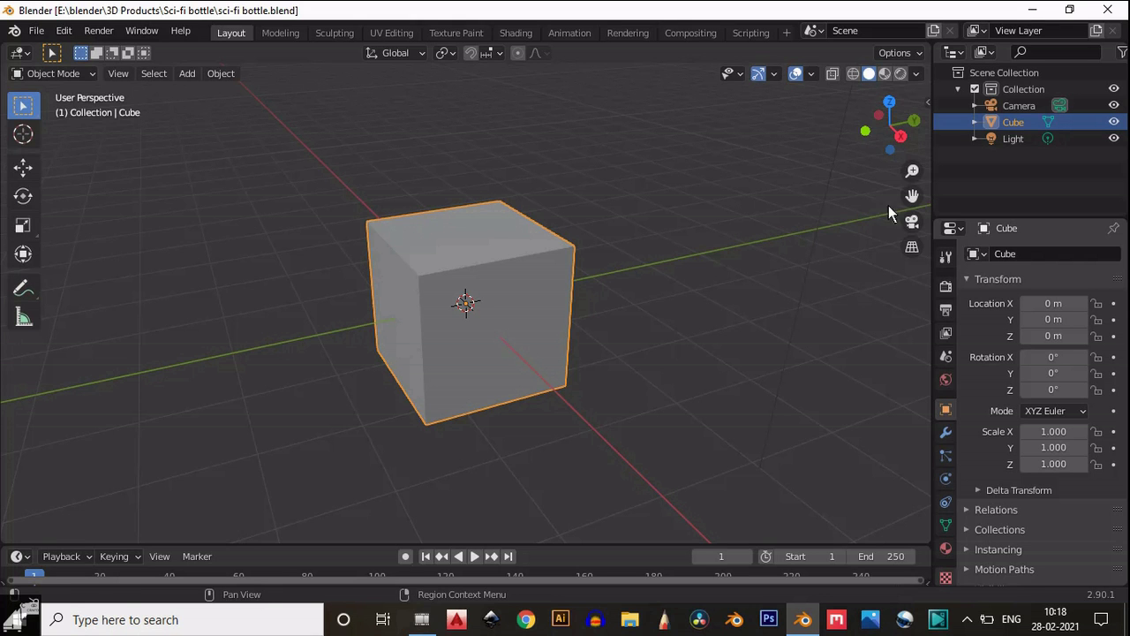
Step: Delete the default cube and add a mesh cylinder at the origin in right orthographic view
click(900, 137)
key(Delete)
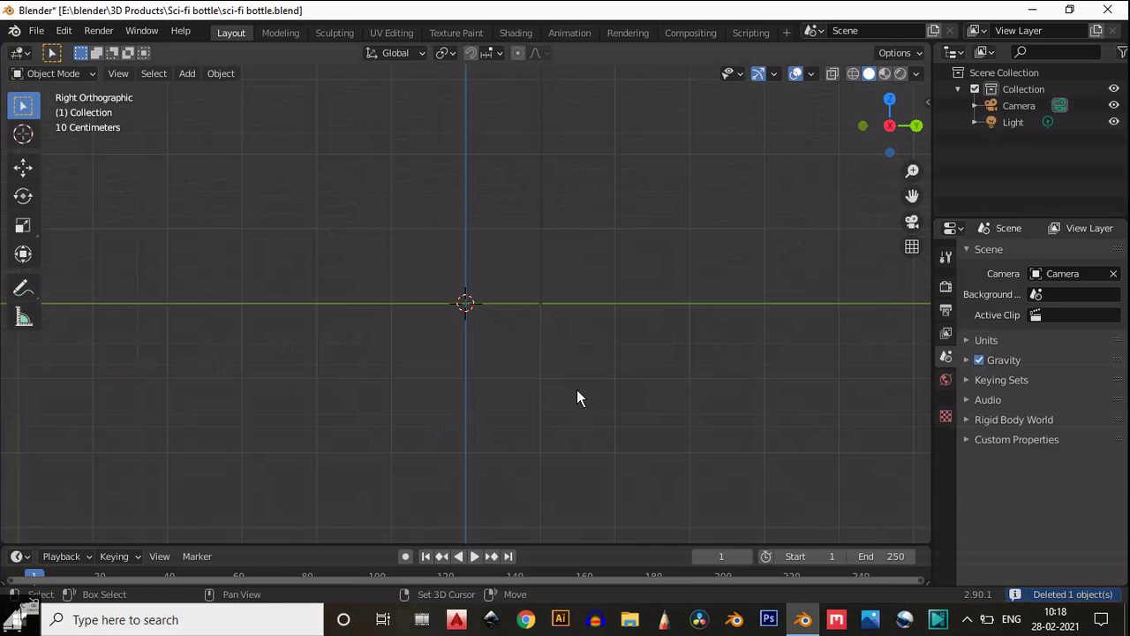
key(shift+a)
mouse_move(497, 259)
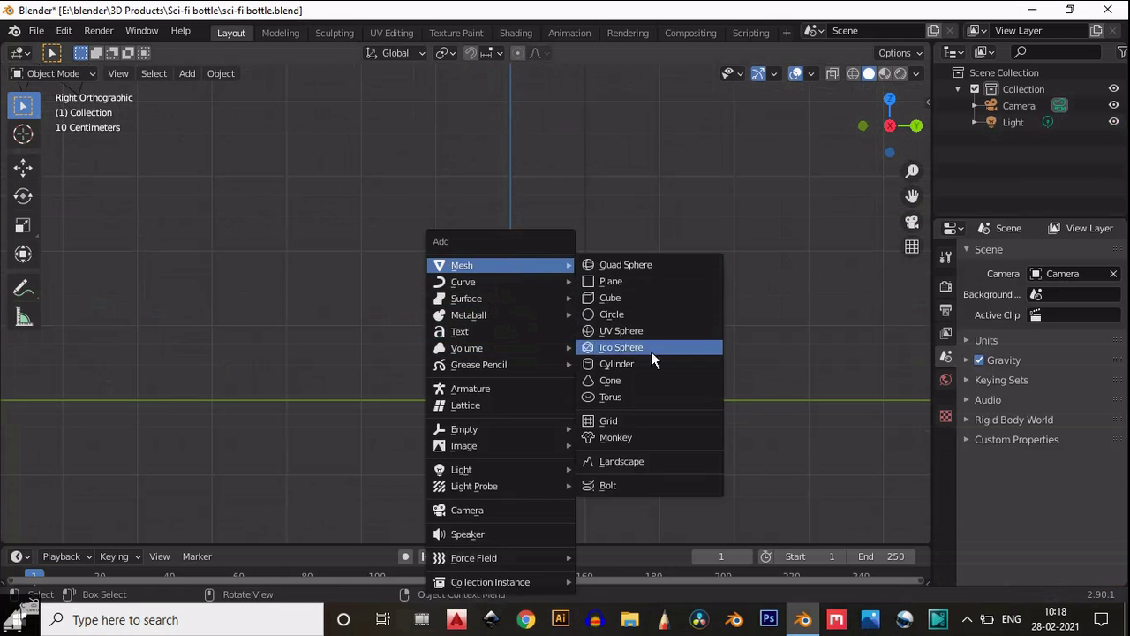
click(651, 362)
Step: Set the new cylinder to 24 vertices with the Triangle Fan cap fill type
click(98, 530)
click(198, 333)
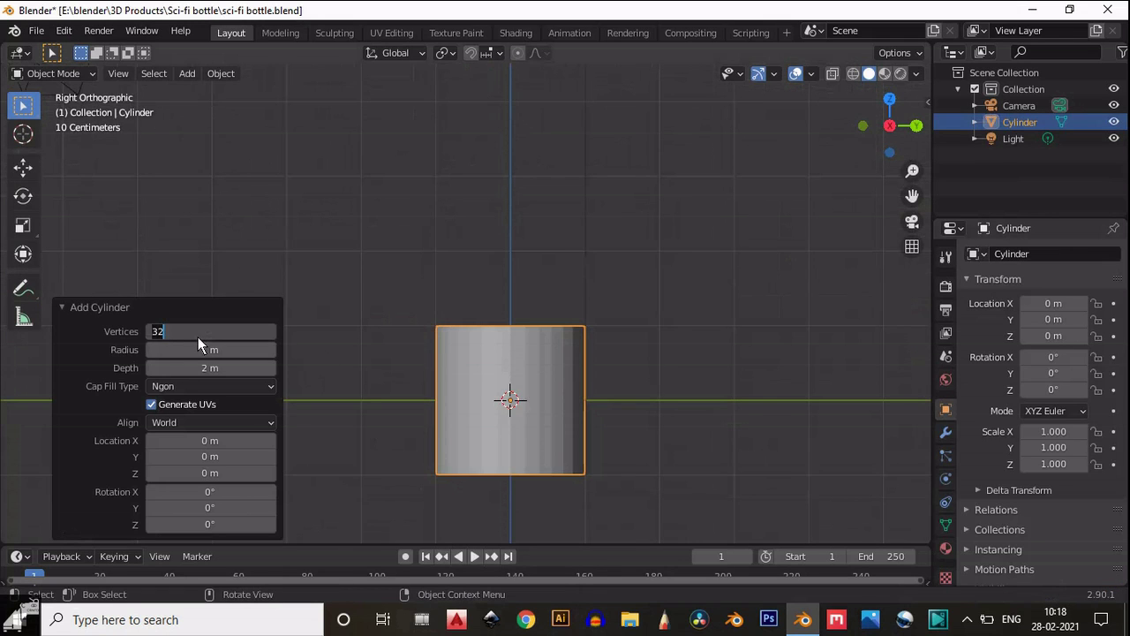
text(1)
text(24)
key(Return)
click(256, 387)
click(251, 441)
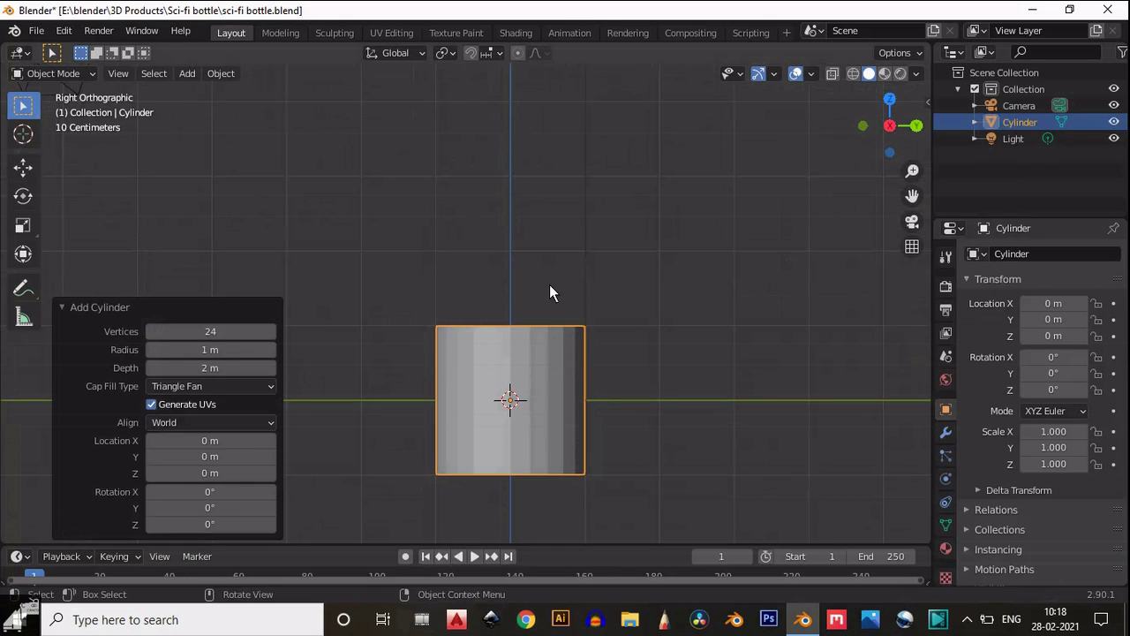
Step: Move the cylinder up 1 m along Z so that its base sits on the ground line
click(549, 293)
click(544, 348)
click(24, 167)
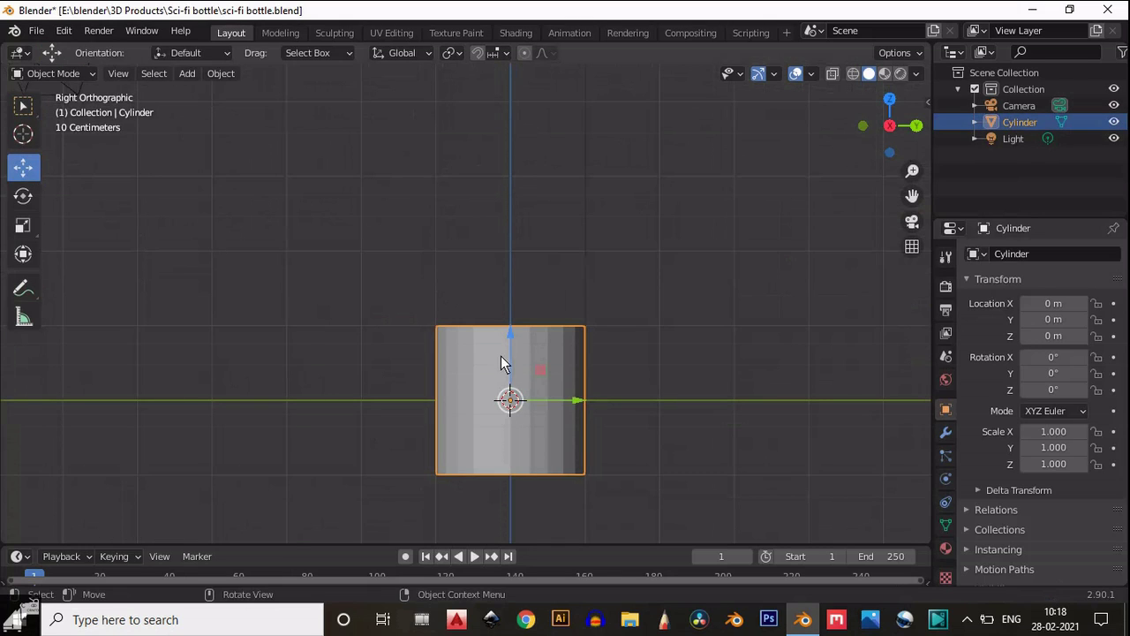
drag(512, 339, 518, 259)
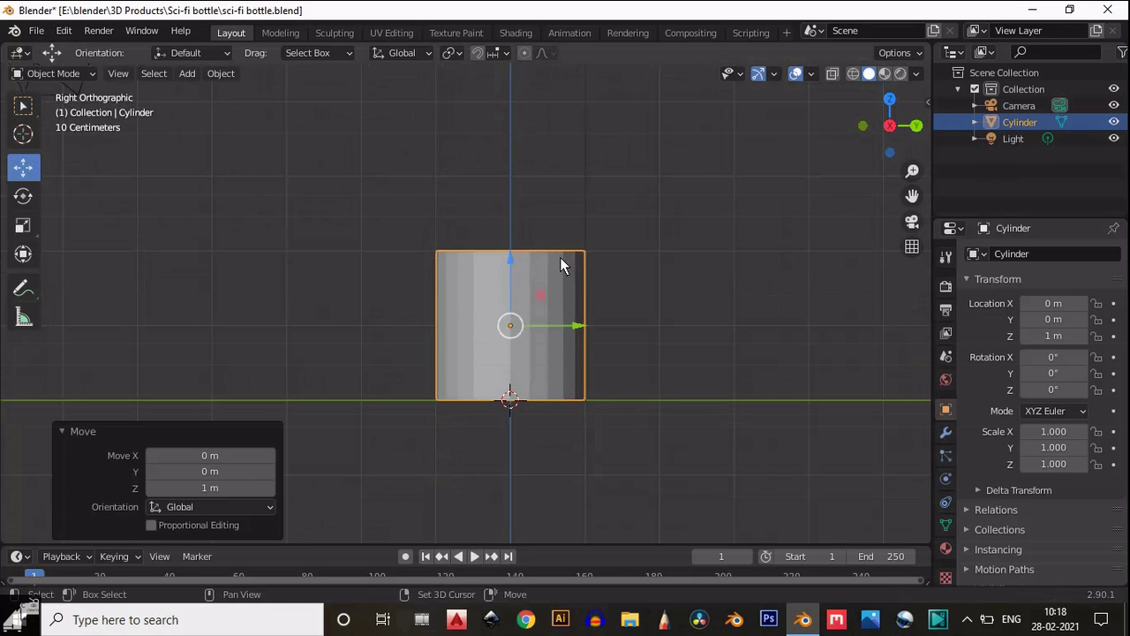
Step: In Edit Mode with X-ray on, raise the cylinder's top vertices 3 m along Z
scroll(563, 269, down, 3)
key(Tab)
scroll(538, 289, up, 3)
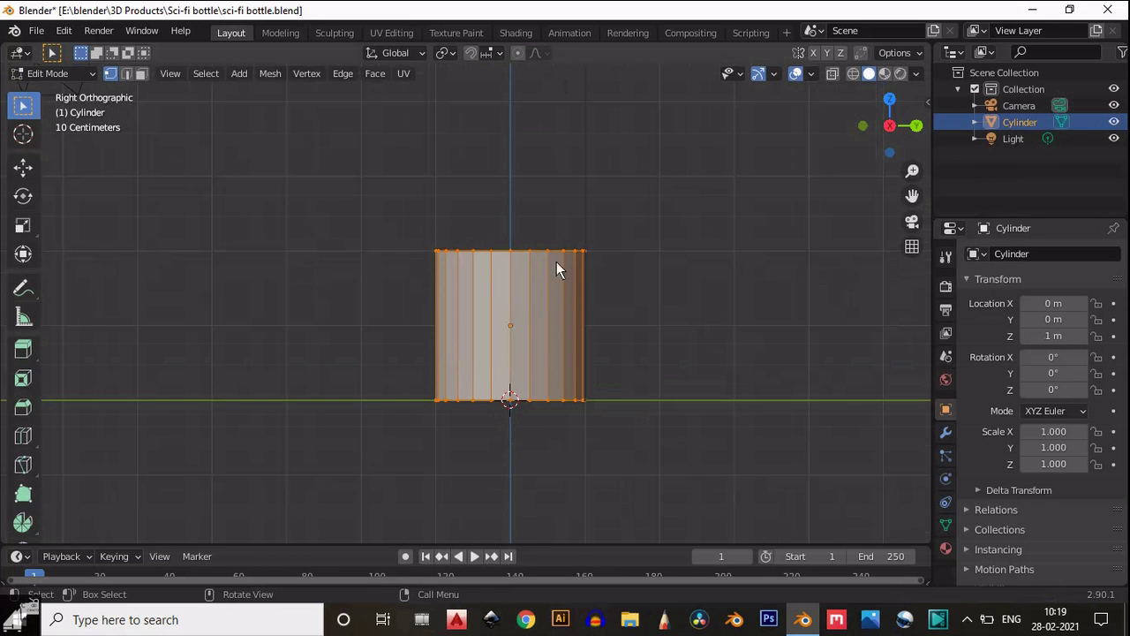
click(837, 73)
scroll(502, 262, down, 3)
click(23, 166)
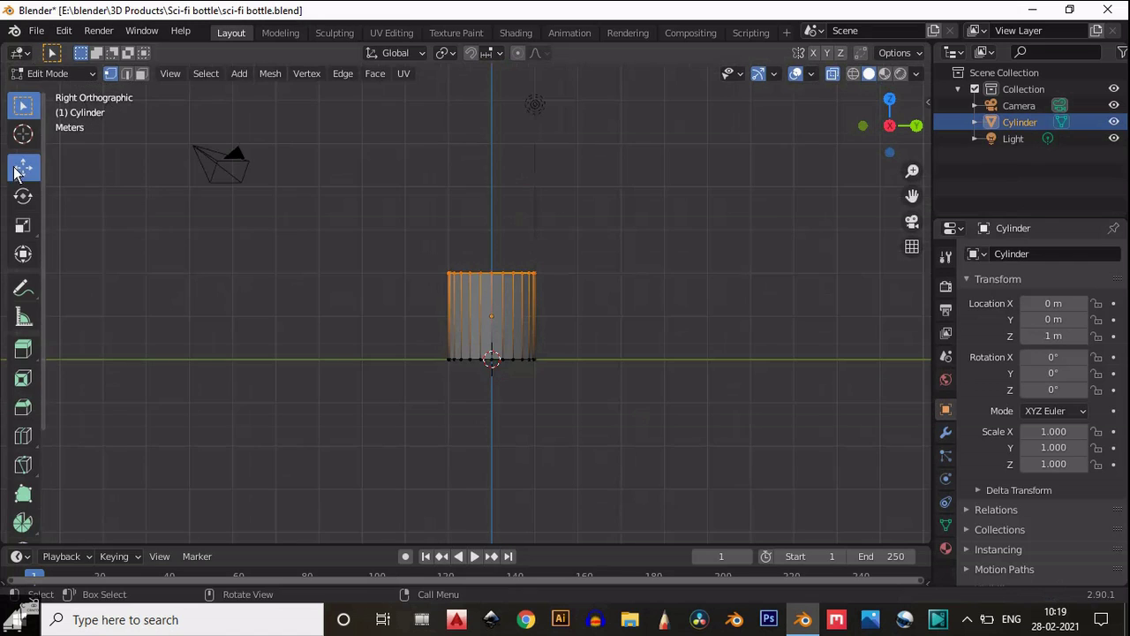
drag(495, 239, 495, 108)
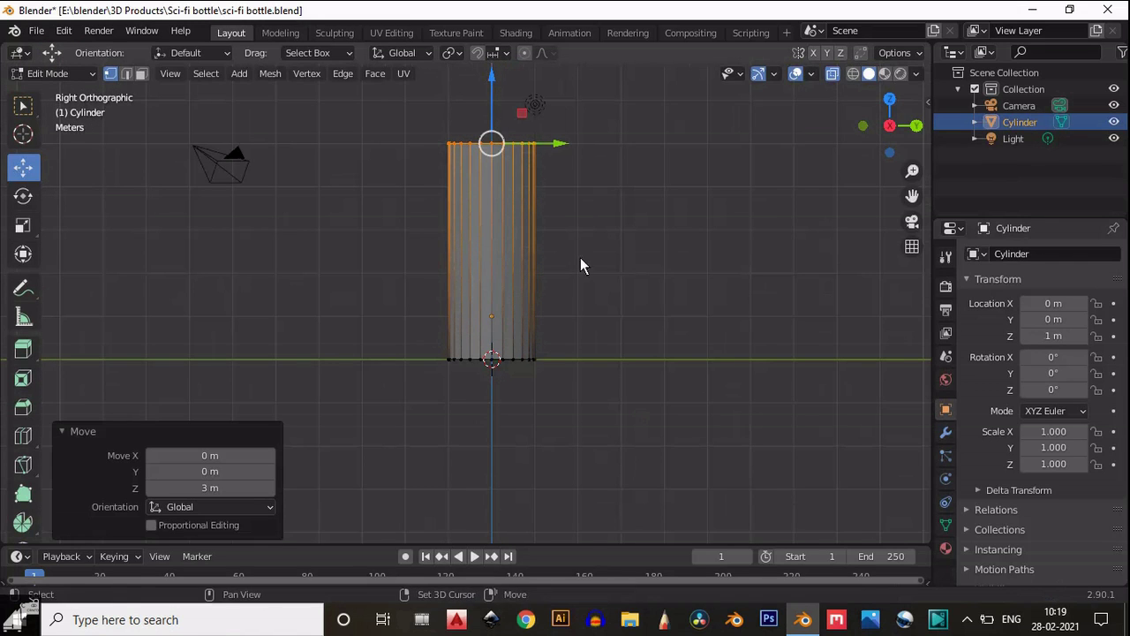
Step: Scale the whole mesh to 1.4 in X and Y only, and raise it 1 m along Z
shift+middle_drag(612, 300, 610, 341)
key(a)
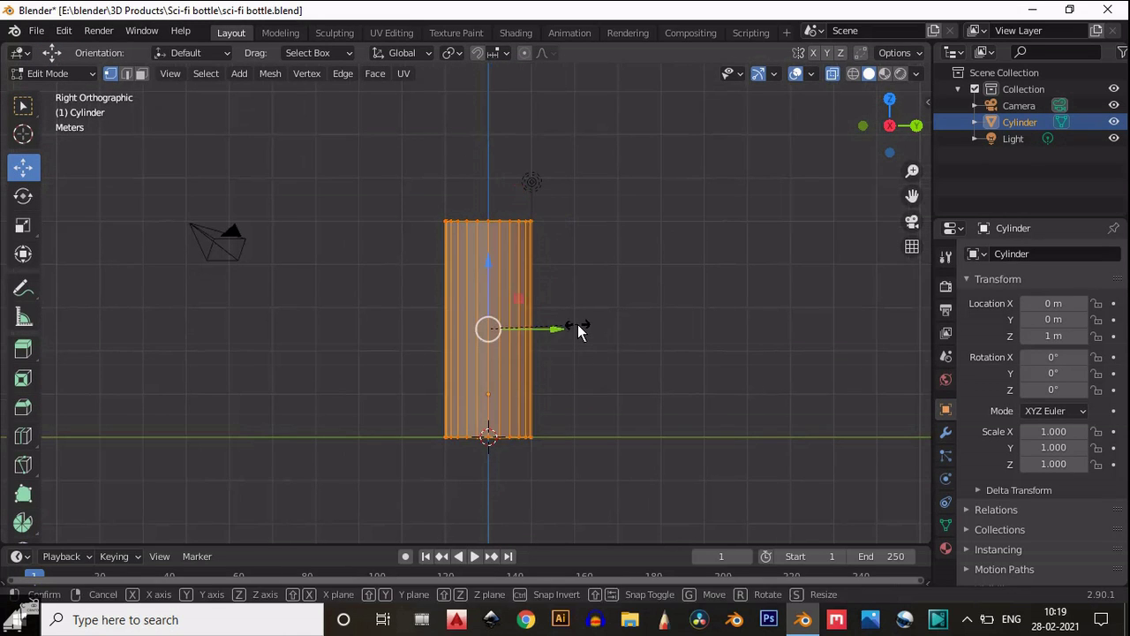
key(s)
key(shift+z)
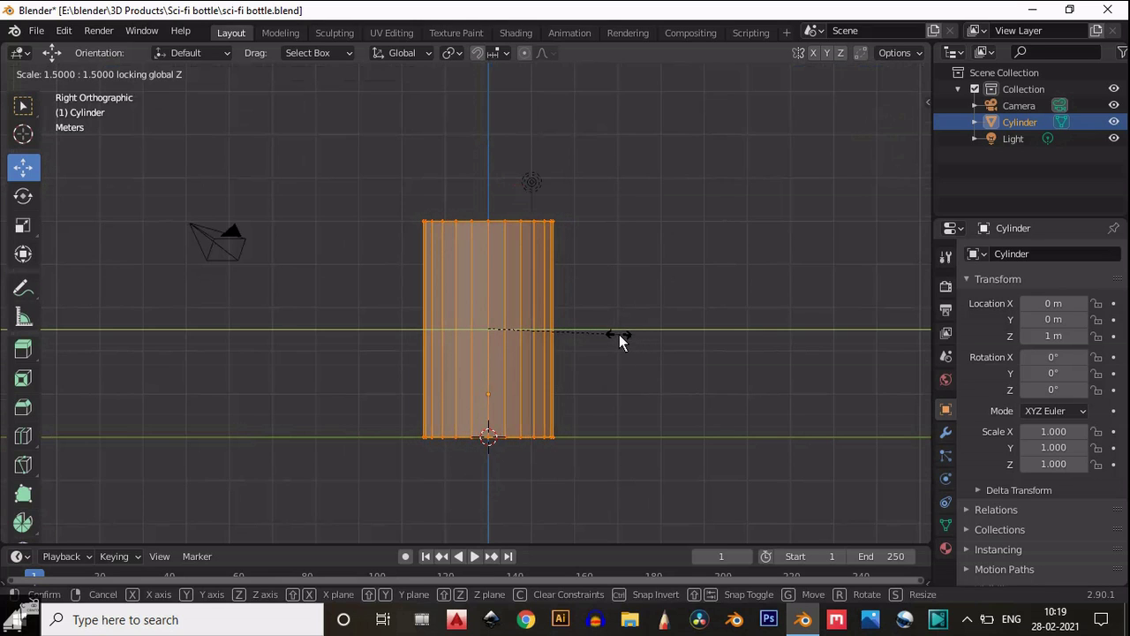
click(615, 336)
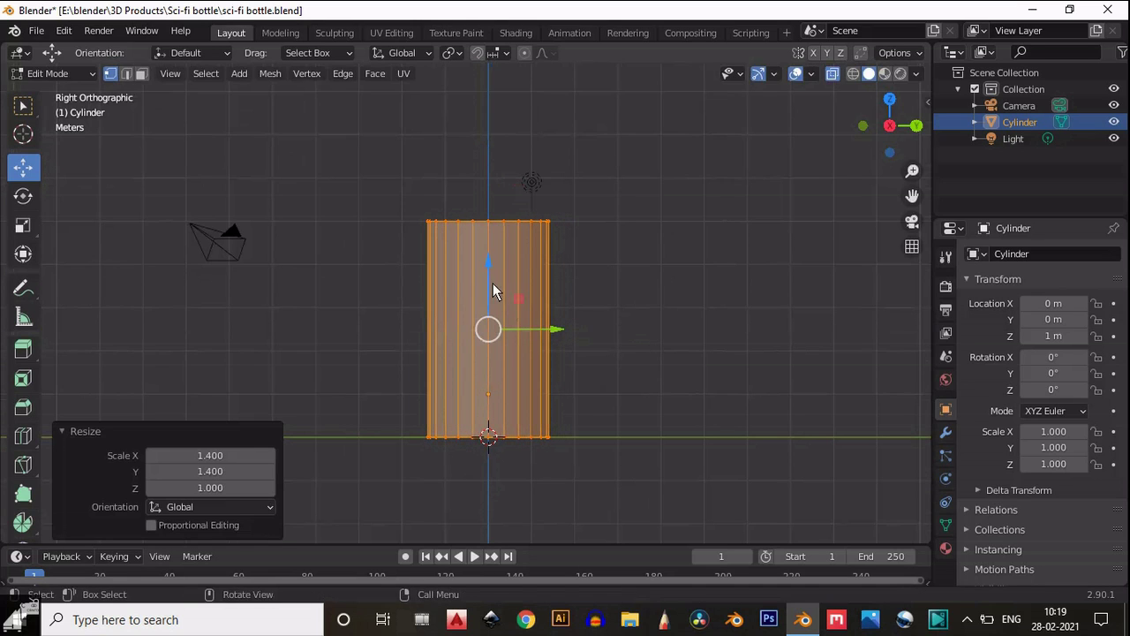
key(g)
click(547, 244)
Step: Extrude the cylinder's top vertices up 0.3 m and scale the new ring to 0.9
scroll(593, 292, up, 3)
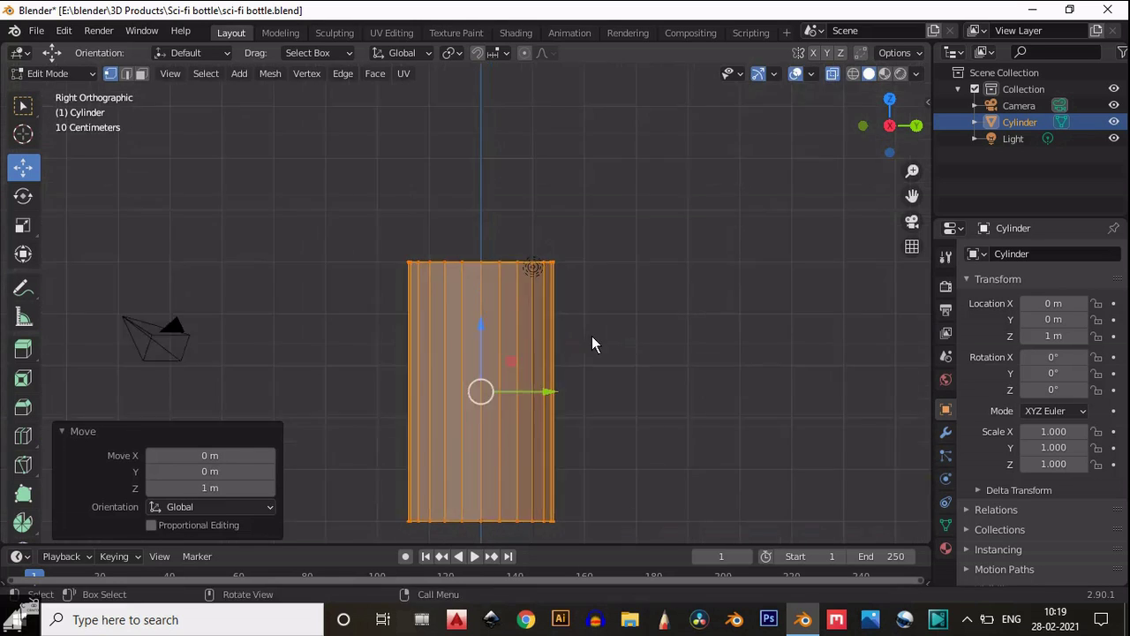
drag(659, 170, 313, 291)
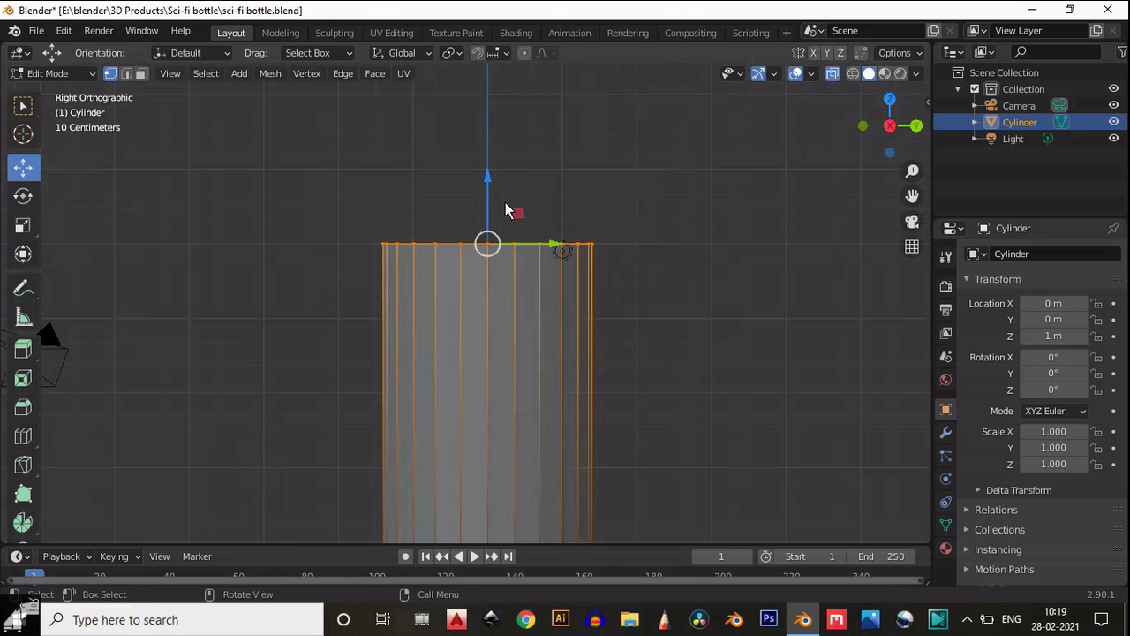
text(e0.3)
key(Return)
text(s)
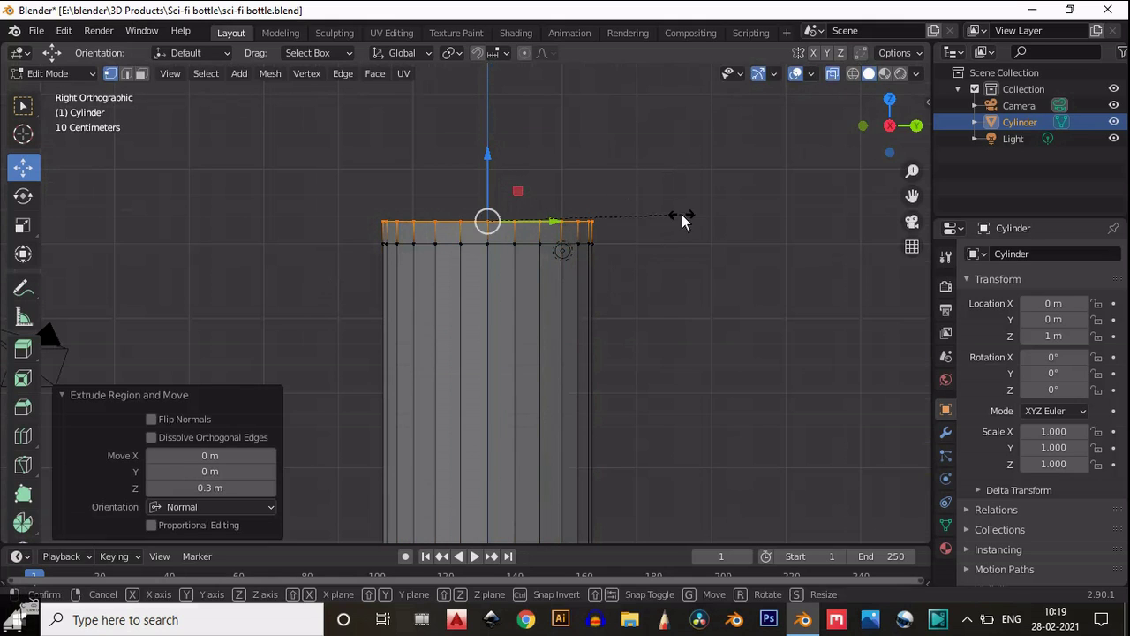
text(0.9)
key(Return)
Step: Lower the tapered top ring 0.1 m along Z, and raise it again by 0.1 m
text(gz)
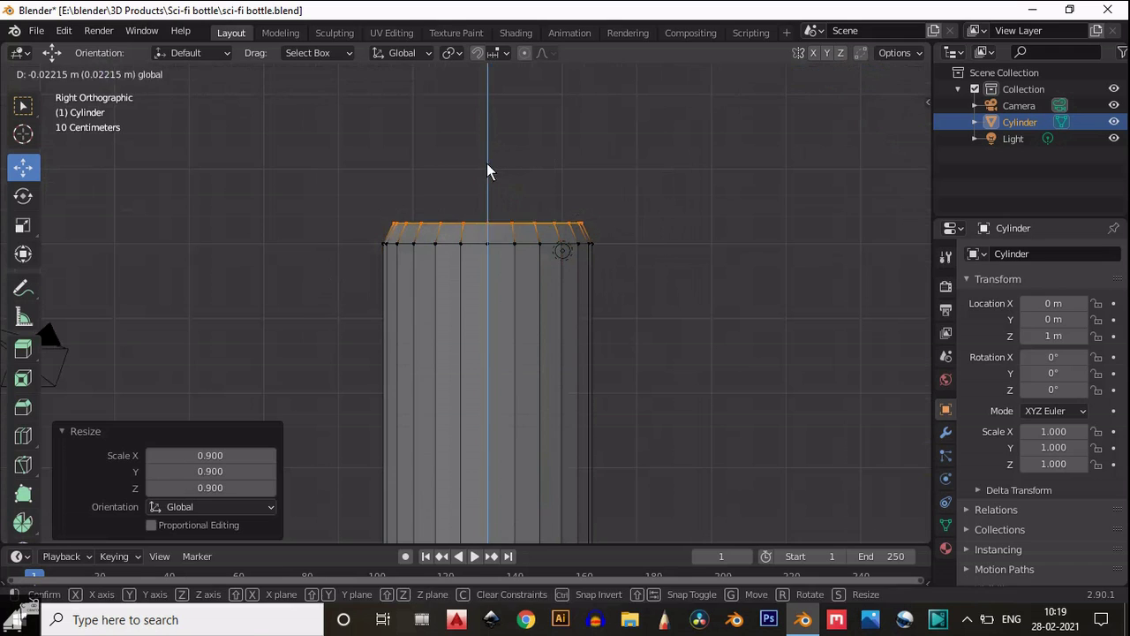
text(-0.3)
ctrl+drag(483, 173, 486, 162)
shift+middle_drag(524, 195, 500, 255)
scroll(521, 254, up, 5)
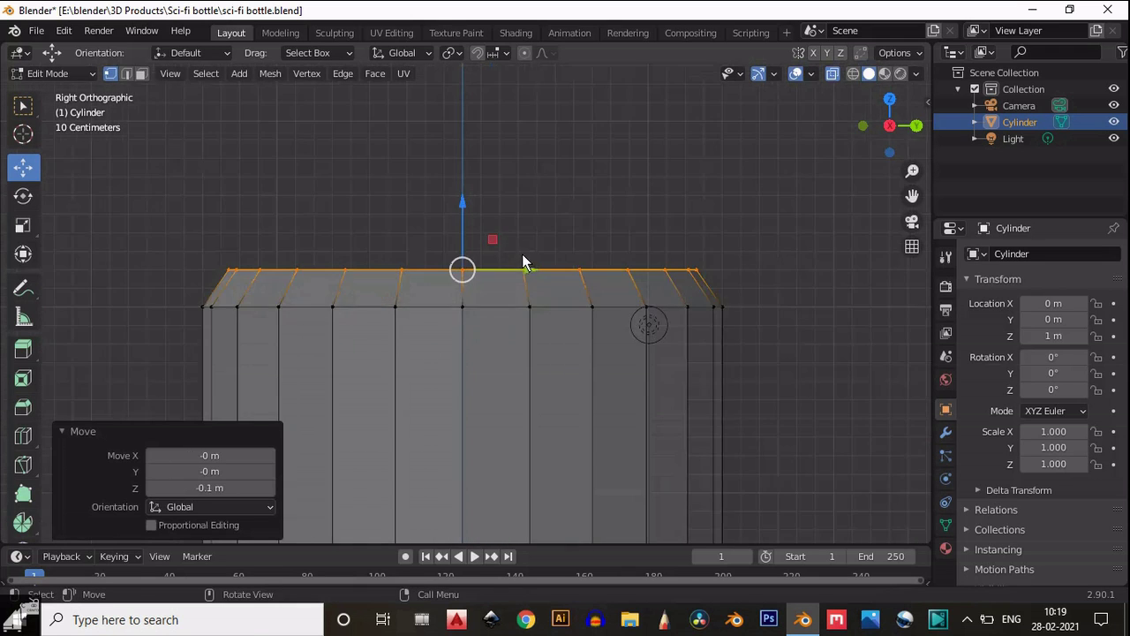
scroll(522, 230, down, 6)
scroll(508, 215, up, 2)
key(g)
key(z)
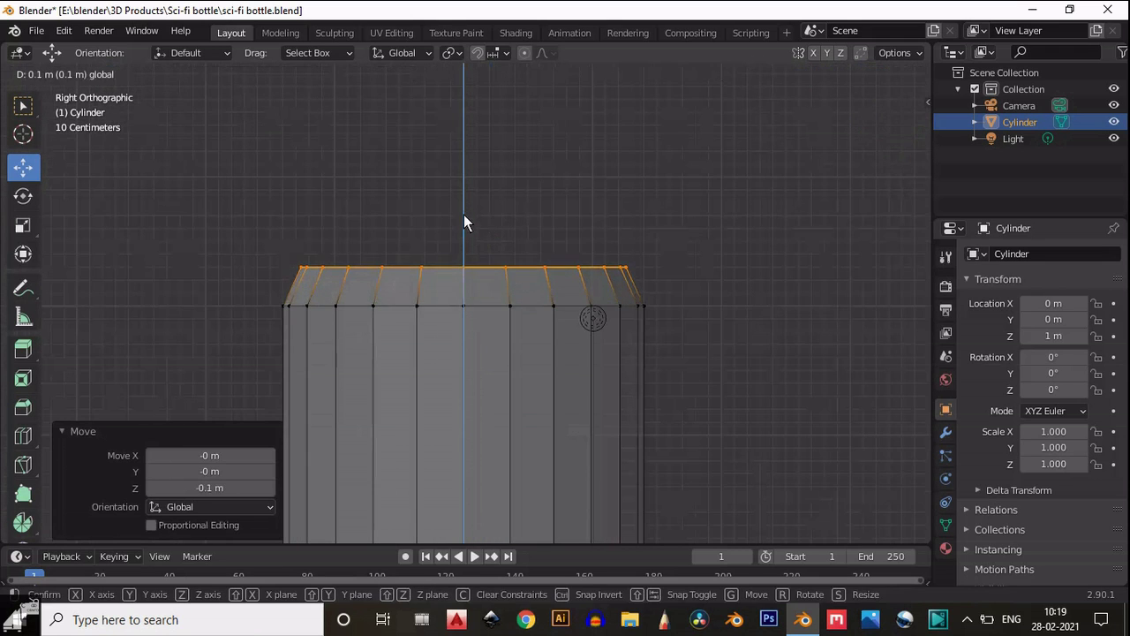
click(464, 213)
Step: Extrude the top ring up 0.1 m to form a rim and raise the new ring about 0.015 m
key(e)
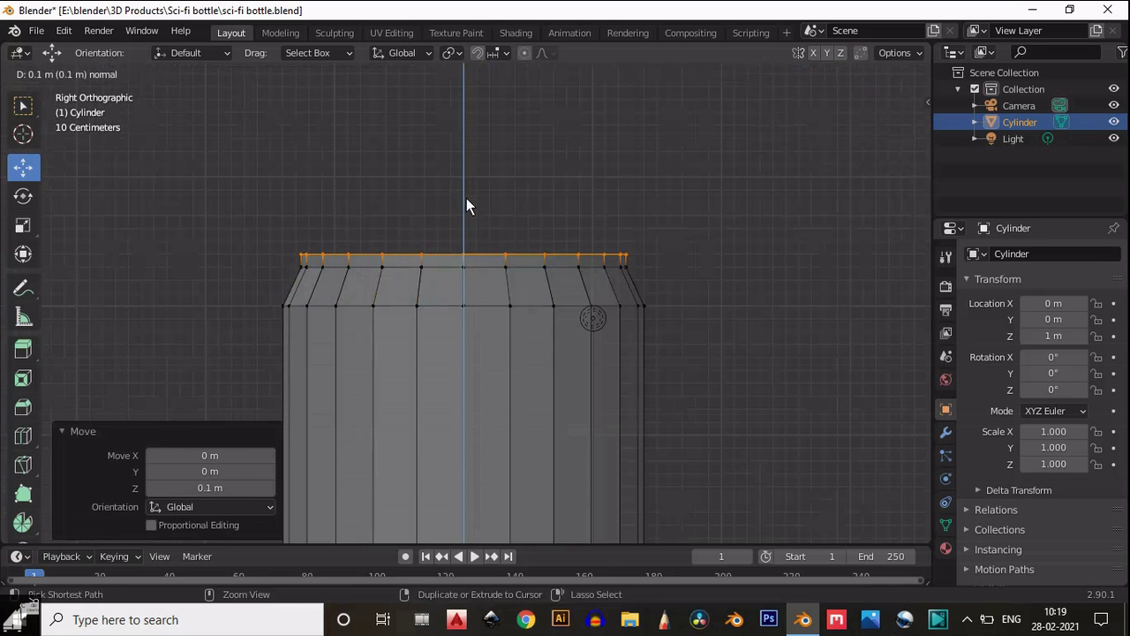
click(466, 198)
scroll(558, 221, up, 2)
scroll(586, 247, down, 7)
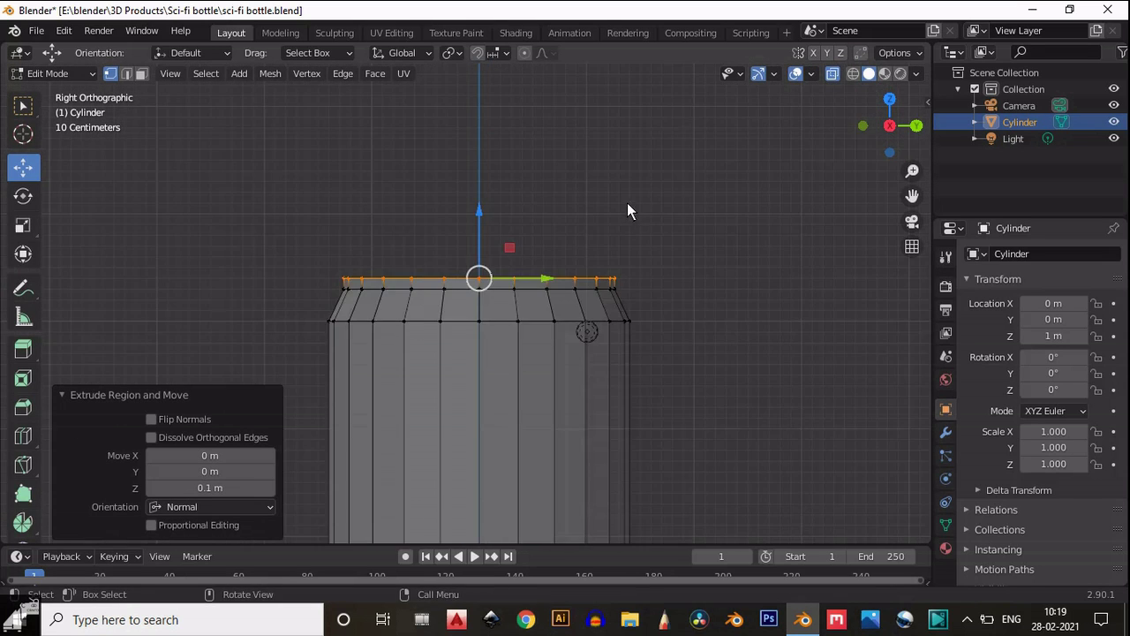
scroll(593, 252, up, 6)
shift+middle_drag(538, 121, 537, 224)
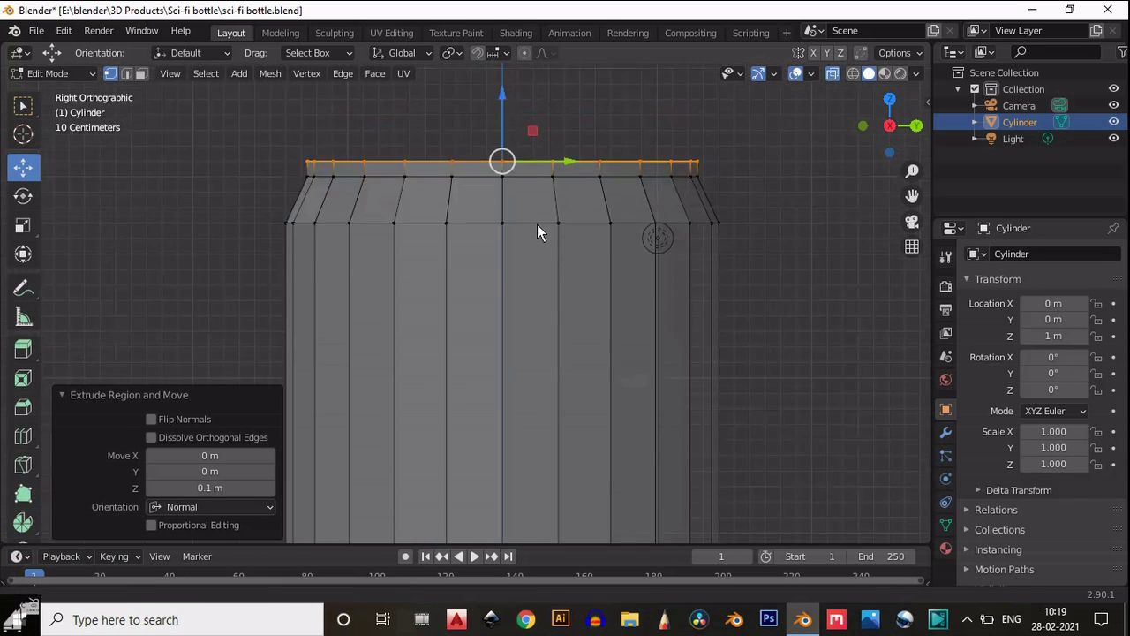
scroll(535, 222, down, 1)
ctrl+drag(497, 168, 497, 160)
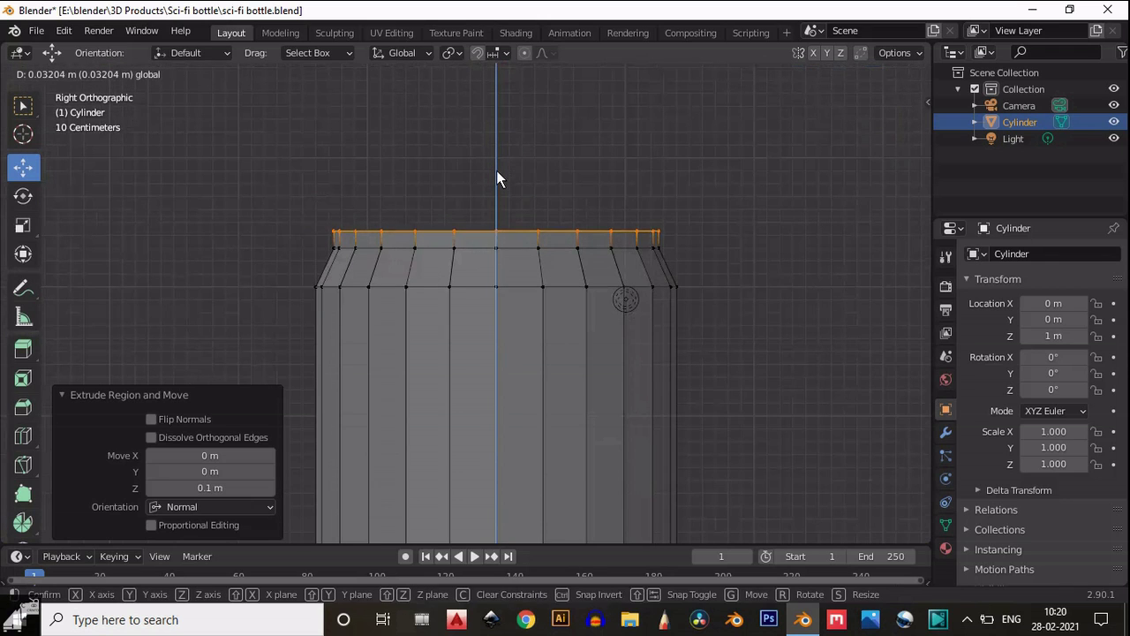
click(496, 187)
Step: Extrude the cylinder's bottom vertices down 0.4 m and scale the new ring to 0.8
scroll(518, 316, down, 5)
shift+middle_drag(535, 362, 567, 172)
scroll(567, 172, up, 2)
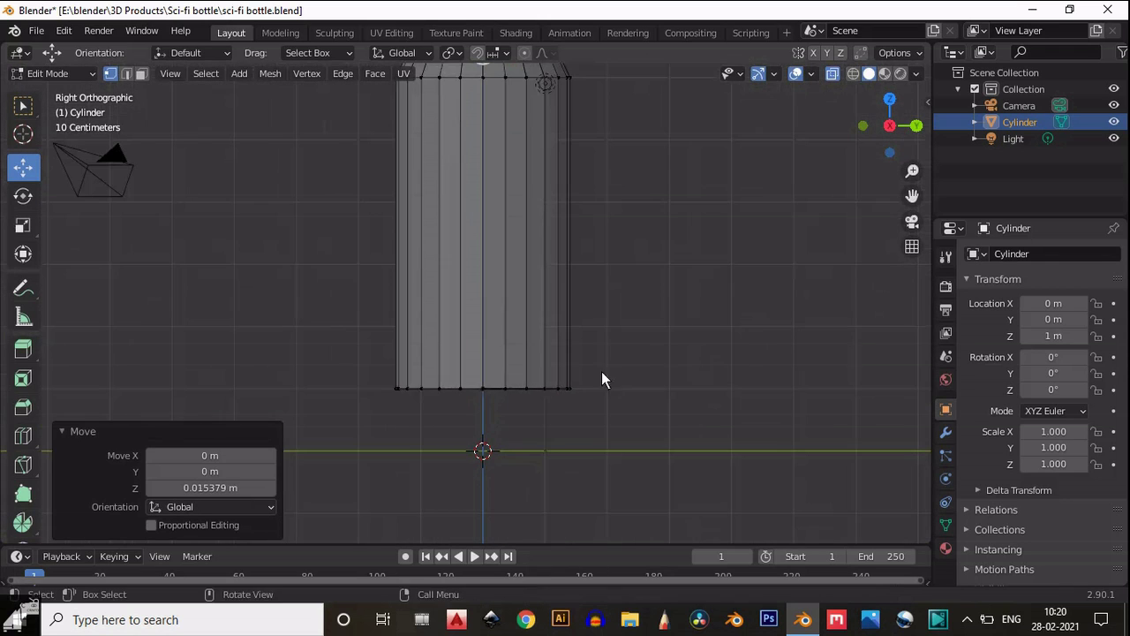
drag(660, 339, 369, 415)
scroll(461, 330, up, 1)
key(e)
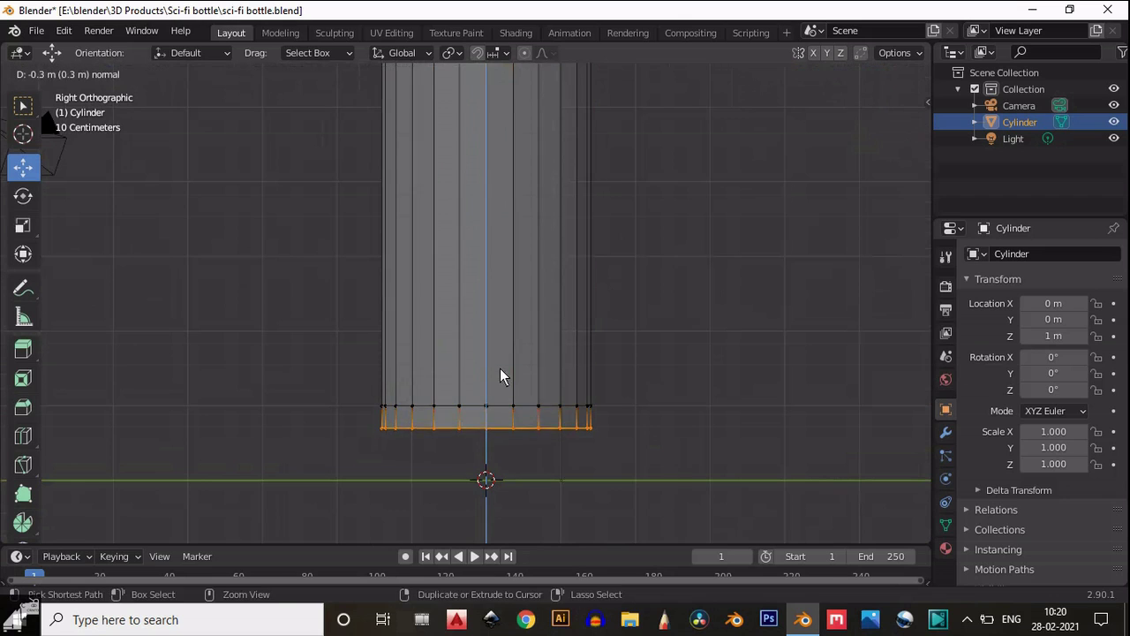
click(700, 399)
key(s)
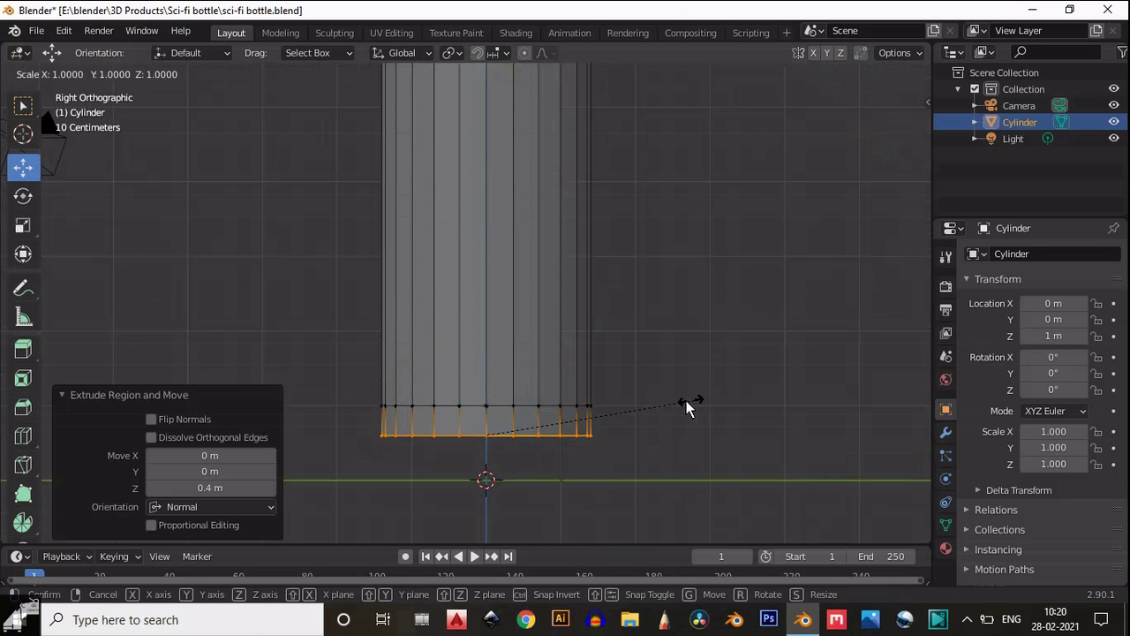
click(662, 397)
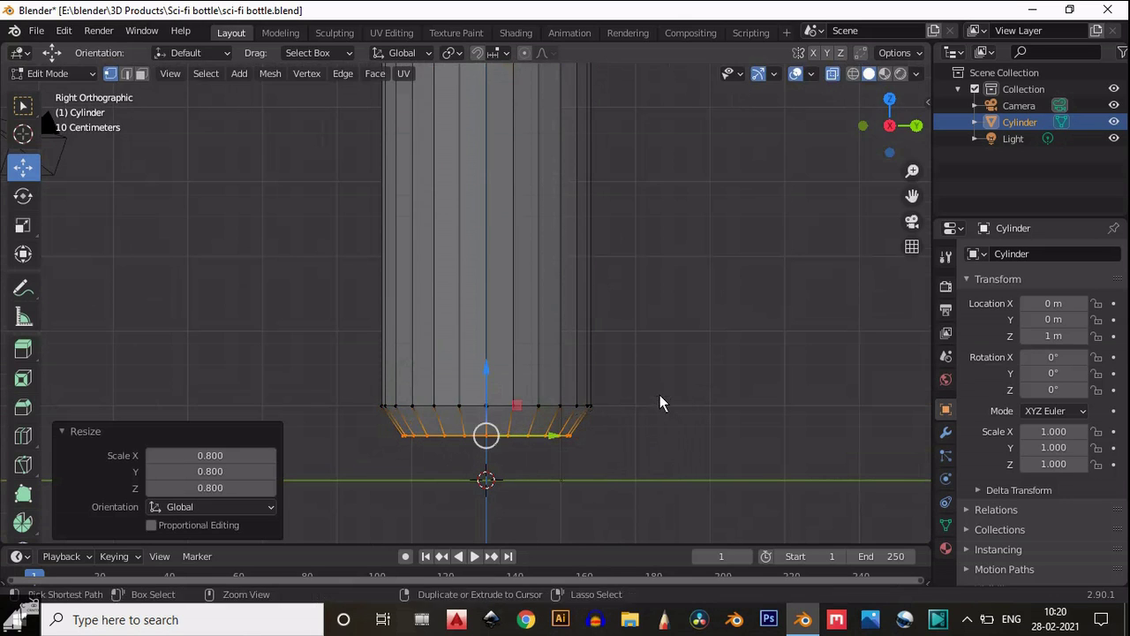
Step: Turn off X-ray, select all the bottom cap faces in face mode, and inset them by about 0.056 m
scroll(530, 240, up, 2)
shift+scroll(530, 240, down, 3)
shift+middle_drag(530, 235, 504, 301)
scroll(504, 301, up, 3)
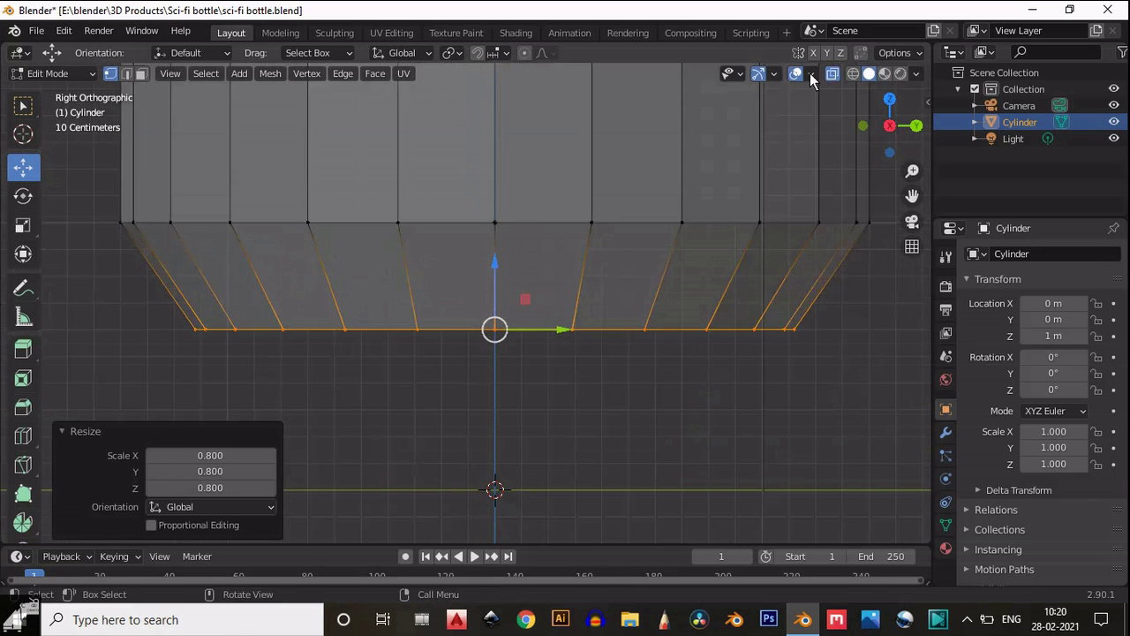
click(832, 75)
middle_drag(539, 358, 519, 247)
scroll(518, 247, down, 2)
key(3)
drag(515, 386, 413, 495)
middle_drag(508, 391, 516, 352)
key(i)
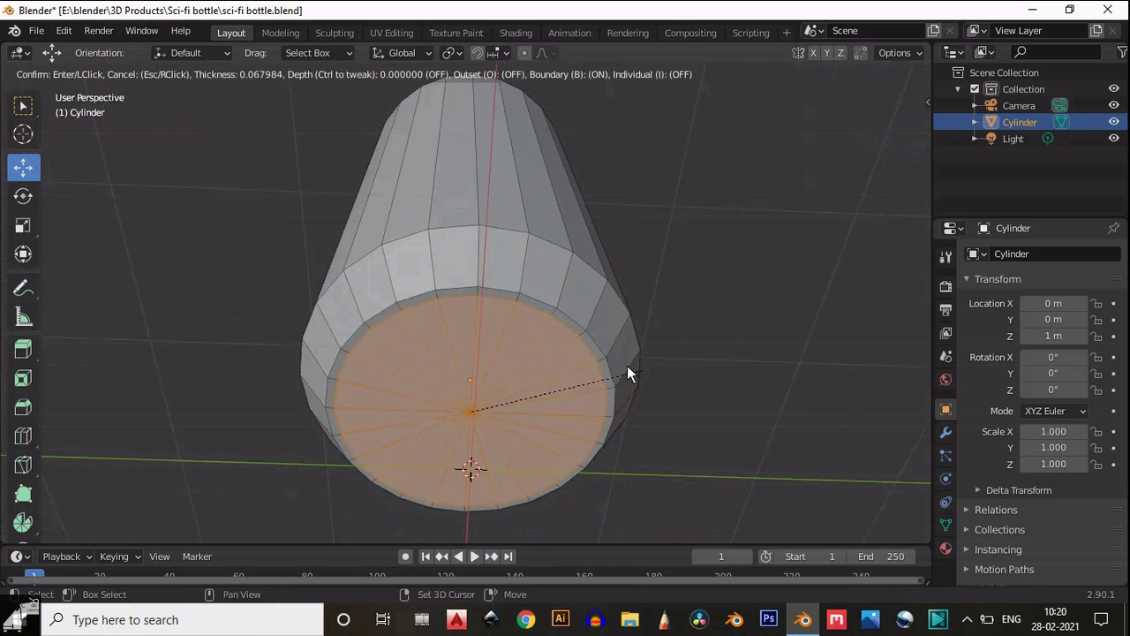
click(658, 365)
Step: Try to raise the inset bottom faces slightly along Z, and undo the move
middle_drag(456, 334, 503, 366)
scroll(391, 307, up, 5)
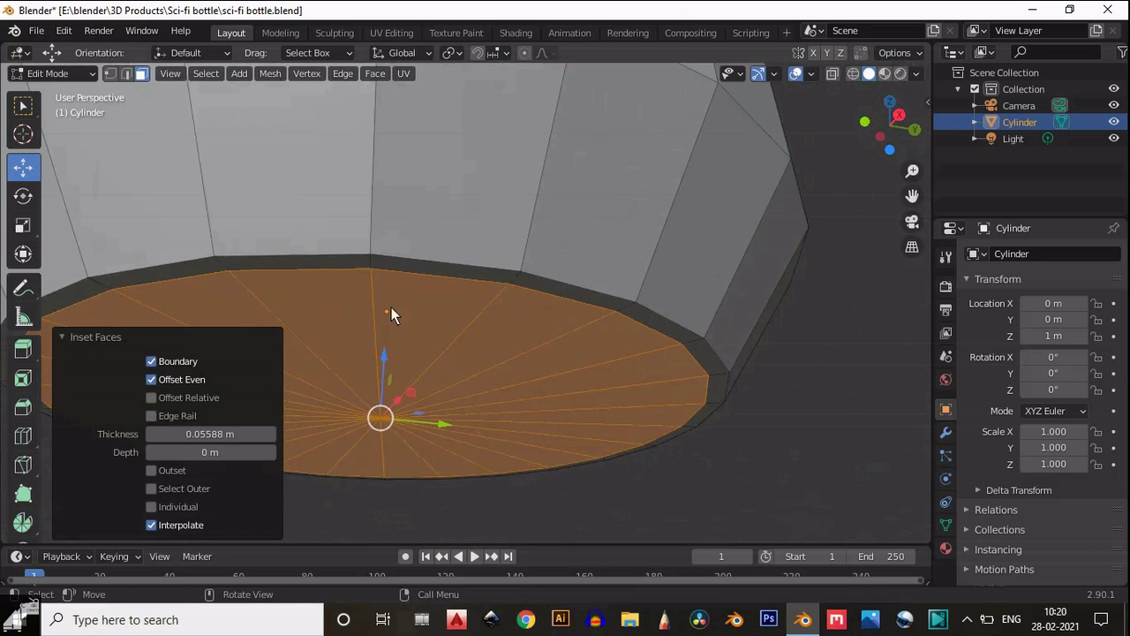
drag(385, 351, 387, 340)
scroll(491, 373, down, 1)
middle_drag(496, 376, 523, 338)
key(ctrl+z)
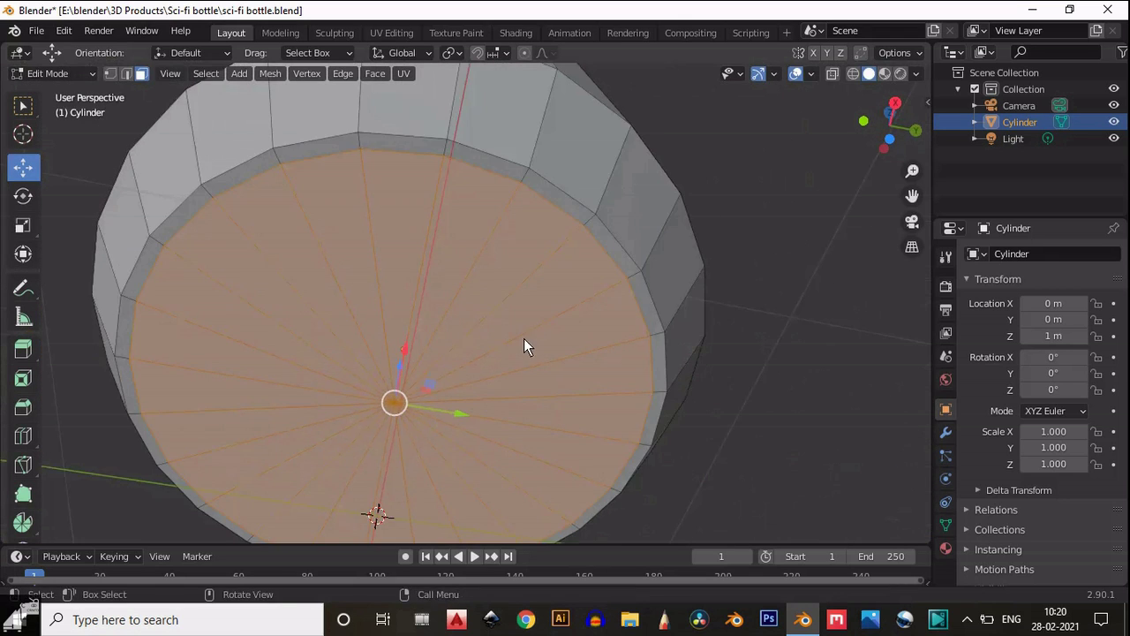
Step: Inset the bottom cap faces again by about 0.051 m and raise them slightly along Z
middle_drag(630, 326, 641, 336)
key(i)
click(671, 334)
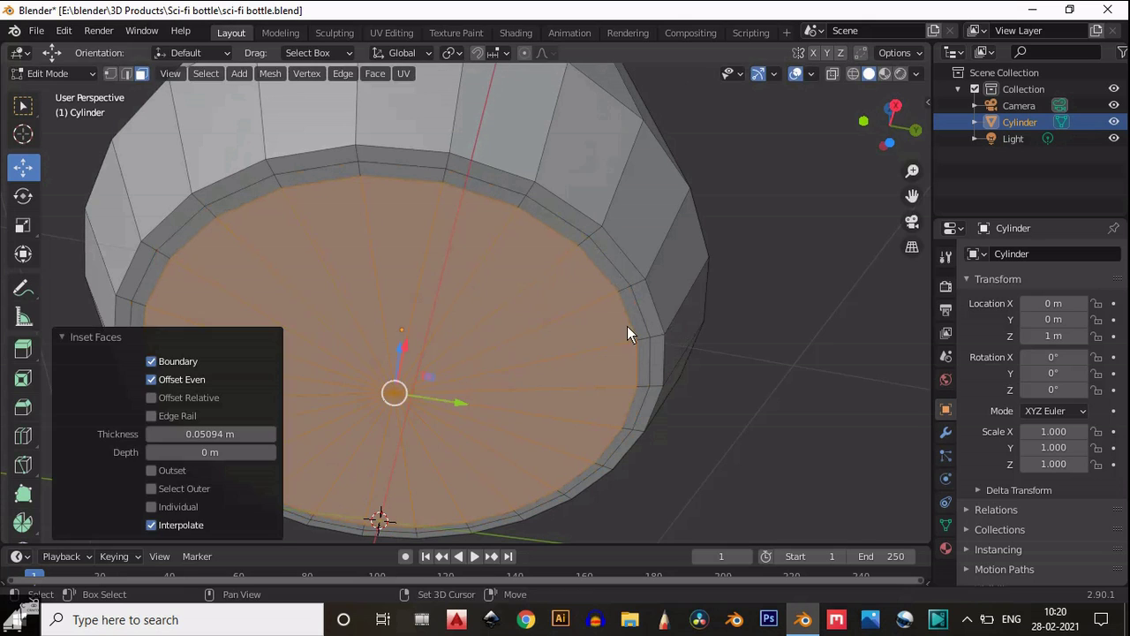
middle_drag(394, 347, 361, 355)
drag(361, 356, 402, 307)
Step: Inset the recessed bottom faces once more and raise them about 0.011 m along Z
scroll(363, 333, down, 3)
key(i)
click(605, 312)
middle_drag(497, 331, 547, 371)
click(901, 117)
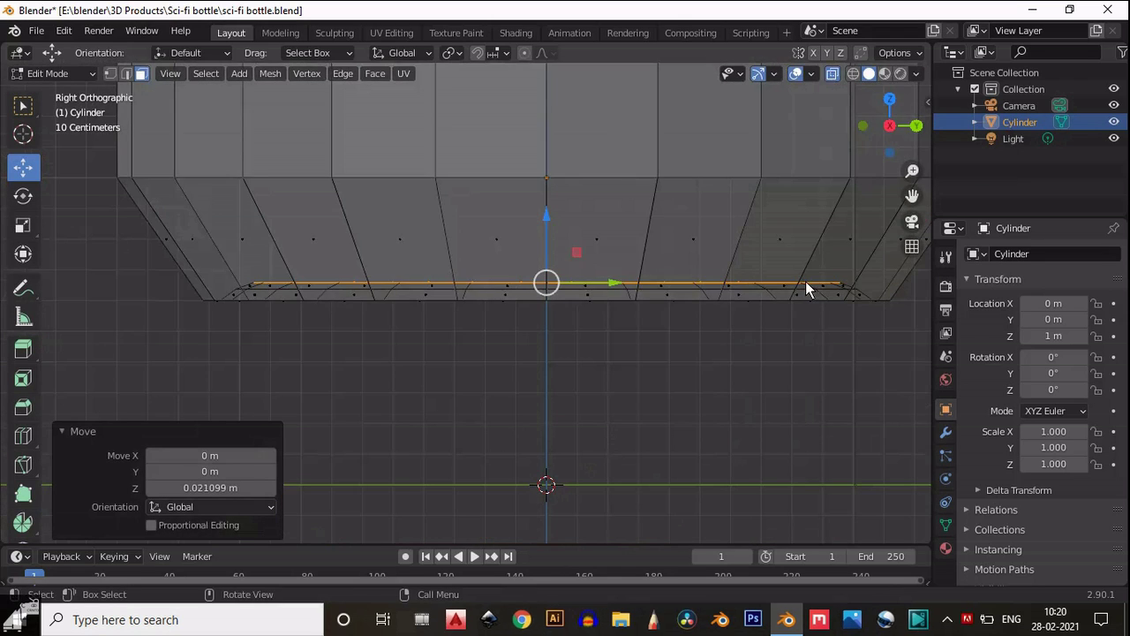
key(i)
right_click(798, 281)
drag(535, 250, 544, 233)
Step: Inset the recessed bottom faces by about 0.032 m and scale them to 0.983
key(i)
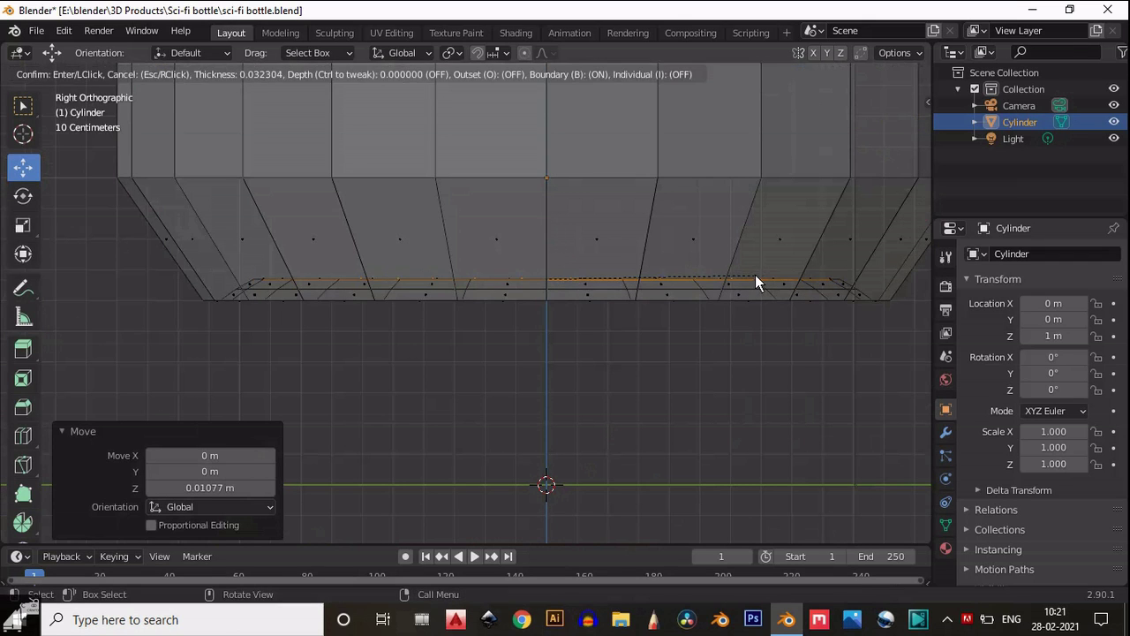
click(754, 275)
scroll(539, 333, down, 5)
middle_drag(538, 341, 663, 209)
scroll(565, 416, up, 3)
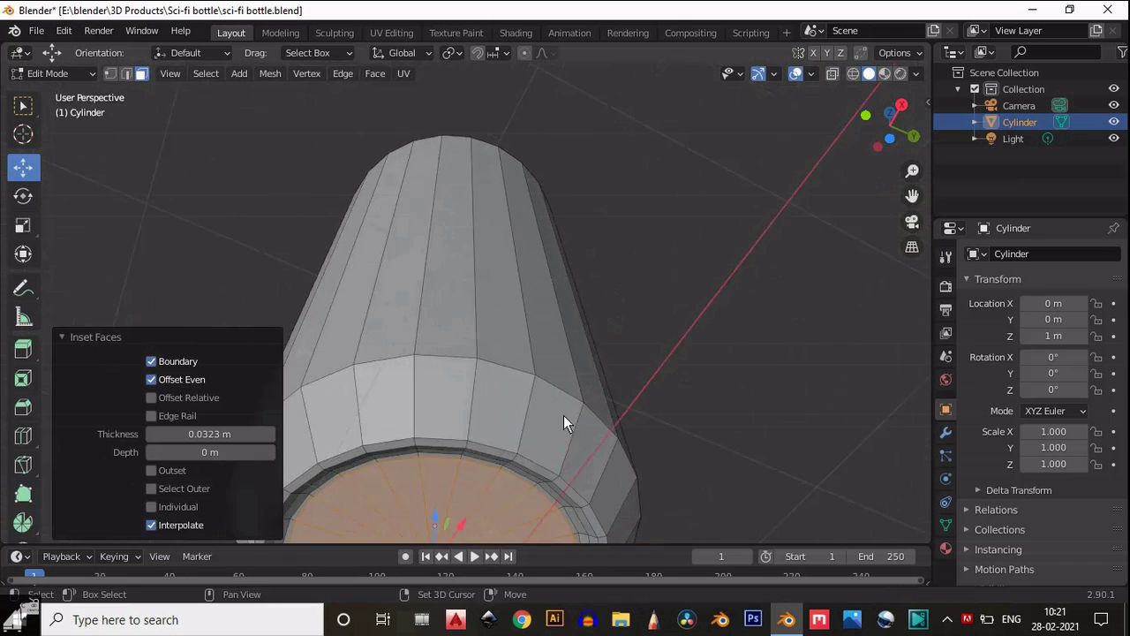
key(s)
click(655, 254)
Step: Select the top cap faces and inset them by about 0.063 m
scroll(656, 255, down, 6)
middle_drag(655, 256, 634, 399)
shift+middle_drag(633, 314, 616, 504)
click(901, 126)
scroll(578, 304, up, 5)
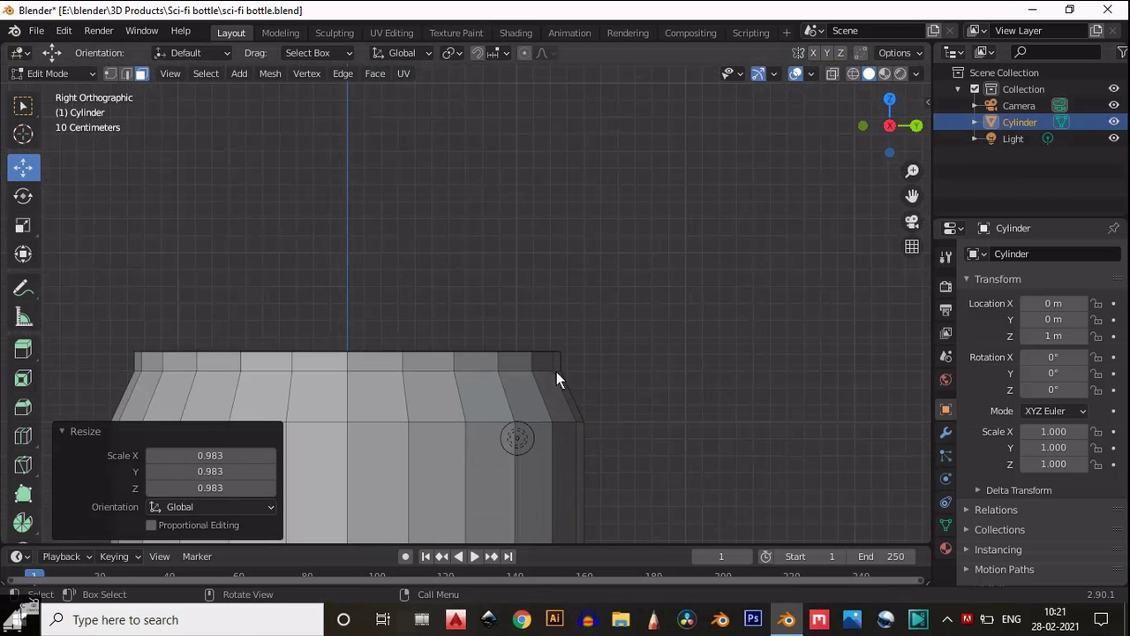
middle_drag(557, 332, 545, 199)
click(535, 187)
scroll(539, 204, up, 2)
key(i)
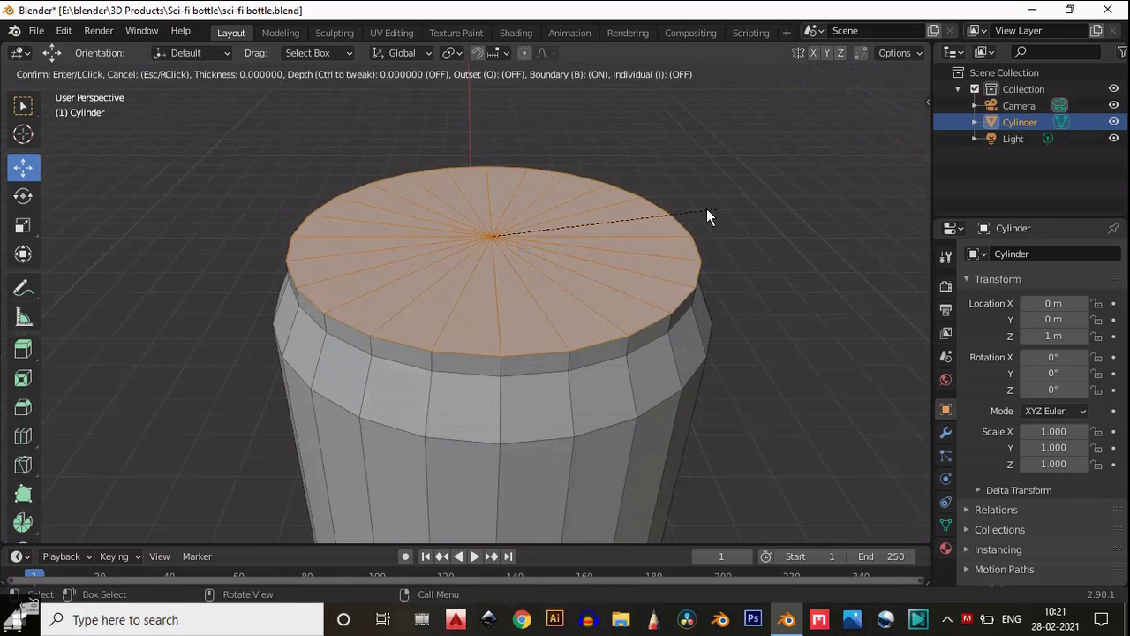
click(740, 221)
Step: Set the top cap inset's thickness to 0.1 m
middle_drag(740, 222, 528, 168)
click(895, 131)
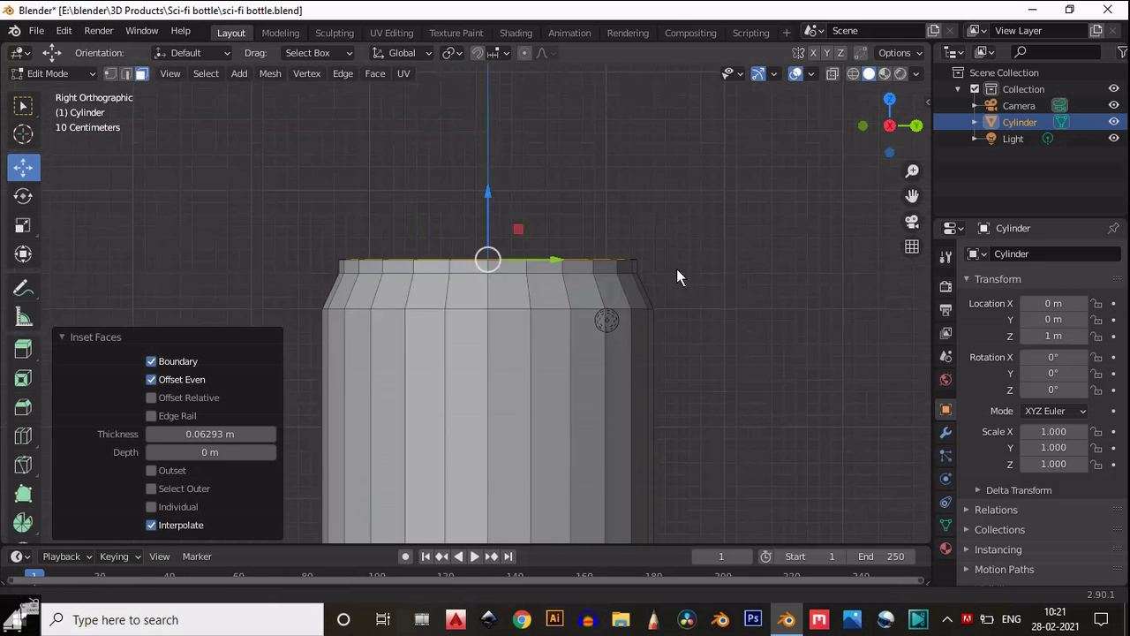
click(170, 433)
text(0.0)
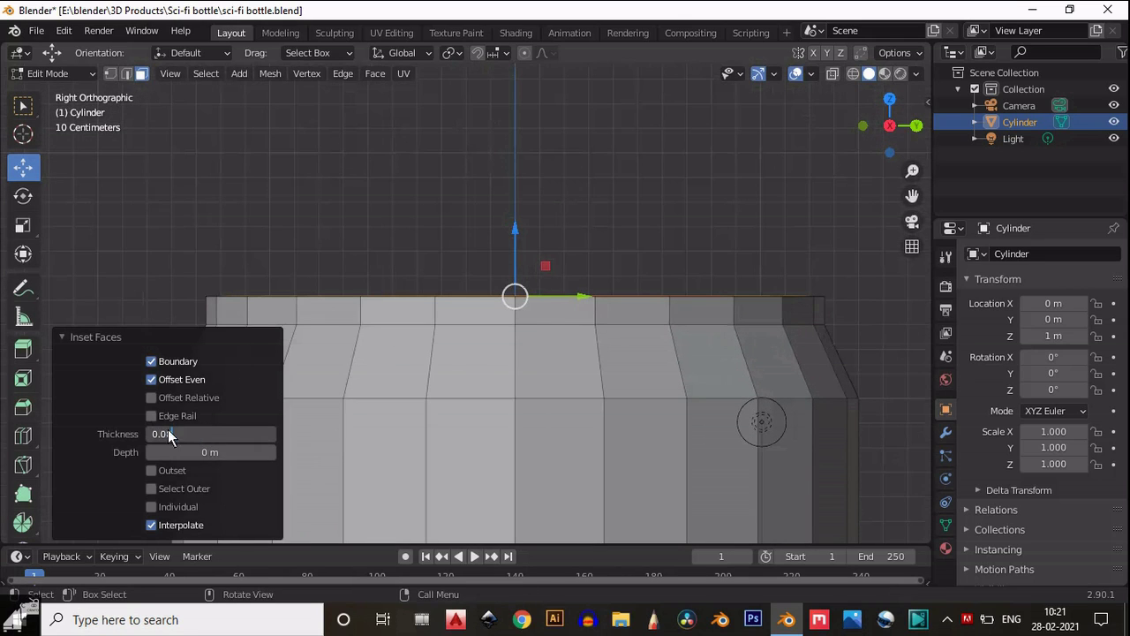
text(1)
key(Return)
Step: Extrude the inset top faces upward by about 0.215 m and lower them by about 0.126 m along Z
scroll(438, 176, down, 2)
middle_drag(438, 175, 488, 213)
key(e)
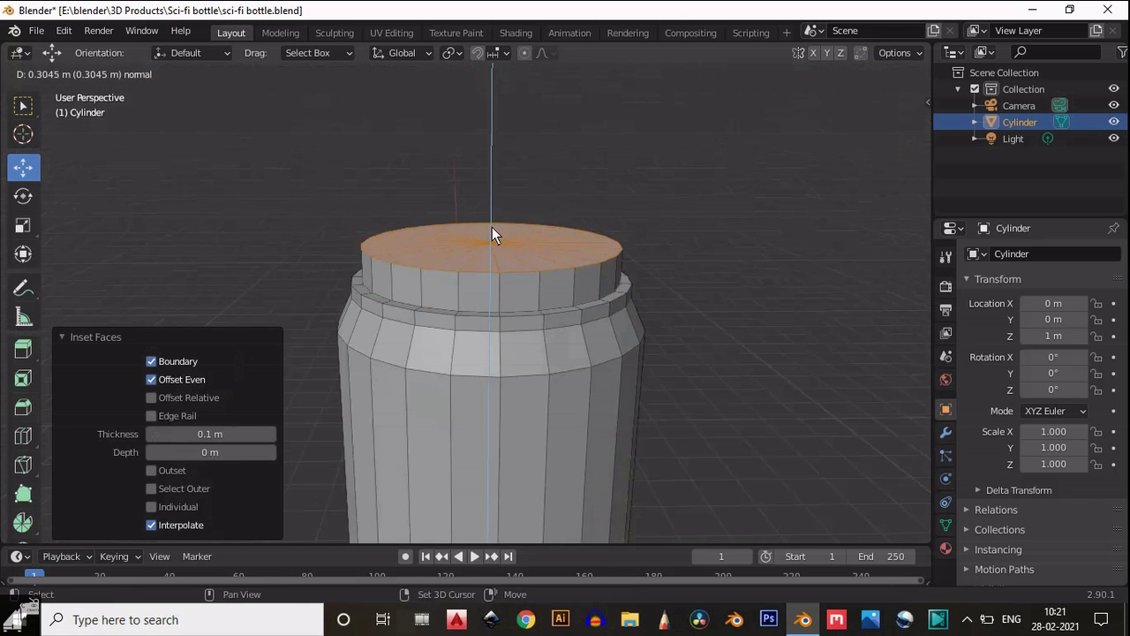
click(609, 250)
click(890, 133)
scroll(640, 278, up, 2)
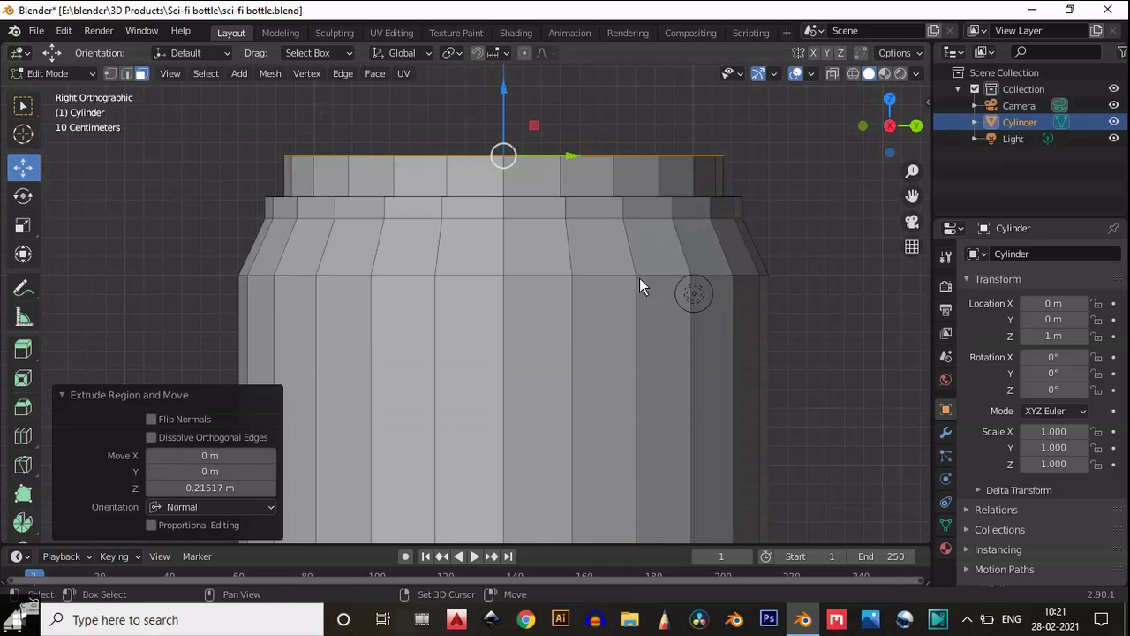
drag(500, 92, 502, 115)
Step: Extrude the top faces slightly upward again and scale them to 0.9 for a tapered ring
shift+middle_drag(496, 121, 498, 187)
key(e)
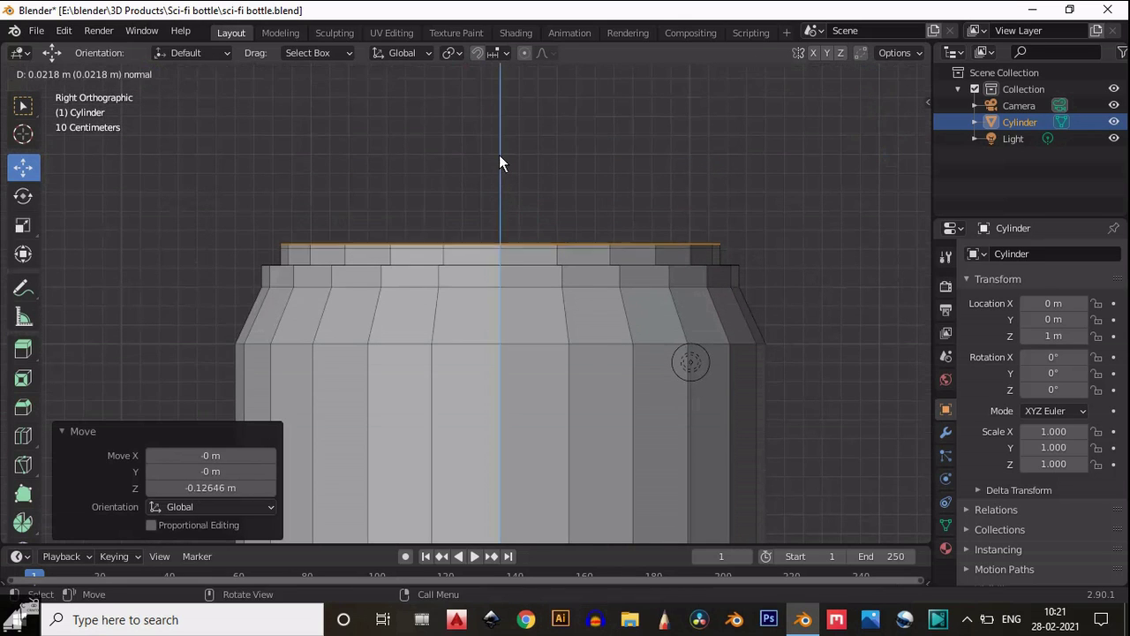
key(Escape)
text(s.9)
key(Return)
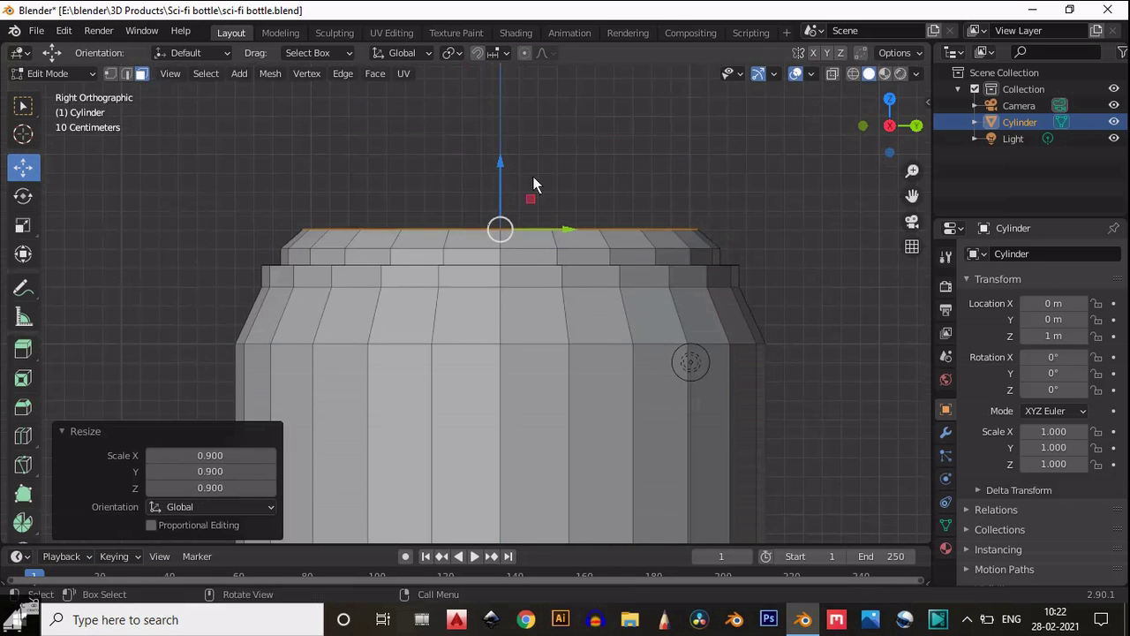
Step: Inset the tapered ring's top faces by about 0.326 m and scale them to 0.975
middle_drag(433, 167, 699, 261)
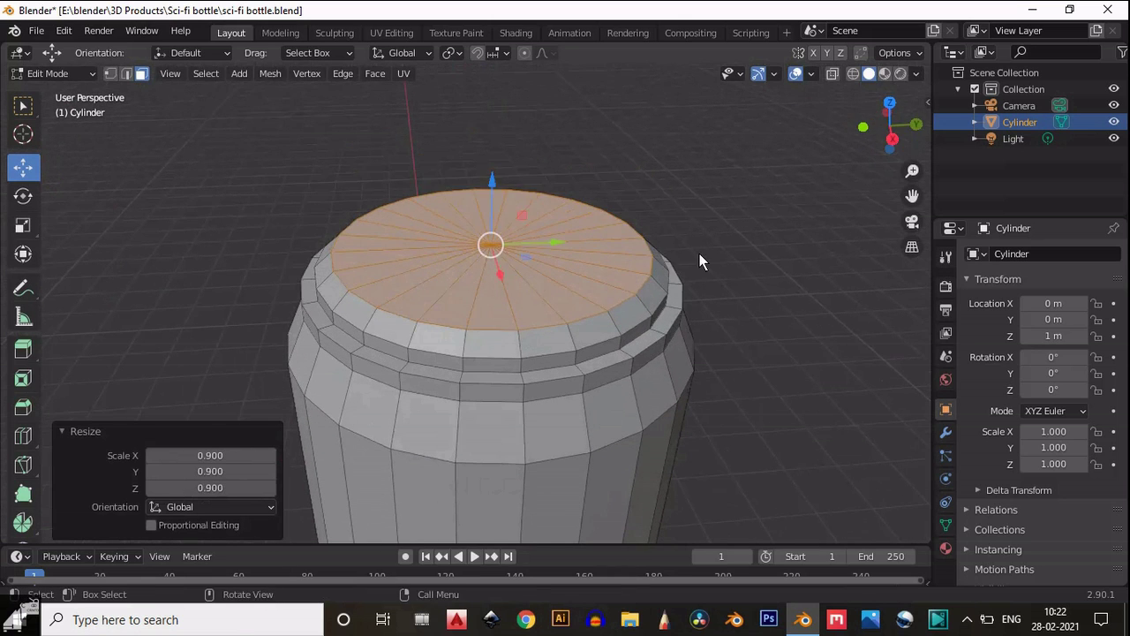
key(i)
click(647, 244)
mouse_move(432, 218)
middle_down()
mouse_move(421, 256)
mouse_move(415, 214)
middle_up()
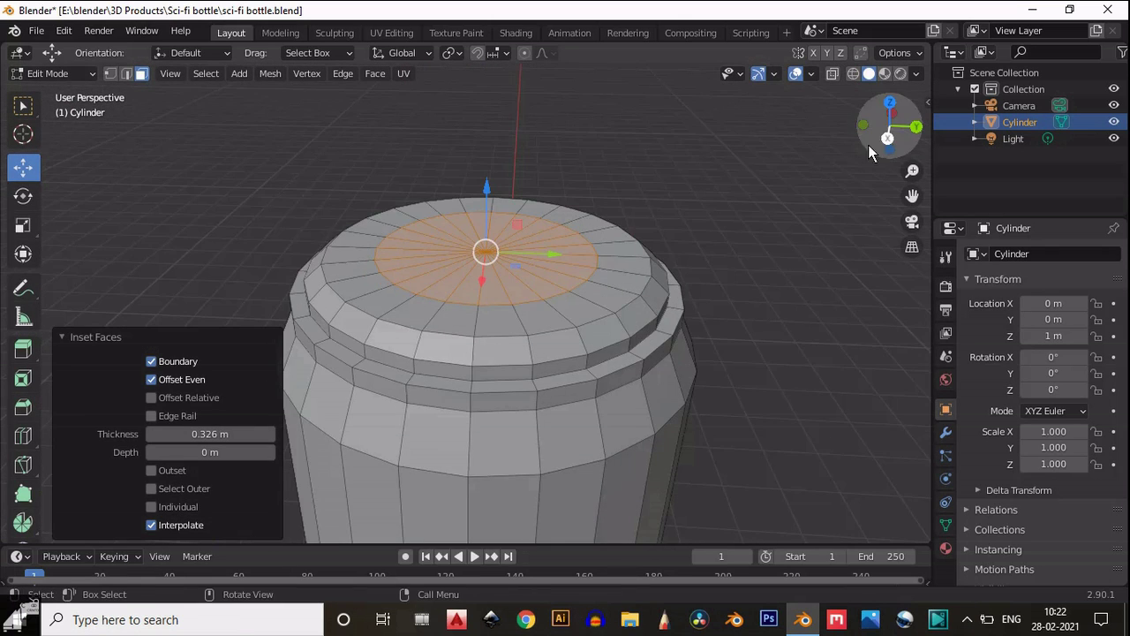
click(886, 138)
shift+middle_drag(505, 207, 520, 280)
scroll(520, 280, up, 1)
key(s)
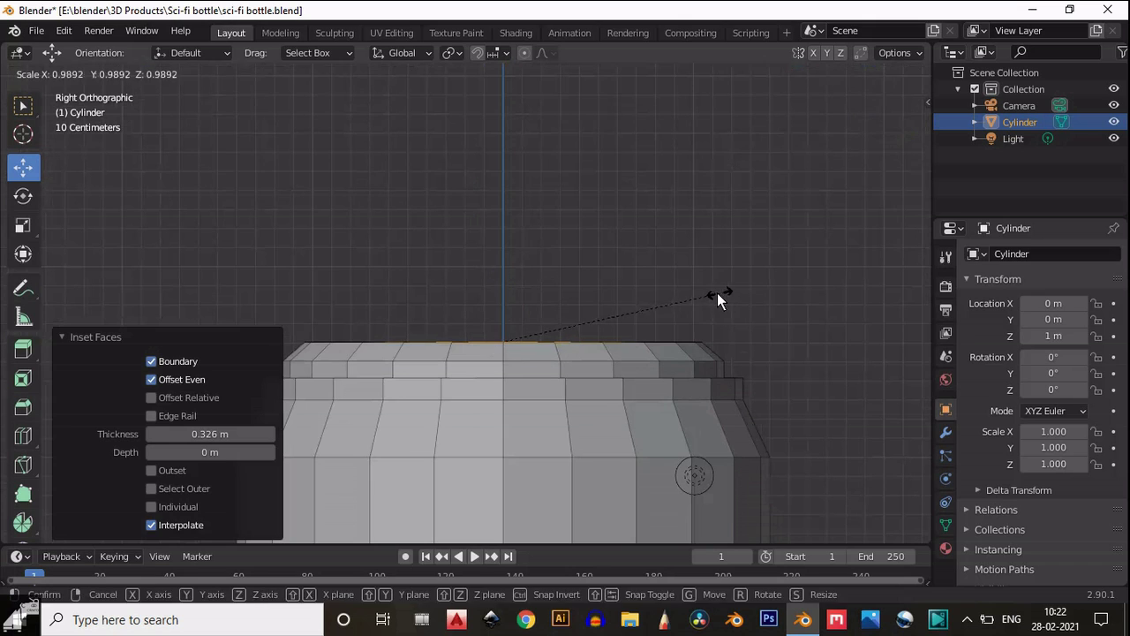
click(717, 292)
Step: Try to extrude the inset top faces upward, and undo the extrusion
key(e)
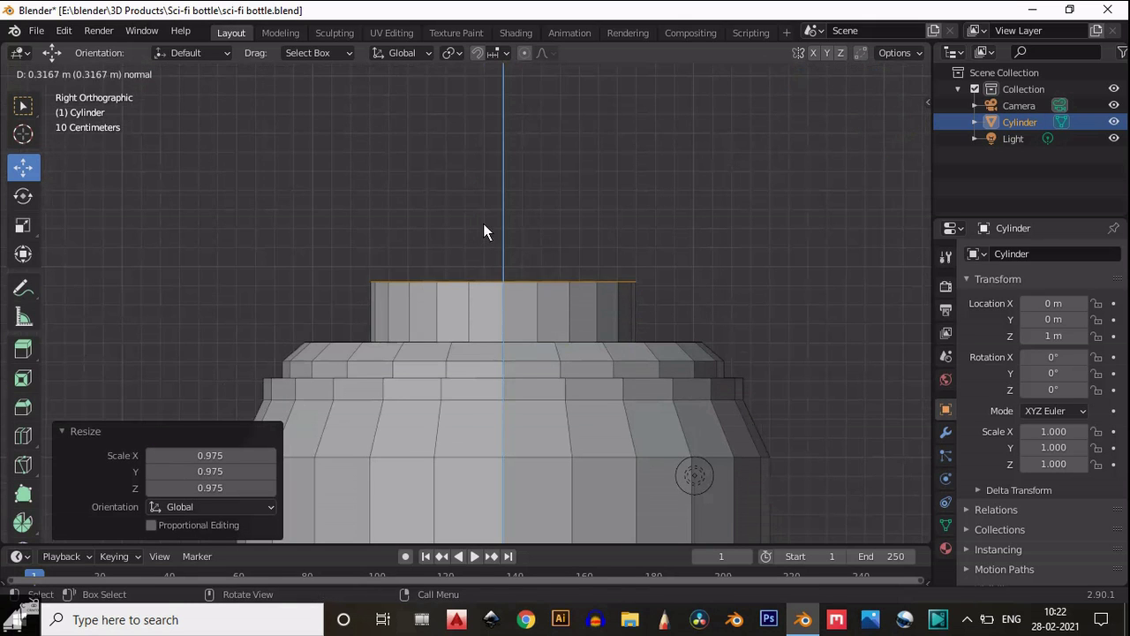
click(543, 213)
key(ctrl+z)
Step: Scale the inset top faces to 0.8 to narrow the base of the neck
middle_drag(559, 220, 565, 287)
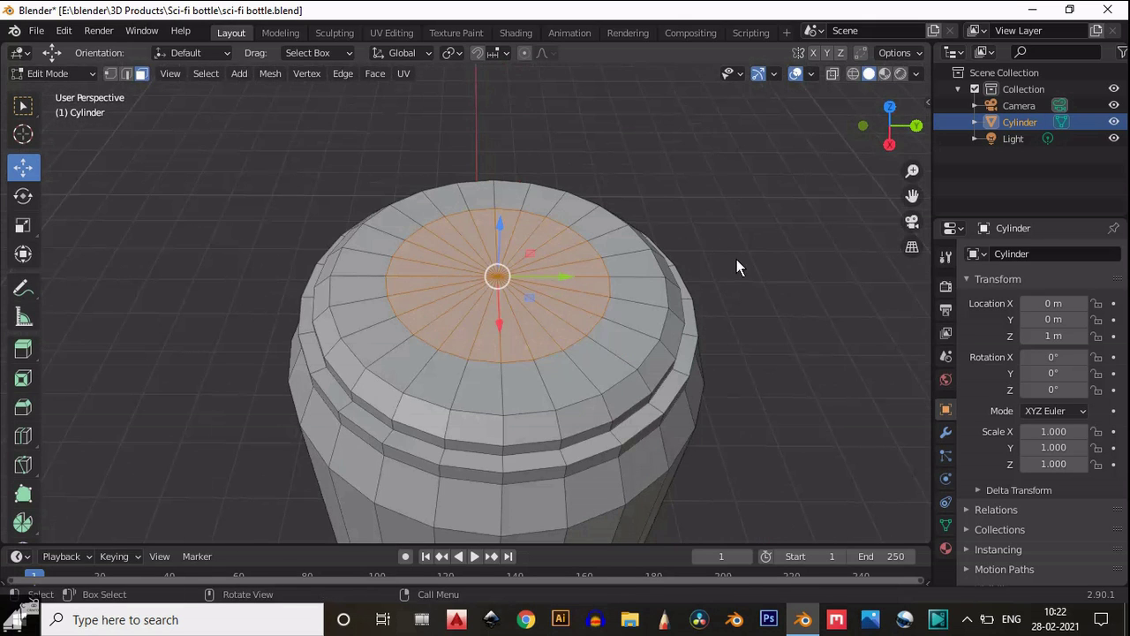
key(s)
ctrl+click(691, 255)
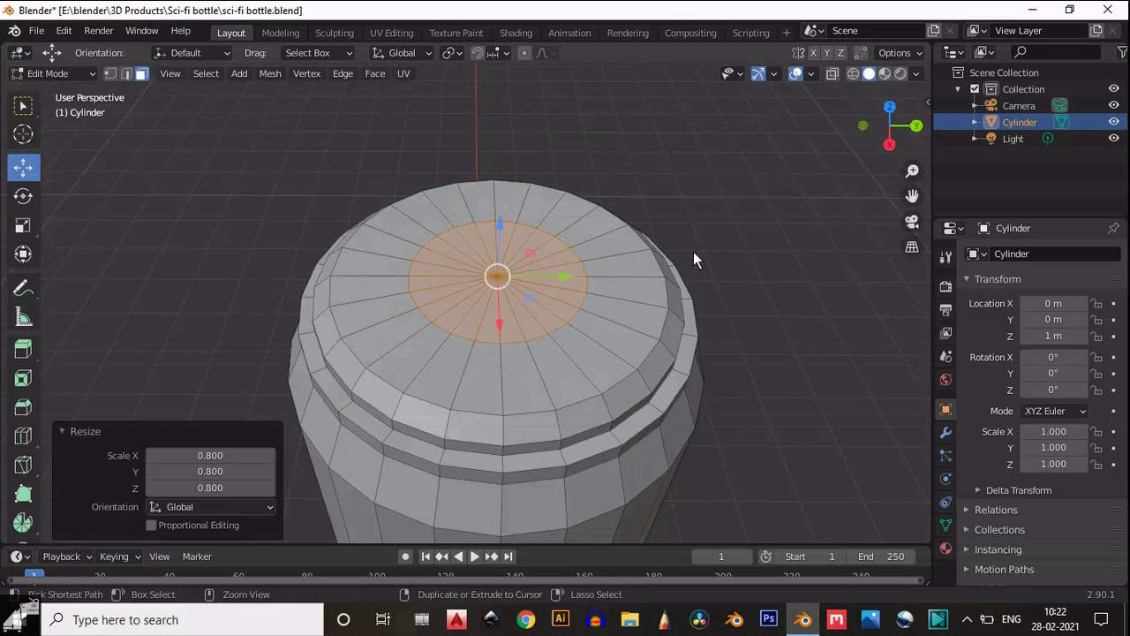
Step: Extrude the narrowed top faces upward by 0.4 m to form the bottle neck
click(890, 146)
click(887, 100)
scroll(664, 171, down, 6)
shift+middle_drag(402, 248, 450, 574)
key(e)
click(467, 182)
Step: Raise the neck's top faces by 0.1 m along Z
scroll(449, 197, down, 3)
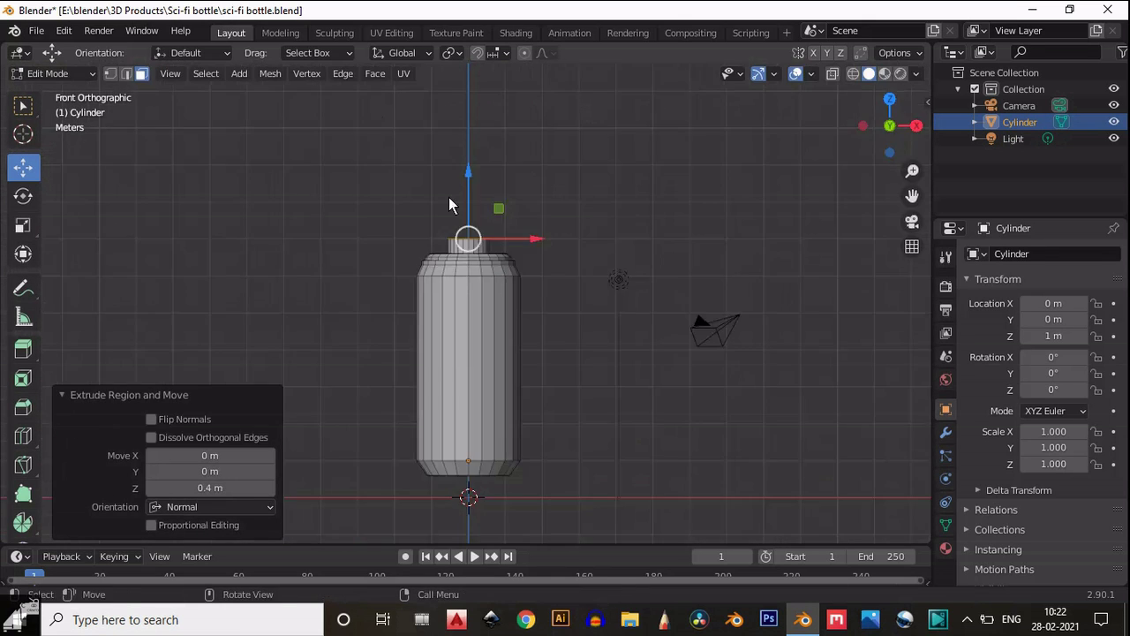
middle_drag(449, 197, 510, 304)
scroll(513, 195, up, 5)
middle_drag(513, 195, 521, 394)
scroll(520, 394, up, 2)
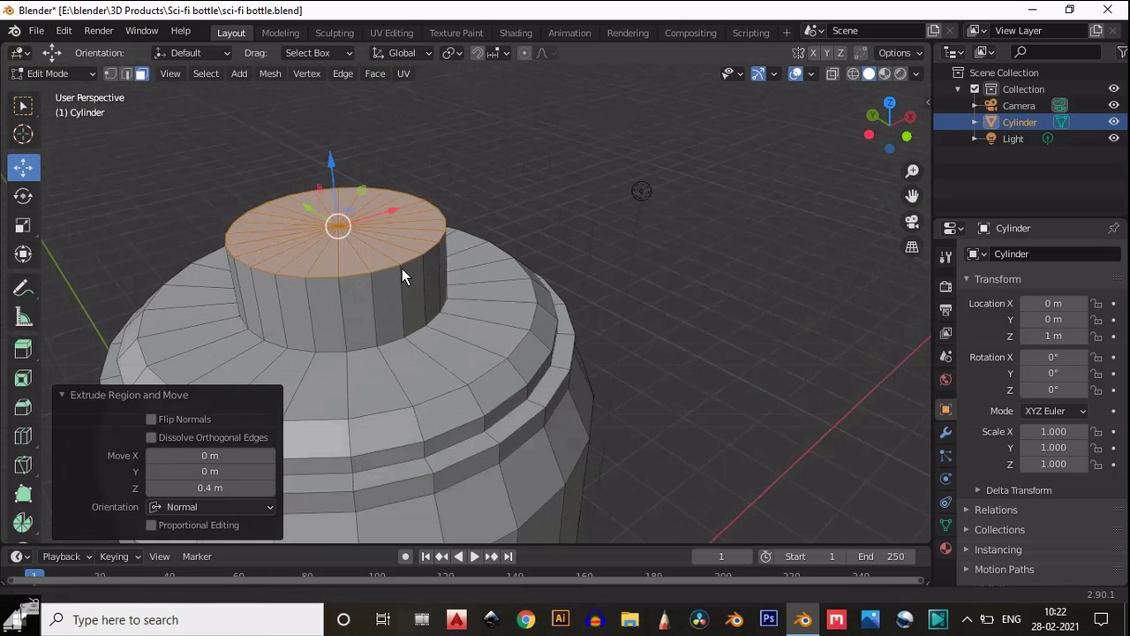
shift+middle_drag(402, 268, 439, 297)
click(913, 120)
key(g)
key(z)
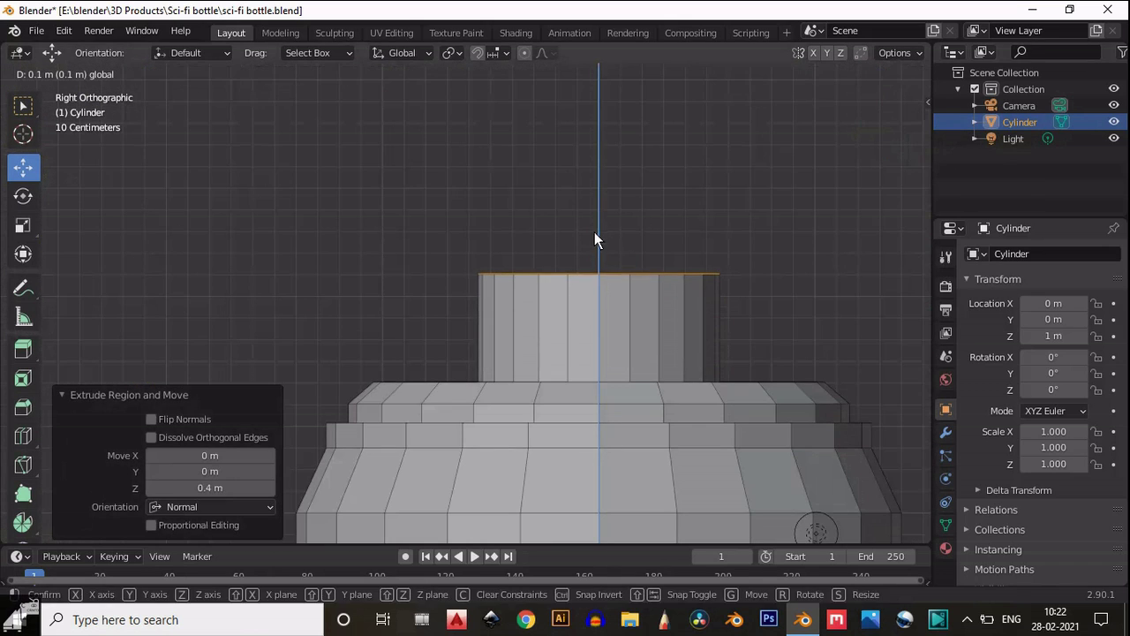
click(584, 230)
Step: Try insetting the neck's top faces by about 0.059 m, and undo the inset
middle_drag(584, 230, 736, 262)
key(i)
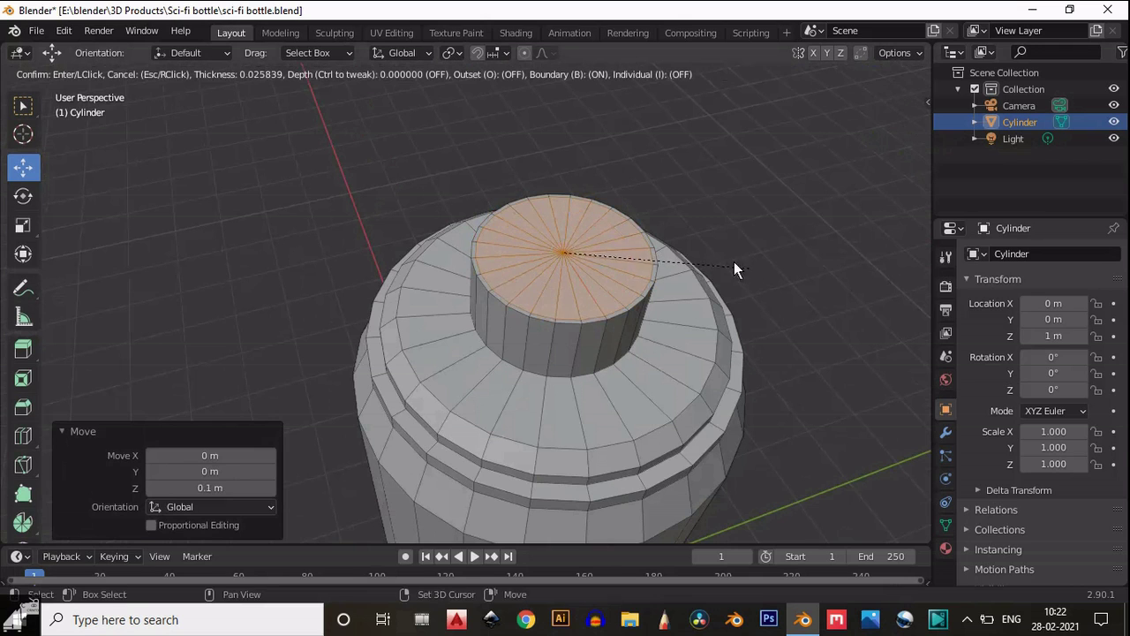
click(733, 261)
scroll(501, 280, up, 3)
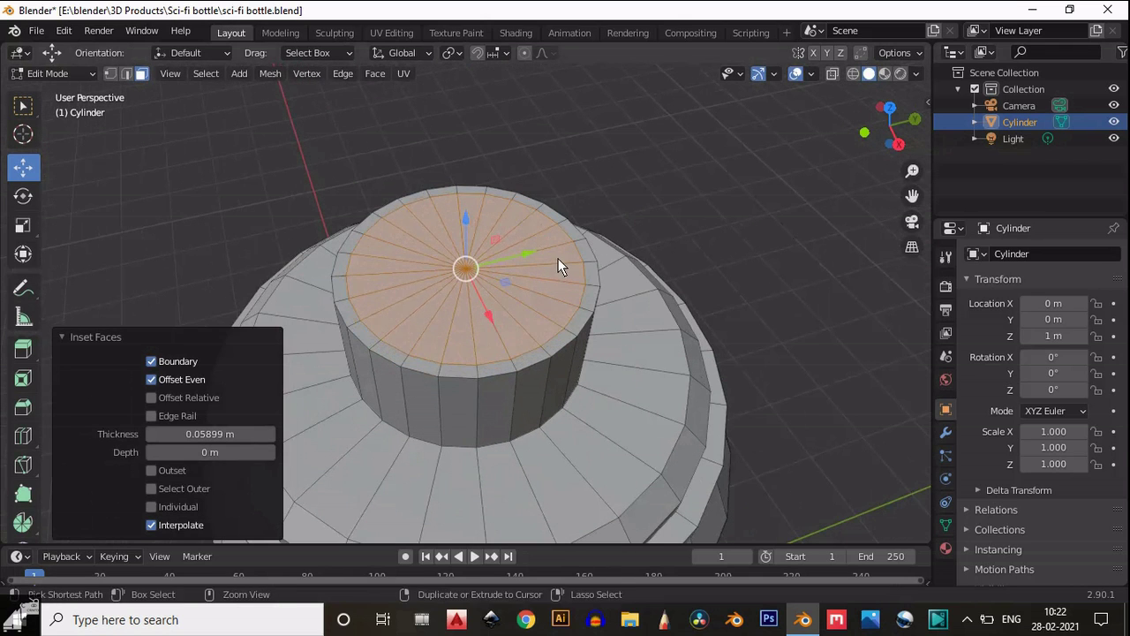
key(ctrl+z)
Step: Delete the neck's top faces to open the bottle mouth
key(x)
click(530, 305)
scroll(533, 281, down, 6)
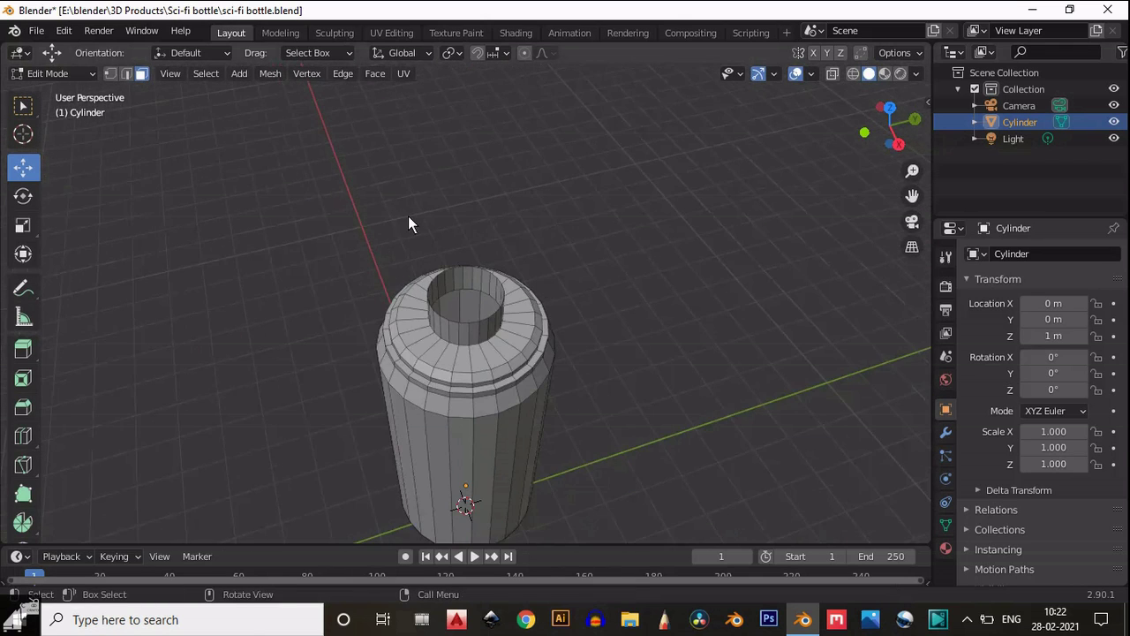
middle_drag(408, 222, 954, 174)
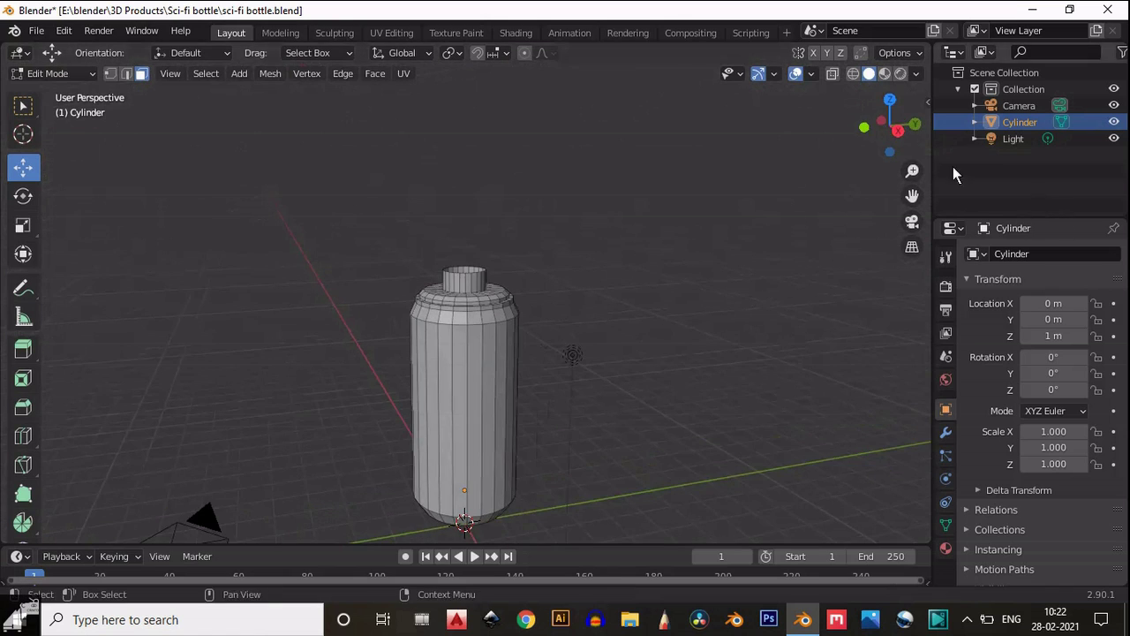
Step: Add one edge loop around the body just below the shoulder with a slide factor of -0.9
click(897, 130)
scroll(565, 280, up, 5)
key(Tab)
key(Tab)
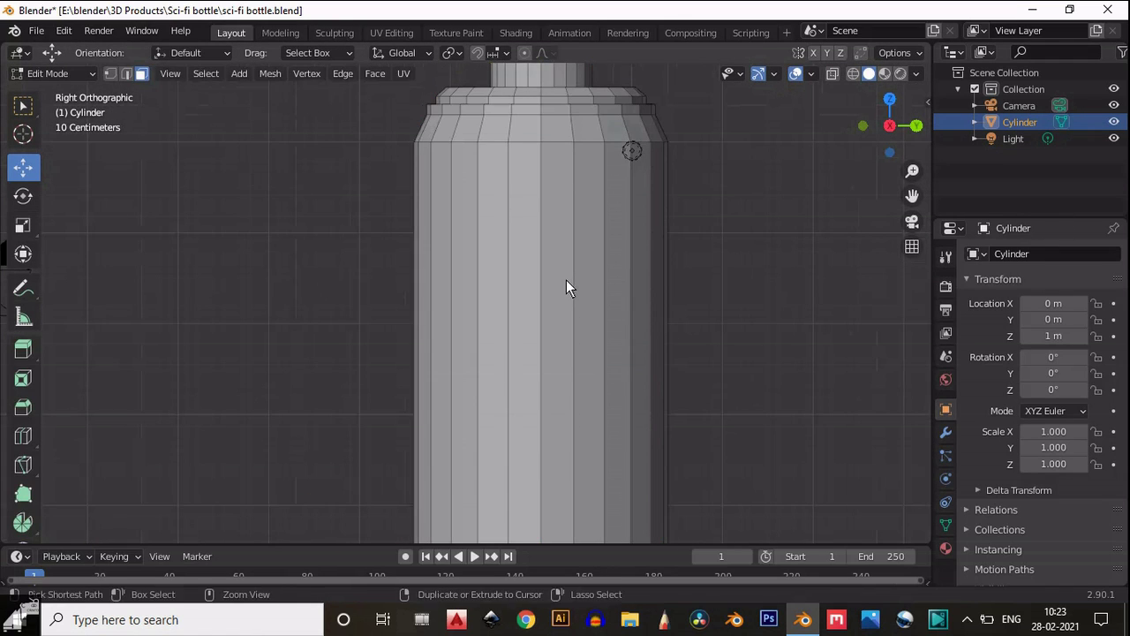
key(ctrl+r)
click(566, 280)
click(566, 81)
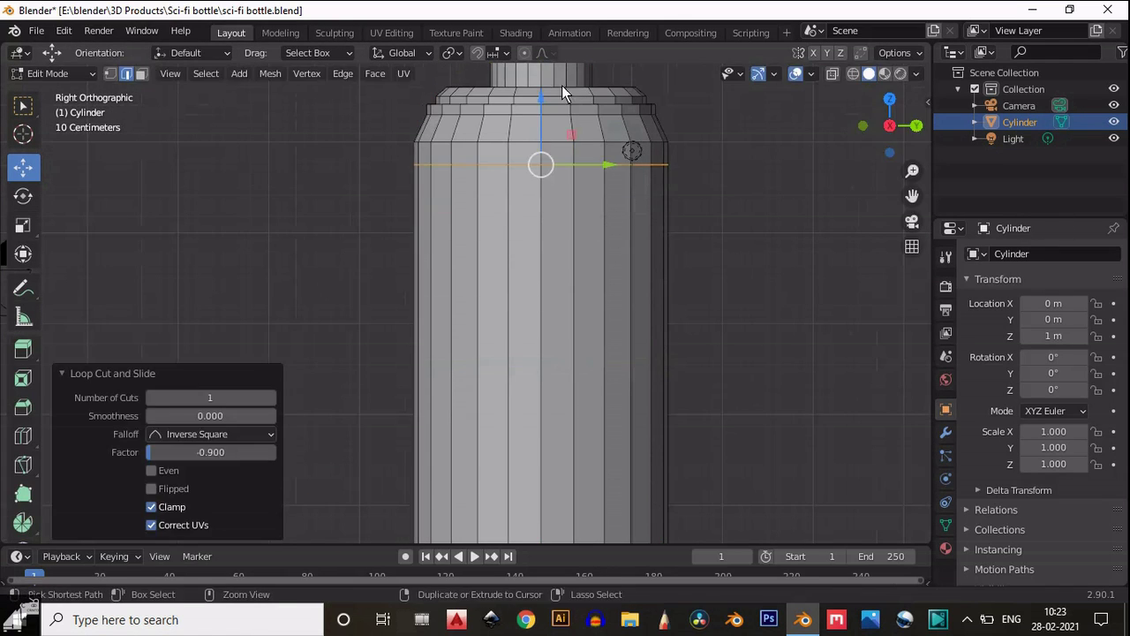
Step: Add another horizontal edge loop around the bottle's body
scroll(537, 176, down, 4)
key(ctrl+r)
click(512, 256)
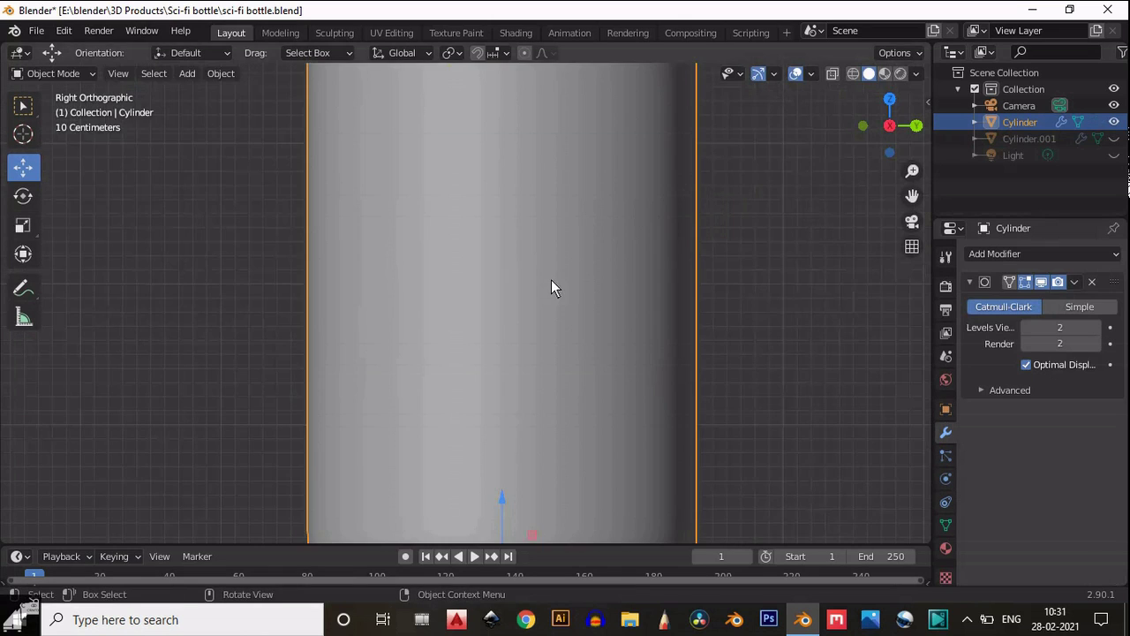
Step: Enter Edit Mode on the smoothed bottle and clear the edge loop selection
key(Tab)
scroll(550, 279, down, 2)
shift+middle_drag(599, 264, 586, 336)
scroll(595, 337, up, 2)
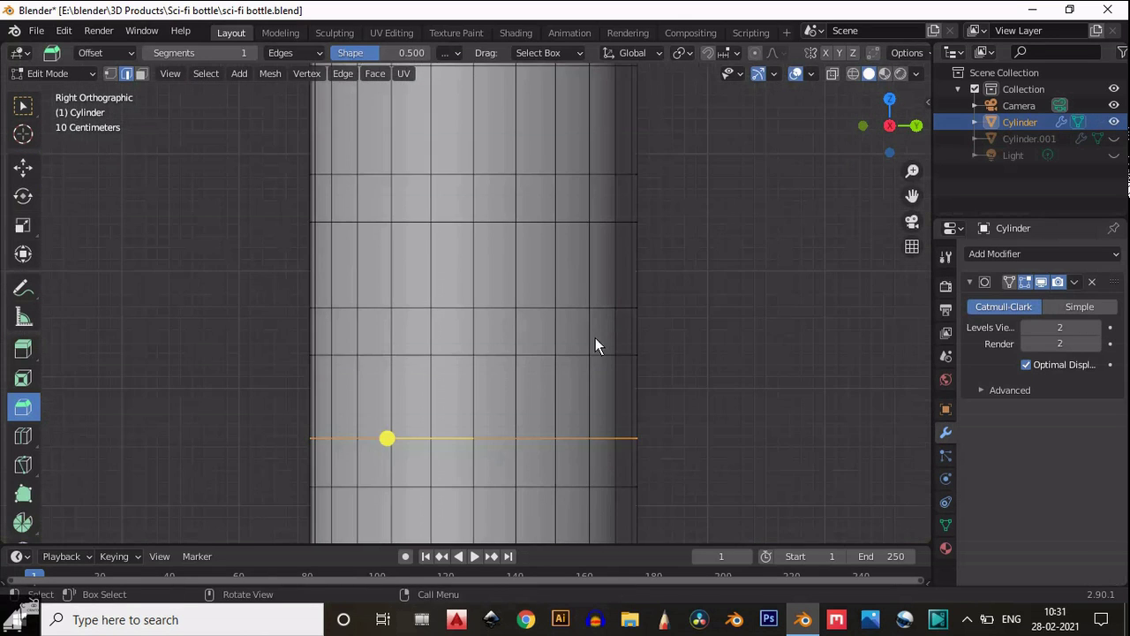
scroll(596, 312, up, 2)
click(683, 248)
scroll(743, 226, down, 4)
click(744, 226)
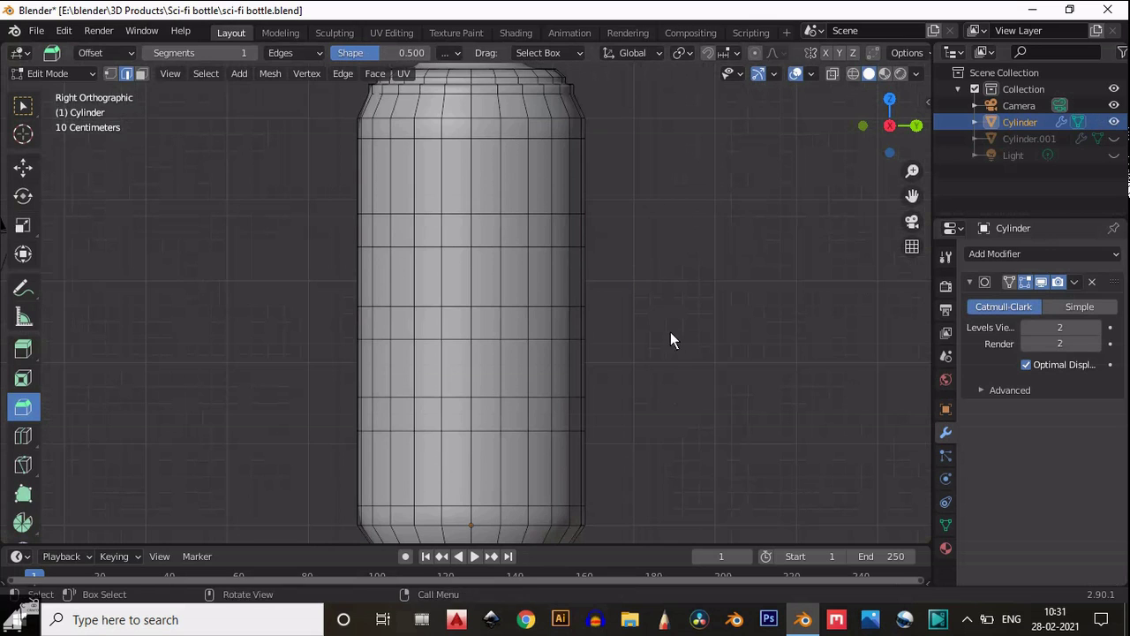
Step: Add an edge loop directly below the shoulder's lower edge with a slide factor of -0.8
shift+middle_drag(673, 262, 701, 432)
scroll(706, 419, up, 5)
key(ctrl+r)
drag(782, 331, 798, 306)
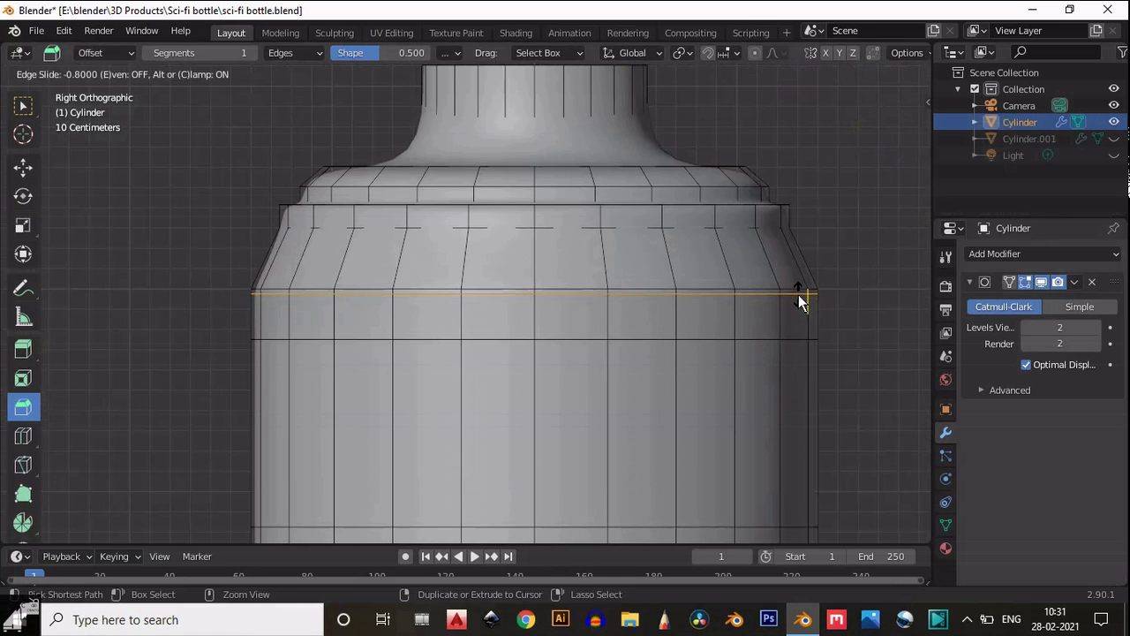
click(798, 295)
Step: Add an edge loop on the tapered shoulder just above its lower edge with a slide factor of 0.8
shift+middle_drag(798, 295, 710, 339)
key(ctrl+r)
click(692, 305)
click(701, 309)
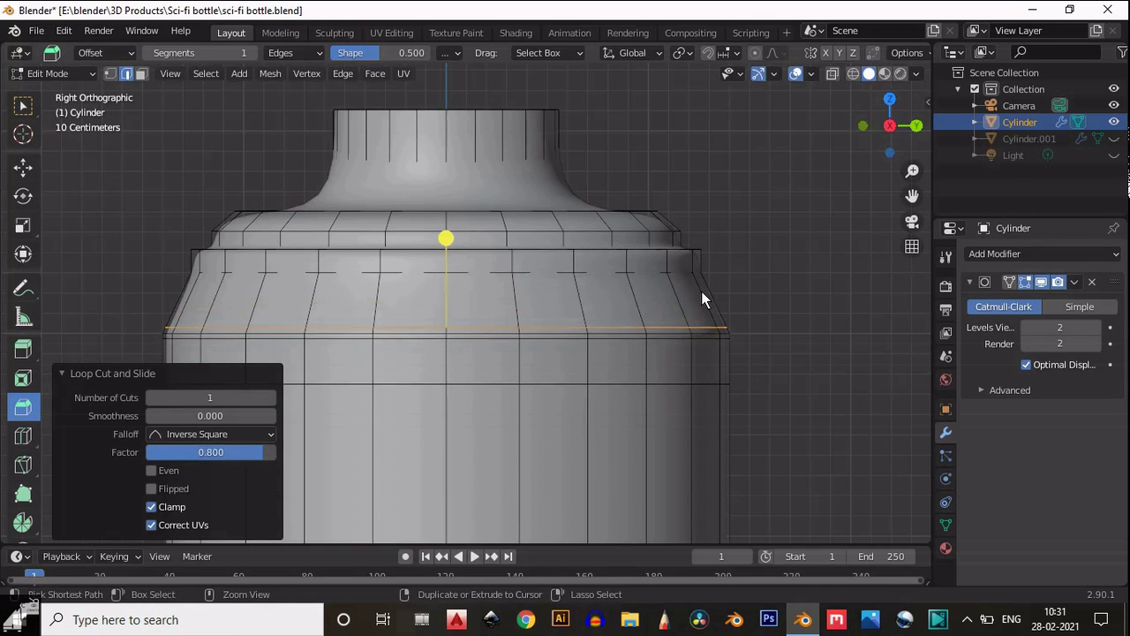
Step: Add edge loops near the top of the tapered shoulder and, with factor -0.7, near the rim band's upper edge
key(ctrl+r)
click(703, 285)
click(713, 262)
scroll(713, 260, up, 2)
key(ctrl+r)
drag(704, 241, 709, 229)
Step: Place an edge loop near the rim band's lower edge with a slide factor of 0.7
scroll(708, 225, up, 2)
key(g)
key(g)
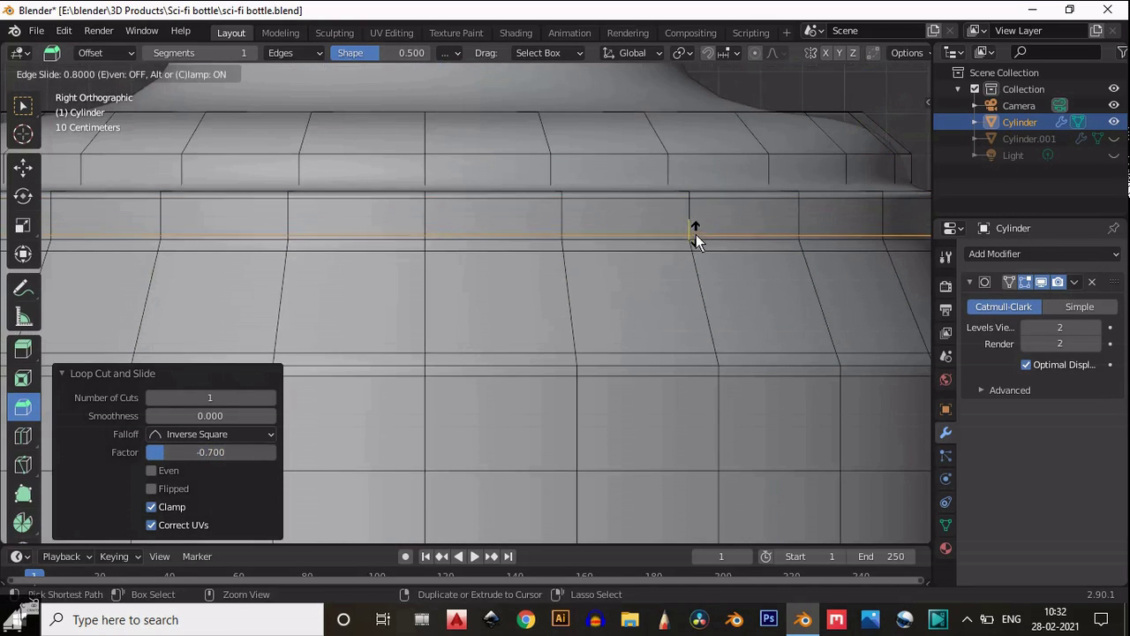
click(696, 235)
click(181, 452)
text(0.7)
key(Return)
Step: Slide an edge loop into place on the stepped rim and add another supporting loop
scroll(446, 227, down, 2)
shift+middle_drag(445, 228, 441, 262)
key(g)
key(g)
click(480, 264)
key(ctrl+r)
click(469, 344)
click(484, 337)
Step: Slide the supporting edge loops closer to the corners of the raised ring
key(g)
key(g)
click(488, 313)
key(g)
key(g)
click(552, 291)
Step: Place an edge loop on the raised ring's top surface close to its outer edge with a slide factor of -0.8
key(g)
key(g)
click(382, 276)
key(ctrl+r)
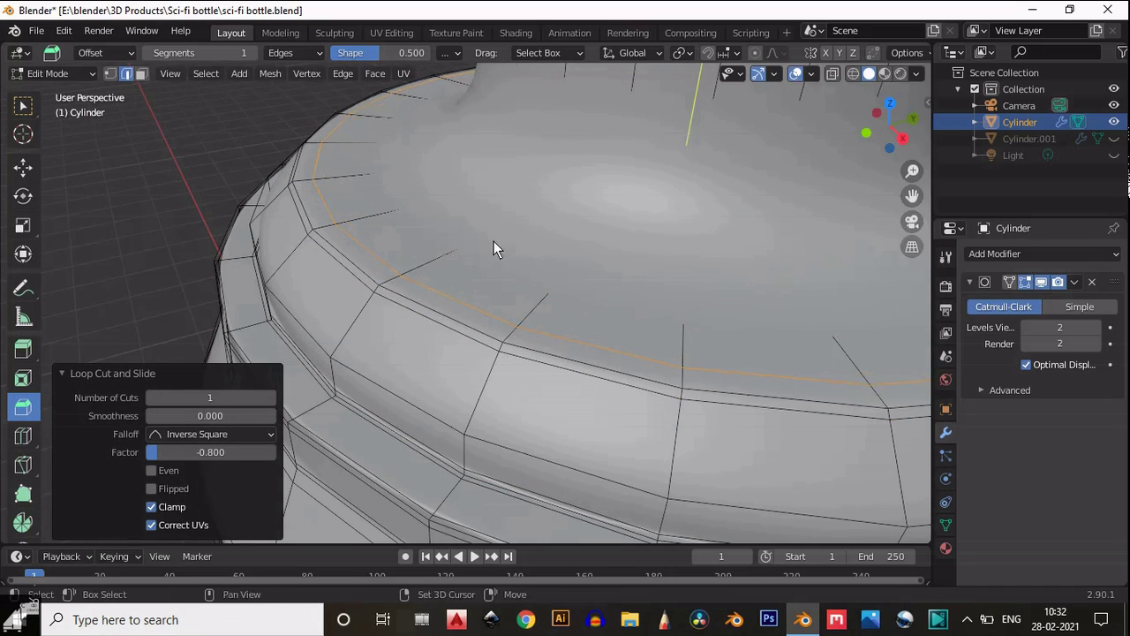
click(472, 243)
Step: Add a supporting edge loop close to the base of the neck
scroll(547, 277, up, 2)
middle_drag(528, 209, 512, 311)
key(ctrl+r)
click(528, 298)
click(528, 315)
Step: Examine the smoothed neck, stepped rim and shoulder in Object Mode from perspective and front views
scroll(532, 300, down, 3)
scroll(512, 311, down, 3)
key(Tab)
scroll(717, 296, down, 4)
middle_drag(717, 295, 687, 335)
scroll(698, 252, up, 4)
scroll(622, 276, up, 4)
scroll(622, 275, down, 4)
middle_drag(623, 275, 589, 392)
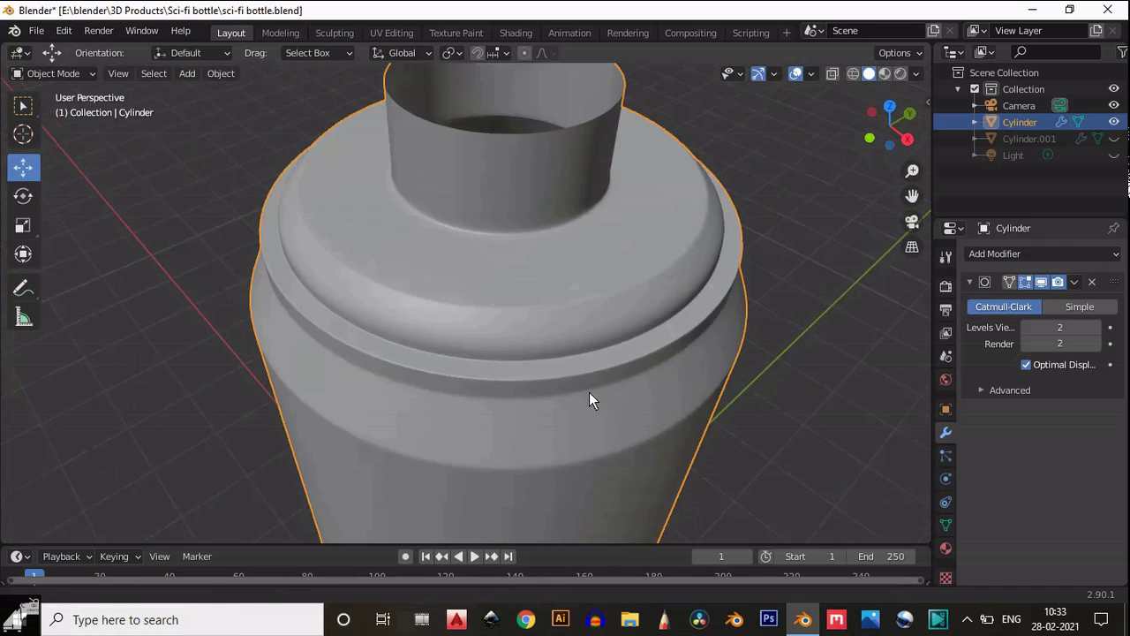
scroll(477, 376, up, 3)
middle_drag(476, 377, 761, 192)
click(885, 127)
scroll(582, 277, down, 3)
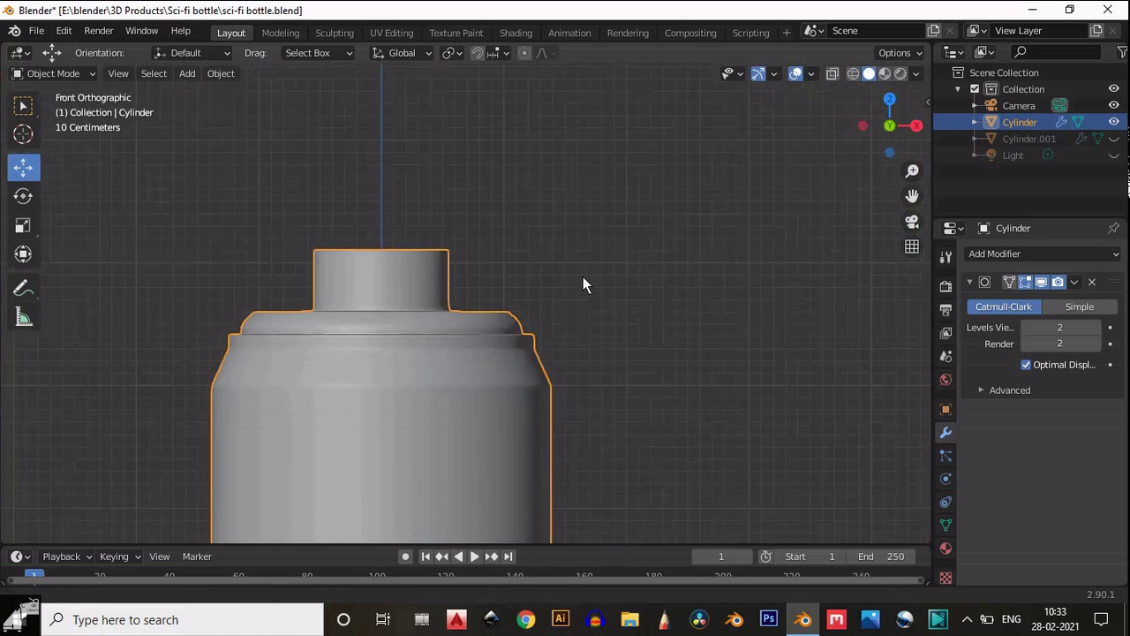
scroll(670, 177, up, 3)
scroll(633, 185, down, 2)
scroll(624, 239, up, 4)
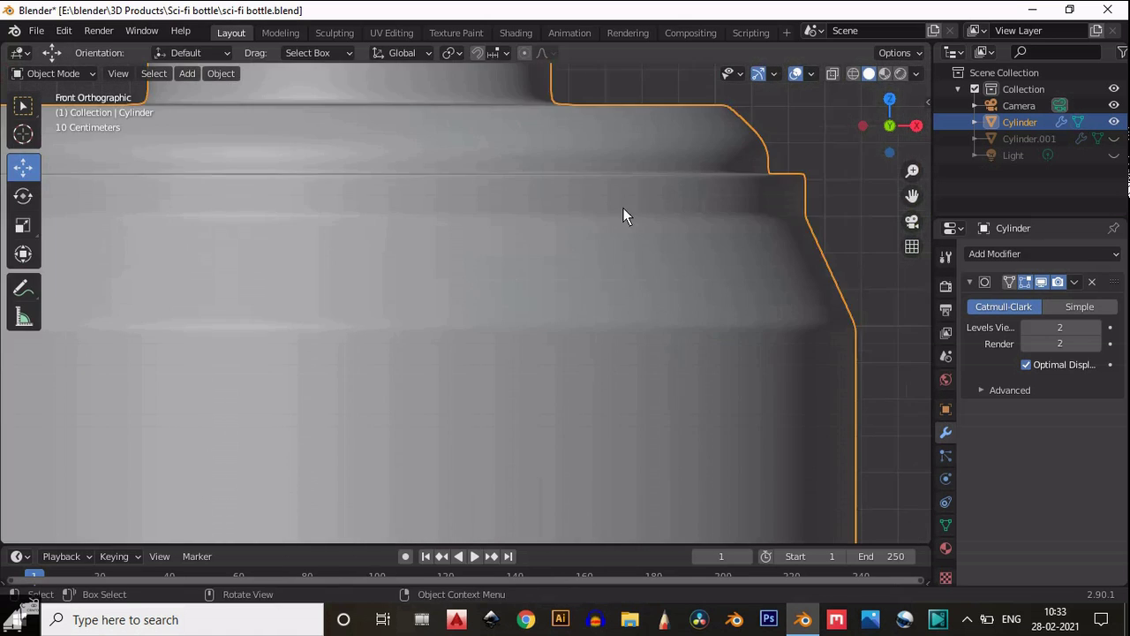
scroll(622, 209, down, 4)
Step: Return to Edit Mode, try dissolving the edge loop at the rim ledge's outer edge, and undo it
middle_drag(623, 209, 508, 247)
scroll(597, 291, up, 4)
shift+middle_drag(508, 247, 323, 364)
key(Tab)
scroll(524, 238, up, 3)
key(ctrl+x)
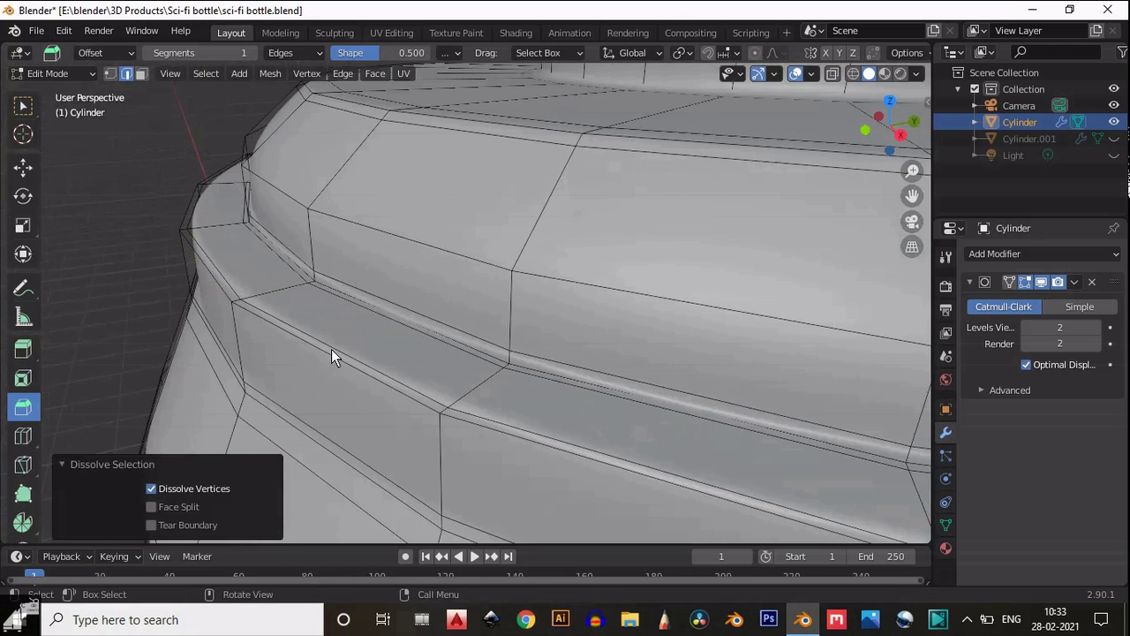
key(ctrl+z)
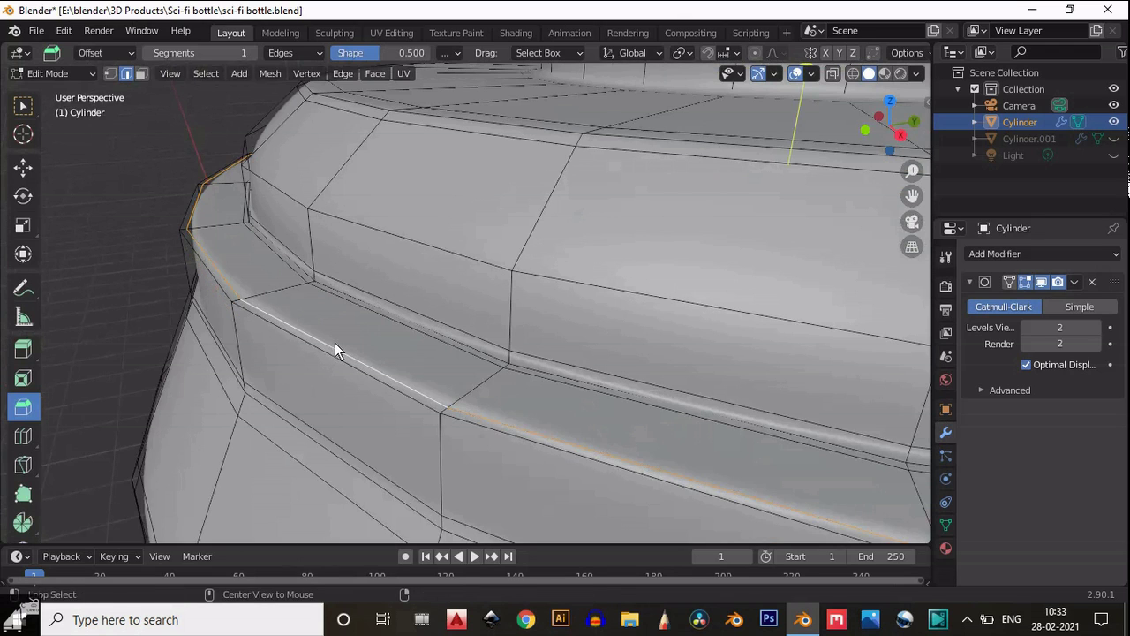
Step: Redo the dissolve of the rim ledge's outer edge loop and inspect the smoothed shoulder and neck with overlays hidden
key(ctrl+shift+z)
click(794, 74)
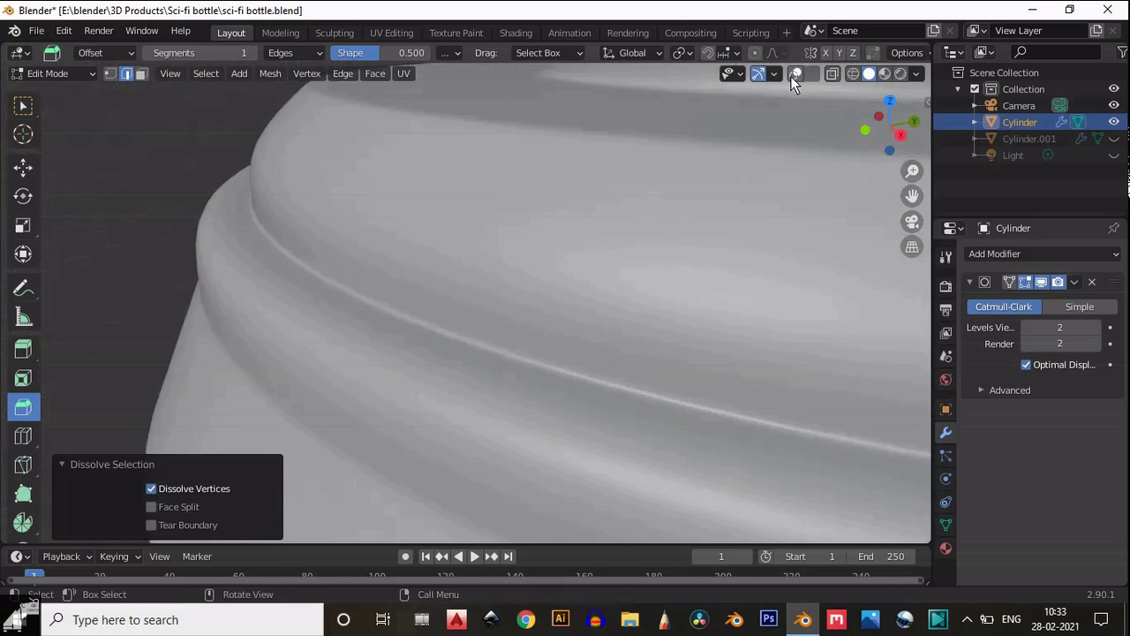
scroll(557, 315, down, 4)
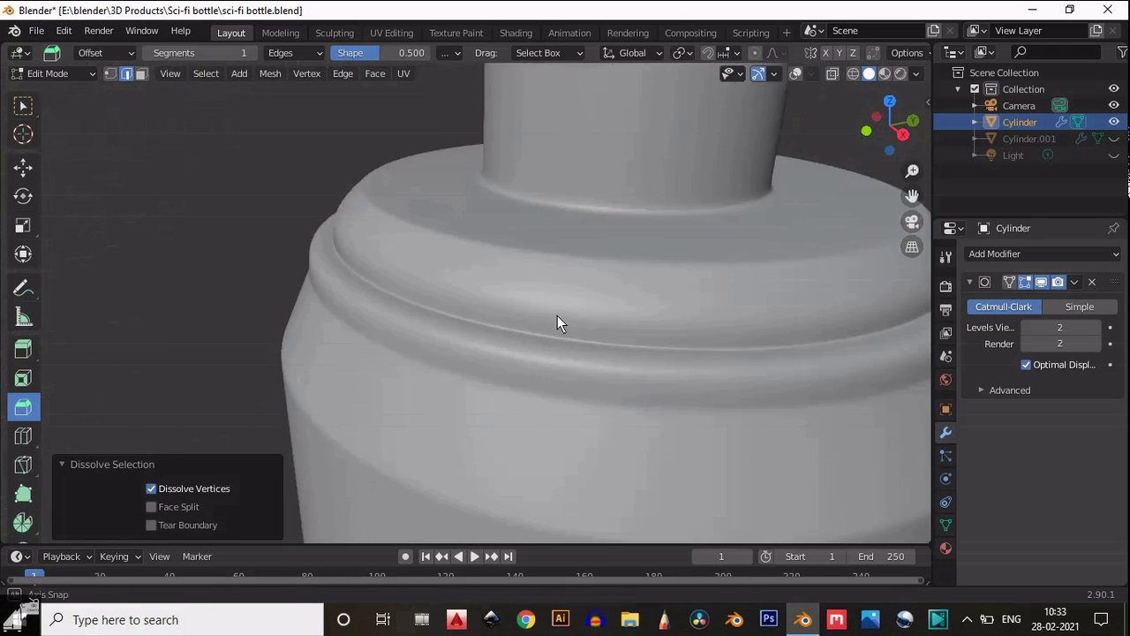
scroll(556, 269, down, 4)
mouse_move(557, 315)
middle_down()
mouse_move(556, 270)
mouse_move(580, 340)
mouse_move(575, 308)
mouse_move(559, 335)
middle_up()
scroll(580, 340, up, 3)
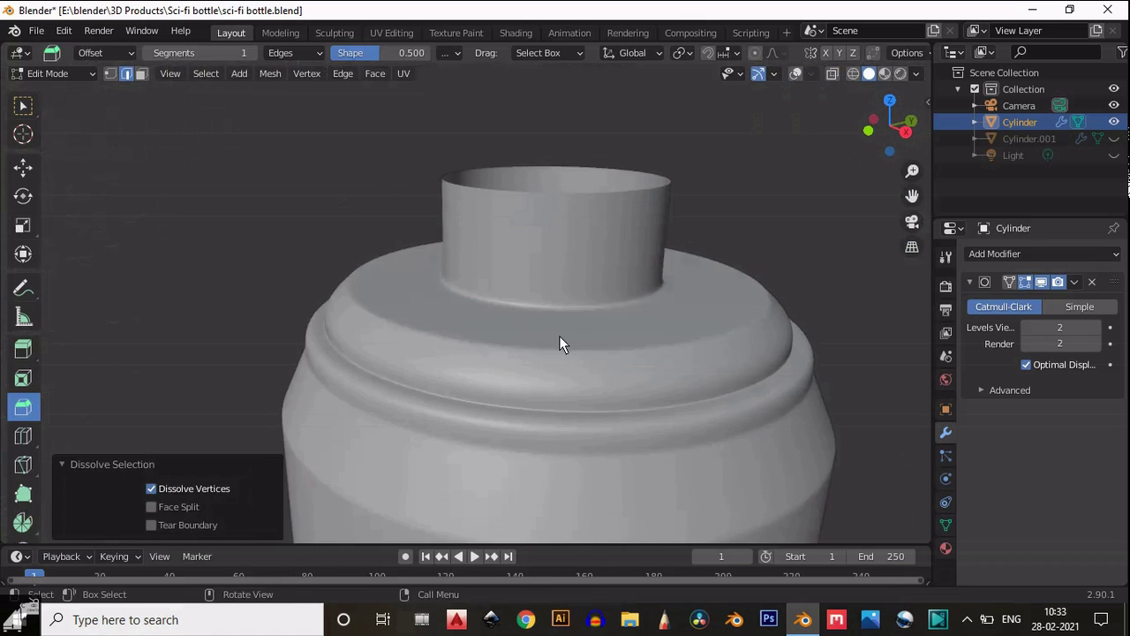
scroll(570, 348, up, 2)
scroll(571, 348, down, 2)
click(795, 73)
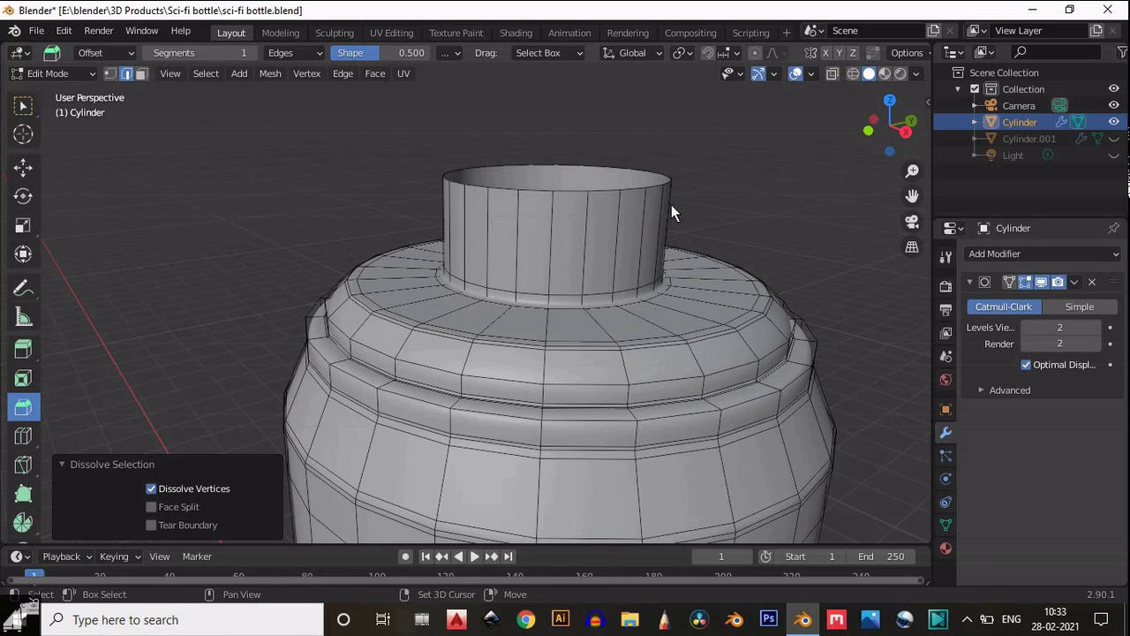
Step: Add an edge loop on the rim ledge's top surface near its outer edge with a slide factor of -0.7
middle_drag(671, 212, 605, 215)
scroll(606, 214, up, 5)
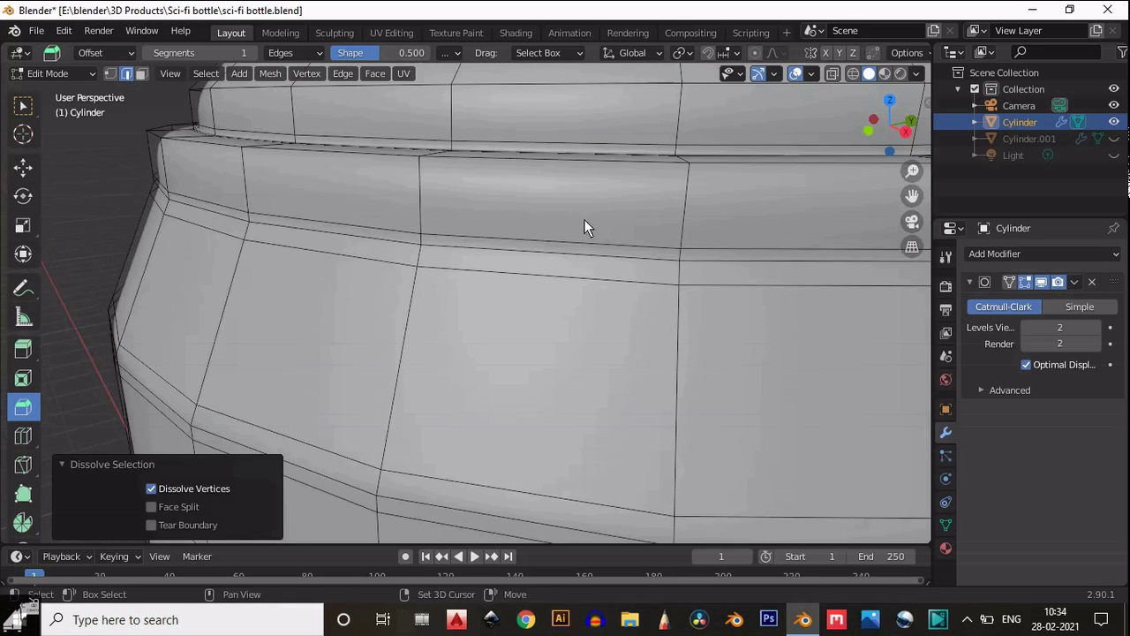
middle_drag(473, 332, 493, 331)
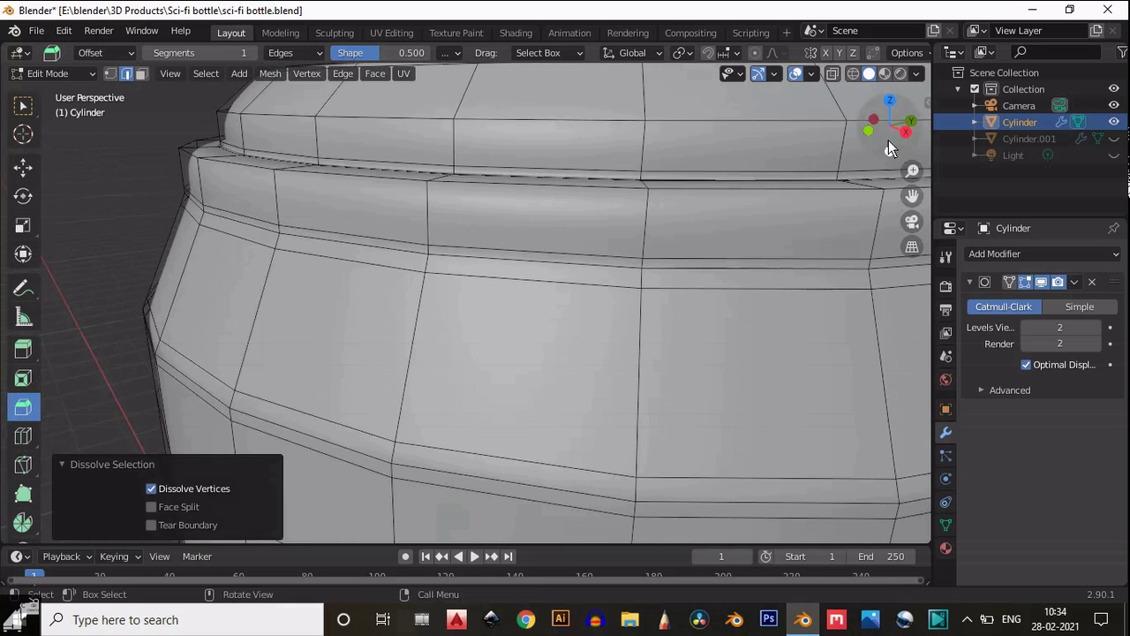
drag(888, 140, 668, 227)
key(ctrl+r)
click(629, 293)
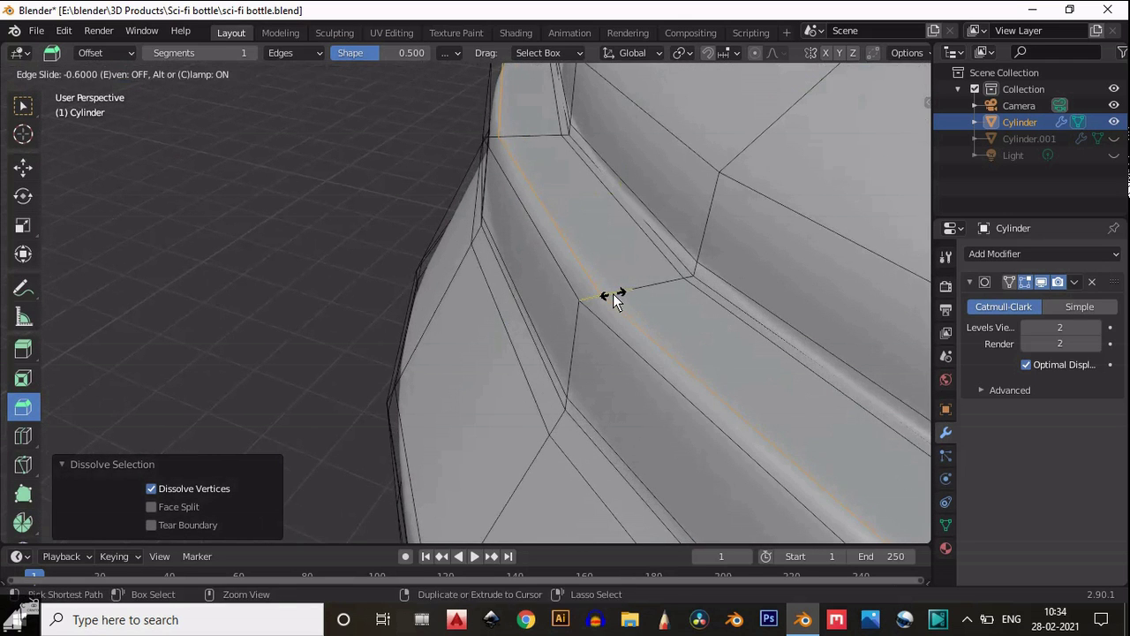
click(611, 293)
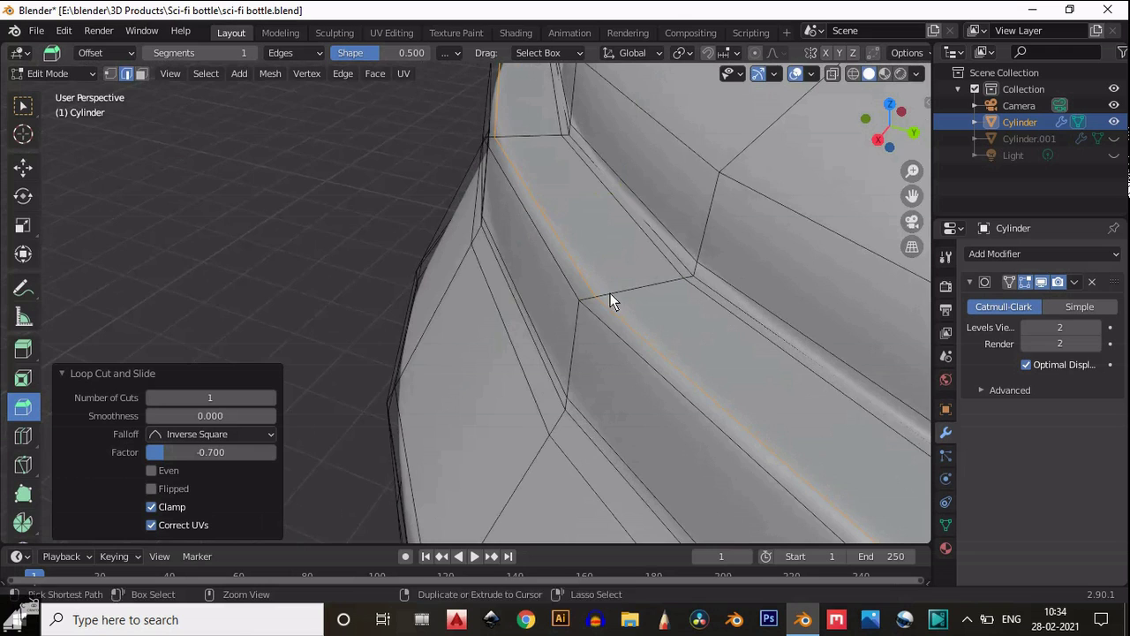
Step: Examine the smoothed bottle from rim to base in perspective and side views with overlays hidden
click(797, 76)
scroll(532, 334, down, 7)
middle_drag(505, 387, 651, 357)
click(909, 134)
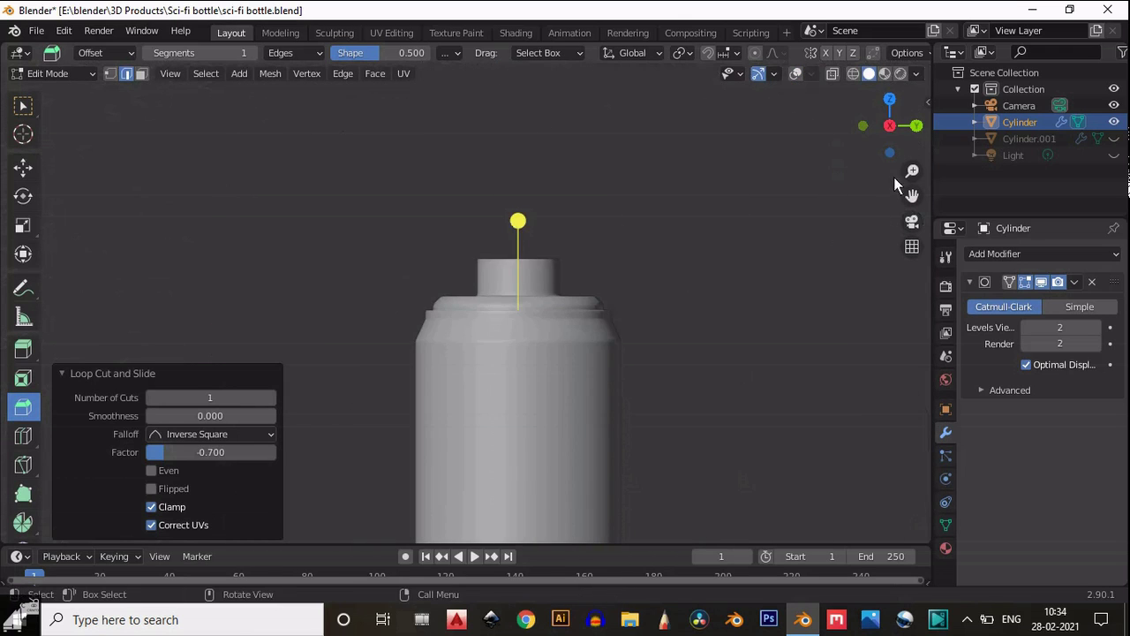
drag(912, 196, 912, 371)
scroll(777, 205, down, 7)
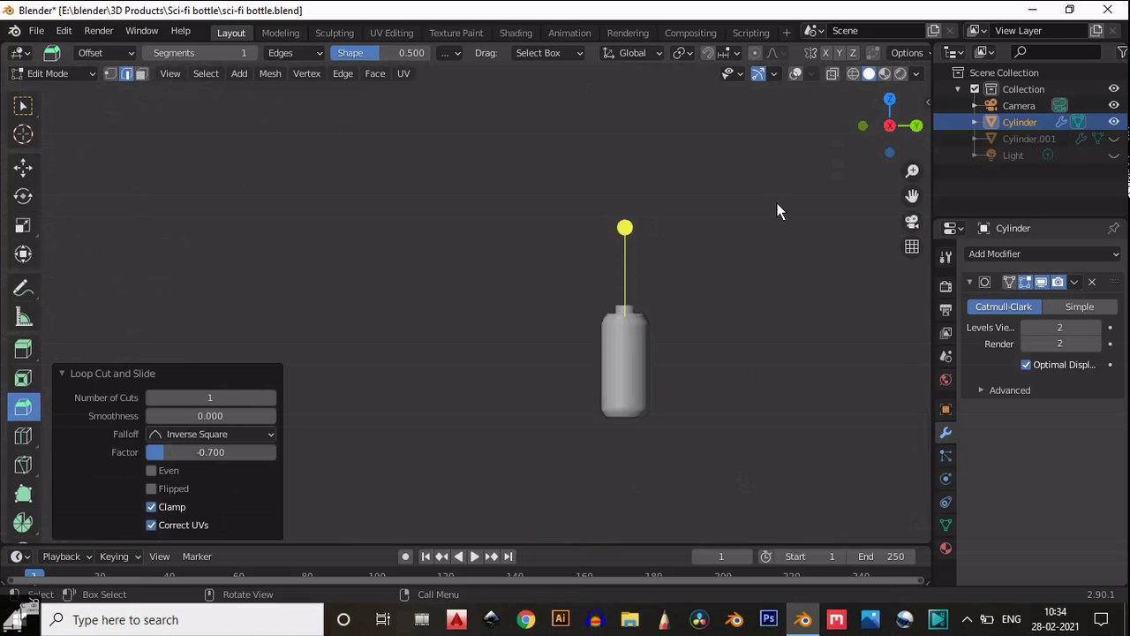
scroll(777, 205, up, 1)
drag(908, 191, 732, 109)
scroll(640, 268, up, 7)
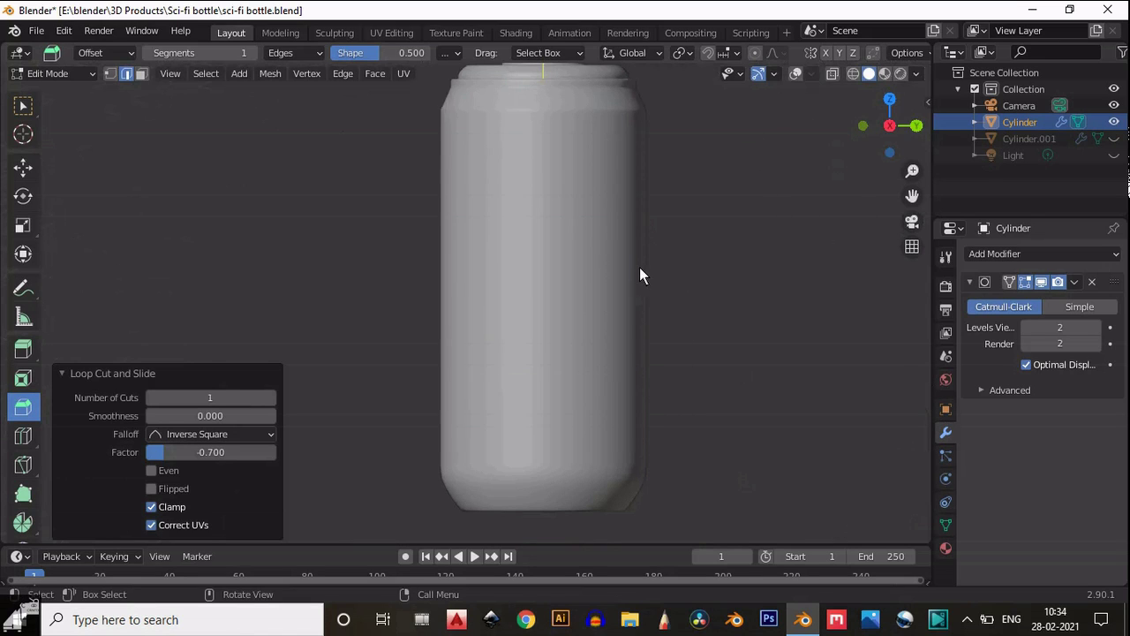
Step: Turn off the subdivision's viewport display and add an edge loop near the upper edge of the bottom chamfer with a slide factor of 0.8
click(1041, 281)
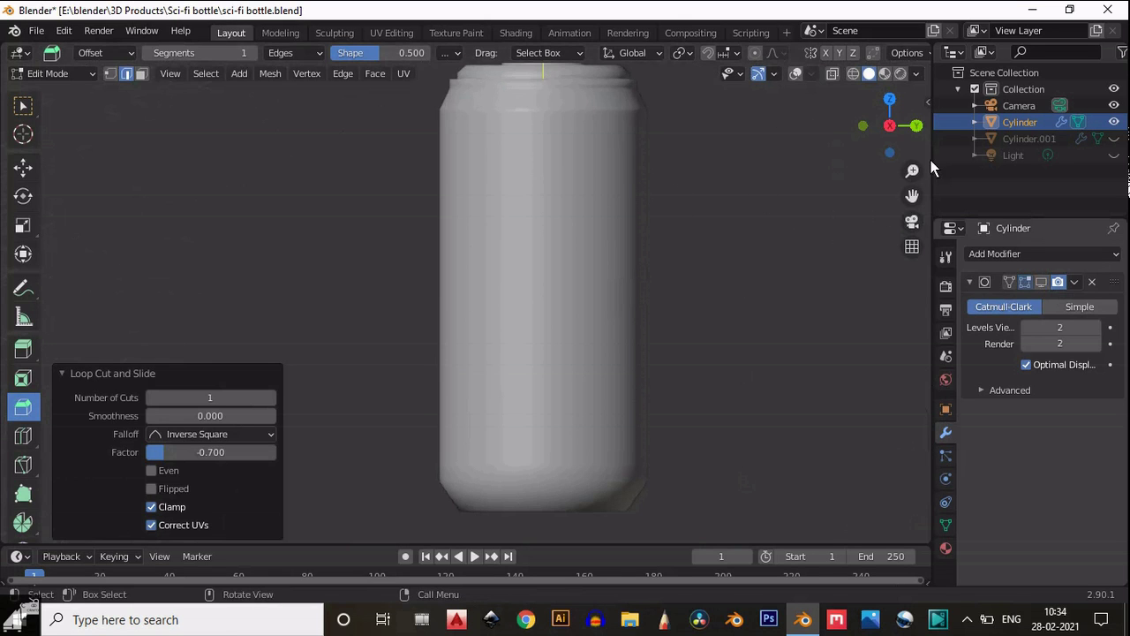
drag(912, 195, 807, 85)
click(796, 74)
scroll(644, 245, up, 3)
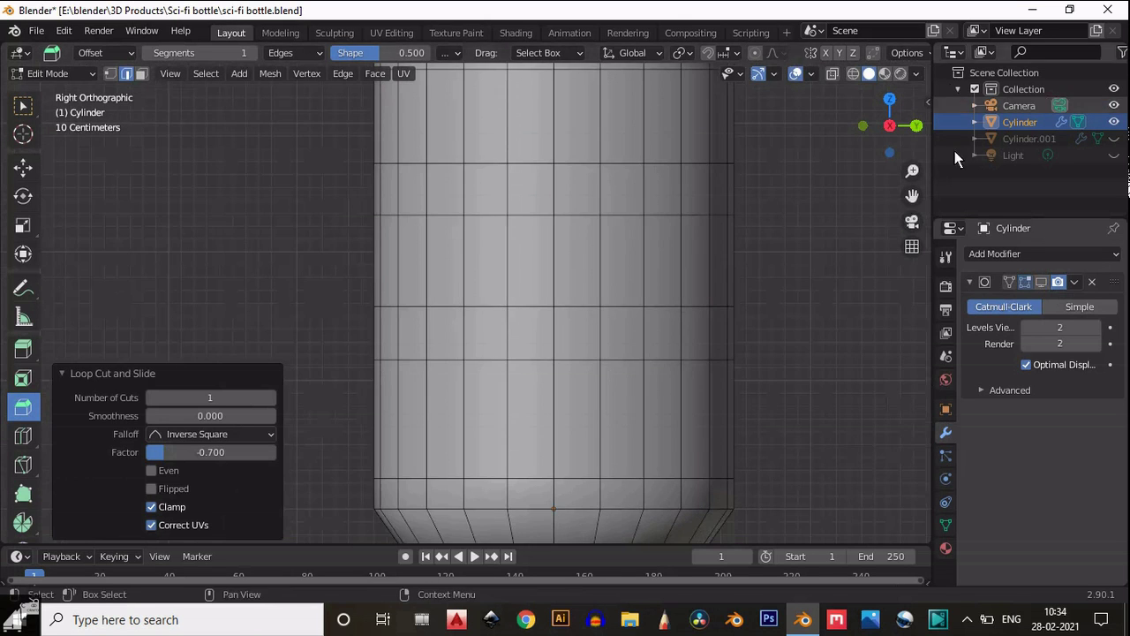
drag(912, 195, 882, 31)
scroll(561, 411, up, 3)
drag(562, 408, 563, 366)
scroll(563, 367, down, 2)
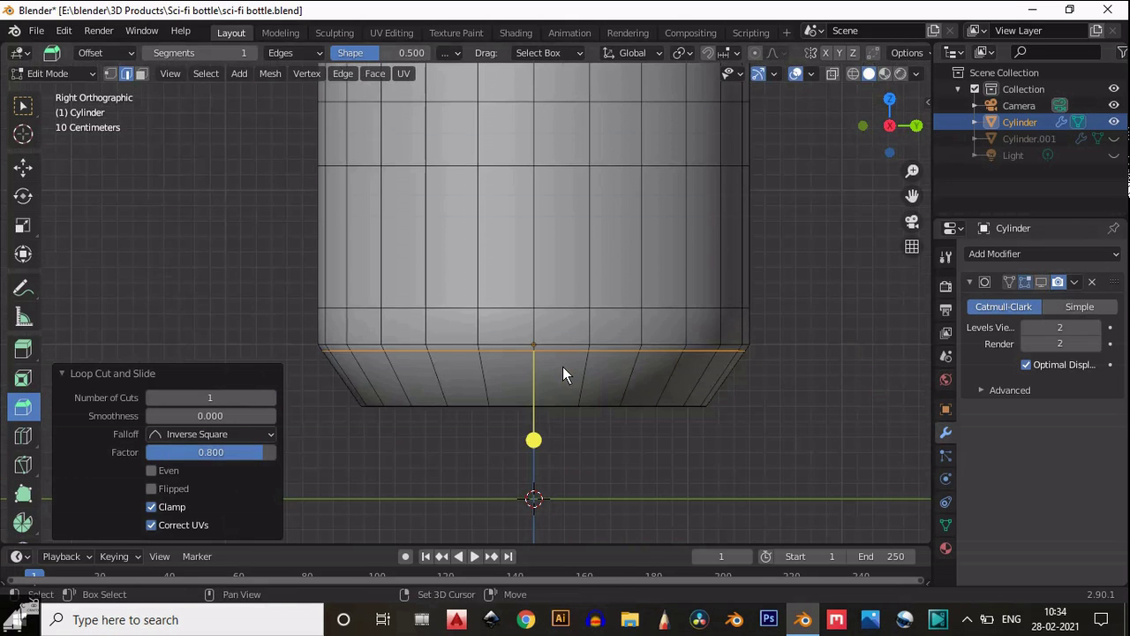
Step: Add an edge loop on the body wall just above the bottom chamfer with a slide factor of 0.7
shift+middle_drag(563, 367, 635, 316)
drag(634, 312, 634, 327)
scroll(627, 371, up, 2)
Step: Add an edge loop close to the lower edge of the bottom chamfer with a slide factor of -0.8
middle_drag(639, 419, 588, 374)
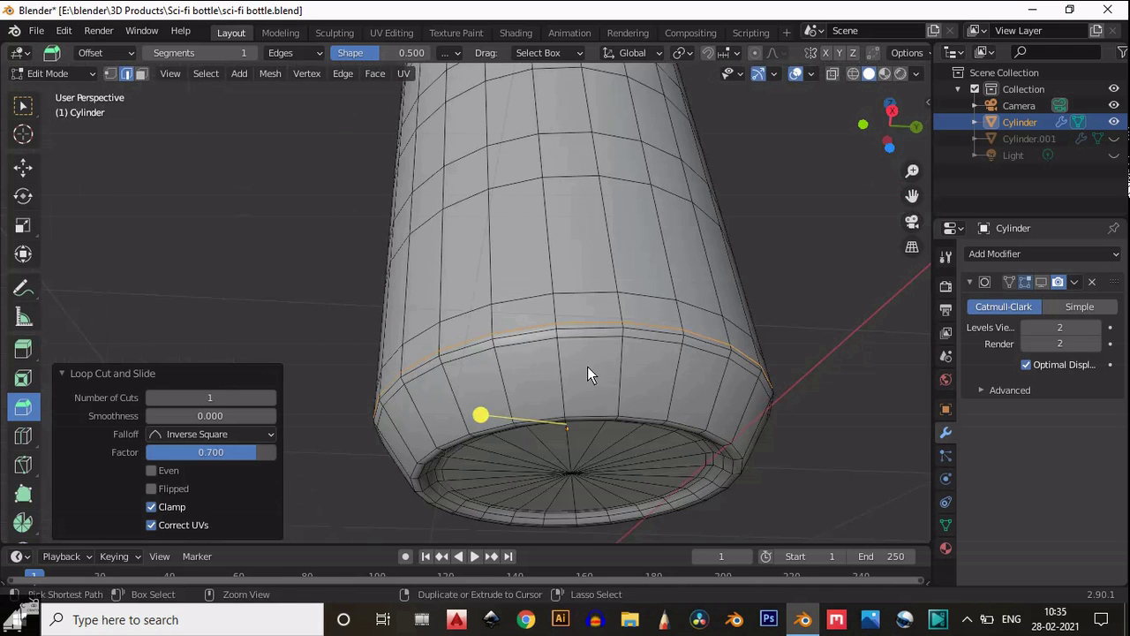
drag(577, 370, 583, 386)
click(211, 452)
text(8)
key(Return)
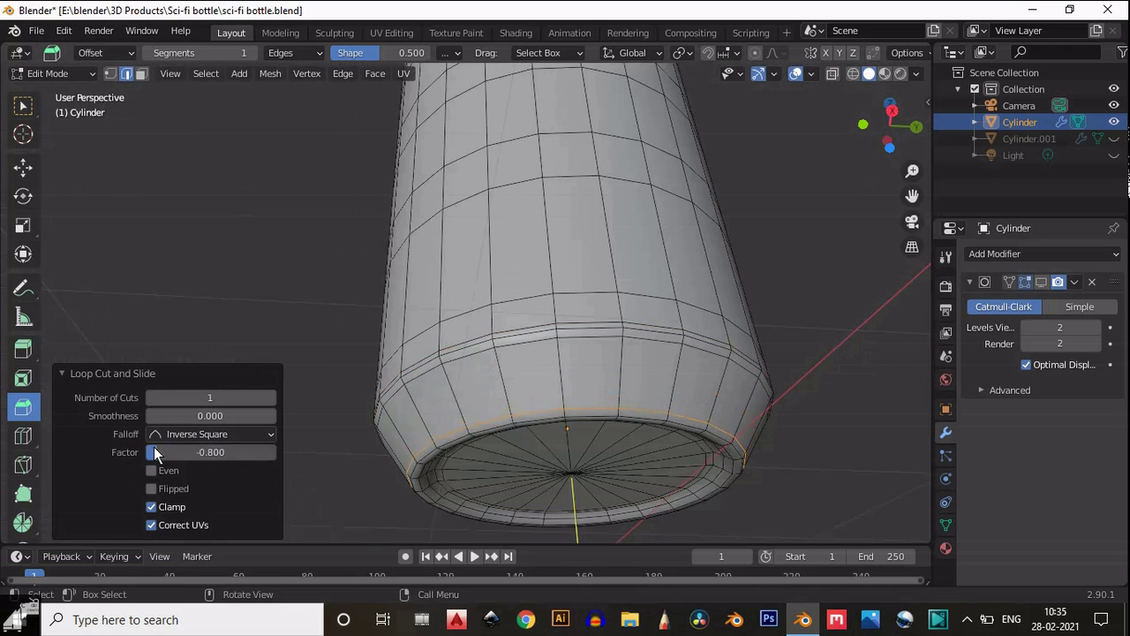
Step: Turn the subdivision's viewport display back on and inspect the smoothed base, shoulder and side profile with overlays hidden
scroll(522, 433, down, 3)
middle_drag(522, 434, 661, 247)
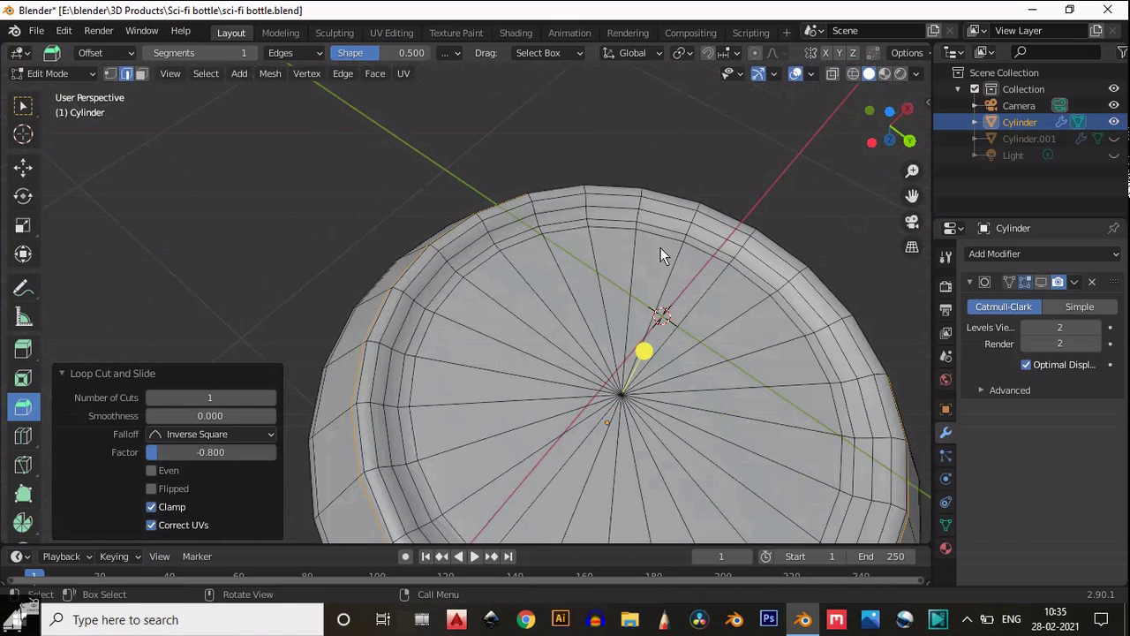
click(796, 74)
scroll(645, 242, down, 3)
scroll(646, 242, up, 2)
click(1045, 284)
scroll(675, 325, down, 3)
middle_drag(674, 325, 624, 397)
scroll(666, 346, up, 3)
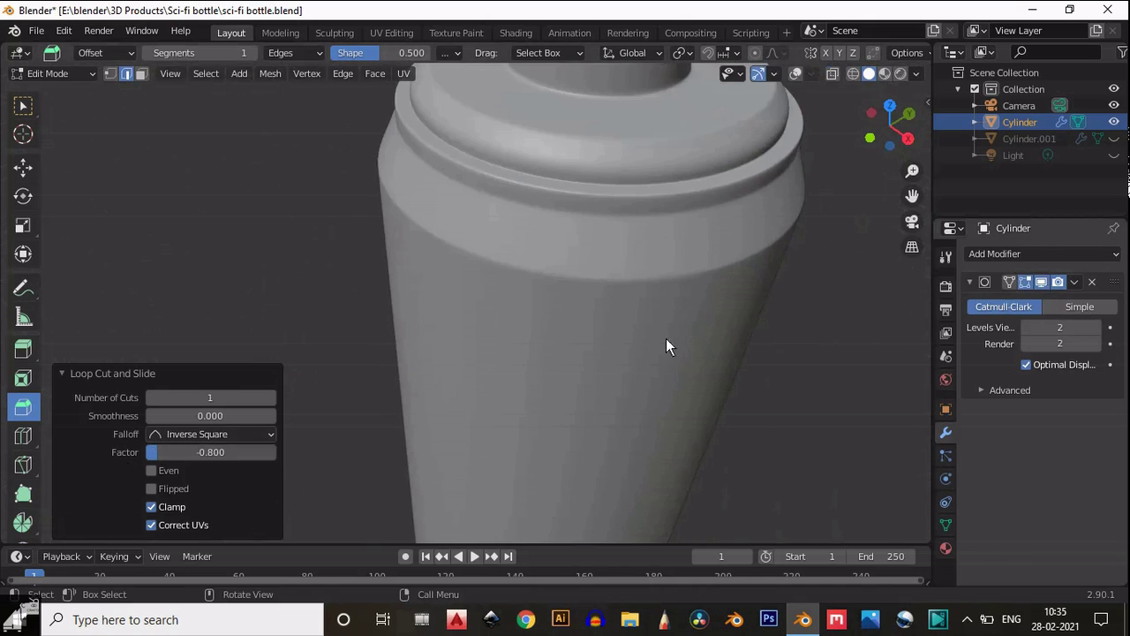
click(906, 139)
scroll(698, 300, down, 2)
shift+middle_drag(698, 303, 639, 184)
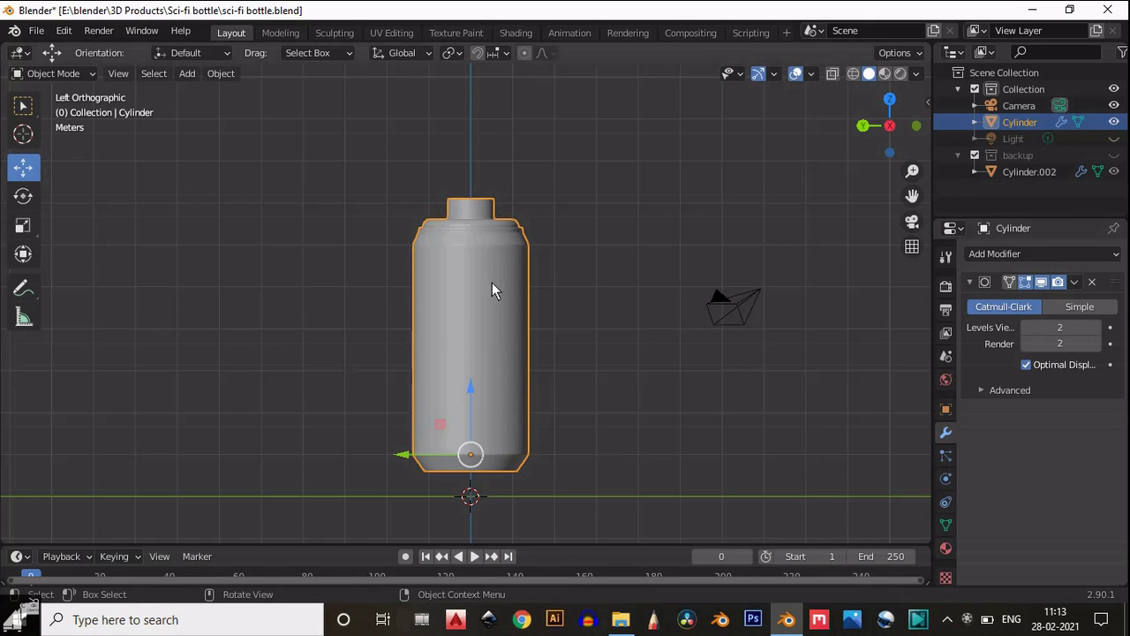
Step: Duplicate the ring of long body faces in place and separate the copy into its own object
key(Tab)
scroll(481, 335, up, 4)
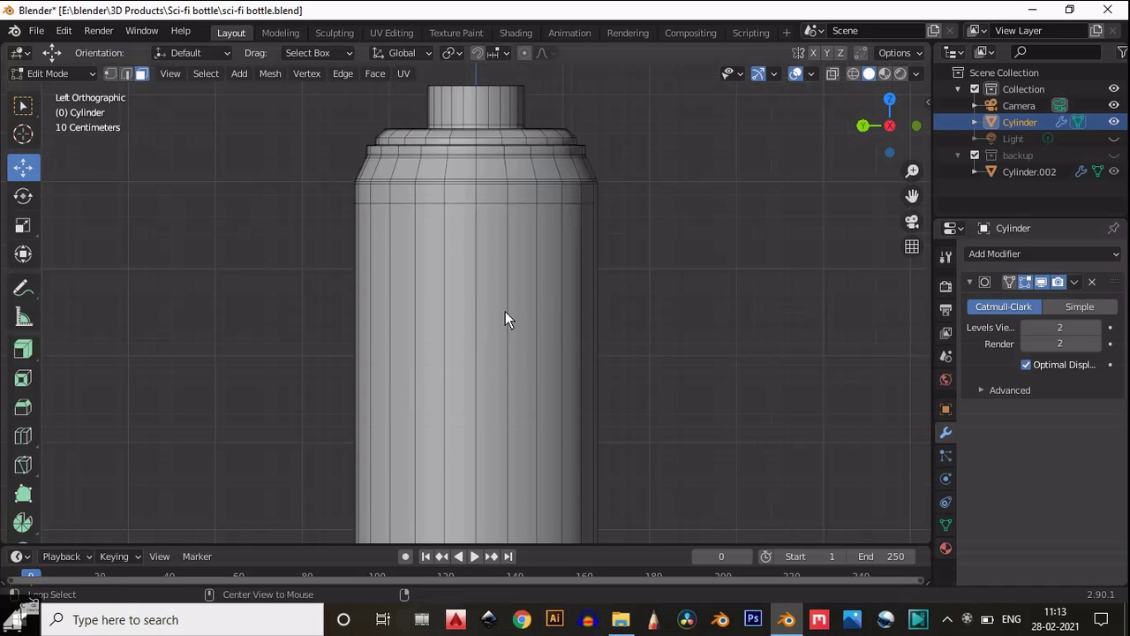
alt+click(505, 311)
scroll(505, 311, down, 3)
key(shift+d)
right_click(521, 306)
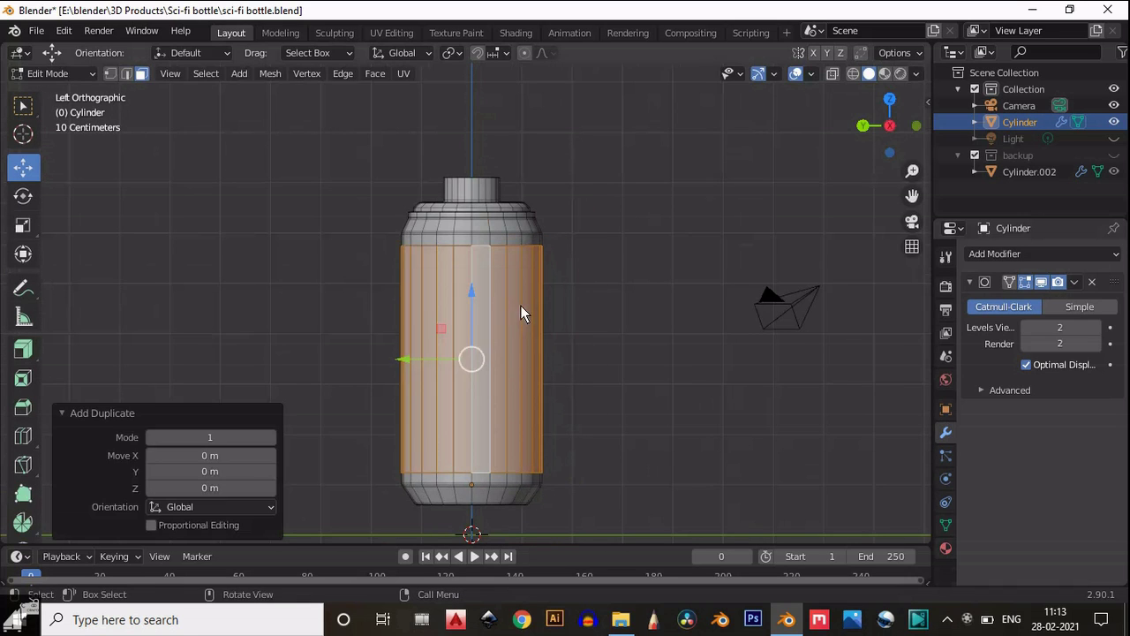
key(p)
click(523, 302)
key(Tab)
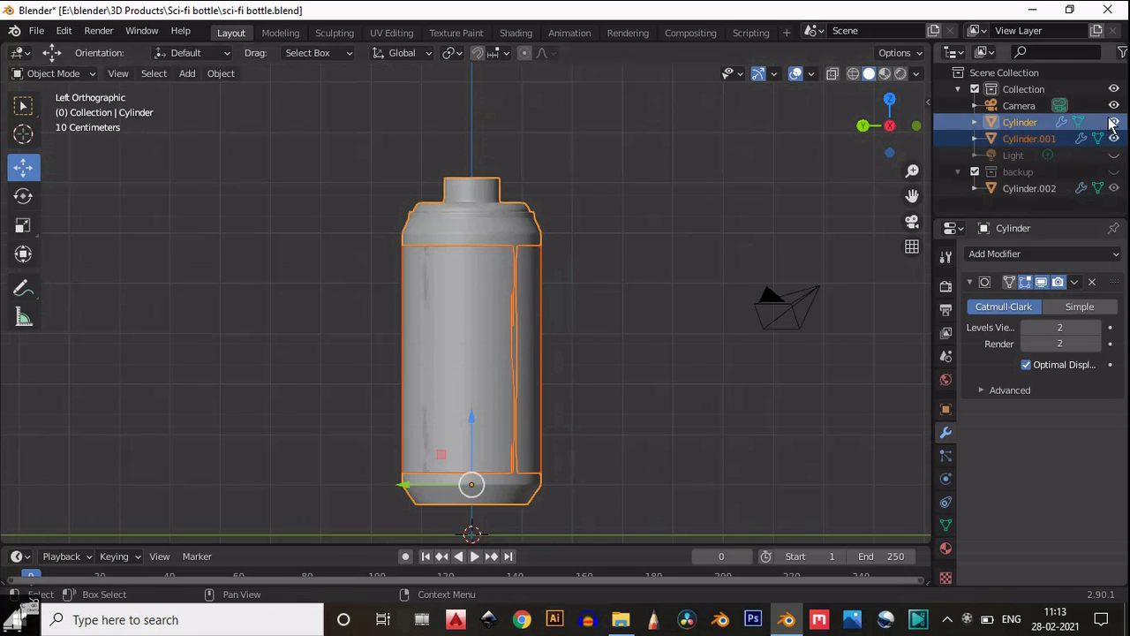
Step: Hide the original bottle and add three evenly spaced edge loops around the separated body sleeve
click(1114, 123)
click(471, 313)
key(Tab)
key(ctrl+r)
scroll(470, 315, up, 2)
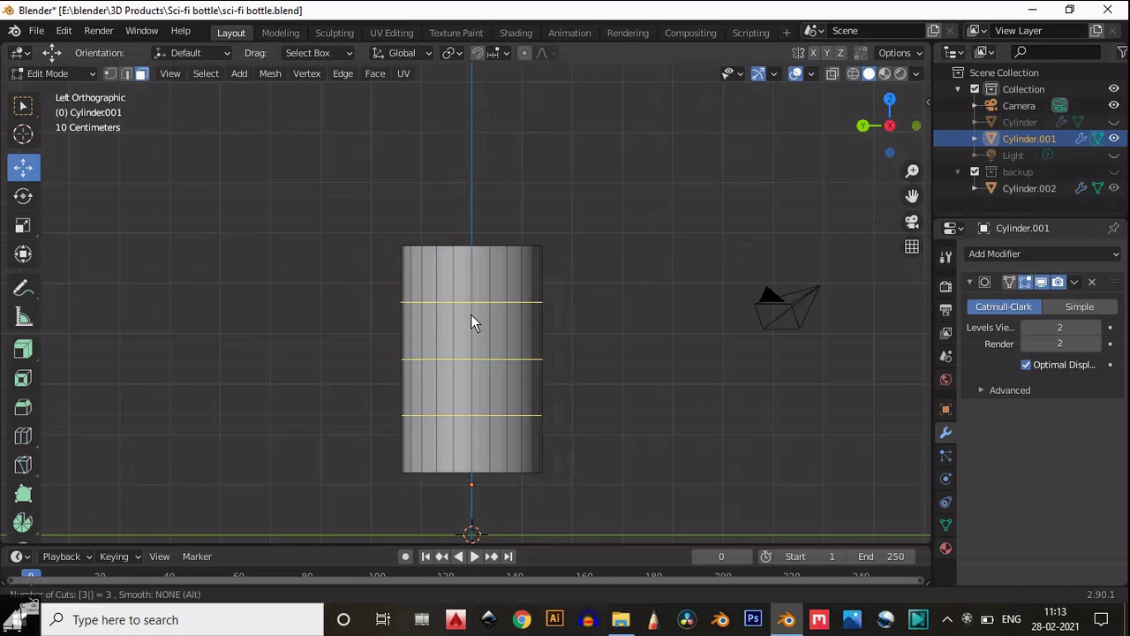
click(471, 314)
right_click(477, 318)
Step: Bevel the sleeve's three edge loops into bands with a width of 0.3 m
scroll(486, 327, up, 2)
click(35, 408)
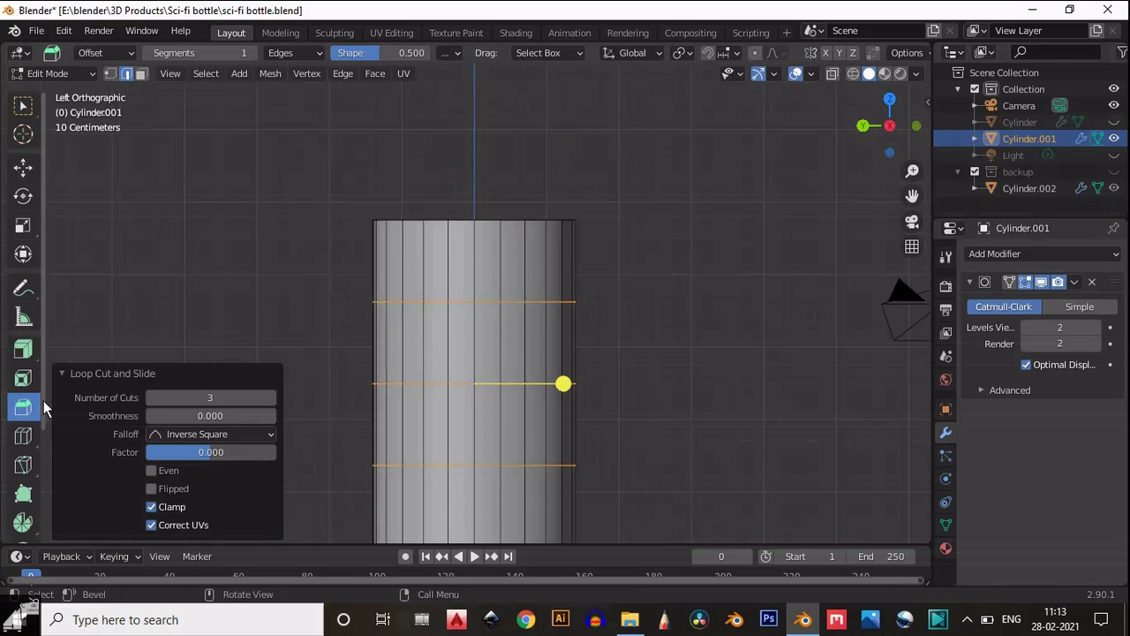
drag(565, 383, 588, 390)
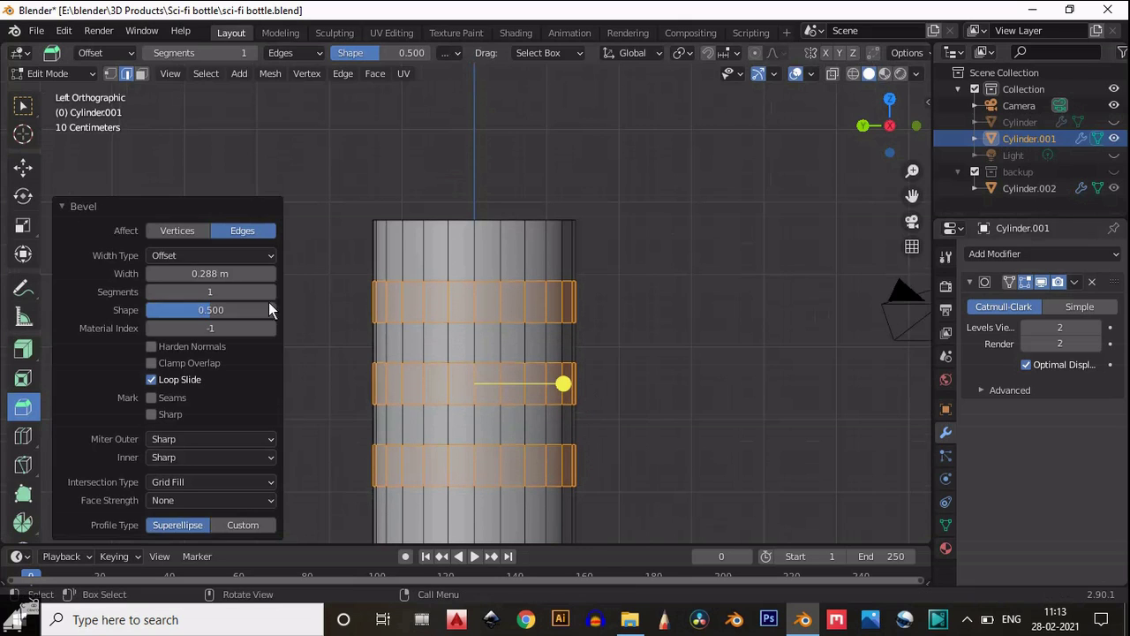
text(0.3)
key(Return)
key(i)
key(Escape)
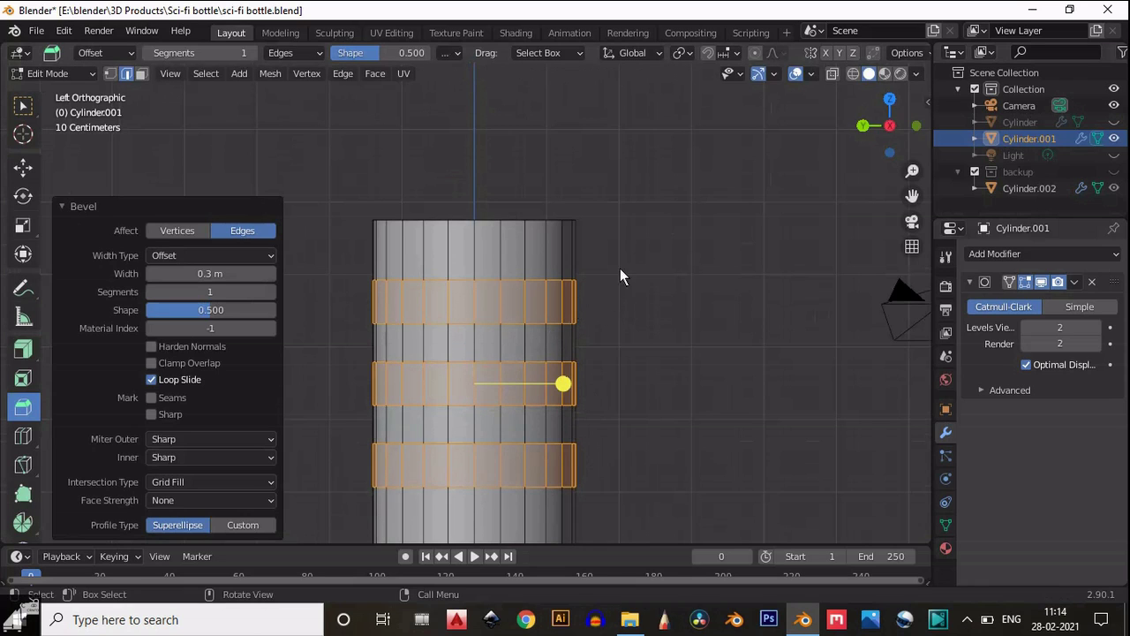
Step: Using X-ray, select the faces of all three bands through the sleeve on both sides, leaving the two central columns unselected
click(833, 72)
click(503, 313)
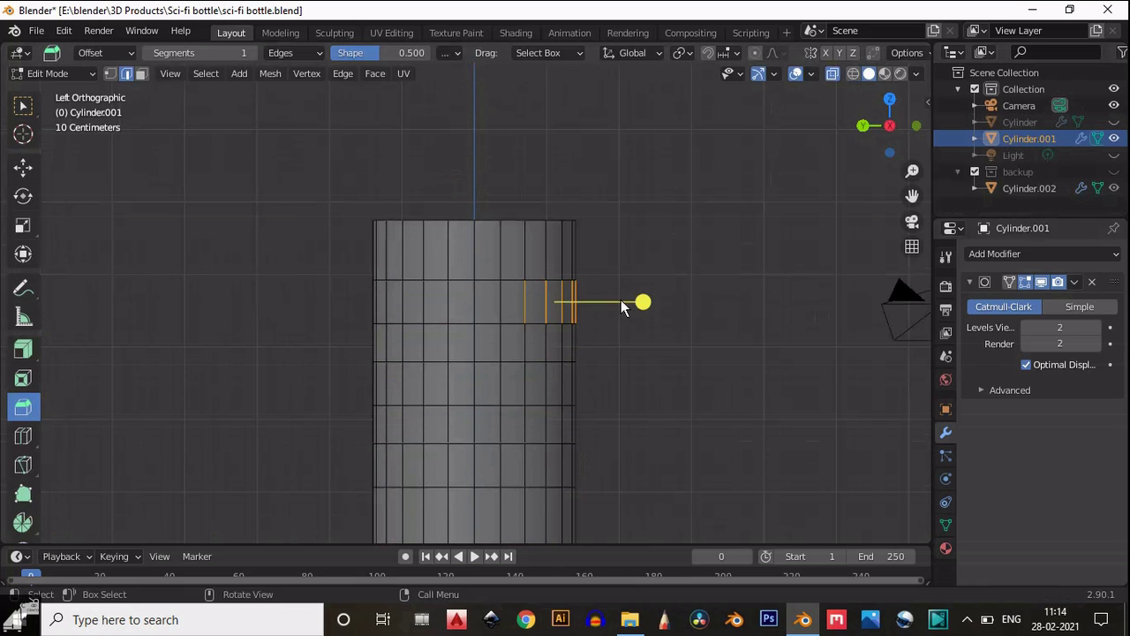
key(3)
drag(634, 294, 512, 318)
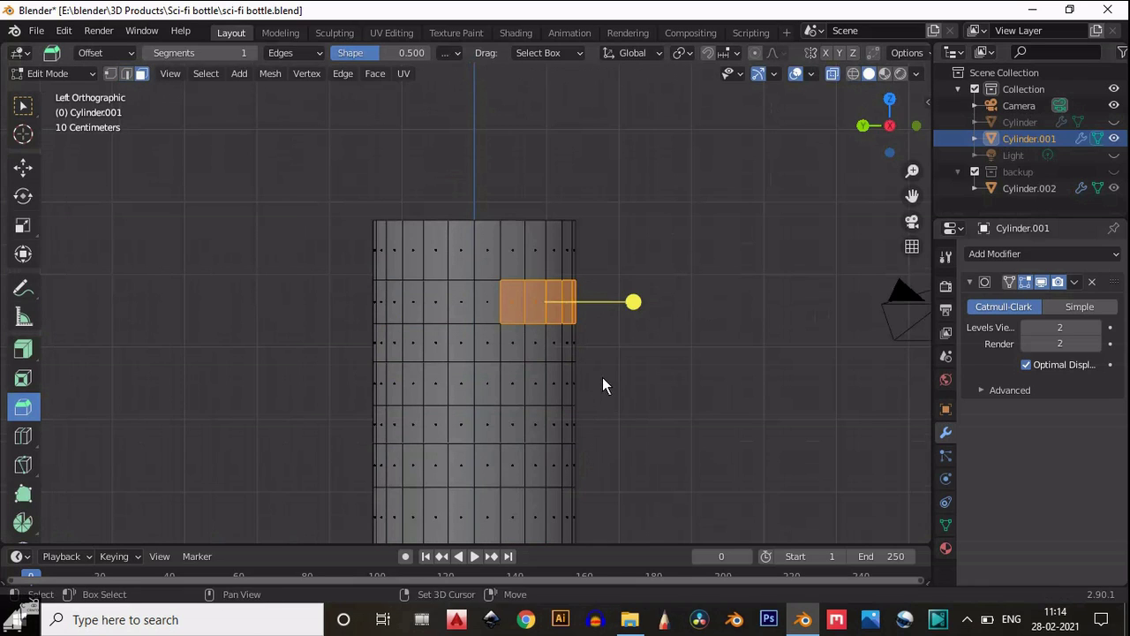
shift+drag(600, 372, 516, 395)
shift+drag(600, 450, 526, 471)
shift+click(515, 465)
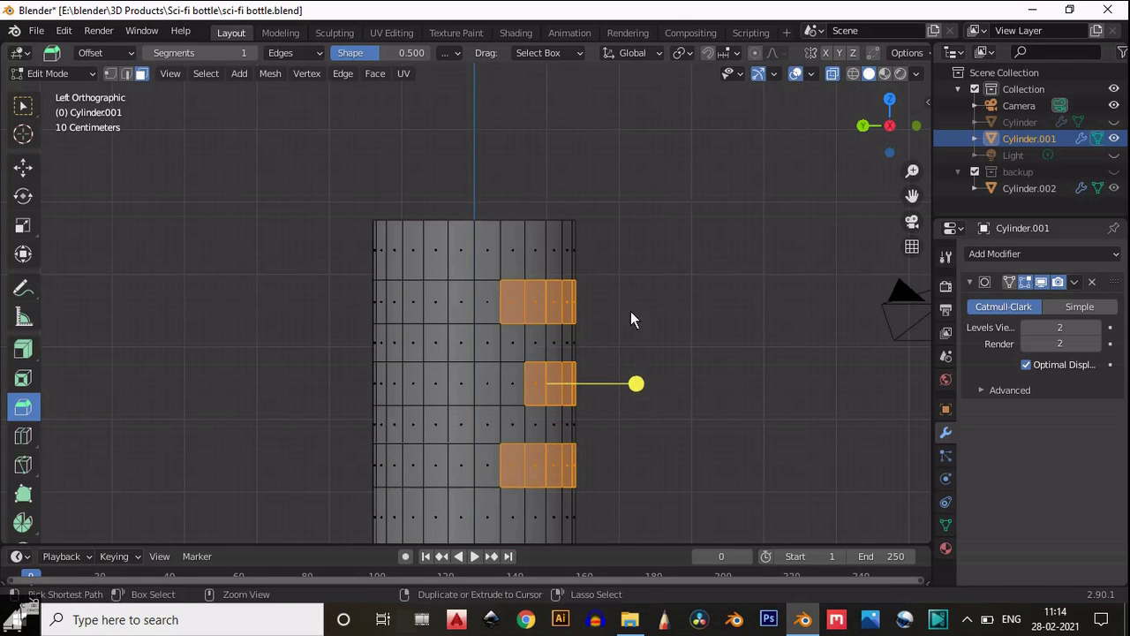
shift+drag(596, 370, 496, 396)
shift+drag(443, 294, 336, 311)
shift+drag(436, 375, 313, 399)
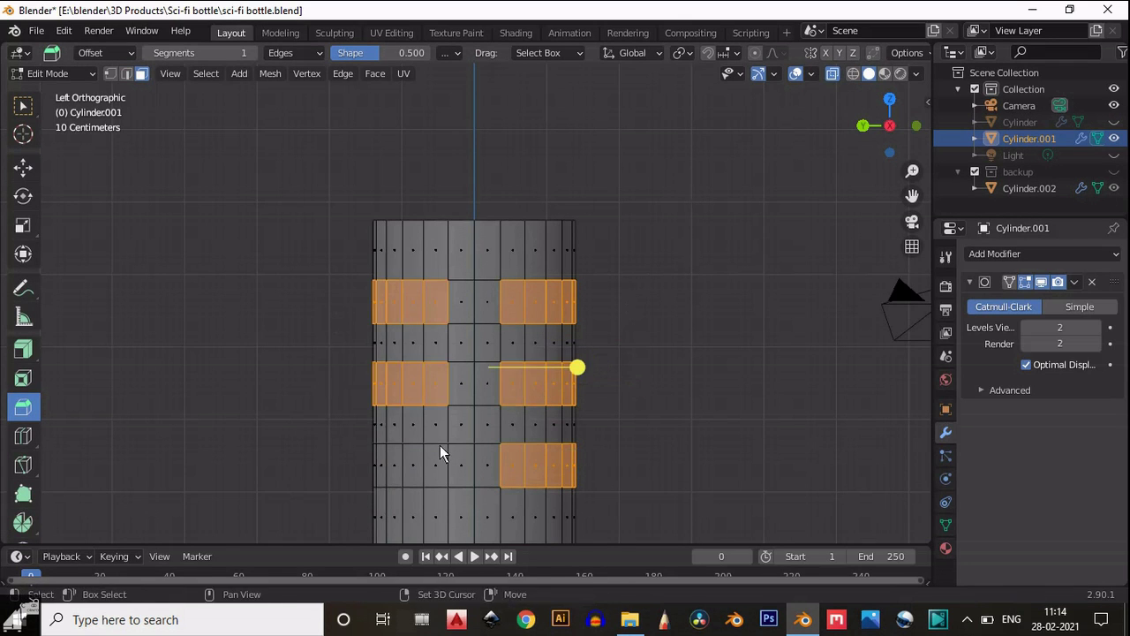
shift+drag(439, 448, 335, 475)
click(830, 74)
Step: Inset the selected band faces on both sides of the sleeve with a thickness of 0.1 m
scroll(718, 204, up, 2)
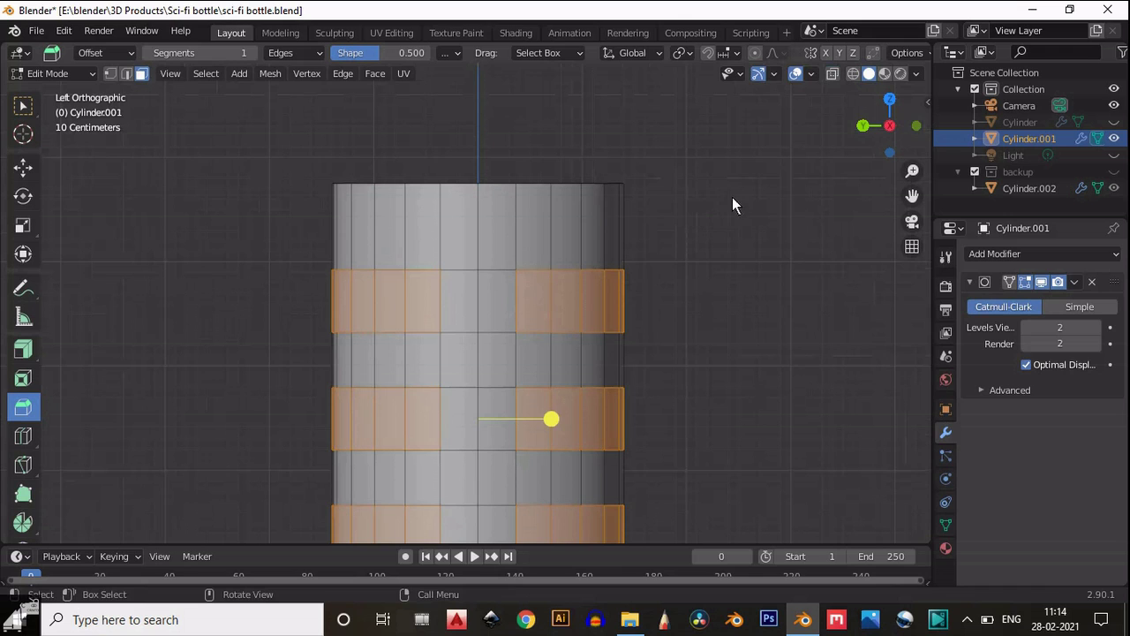
scroll(536, 362, down, 3)
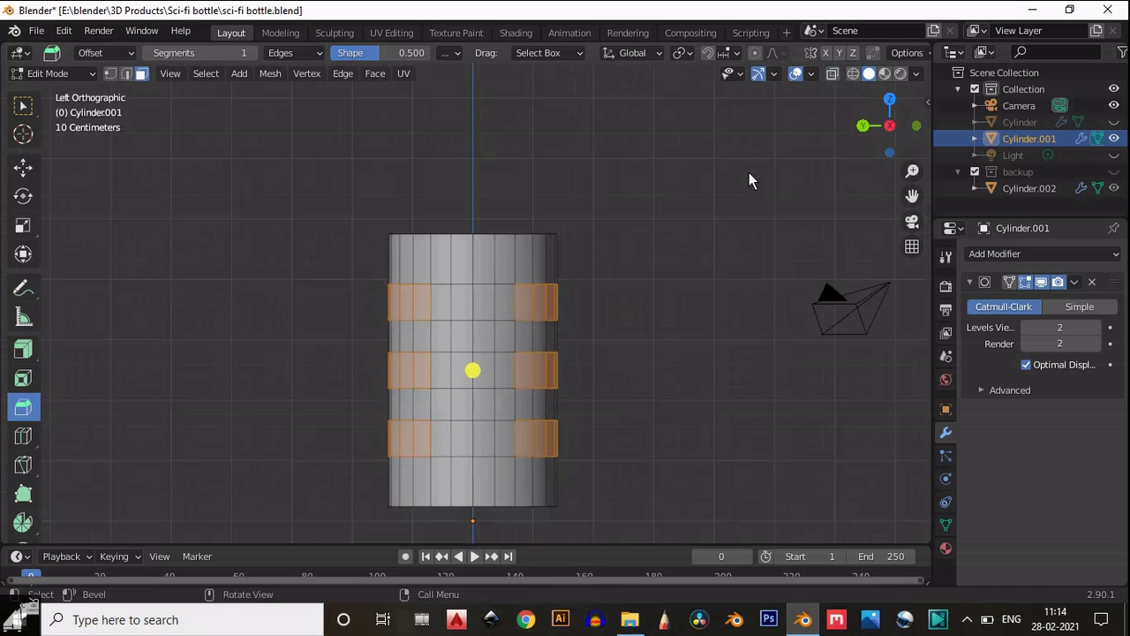
click(890, 126)
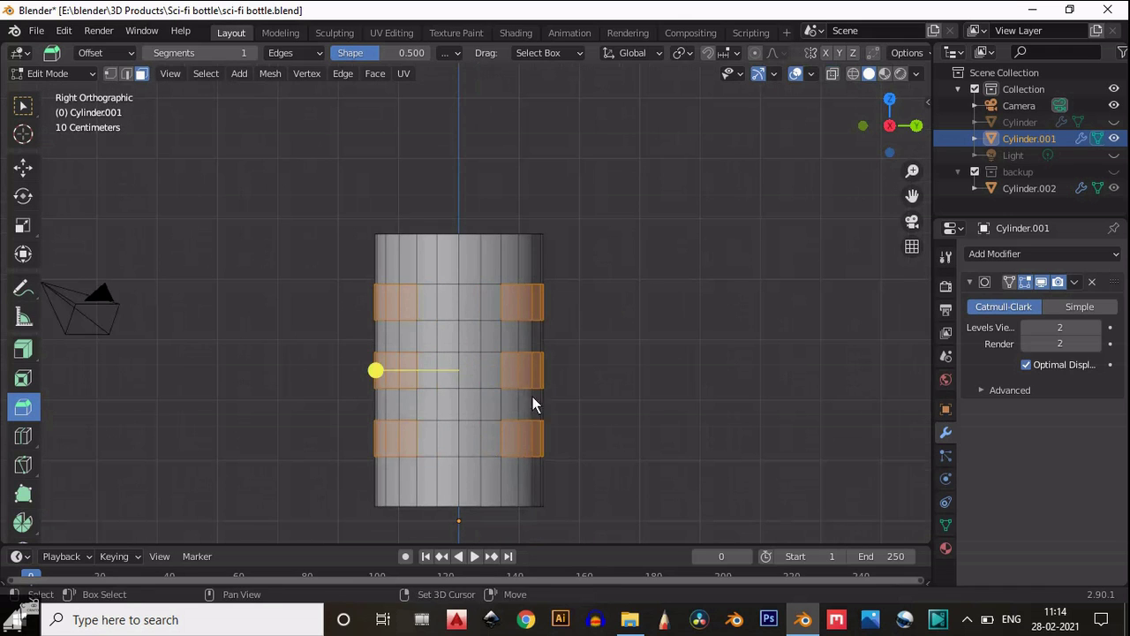
click(890, 125)
scroll(783, 186, up, 3)
key(i)
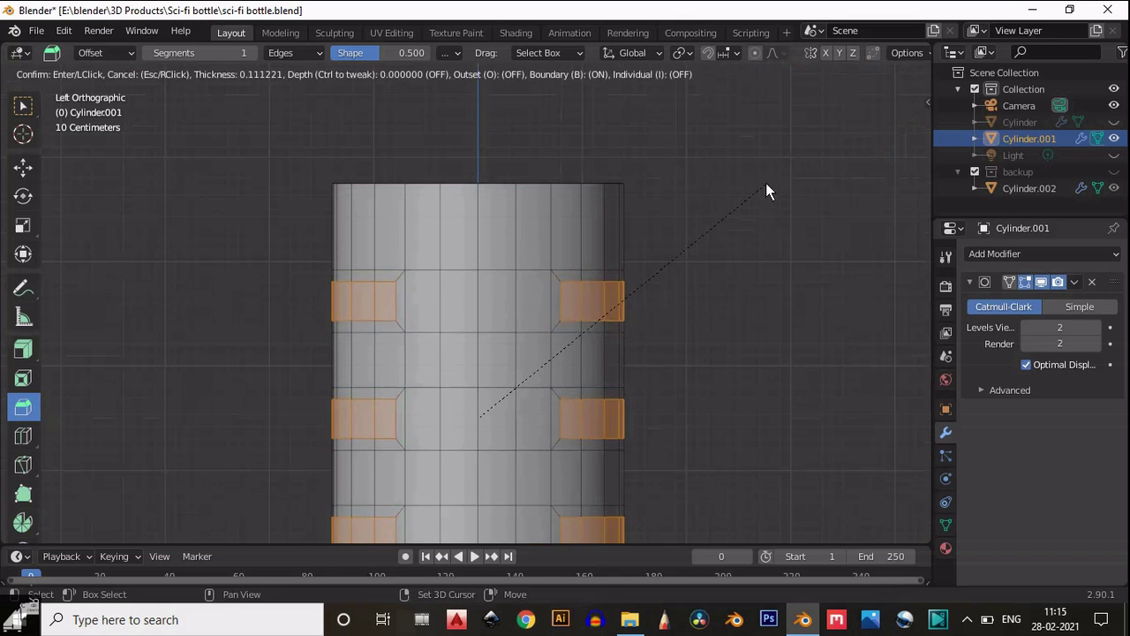
click(766, 182)
click(219, 434)
text(0.1)
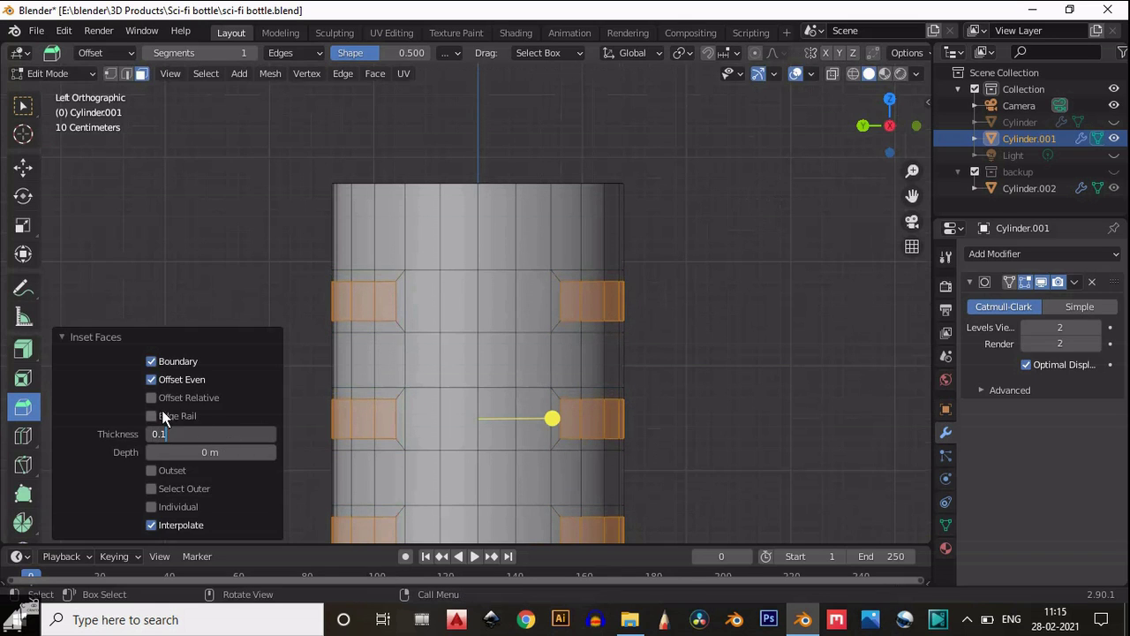
key(Return)
Step: Delete the inset band faces to cut three rows of open slots through the sleeve, and inspect the result in Object Mode
scroll(557, 300, up, 3)
middle_drag(817, 147, 800, 176)
key(x)
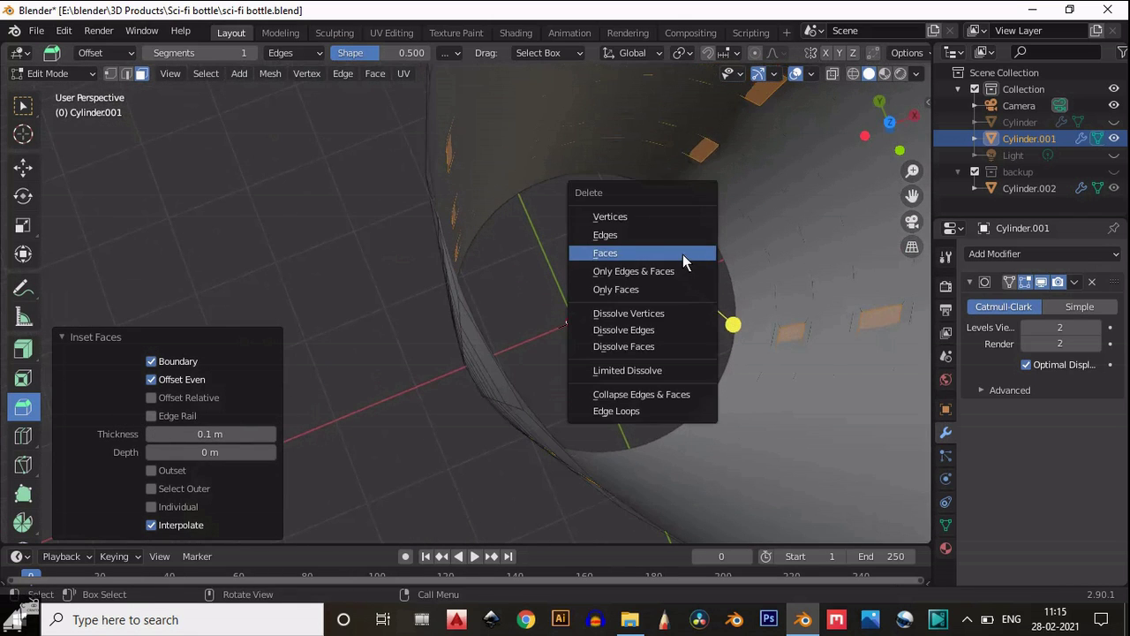
click(682, 254)
scroll(681, 259, down, 5)
drag(865, 139, 63, 530)
click(877, 148)
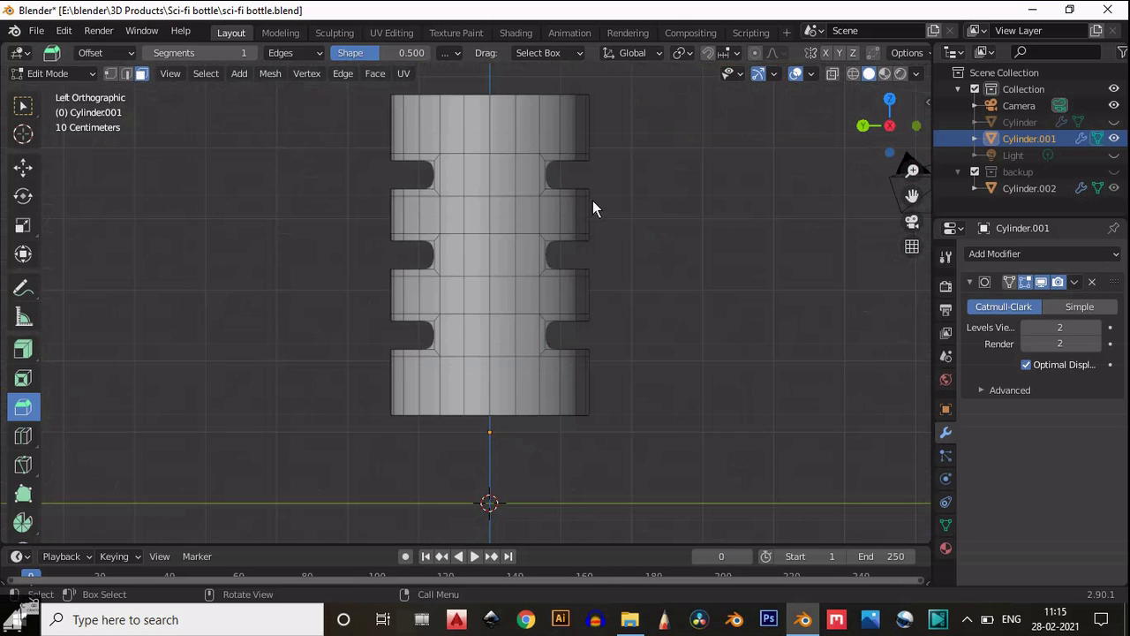
key(Tab)
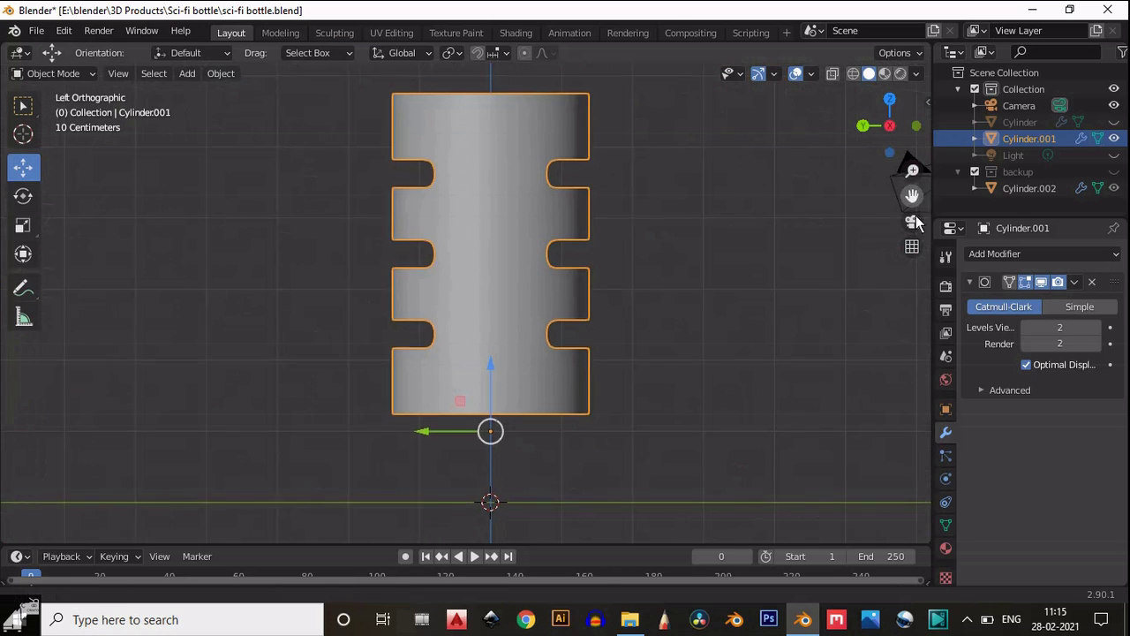
drag(913, 198, 920, 304)
scroll(680, 214, up, 5)
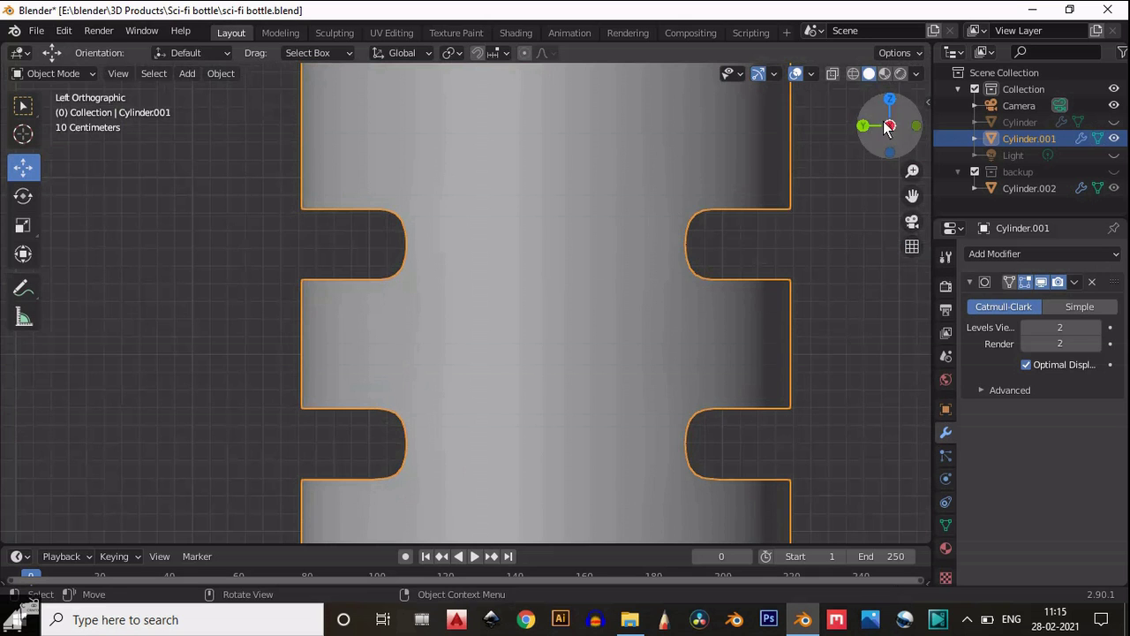
mouse_move(878, 132)
mouse_down()
mouse_move(906, 227)
mouse_move(907, 313)
mouse_move(887, 148)
mouse_up()
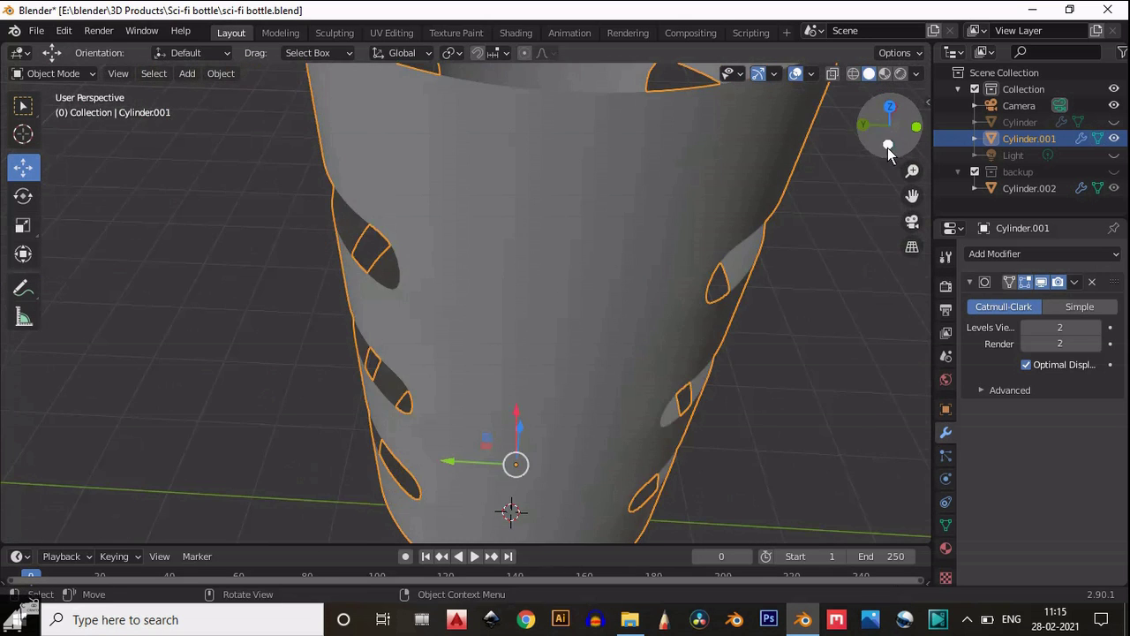
click(887, 147)
Step: Add one centred horizontal edge loop above the top slots and another below the bottom slots of the sleeve
key(Tab)
scroll(537, 201, down, 3)
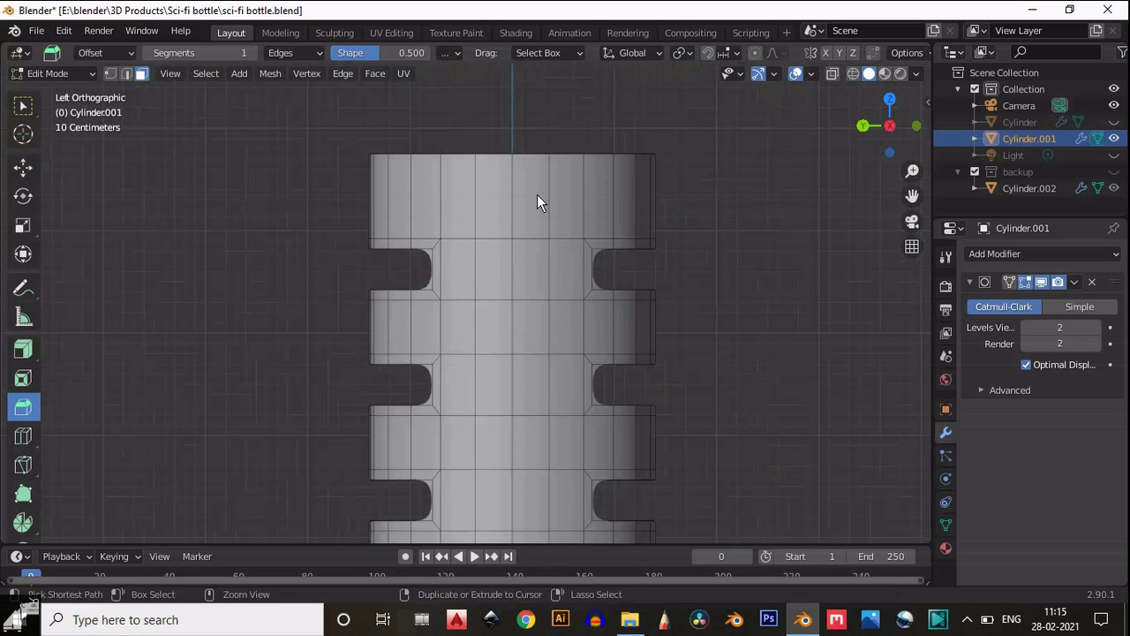
click(529, 193)
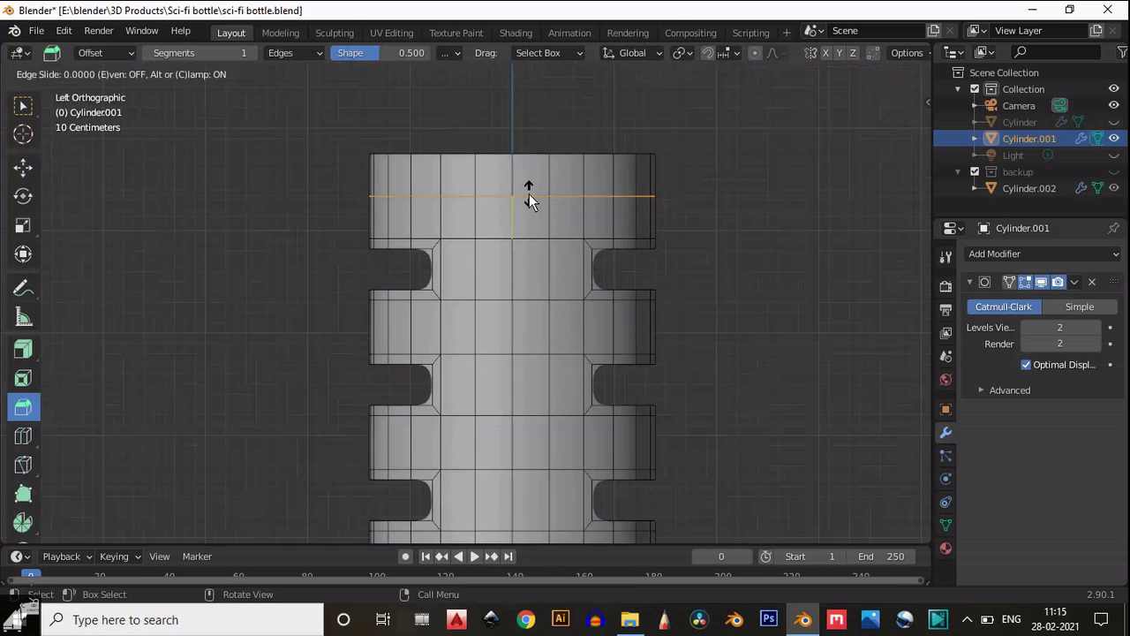
click(23, 225)
scroll(507, 456, down, 3)
key(ctrl+r)
click(506, 456)
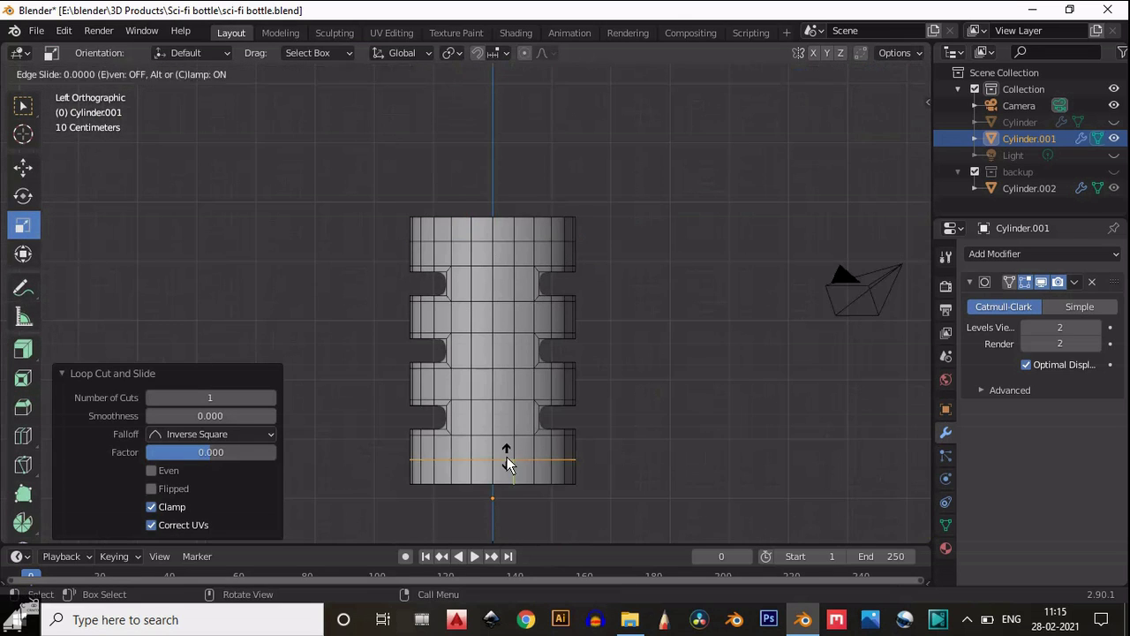
click(507, 457)
scroll(527, 361, up, 3)
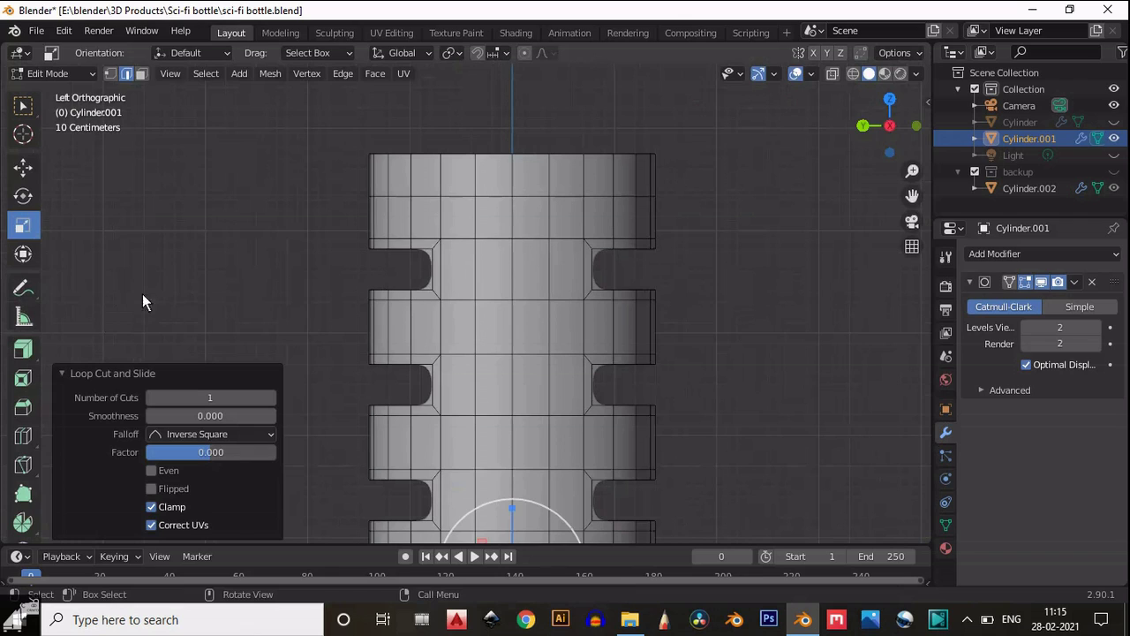
Step: On both sides, select the vertical edges flanking the two central columns plus the upper horizontal loop, excluding its central segments and the edges above it
alt+click(473, 259)
click(474, 224)
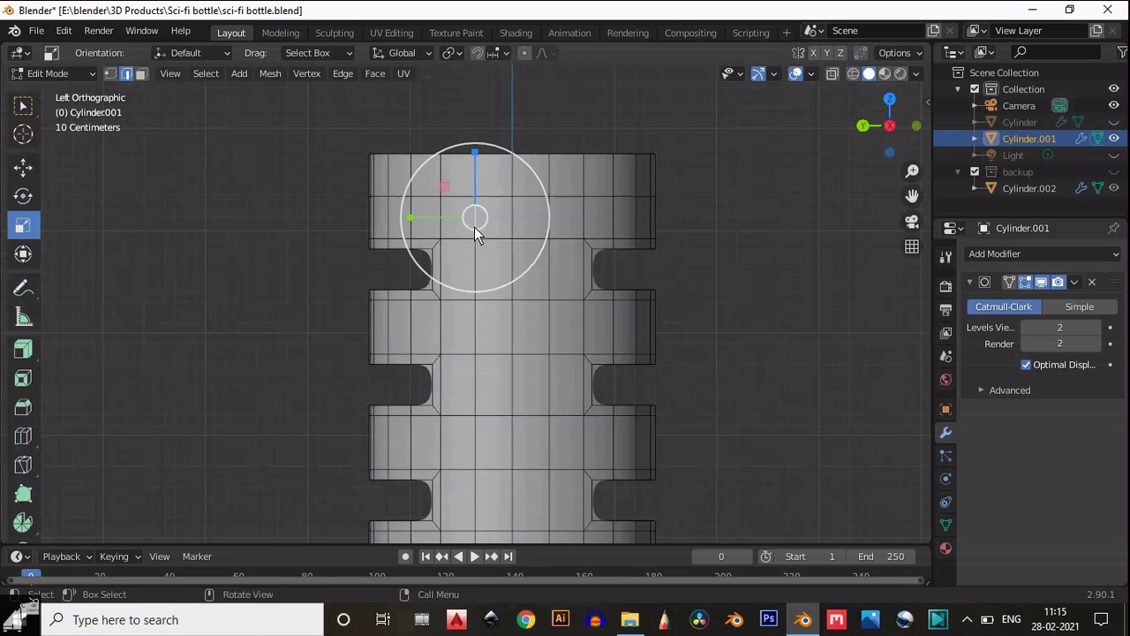
alt+click(480, 260)
alt+shift+click(548, 263)
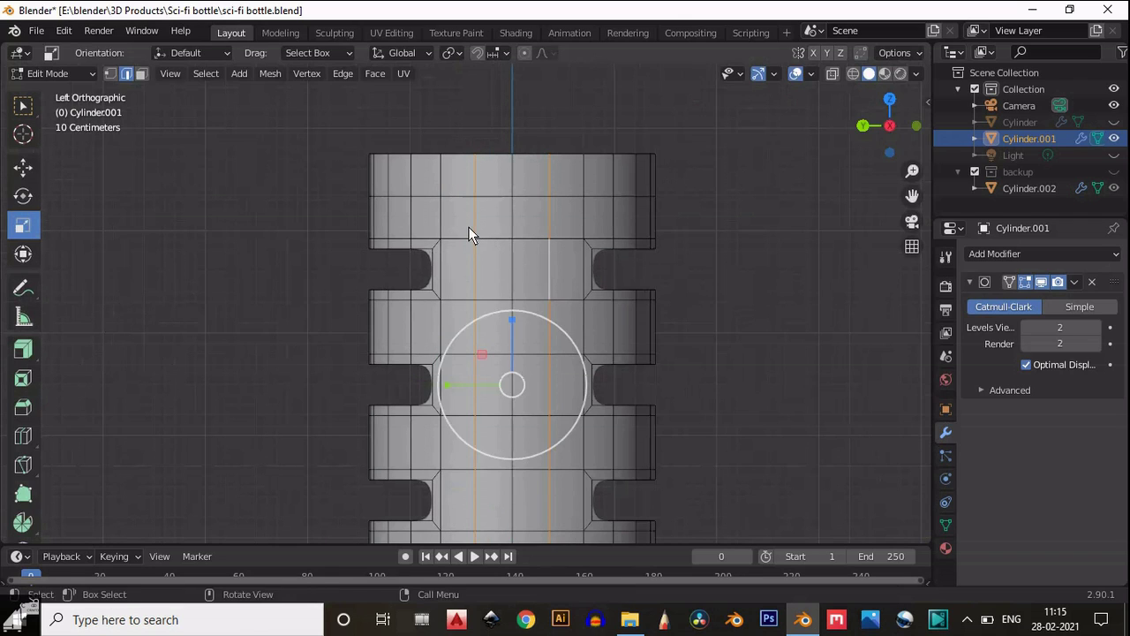
key(w)
alt+shift+click(456, 194)
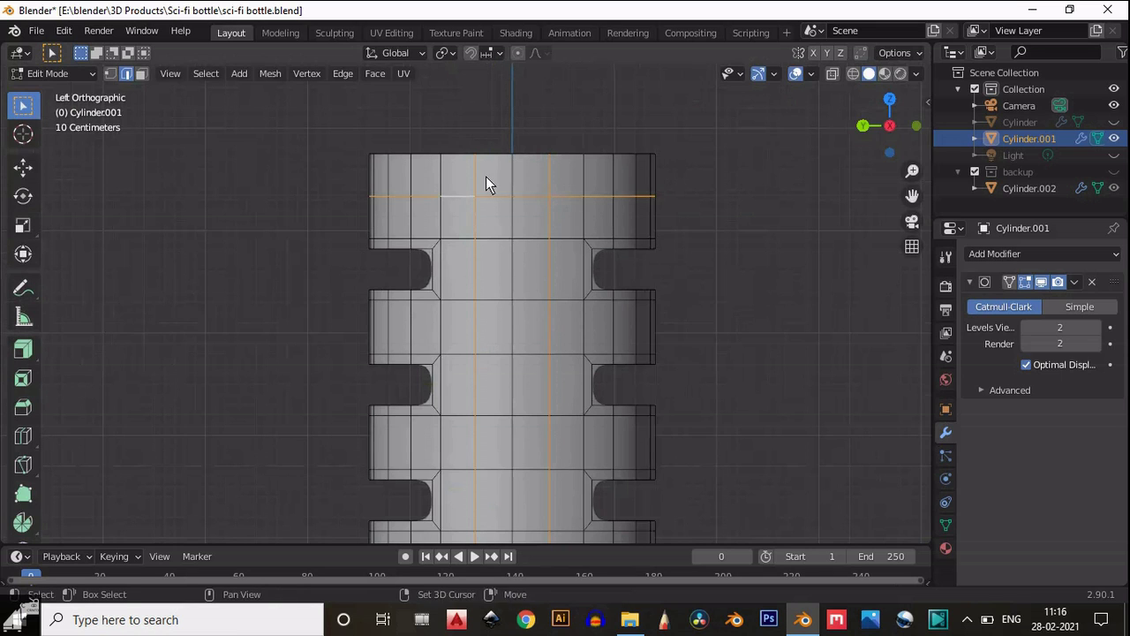
scroll(766, 202, down, 3)
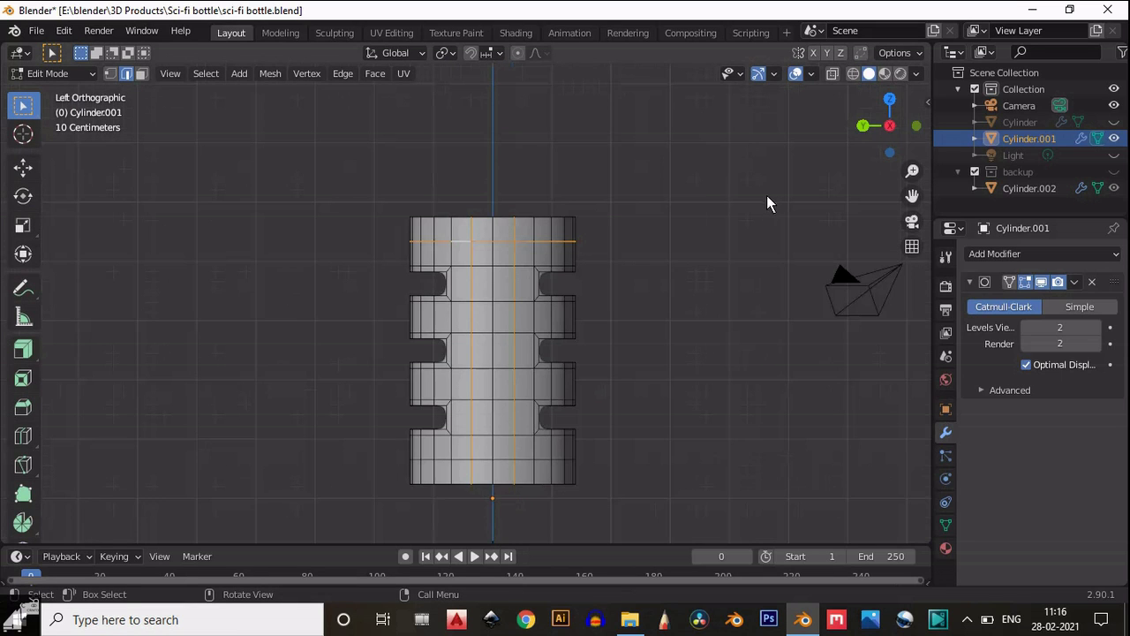
click(890, 126)
scroll(386, 216, up, 3)
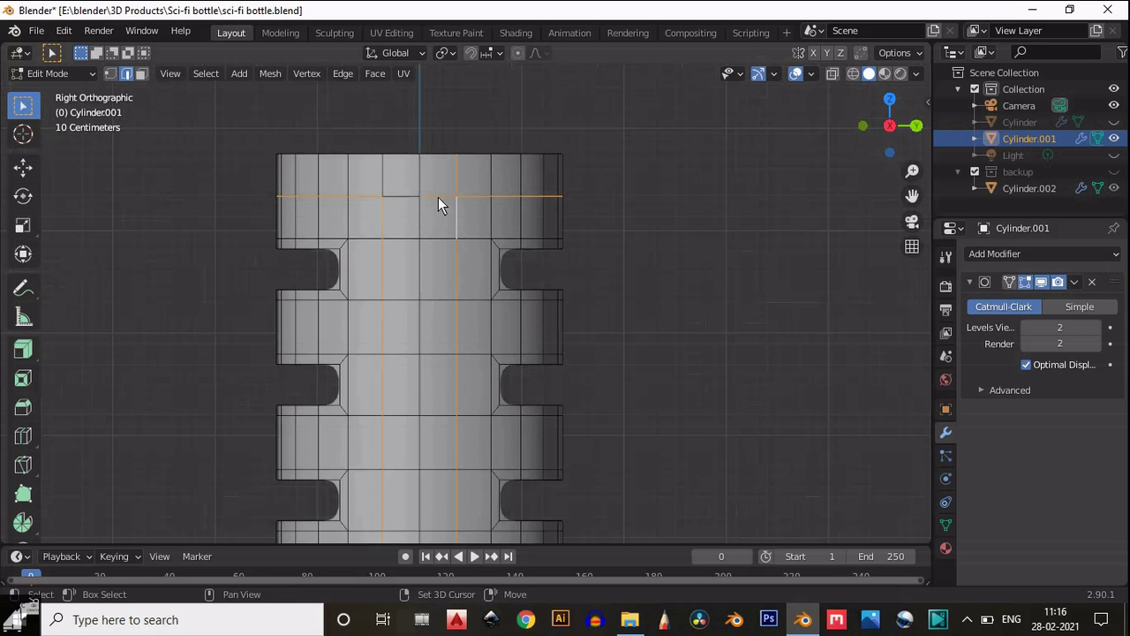
scroll(456, 171, down, 4)
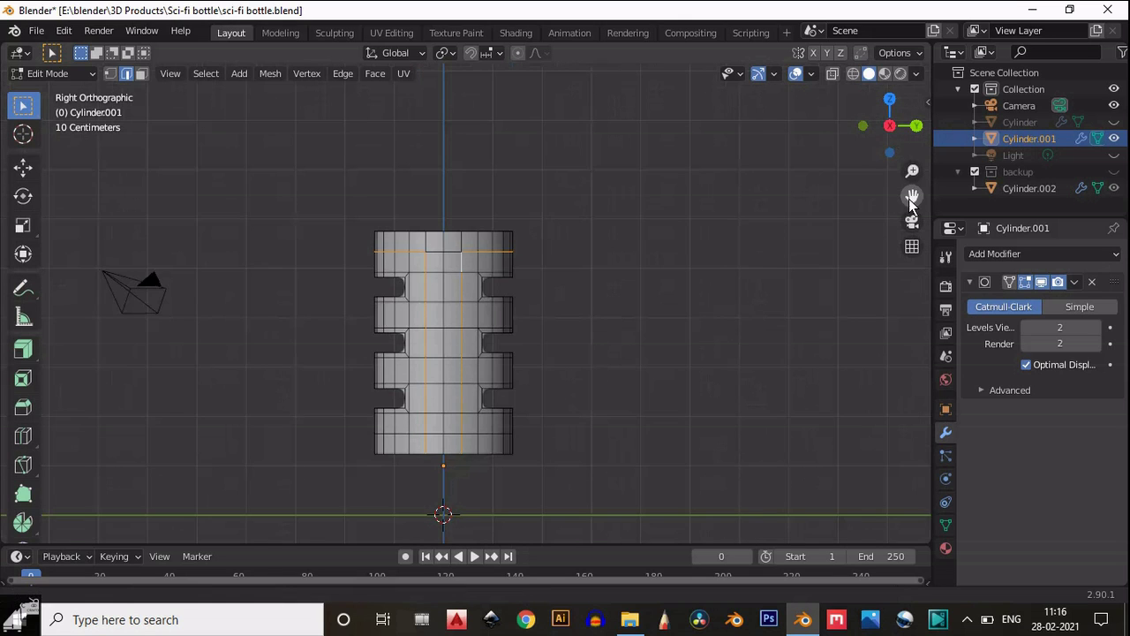
Step: Add the lower horizontal loop to the edge selection, excluding its central segments and the vertical edges below it on both sides
drag(911, 201, 988, 36)
scroll(621, 158, up, 6)
scroll(548, 243, down, 3)
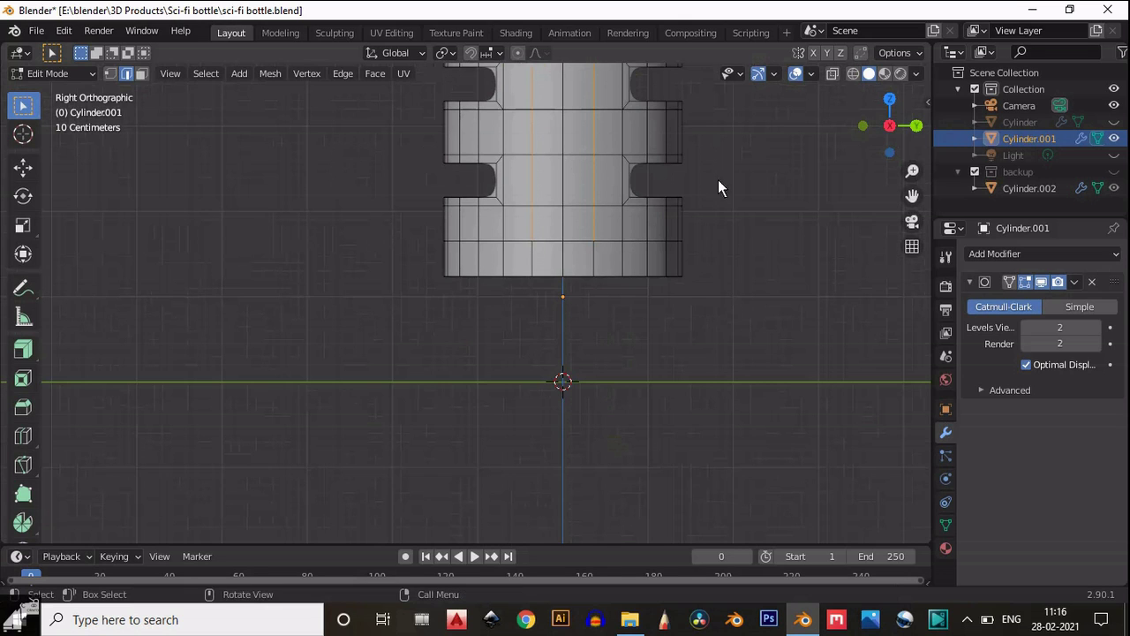
drag(912, 196, 873, 406)
alt+shift+click(570, 446)
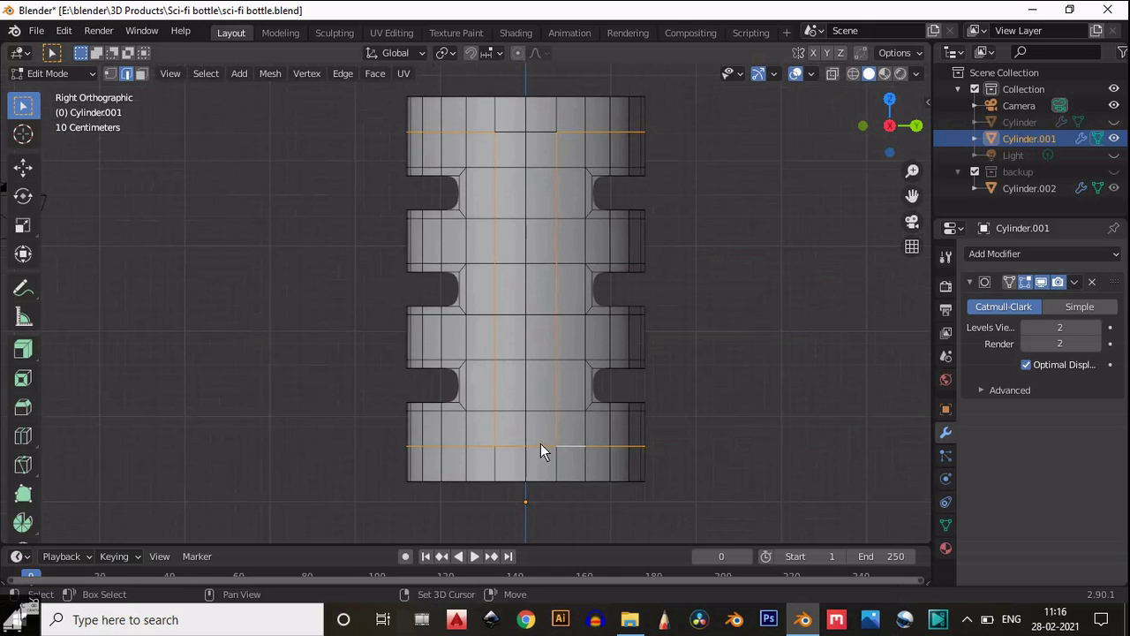
click(890, 126)
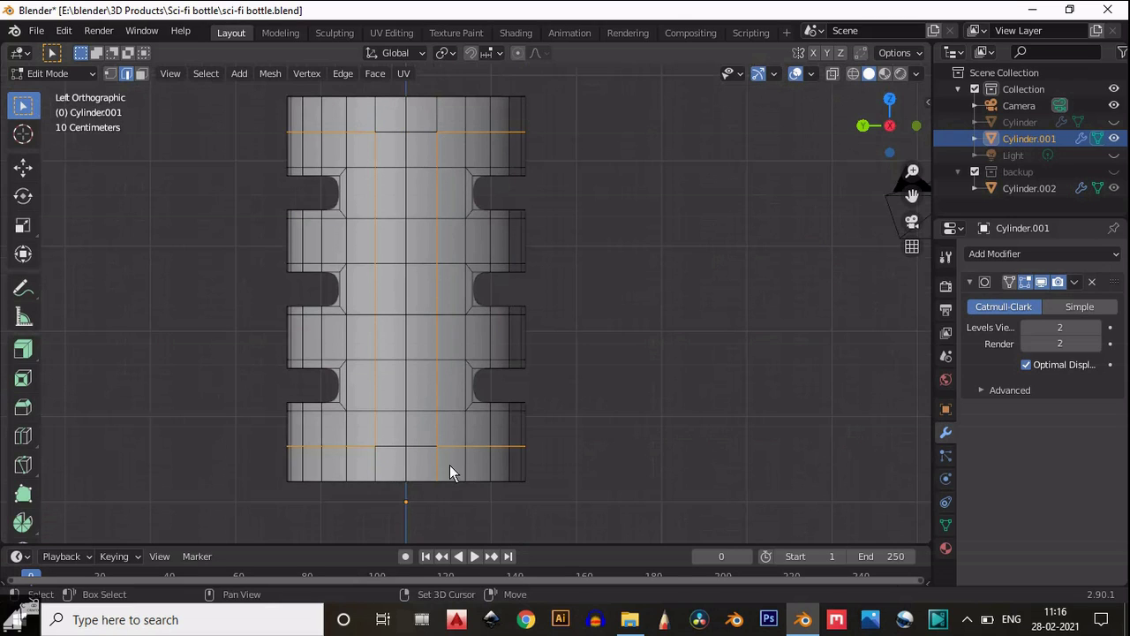
Step: Bevel the selected edge outline into a narrow strip and delete the strip's faces to leave rounded gaps around the slotted panels
click(23, 406)
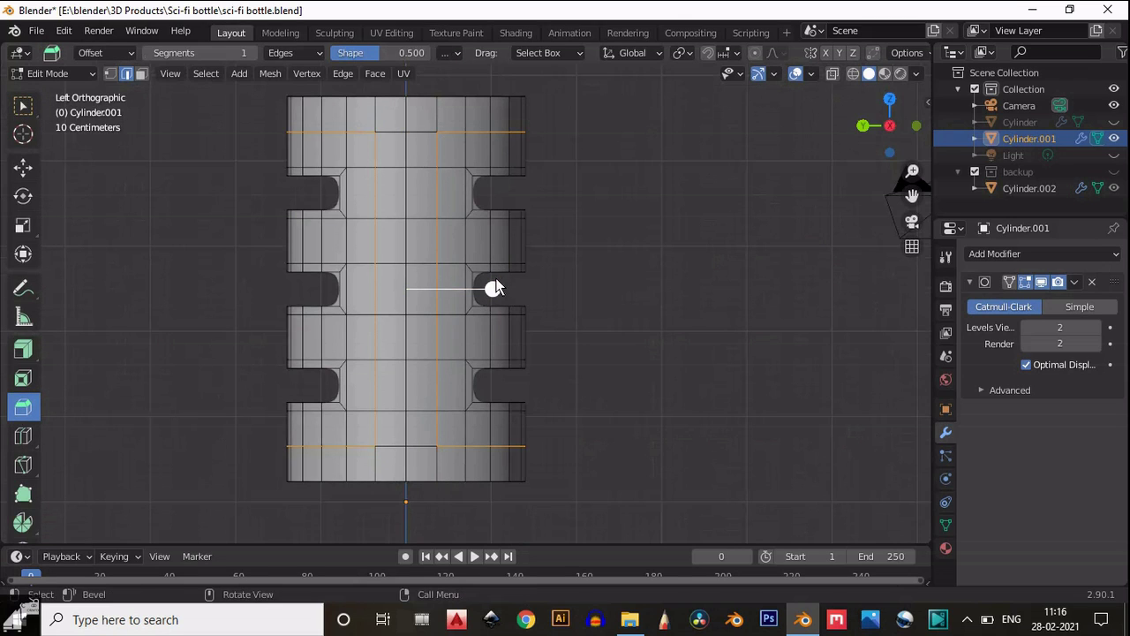
mouse_move(497, 285)
mouse_down()
mouse_move(505, 294)
mouse_move(496, 290)
mouse_up()
key(x)
click(460, 259)
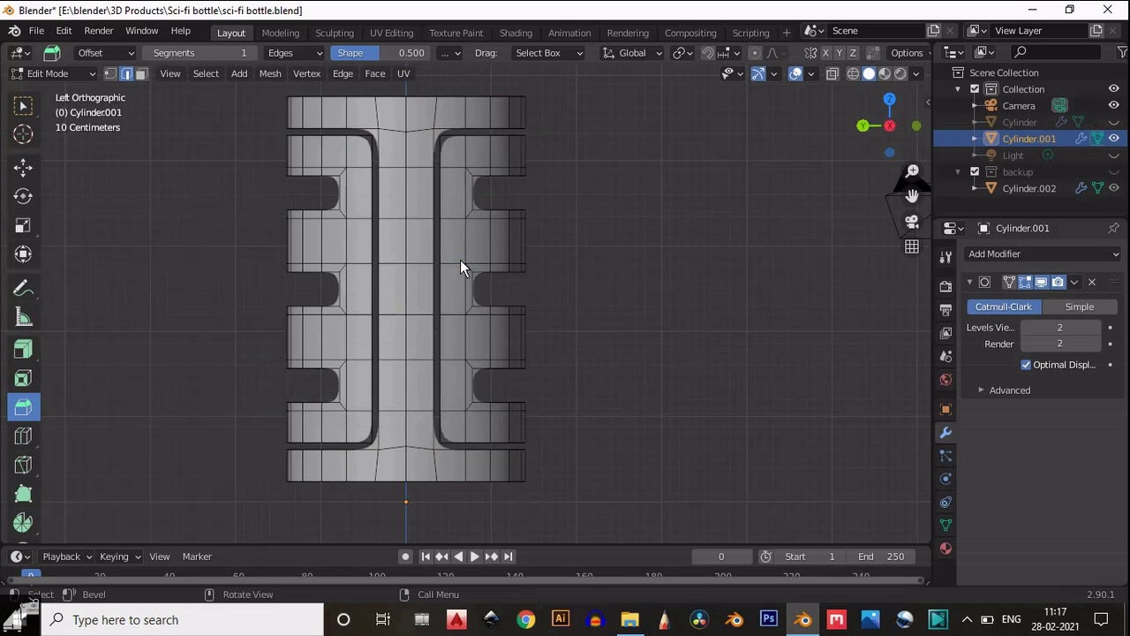
Step: Compare the sleeve with and without subdivision, and set its viewport subdivision level to 3
click(1041, 281)
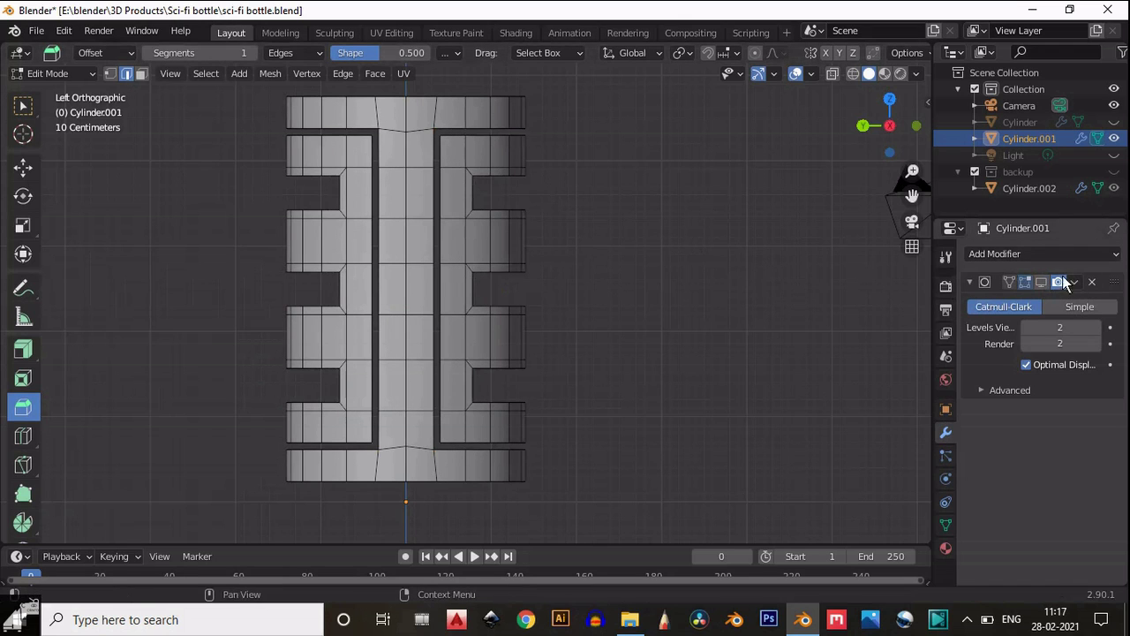
click(1041, 282)
key(Tab)
drag(855, 105, 913, 175)
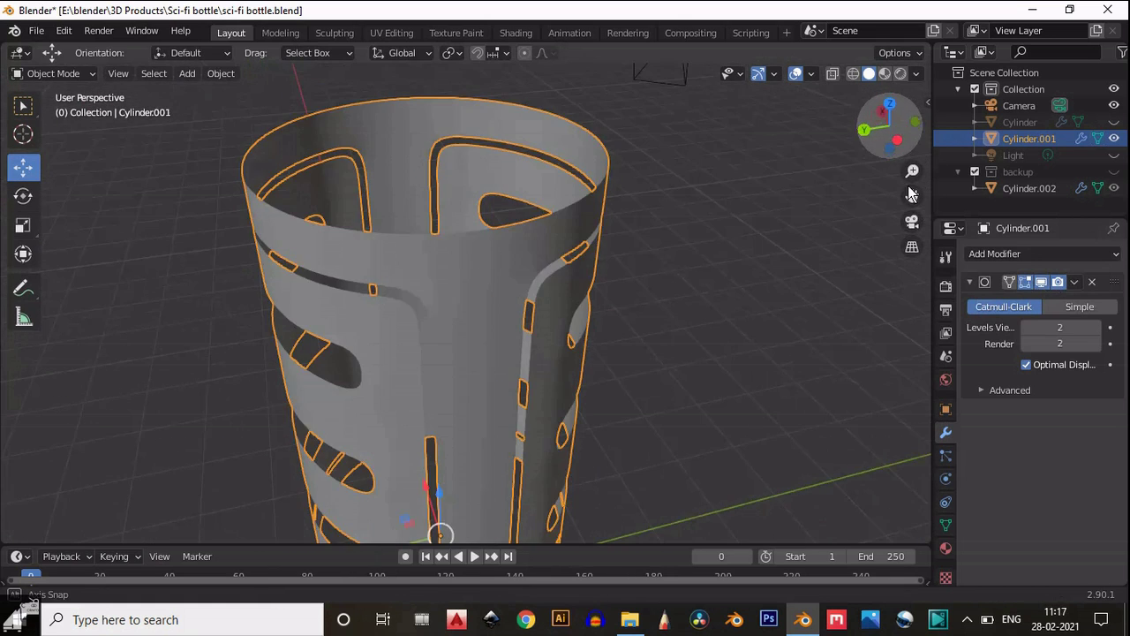
scroll(789, 139, up, 5)
click(1096, 327)
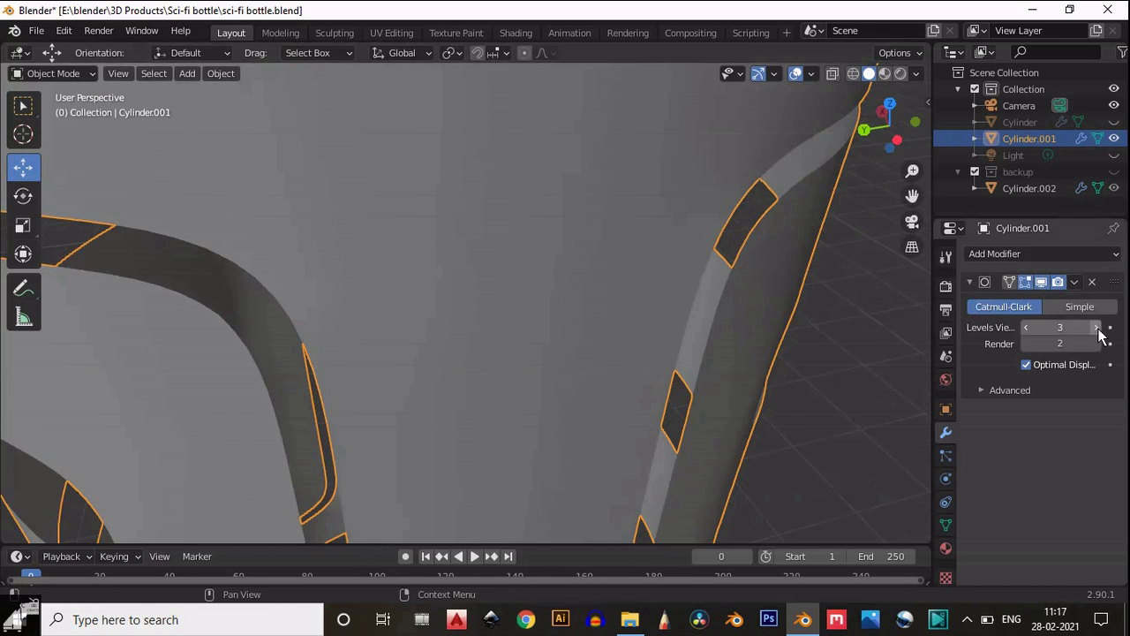
drag(898, 141, 864, 140)
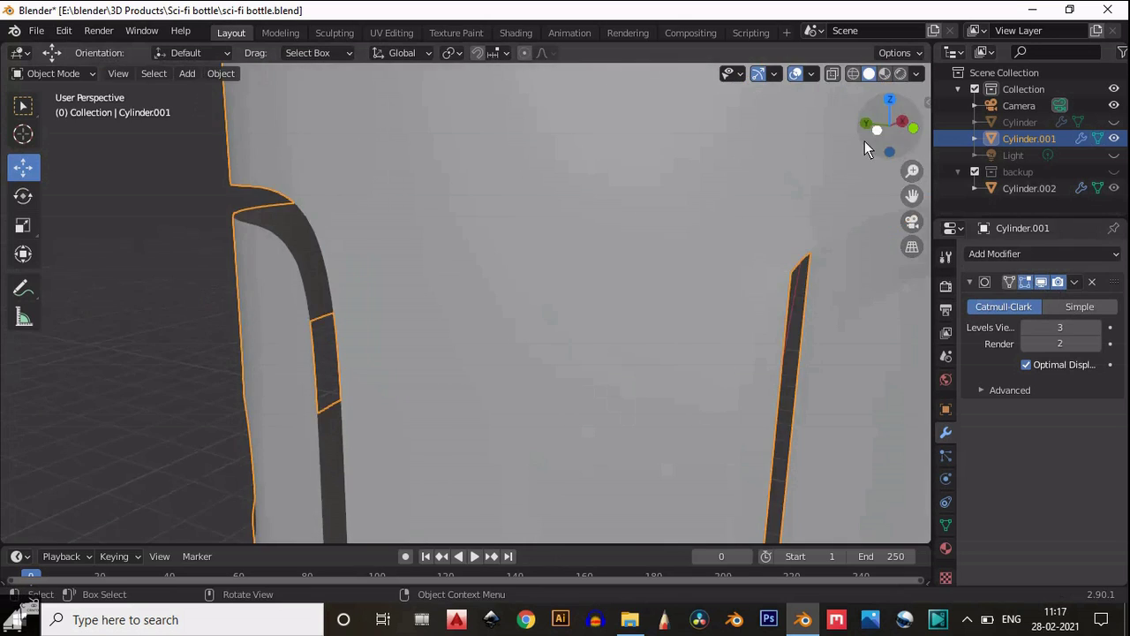
Step: Add a centred horizontal edge loop across each of the three band sections on the sleeve's central strip
click(881, 128)
scroll(571, 244, down, 4)
key(Tab)
scroll(536, 269, up, 2)
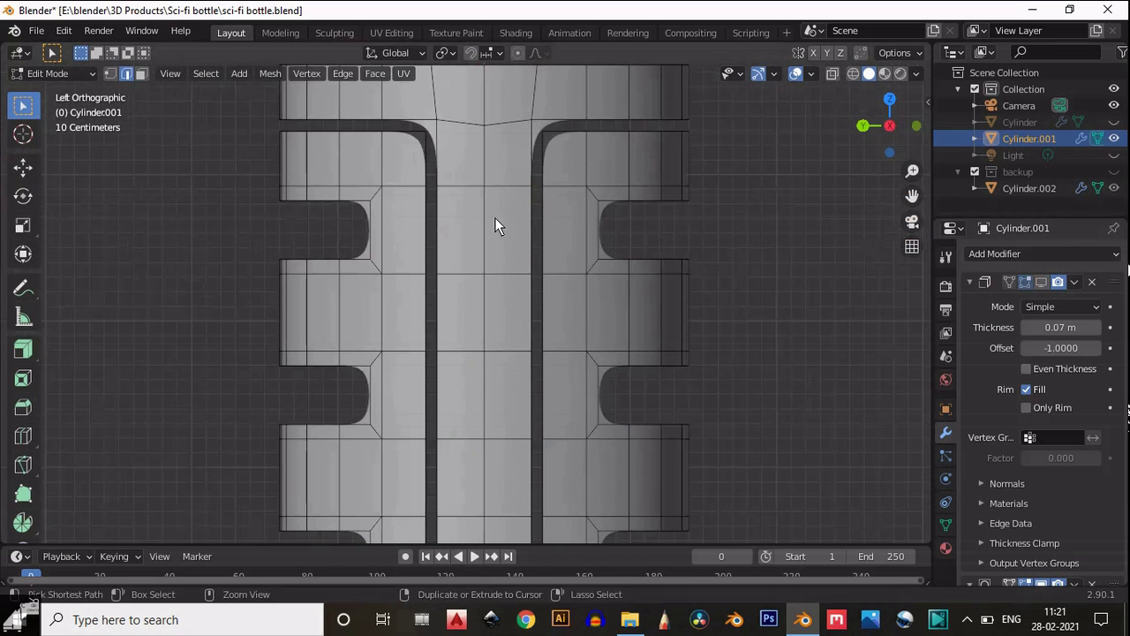
click(495, 217)
click(494, 217)
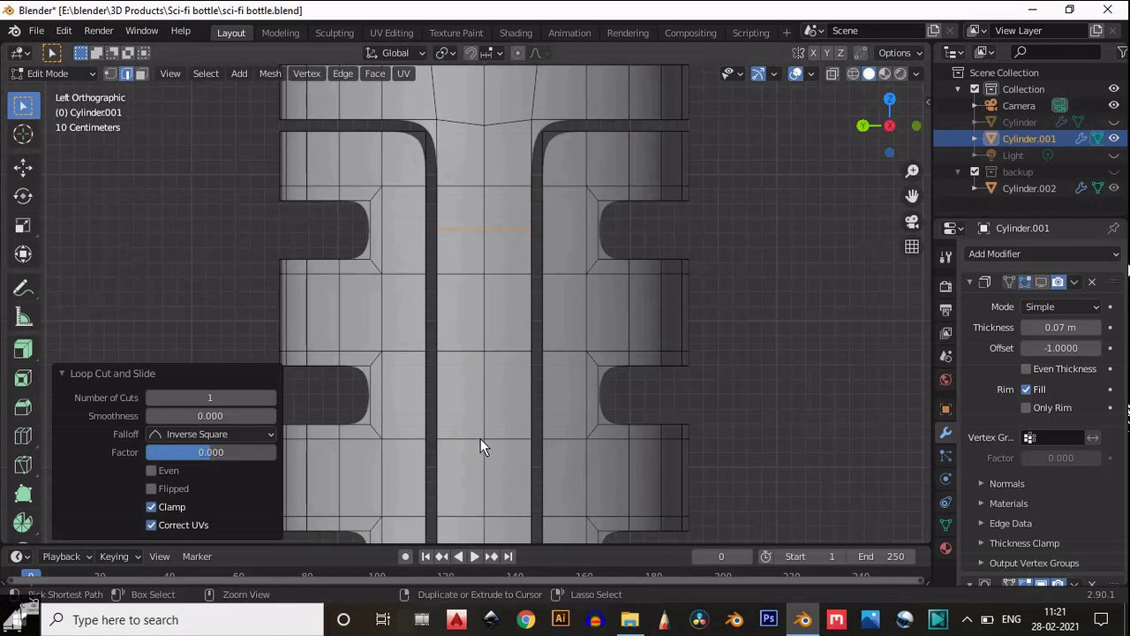
key(ctrl+r)
scroll(480, 446, down, 3)
click(478, 449)
right_click(484, 425)
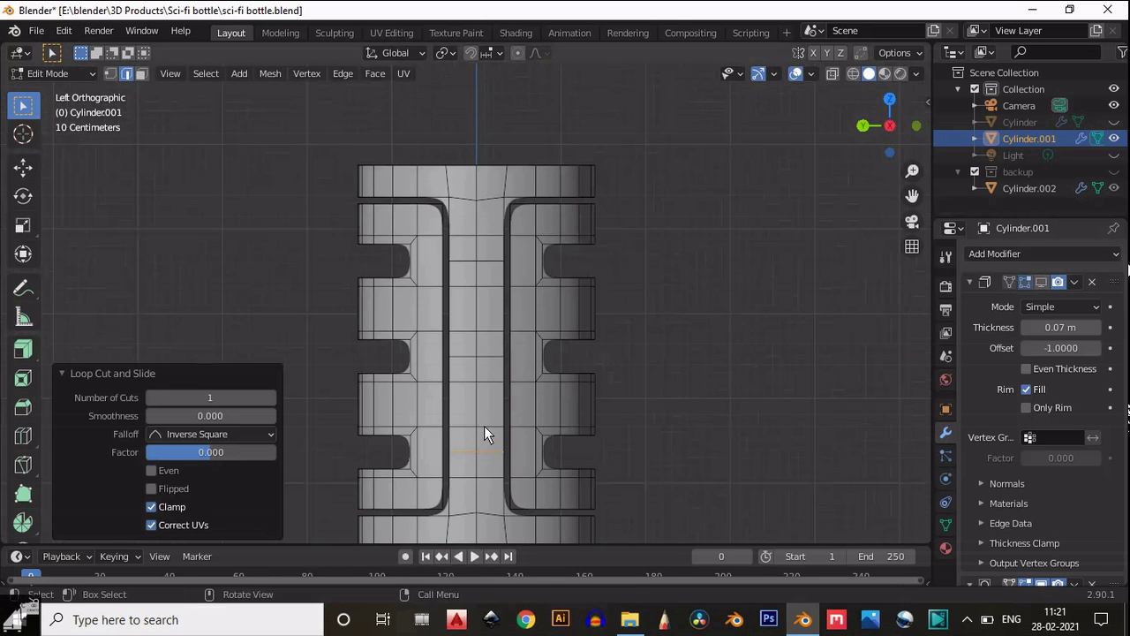
Step: Select the faces of the three band sections on the central strip and inset them by about 0.09 m
key(3)
drag(481, 256, 472, 265)
shift+drag(485, 351, 472, 362)
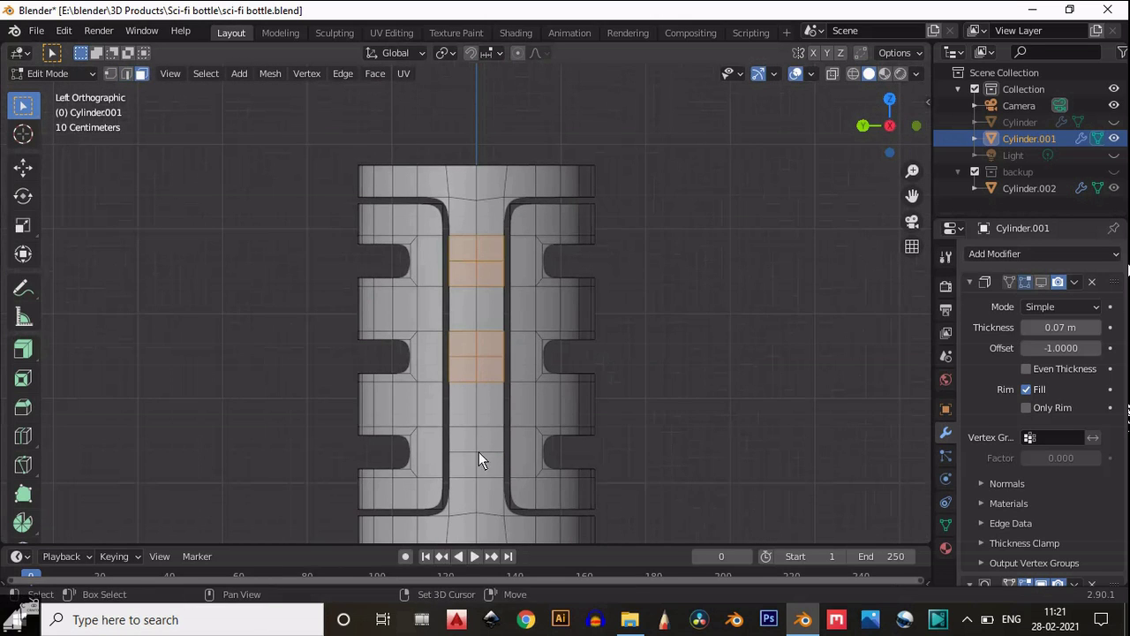
drag(918, 195, 921, 132)
scroll(551, 230, up, 2)
scroll(551, 232, down, 1)
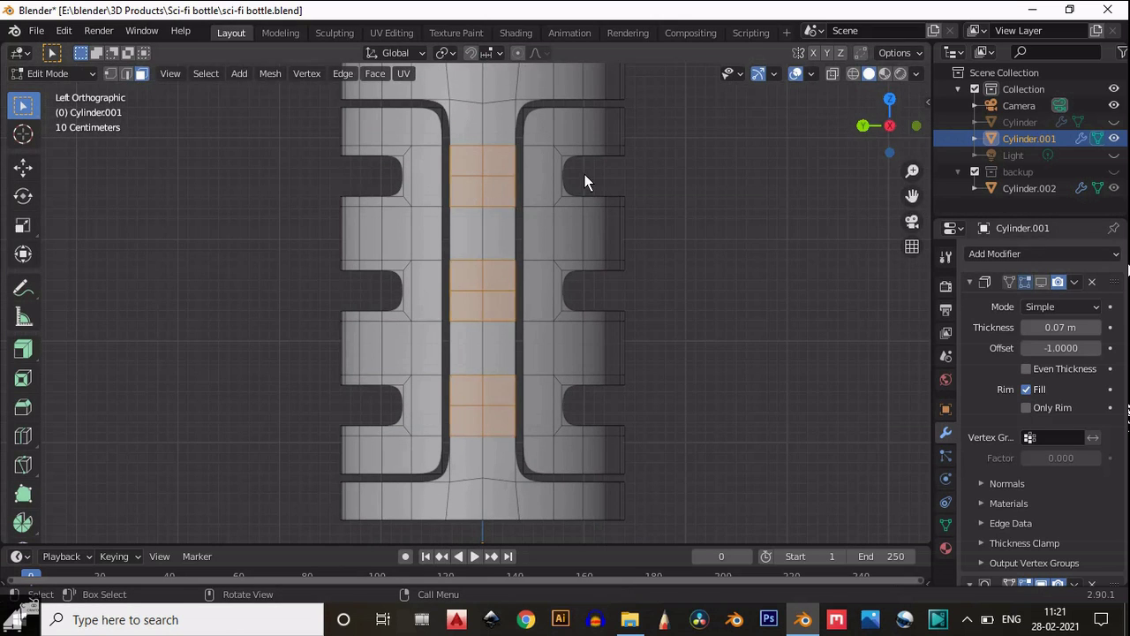
key(i)
click(576, 184)
Step: Turn the three inset face groups into circles with LoopTools
right_click(491, 184)
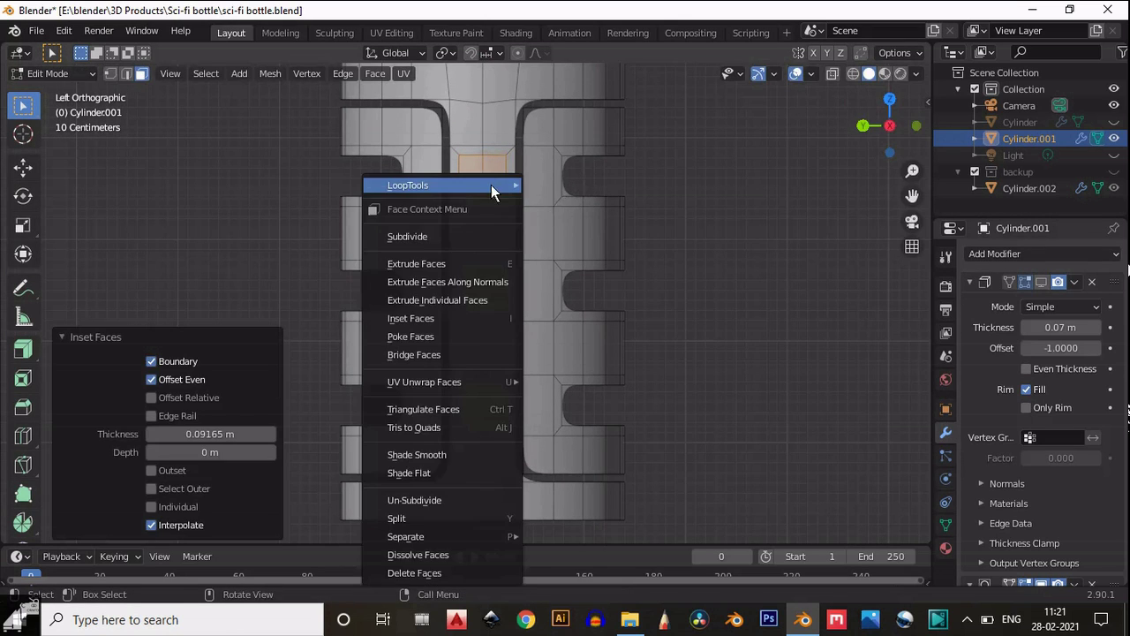
mouse_move(491, 184)
click(589, 197)
Step: Scale each of the three circular face groups on the central strip to 0.8, one at a time
drag(476, 180, 476, 180)
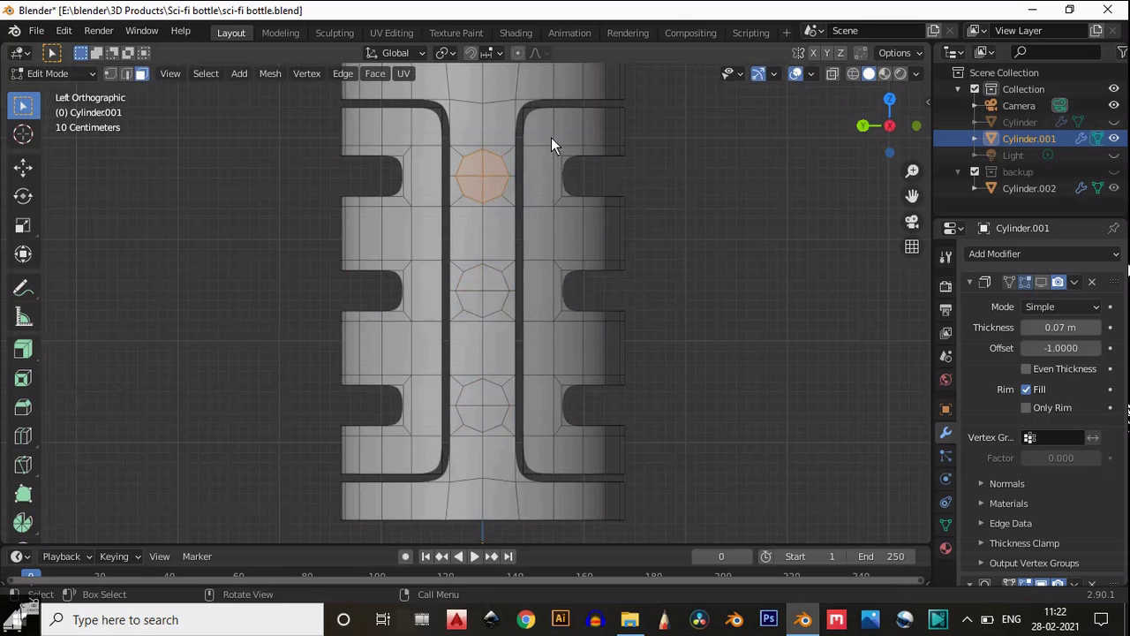
key(s)
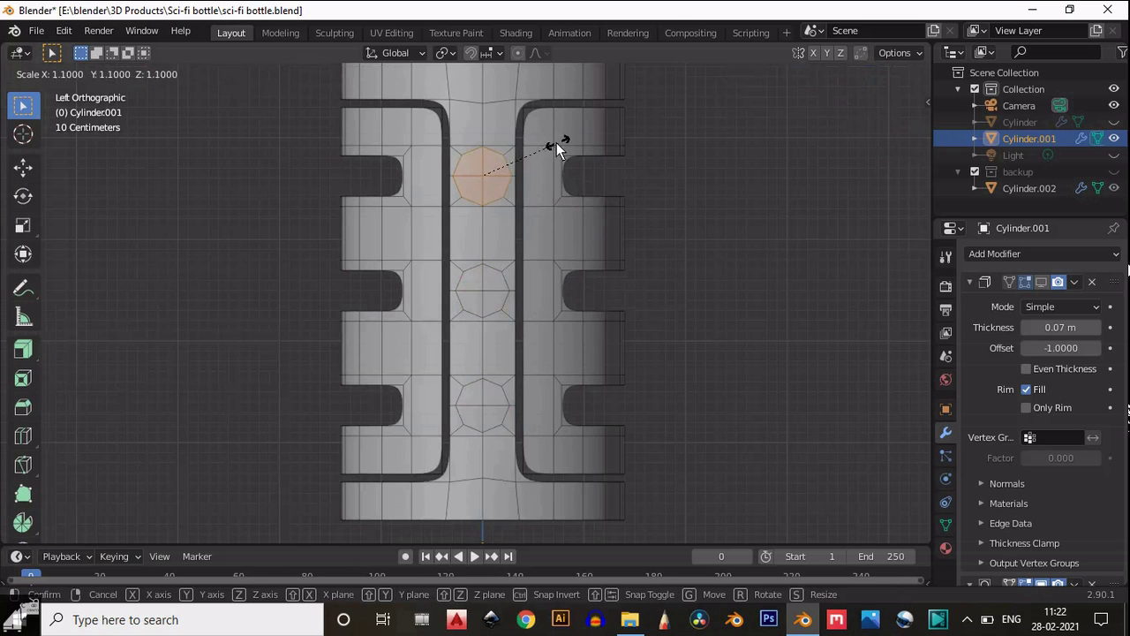
click(543, 149)
click(488, 291)
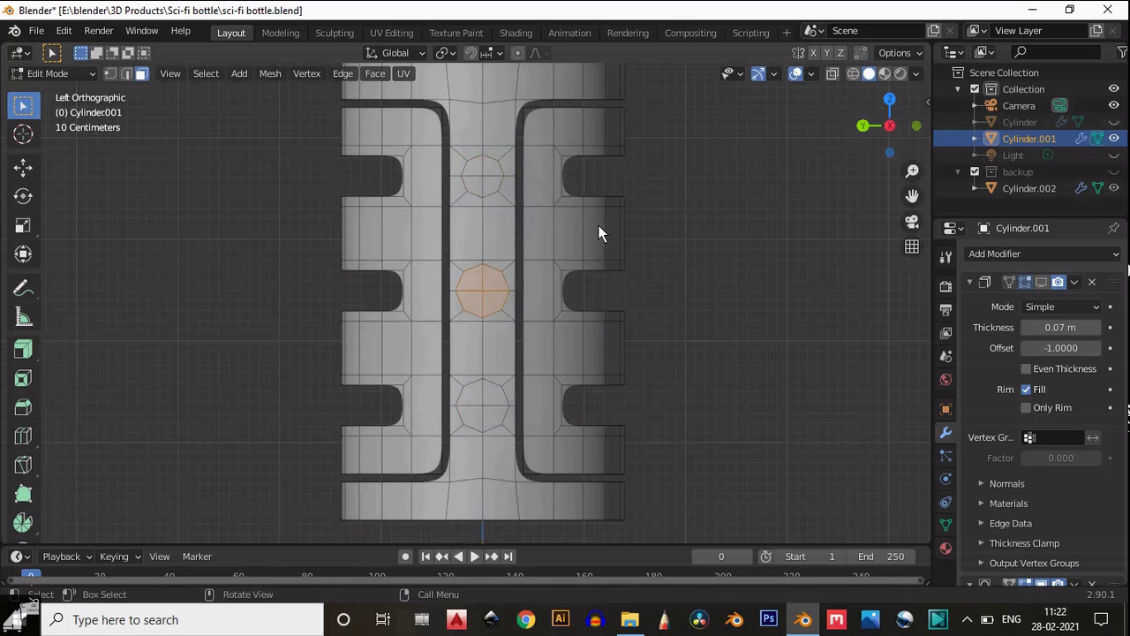
key(s)
click(581, 233)
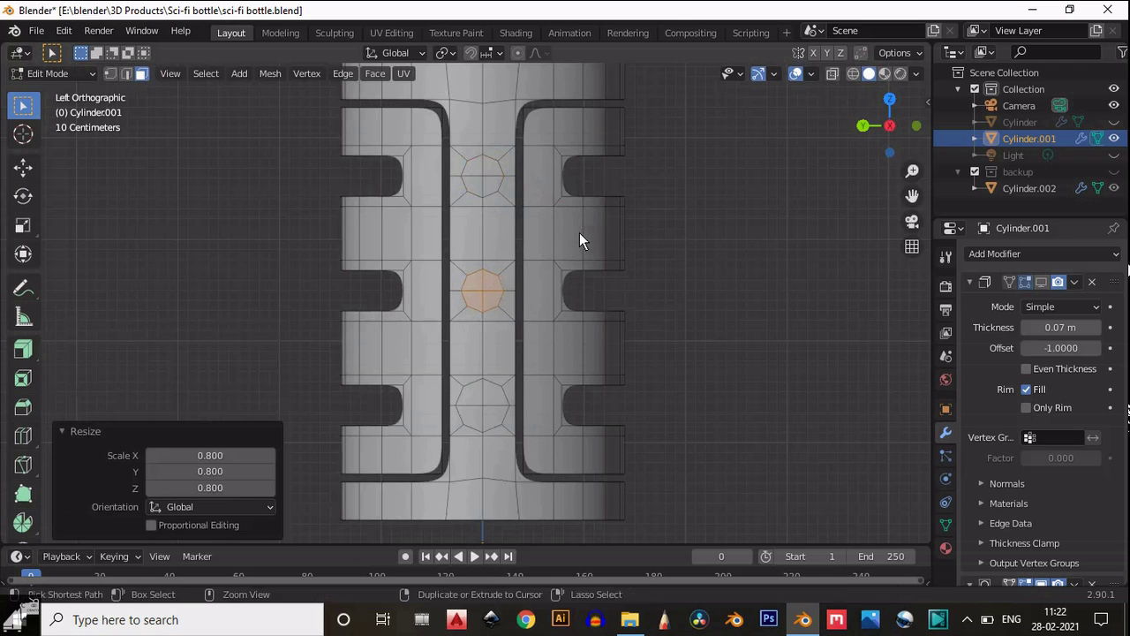
click(471, 418)
key(s)
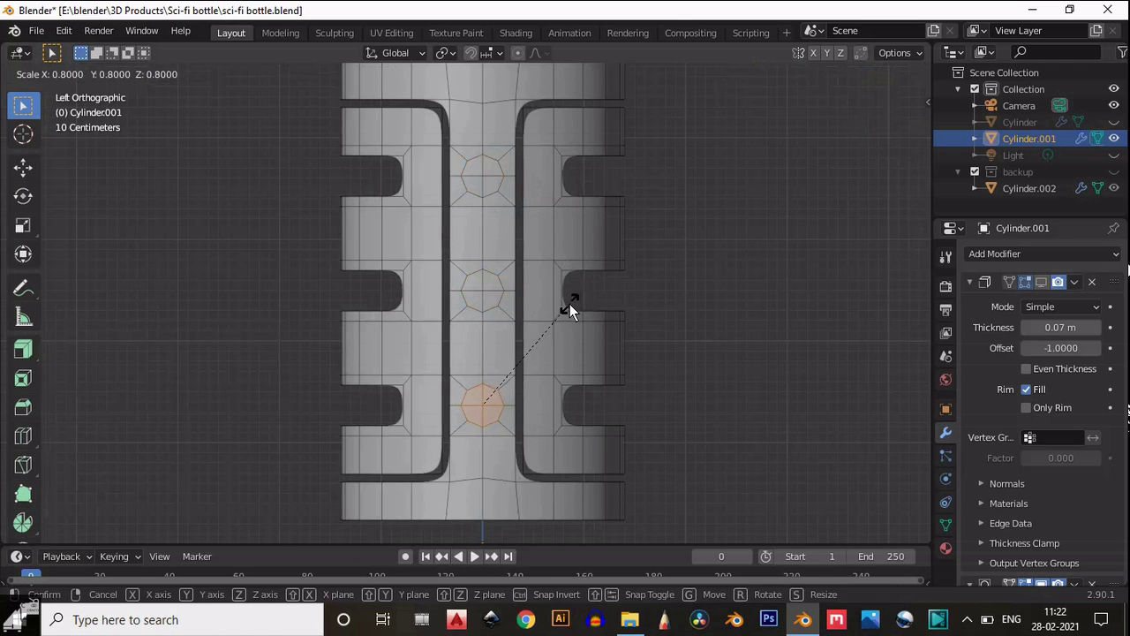
click(570, 303)
Step: Inset the three circular face groups by 0.03 m and delete their inner faces to open round holes
shift+click(493, 278)
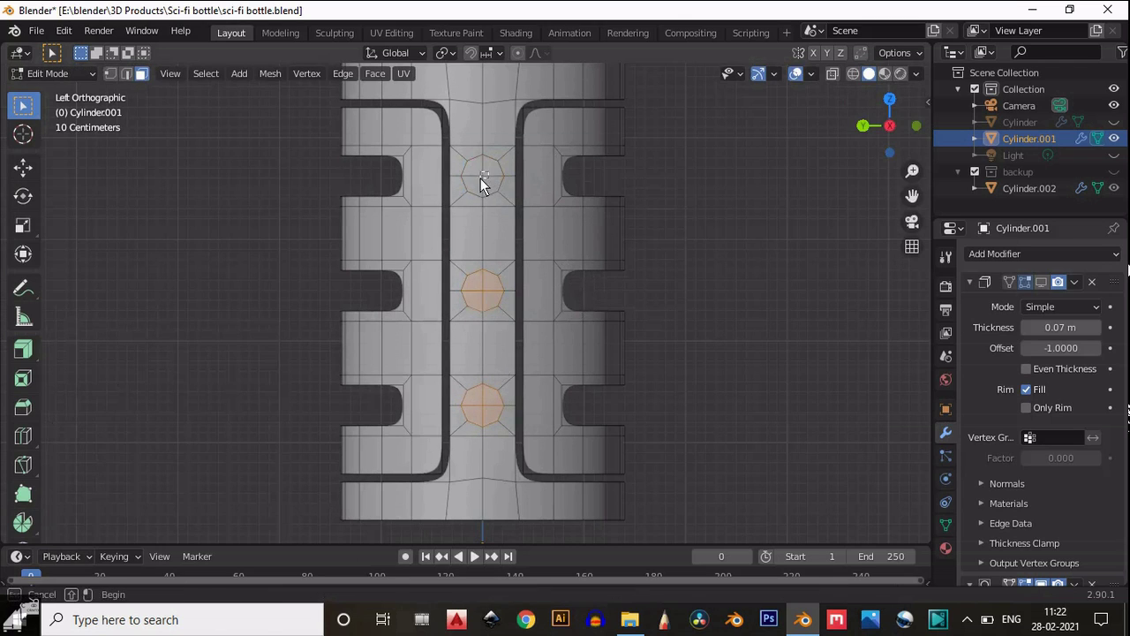
shift+click(486, 177)
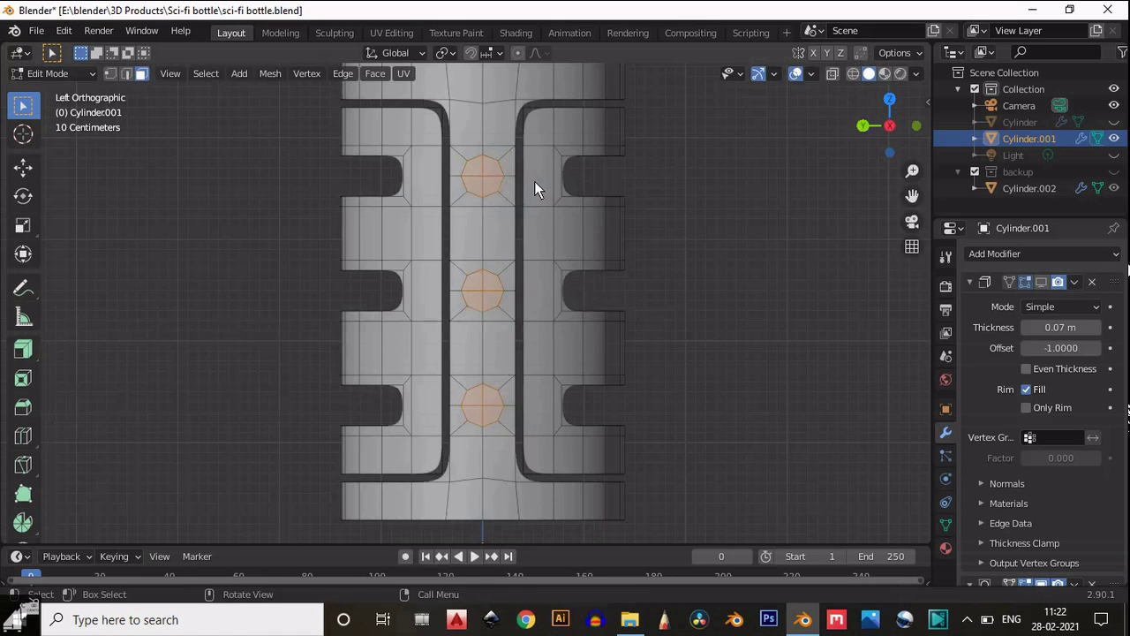
key(i)
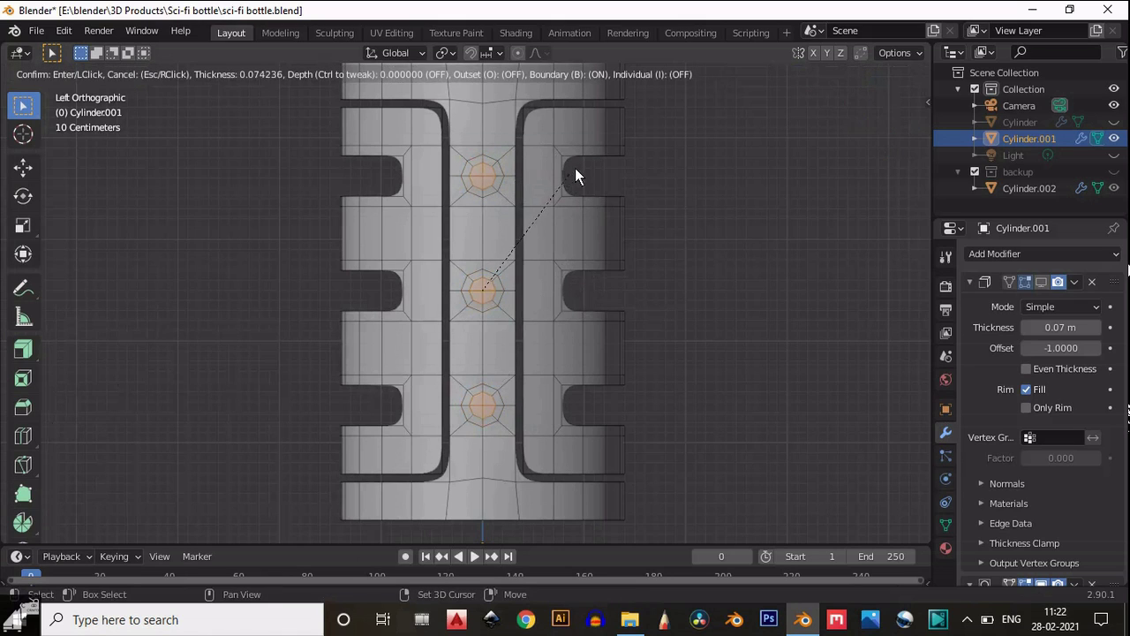
click(601, 148)
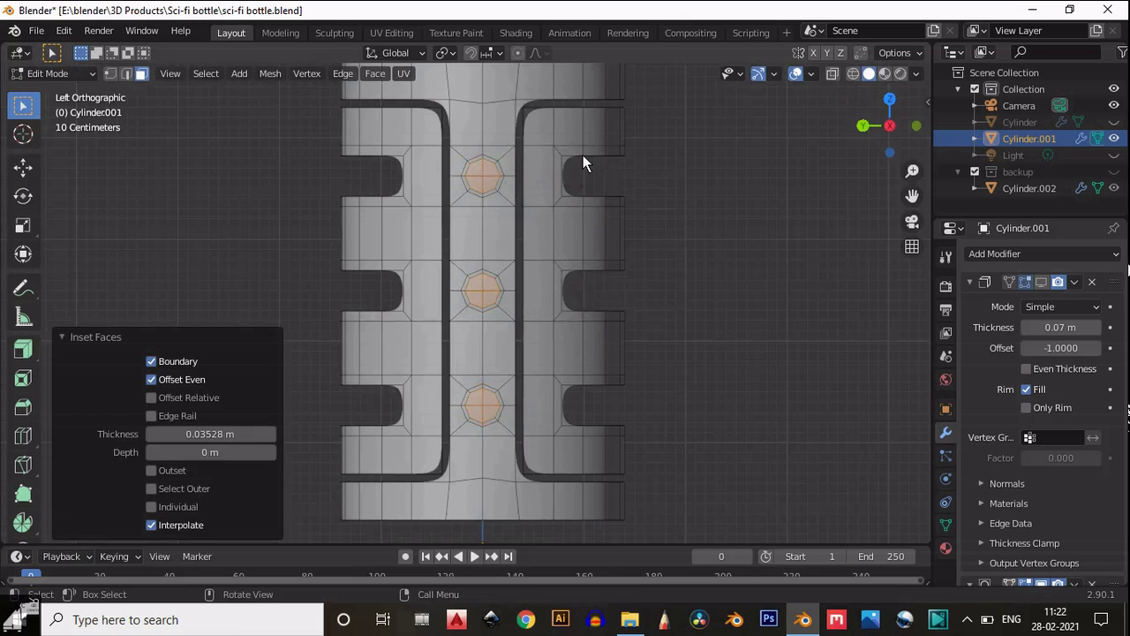
scroll(530, 159, up, 2)
key(s)
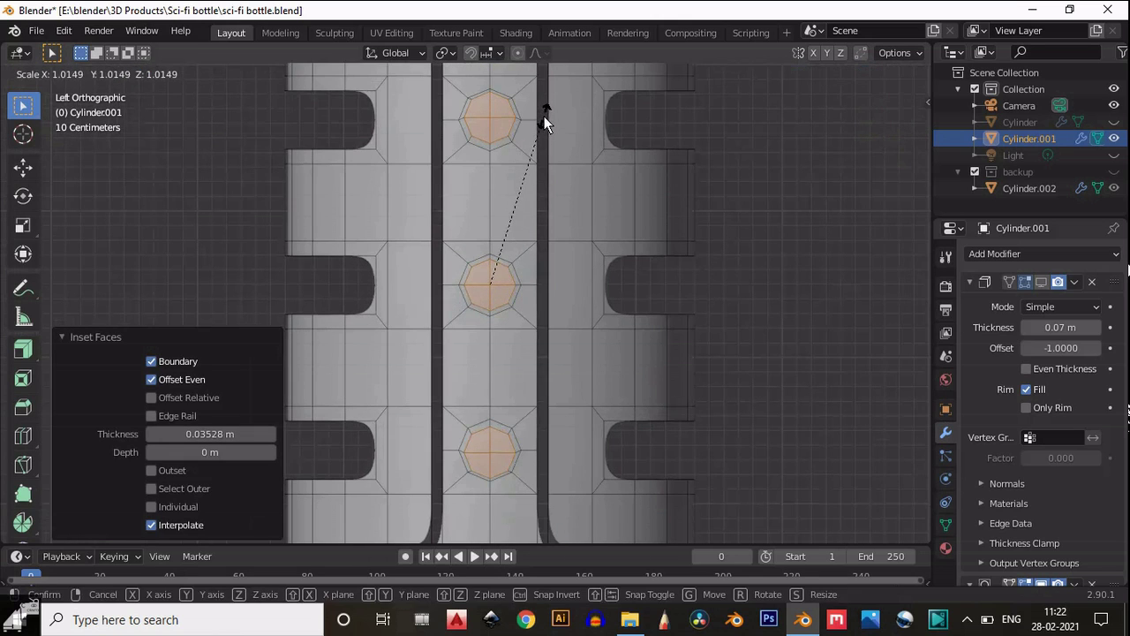
key(Escape)
click(176, 433)
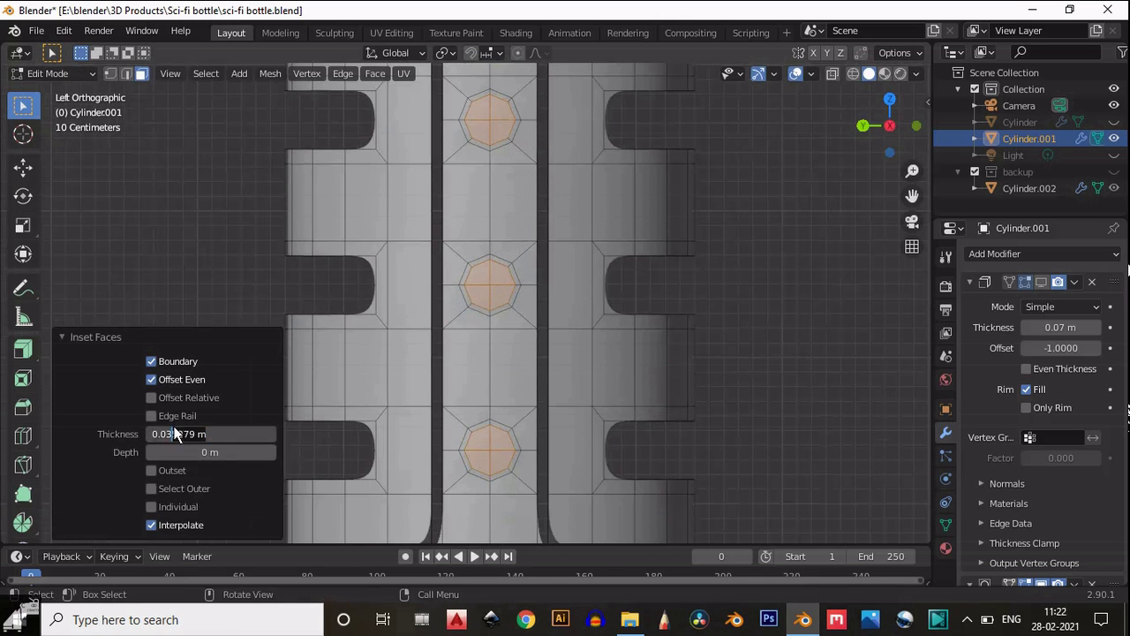
key(Return)
key(x)
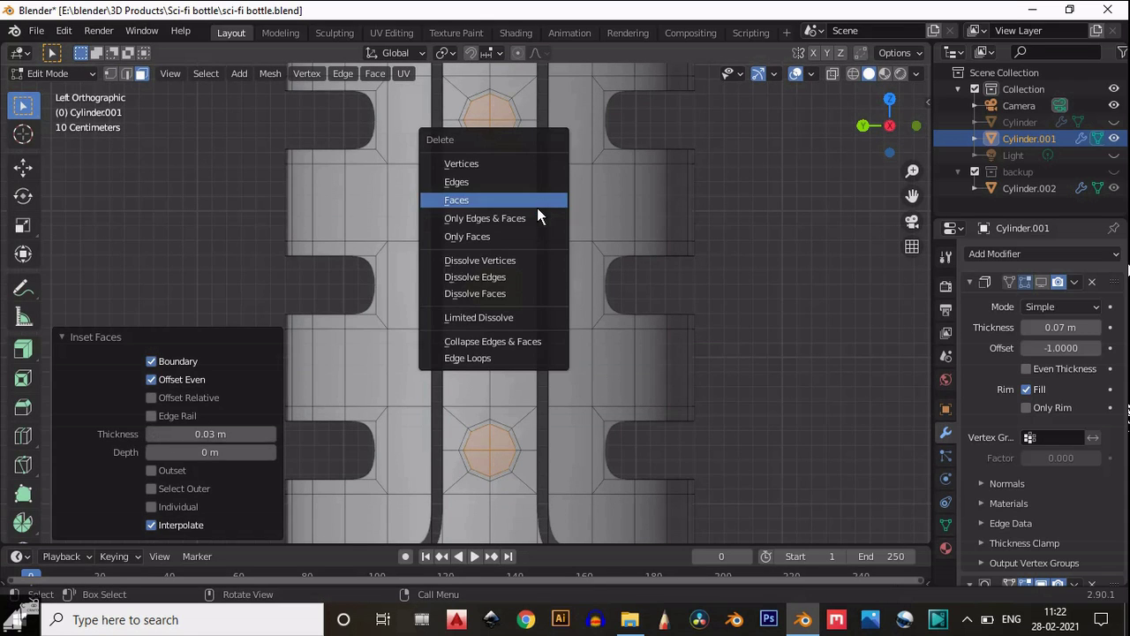
click(538, 208)
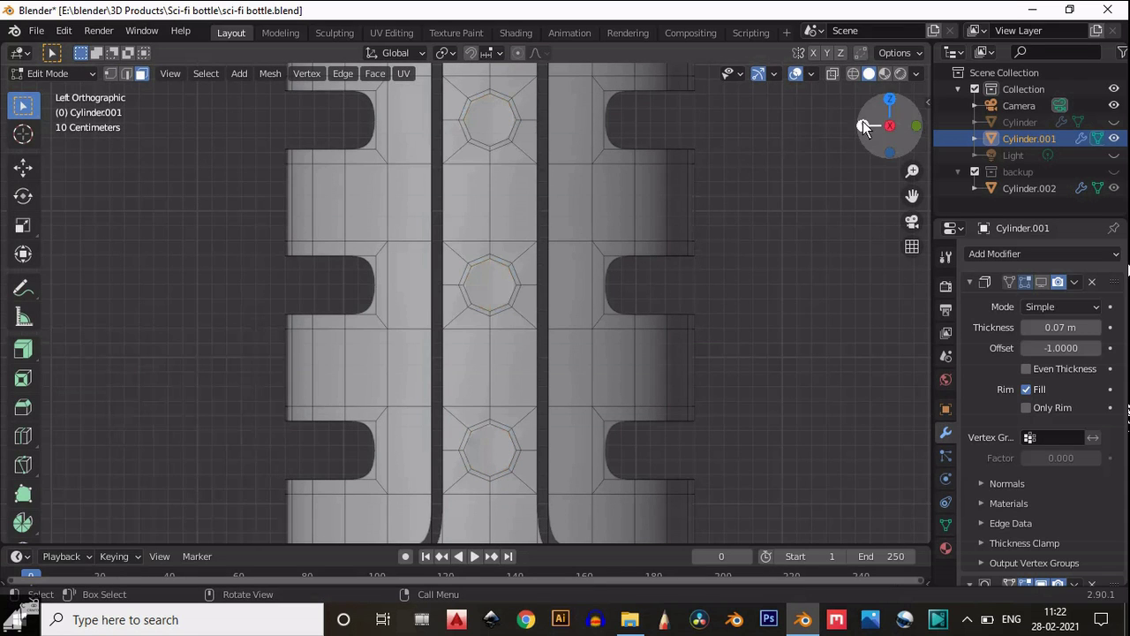
Step: Turn the Solidify modifier's viewport display back on and inspect the sleeve's round holes in Object Mode
drag(863, 121, 900, 141)
click(971, 282)
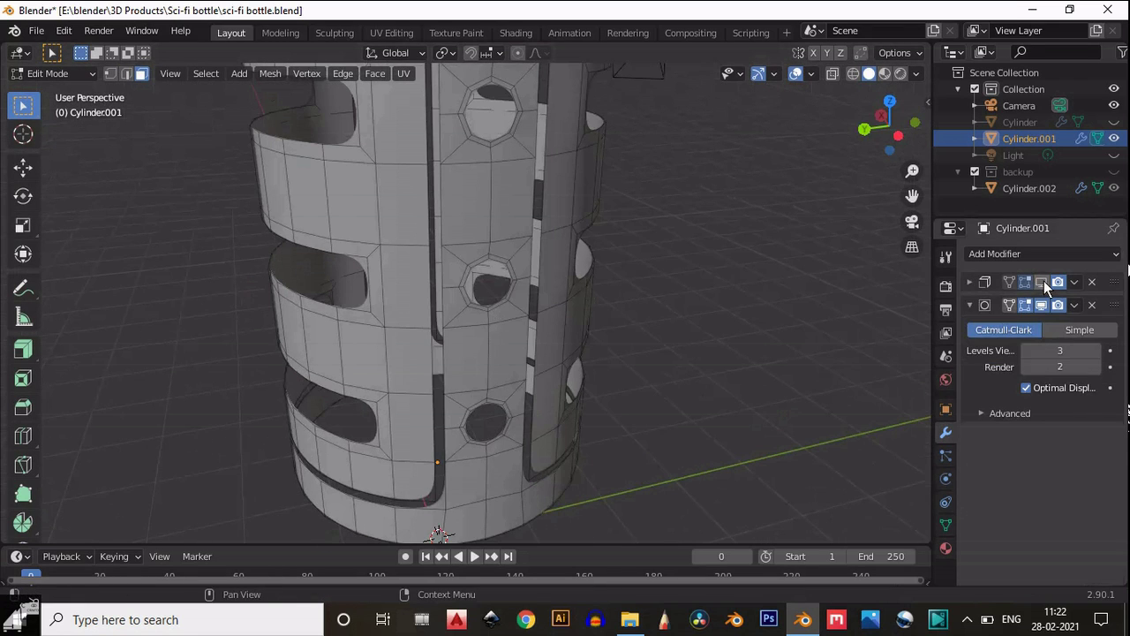
click(1041, 282)
scroll(628, 248, up, 3)
key(Tab)
scroll(669, 274, up, 4)
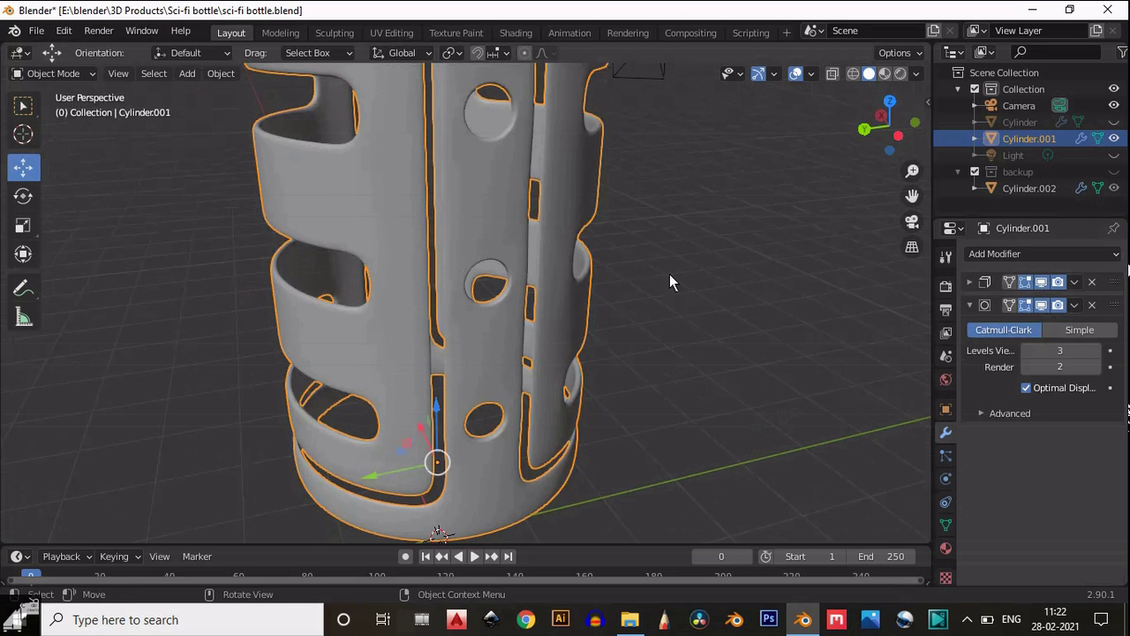
drag(886, 121, 733, 182)
drag(872, 125, 871, 486)
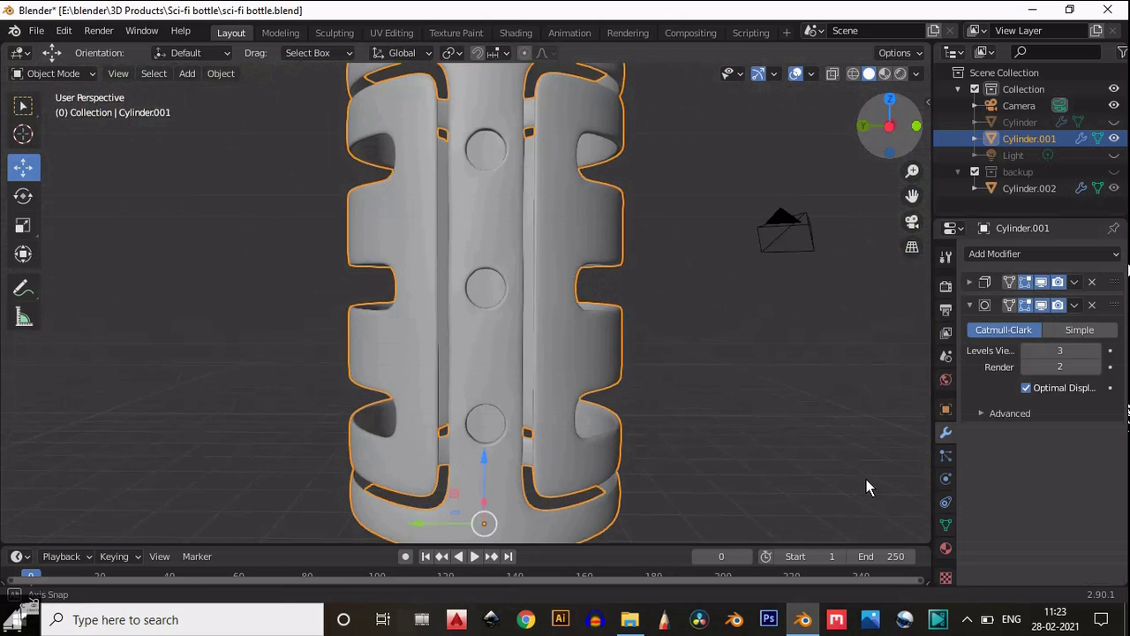
Step: Symmetrize the whole sleeve mesh to copy the round holes to the opposite side, and return to Object Mode
key(a)
click(619, 191)
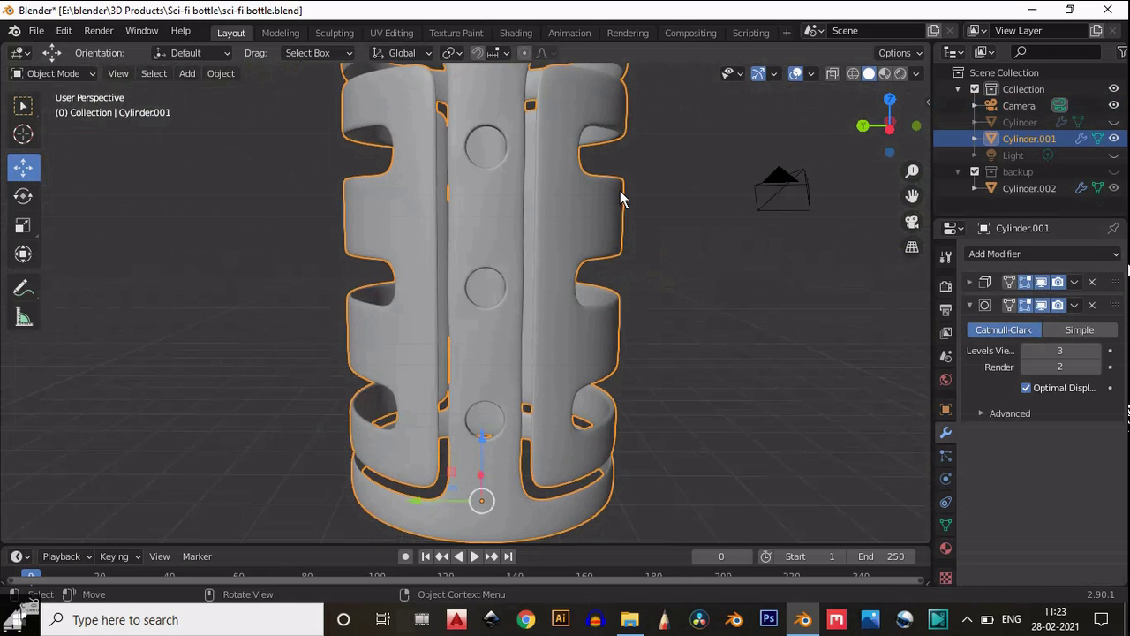
key(Tab)
click(291, 74)
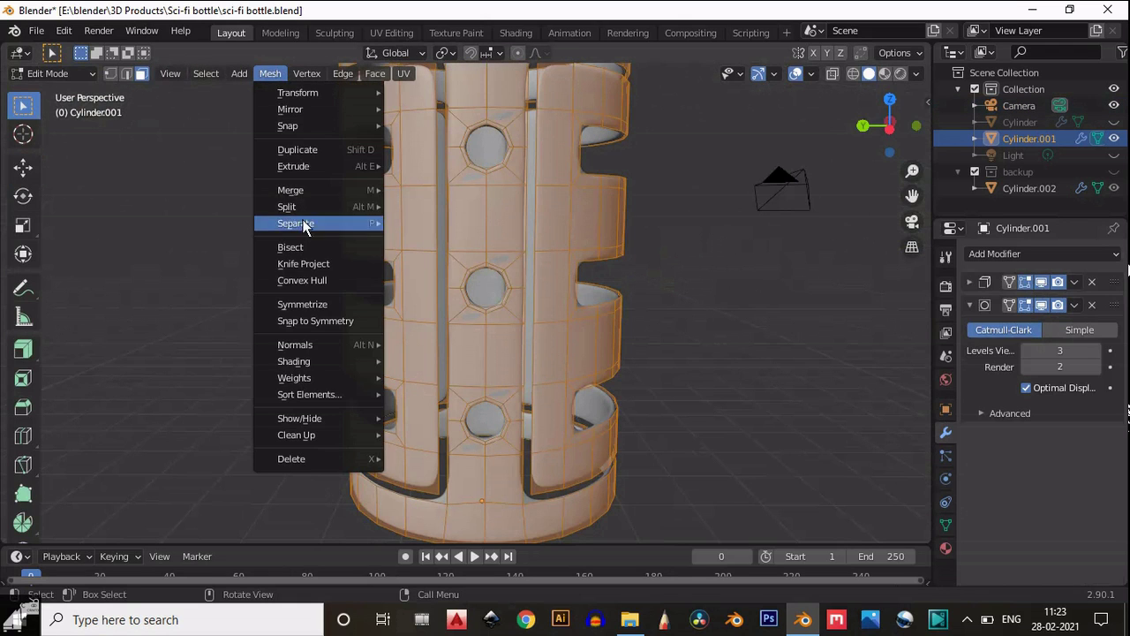
click(315, 306)
click(637, 208)
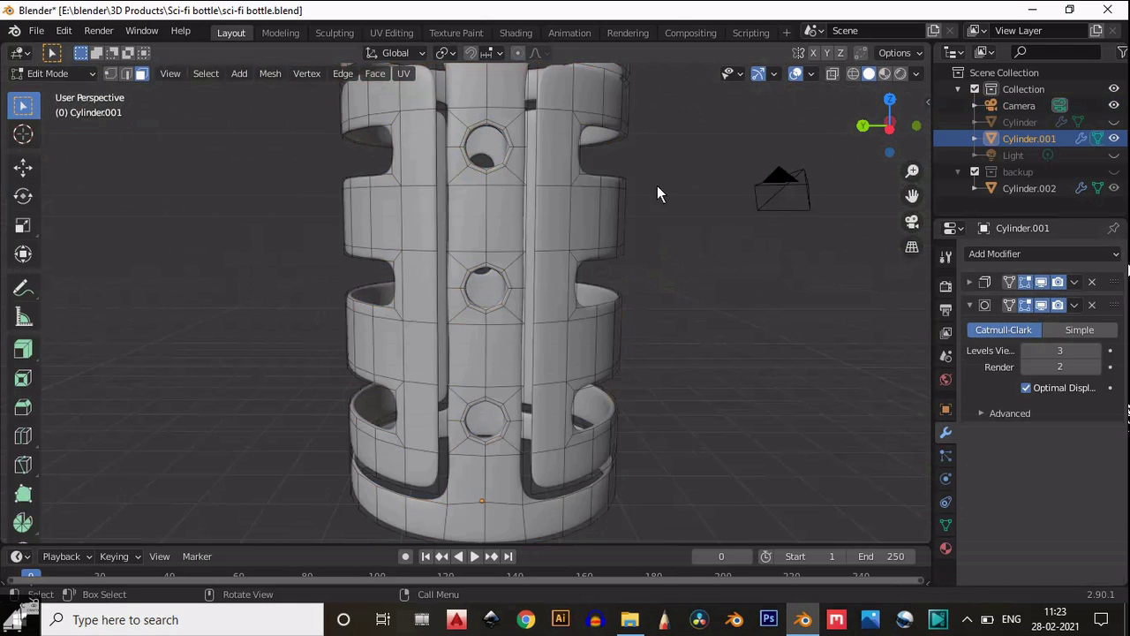
drag(890, 124, 668, 176)
key(Tab)
click(693, 188)
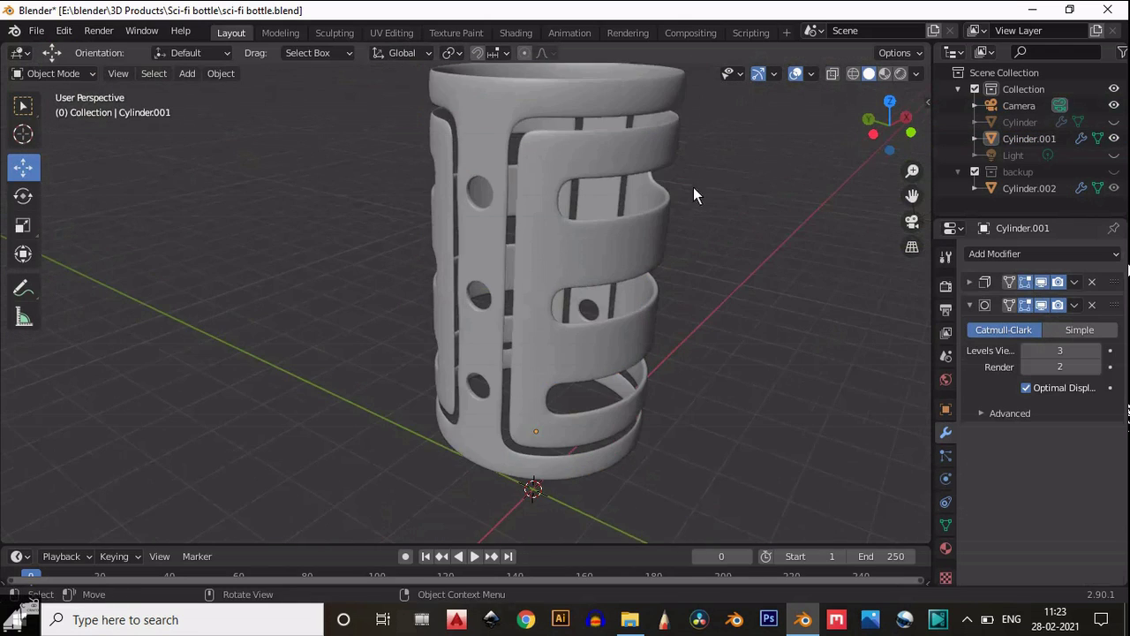
Step: Hide the sleeve's Solidify and Subdivision modifiers in the viewport and enter Edit Mode in the side view of its upper rim
drag(912, 196, 901, 300)
drag(899, 123, 965, 83)
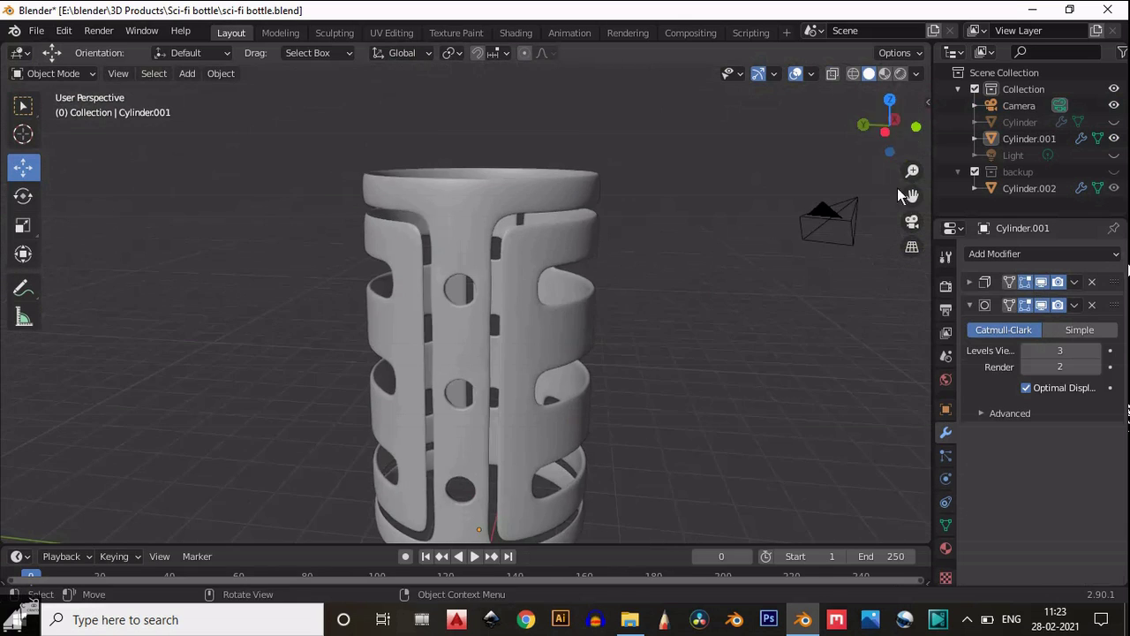
click(886, 130)
drag(912, 198, 927, 287)
scroll(494, 232, up, 5)
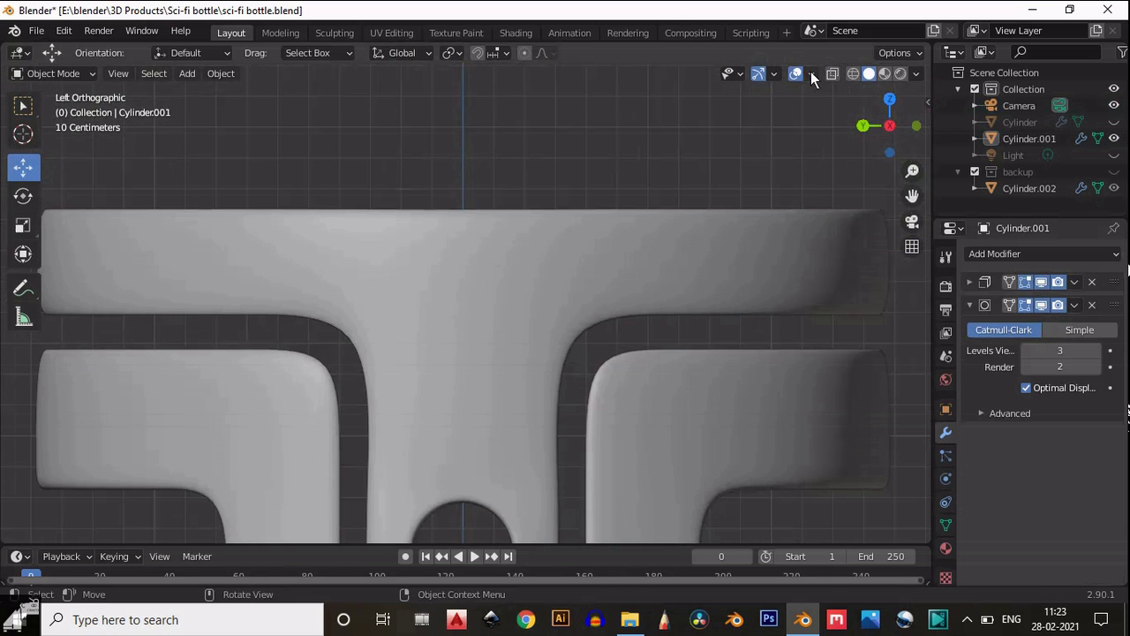
click(832, 73)
click(831, 73)
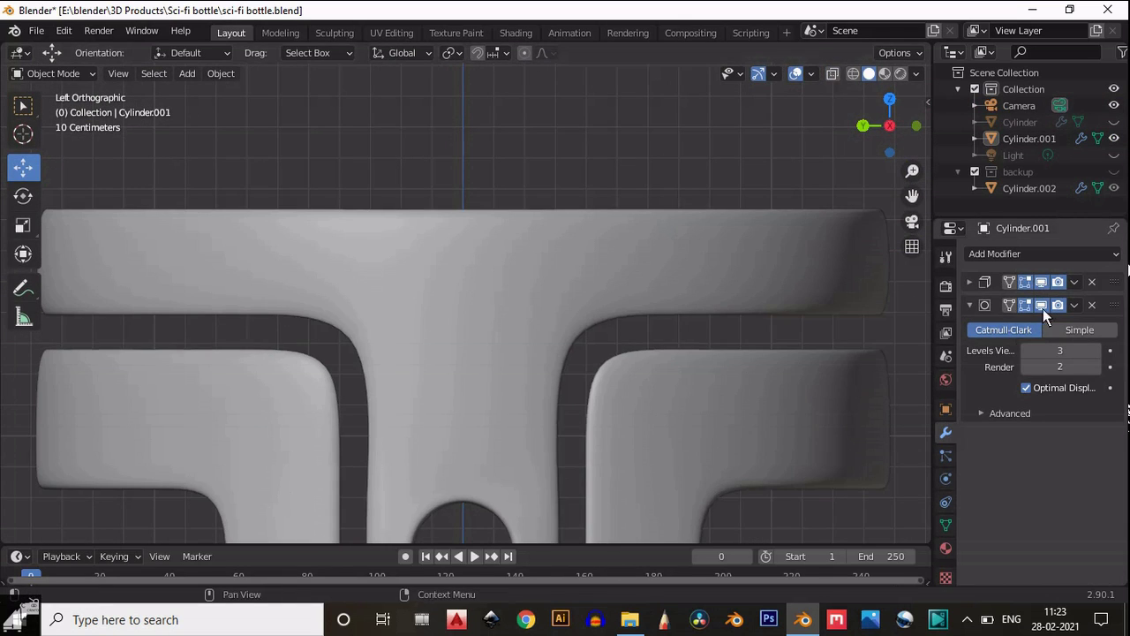
click(1041, 282)
click(1042, 305)
key(Tab)
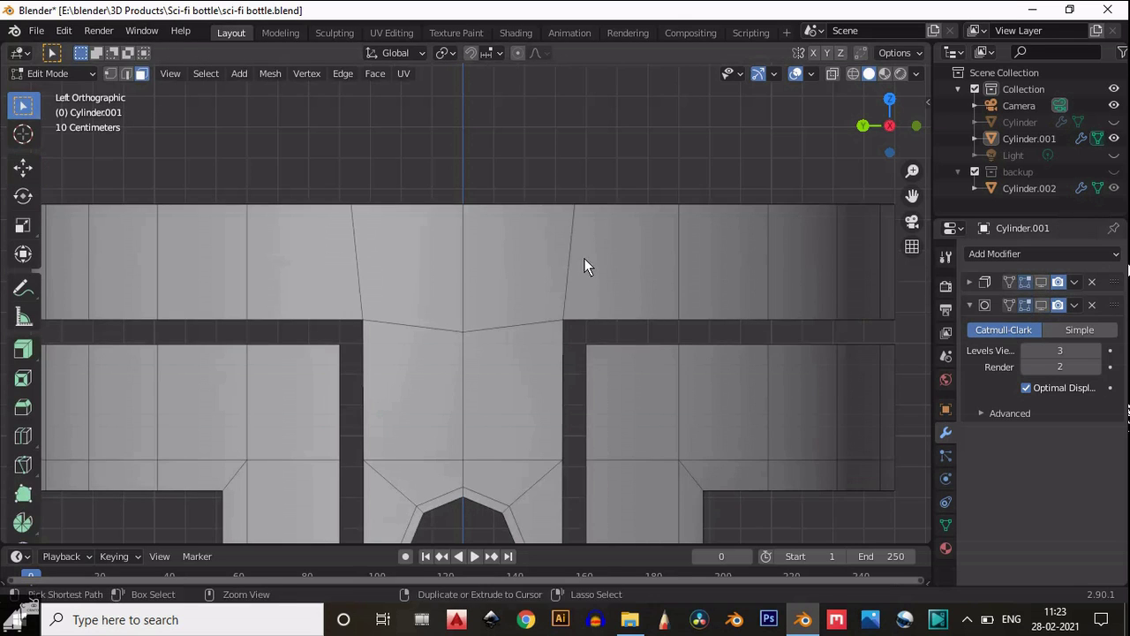
Step: Add supporting edge loops near the sleeve's upper edge at factor -0.7 and near its lower edge at factor 0.7
key(ctrl+r)
click(584, 260)
click(582, 220)
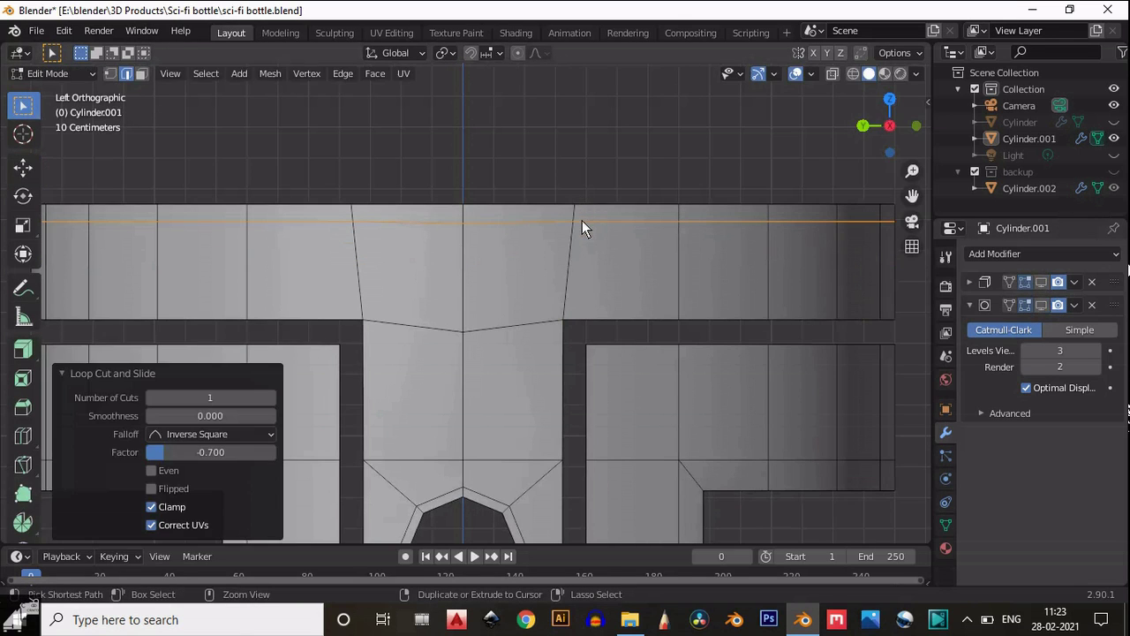
scroll(582, 220, down, 5)
drag(911, 204, 702, 322)
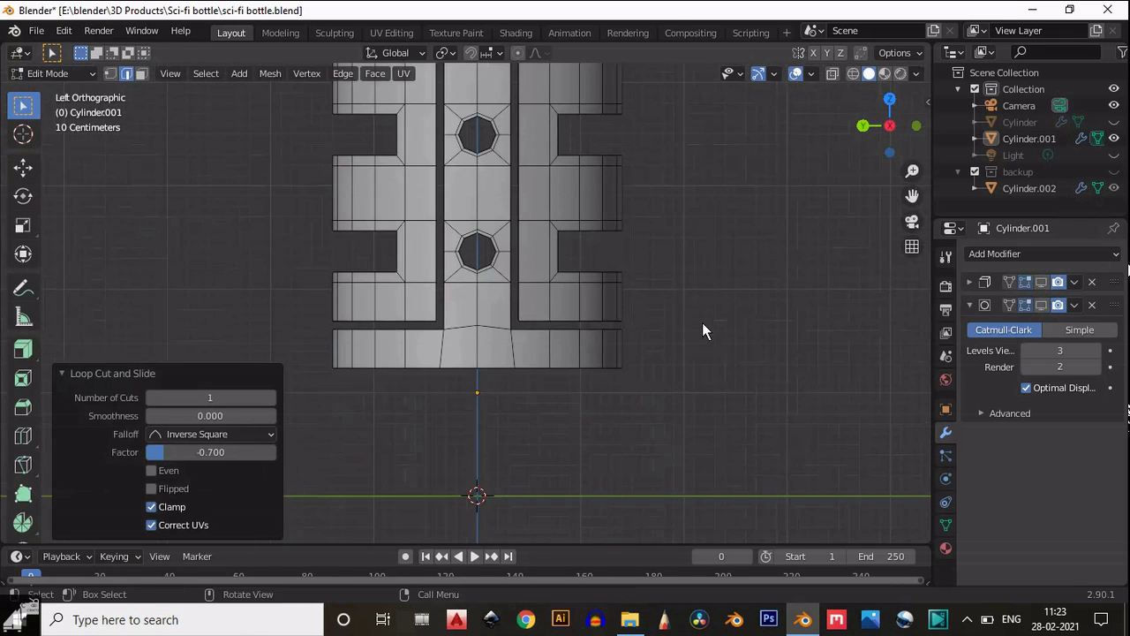
scroll(702, 322, up, 3)
key(ctrl+r)
click(533, 390)
click(542, 411)
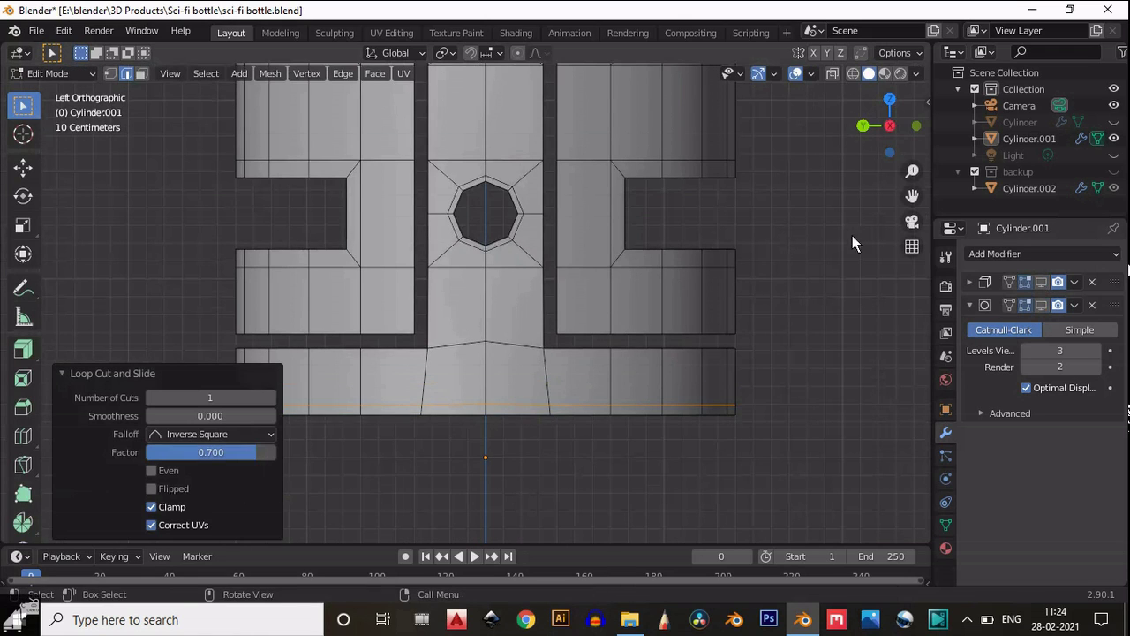
Step: Show the Solidify and Subdivision modifiers in the viewport again and check the sleeve in Object Mode
click(1038, 284)
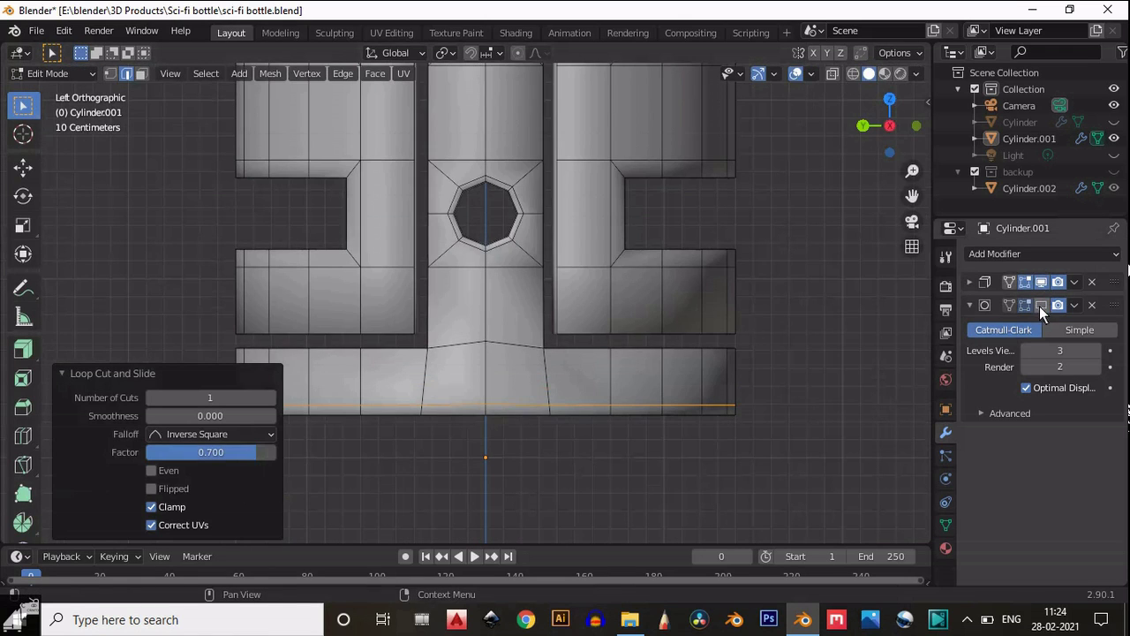
click(1039, 306)
key(Tab)
scroll(519, 285, up, 1)
scroll(639, 200, down, 5)
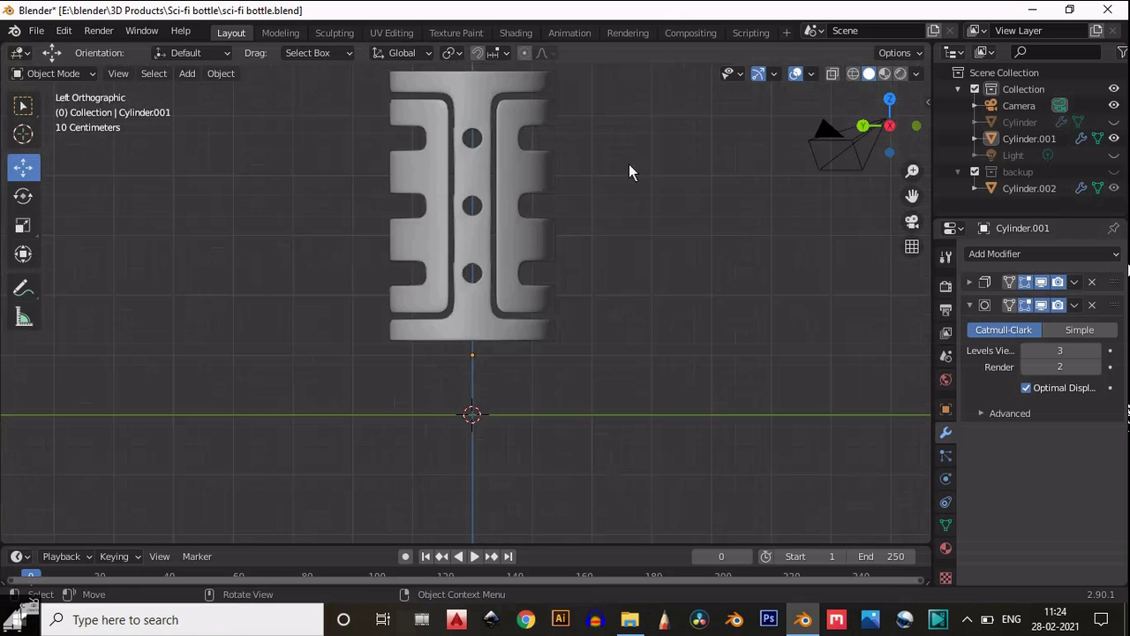
Step: Unhide the inner bottle body and select the outer sleeve around it
drag(893, 125, 984, 118)
click(1113, 121)
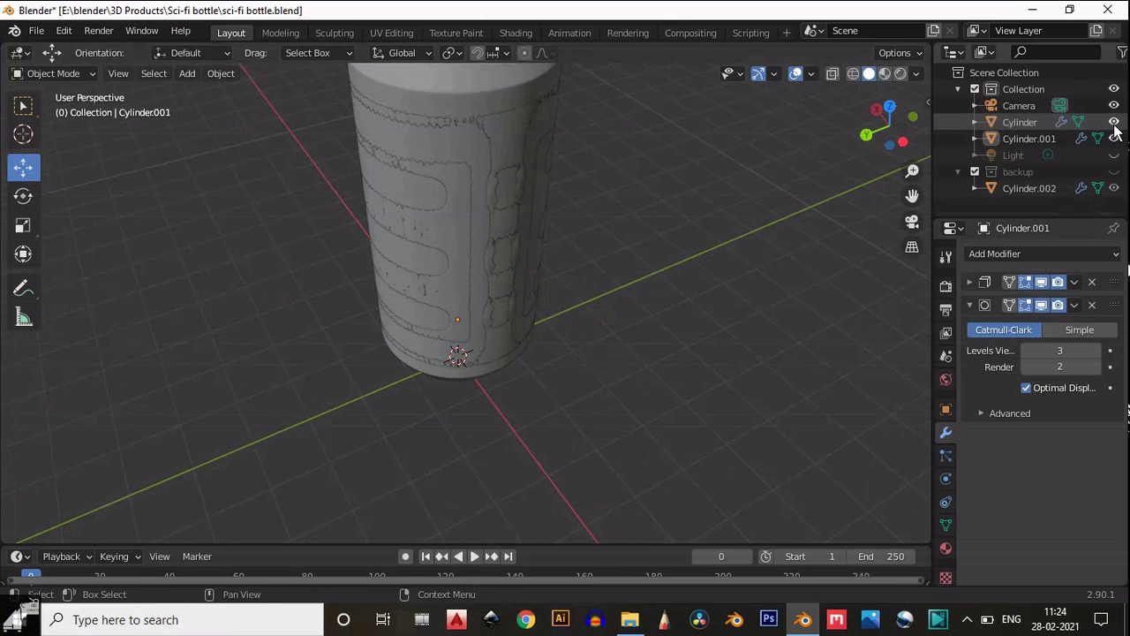
click(1113, 121)
click(1113, 122)
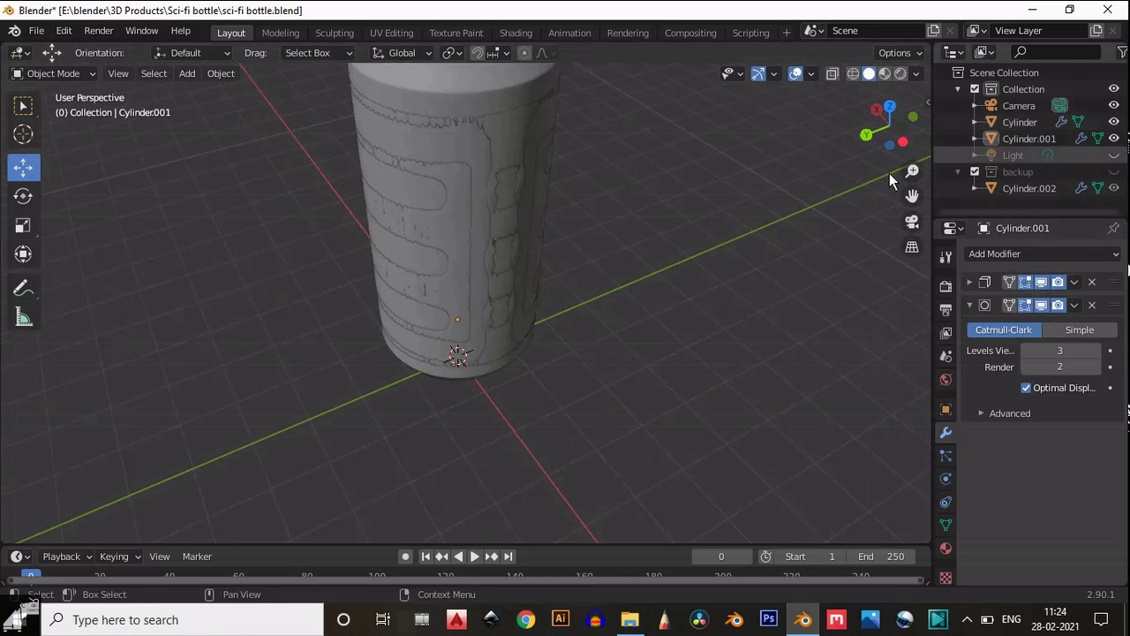
scroll(468, 199, down, 3)
click(475, 203)
scroll(490, 204, up, 3)
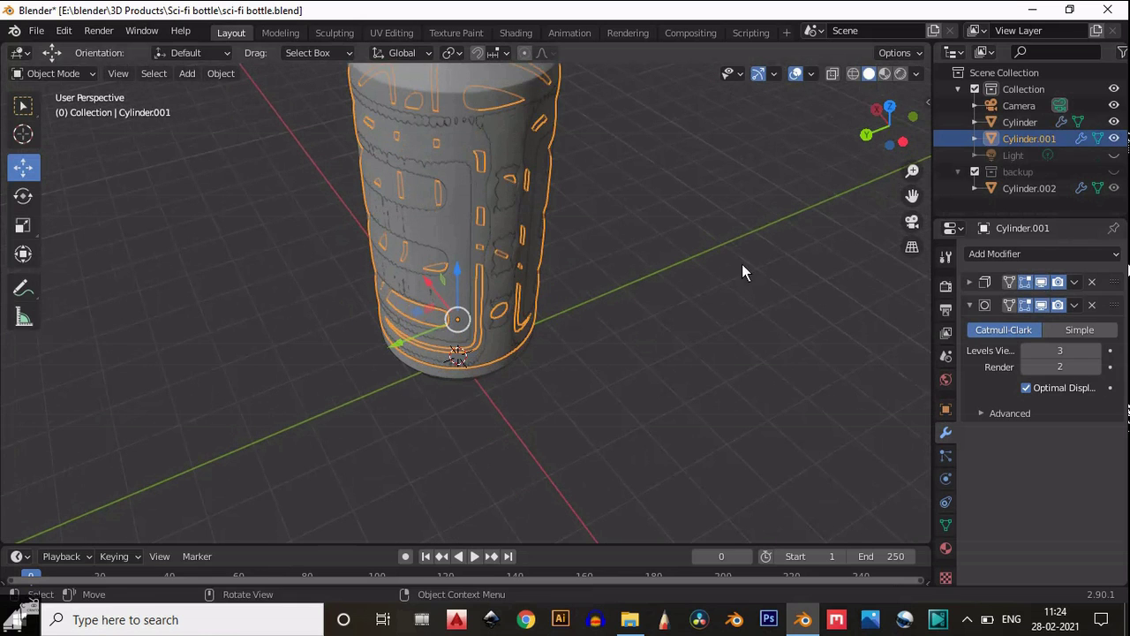
Step: Set the thickness of the sleeve's Solidify modifier to -0.07 m
click(970, 282)
drag(1069, 329, 962, 329)
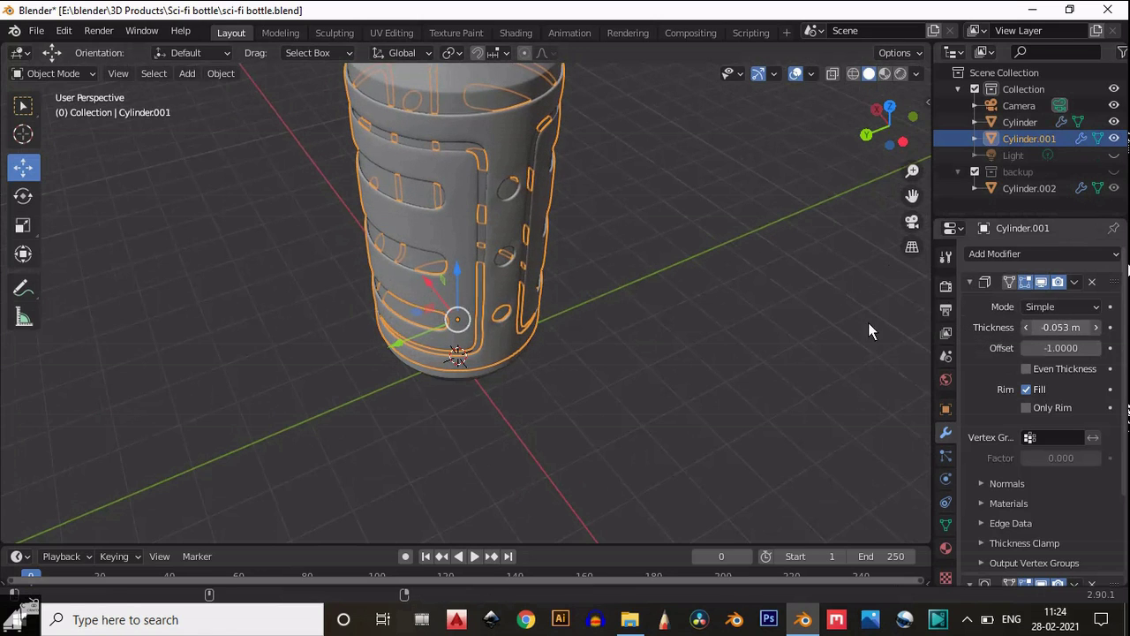
click(904, 141)
click(1059, 328)
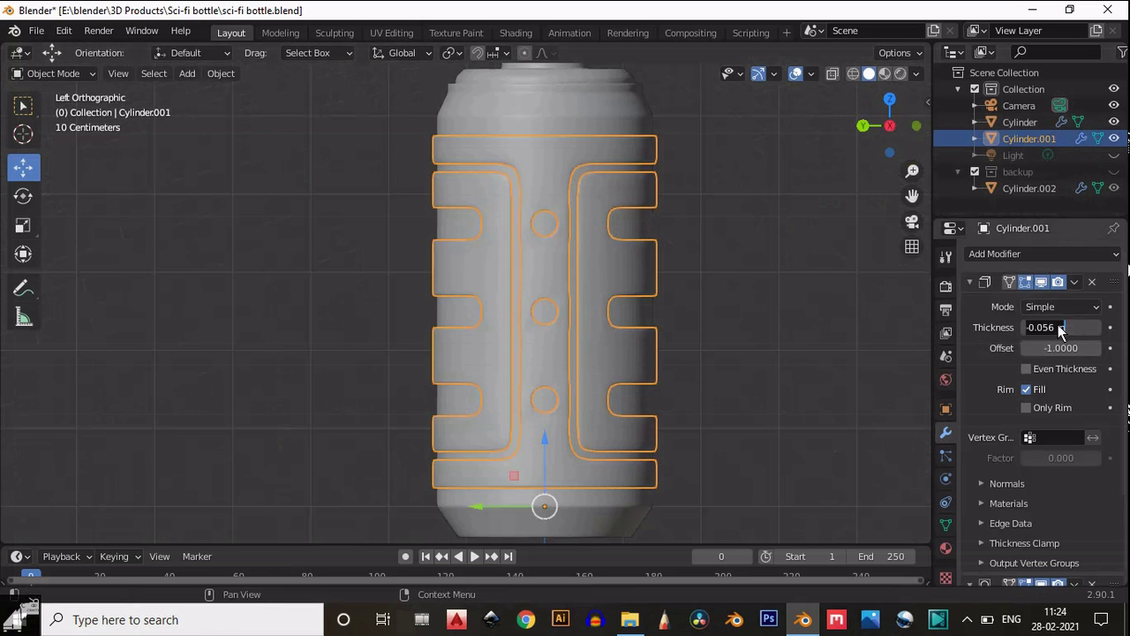
text(7m)
key(Return)
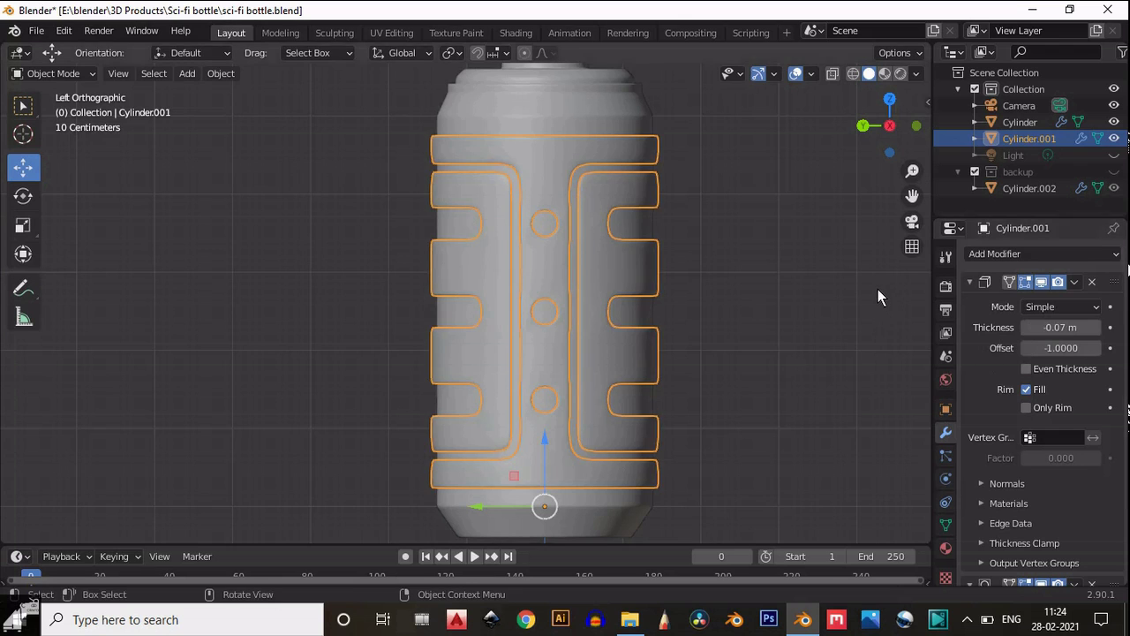
Step: Examine how the thickened sleeve sits around the bottle body, from the overall shape to the upper rim
click(878, 288)
scroll(719, 252, down, 3)
scroll(718, 251, up, 3)
drag(918, 118, 658, 238)
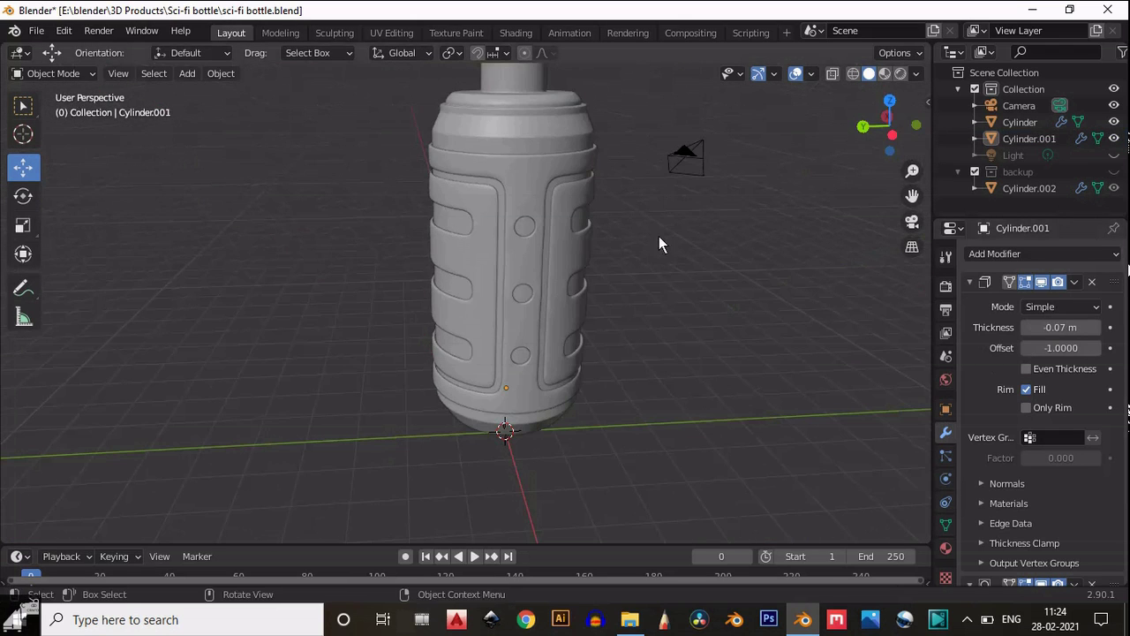
drag(922, 201, 901, 356)
scroll(739, 209, up, 5)
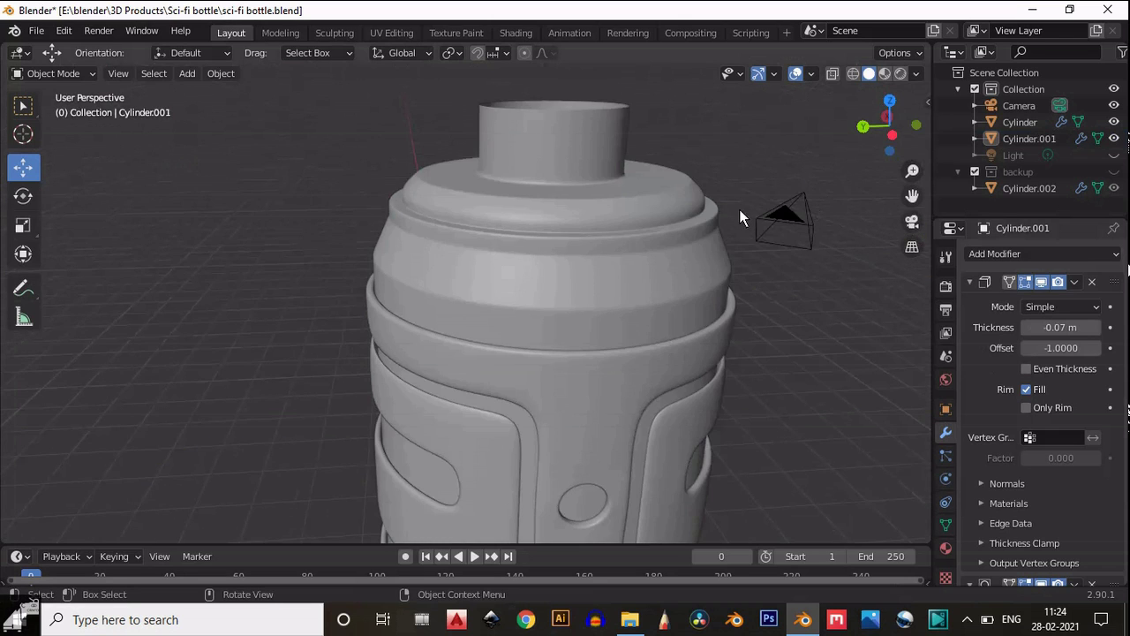
scroll(751, 200, up, 2)
scroll(751, 201, down, 2)
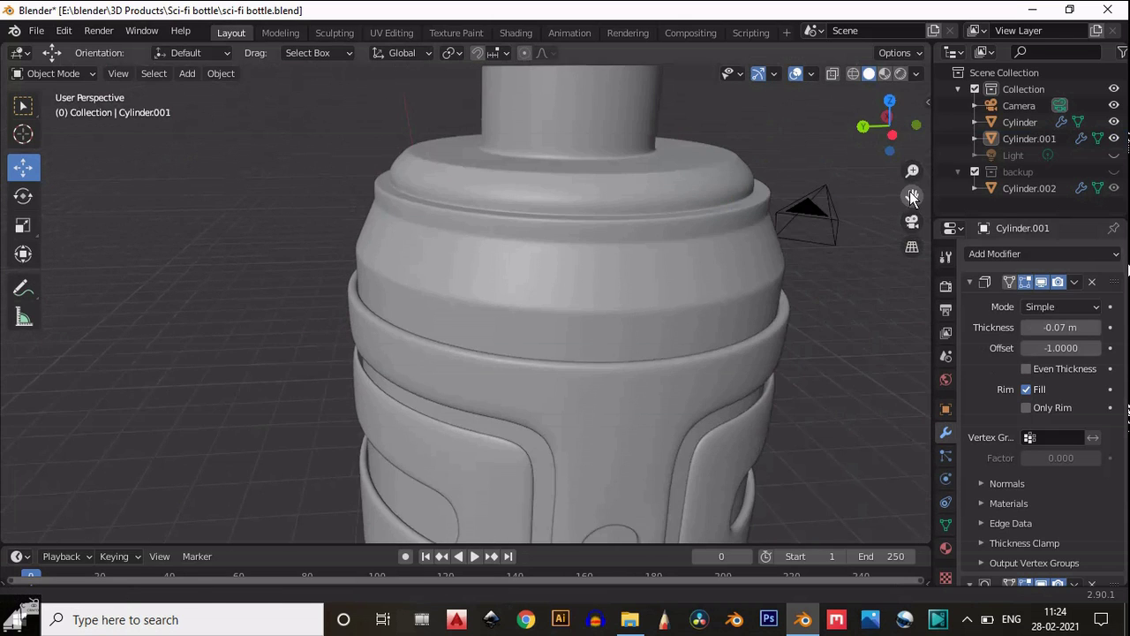
Step: Try a Solidify thickness of -0.05 m on the sleeve and return it to -0.07 m
scroll(572, 301, up, 4)
scroll(572, 301, up, 3)
click(1050, 328)
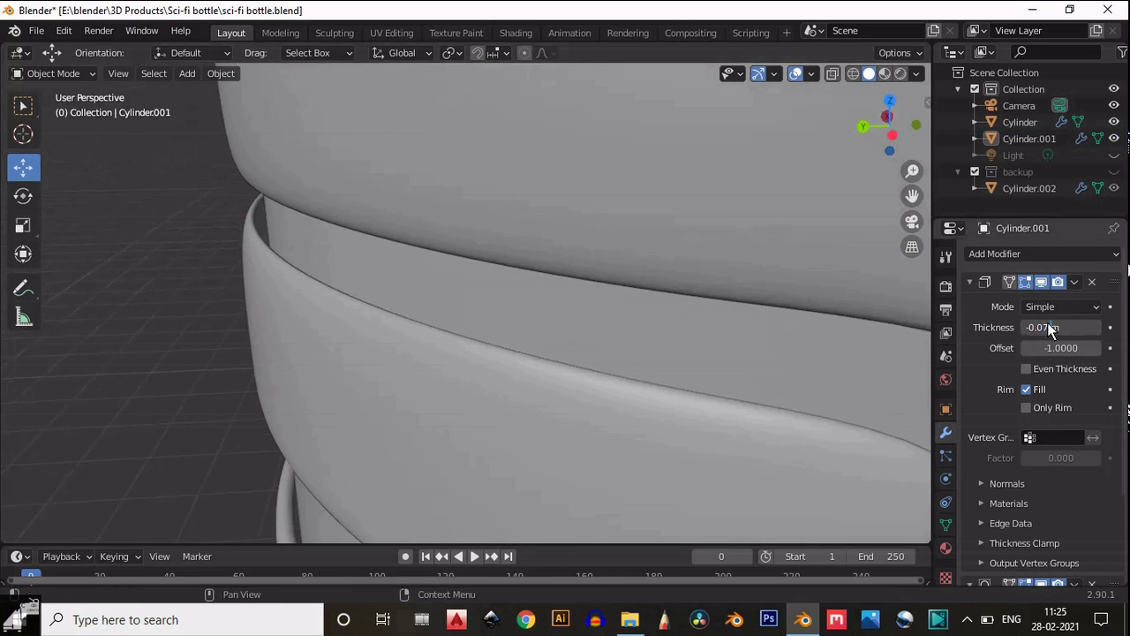
drag(1051, 326, 1044, 322)
text(5)
click(989, 368)
click(1069, 328)
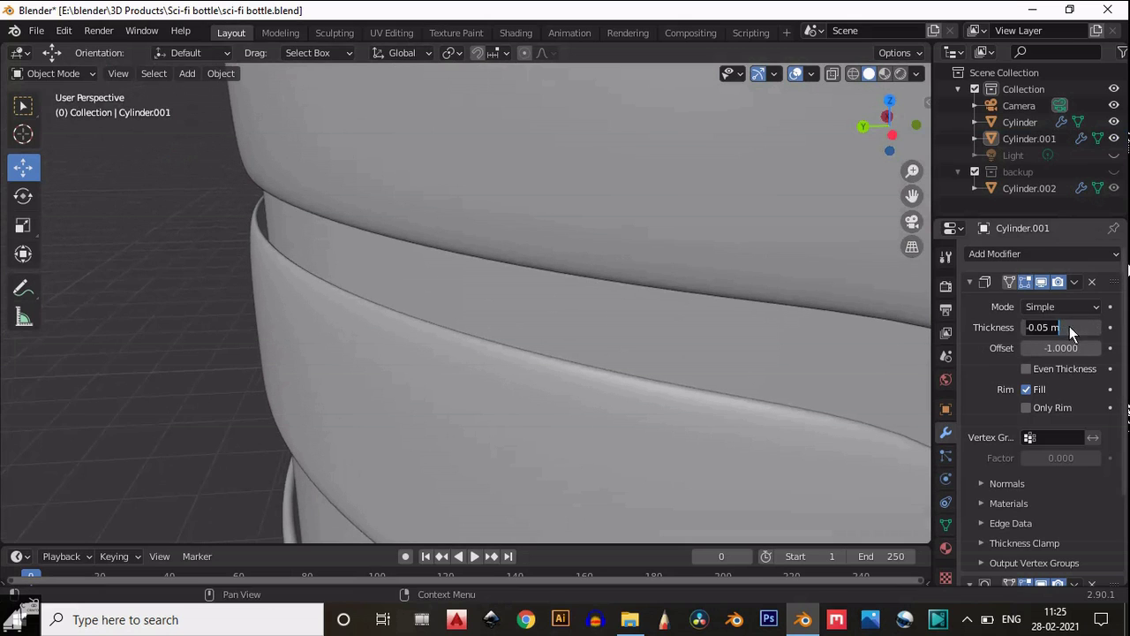
text(7)
click(996, 376)
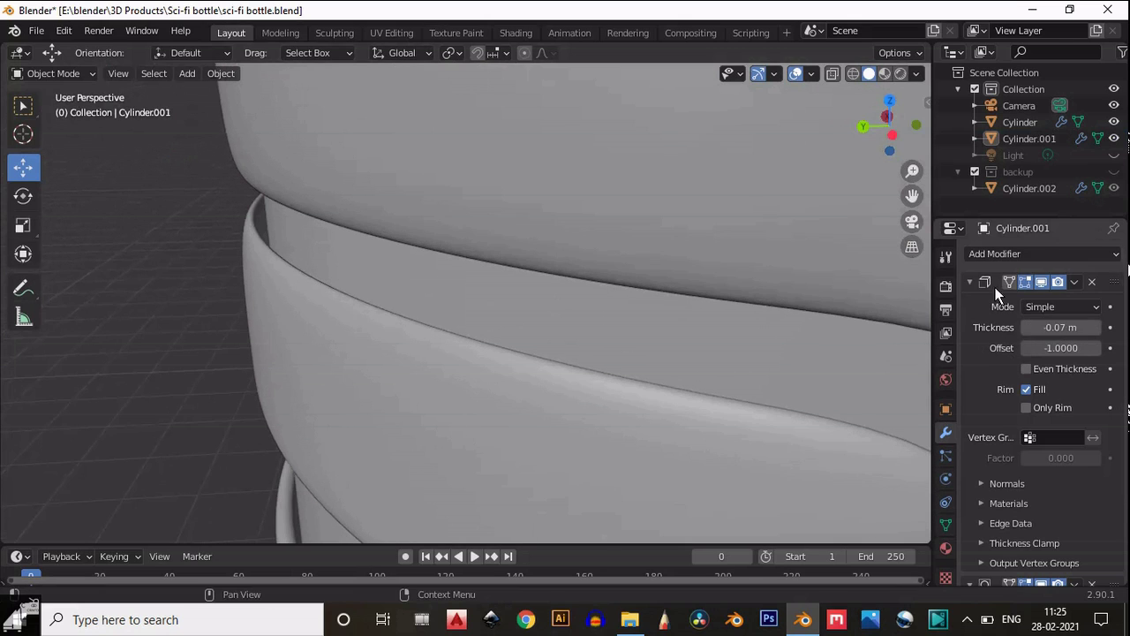
Step: Apply the sleeve's Solidify modifier and set the Subdivision render level to 3
click(1074, 282)
click(1001, 301)
click(1016, 252)
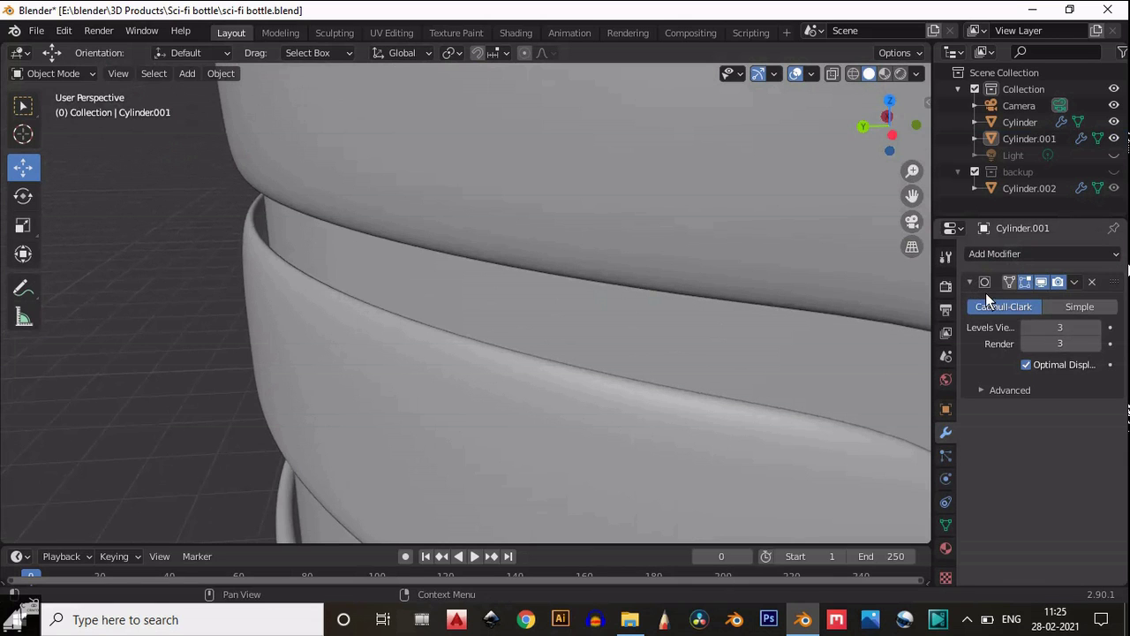
click(998, 256)
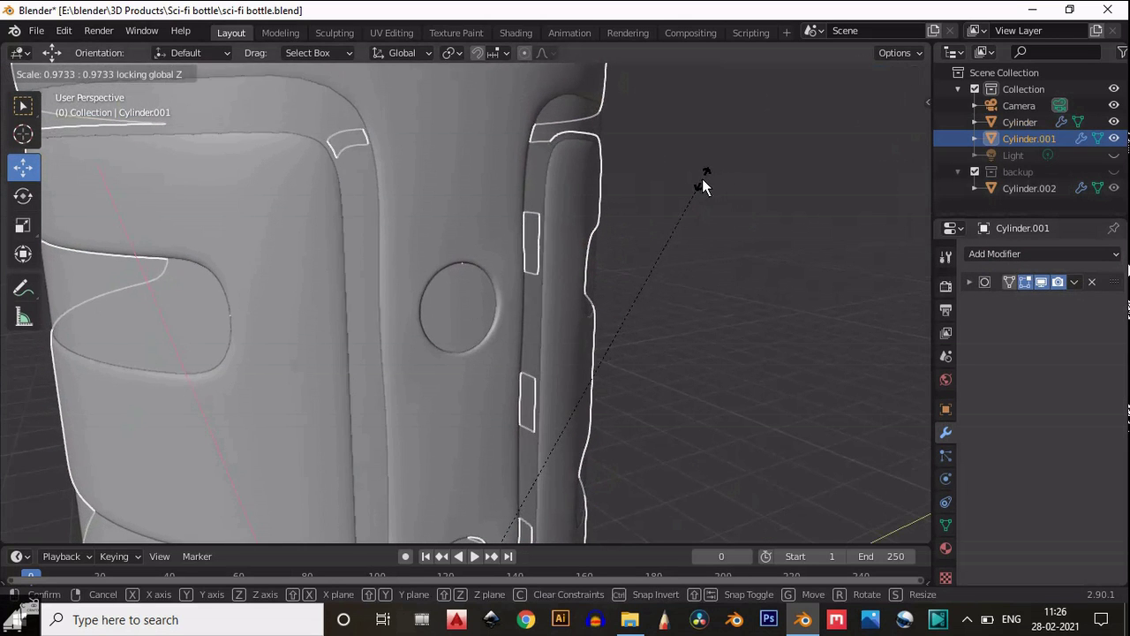
Step: Scale the sleeve slightly inward to fit the bottle more closely, locking the Z axis
click(746, 189)
key(s)
key(shift+z)
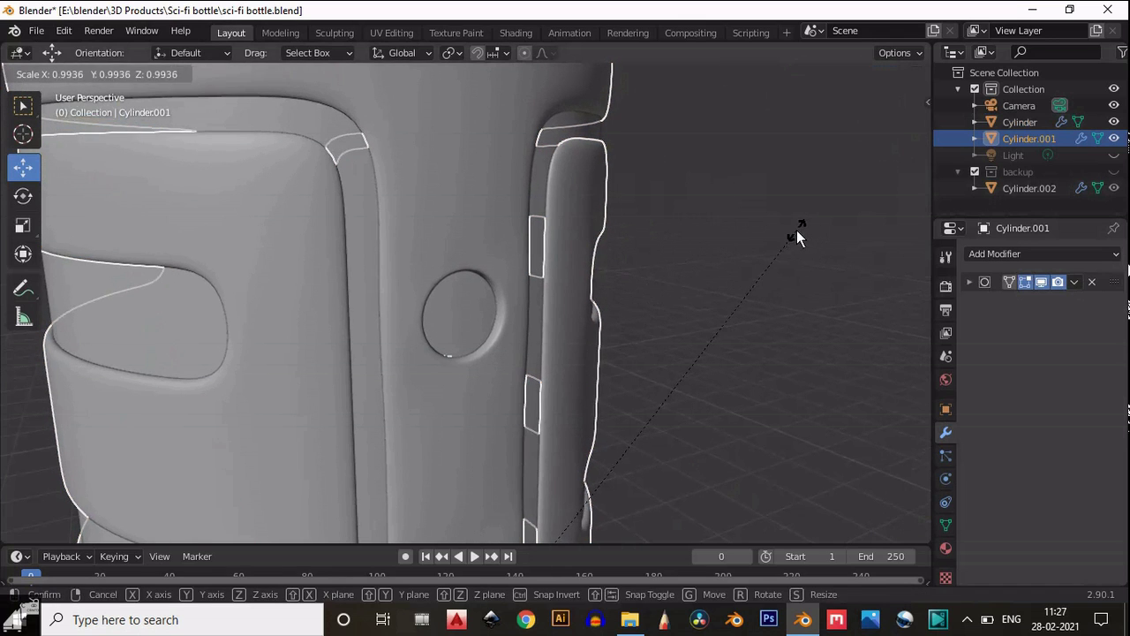
click(785, 229)
Step: Hide the inner bottle body and enter Edit Mode on the sleeve near the gap below its upper band
drag(887, 124, 665, 130)
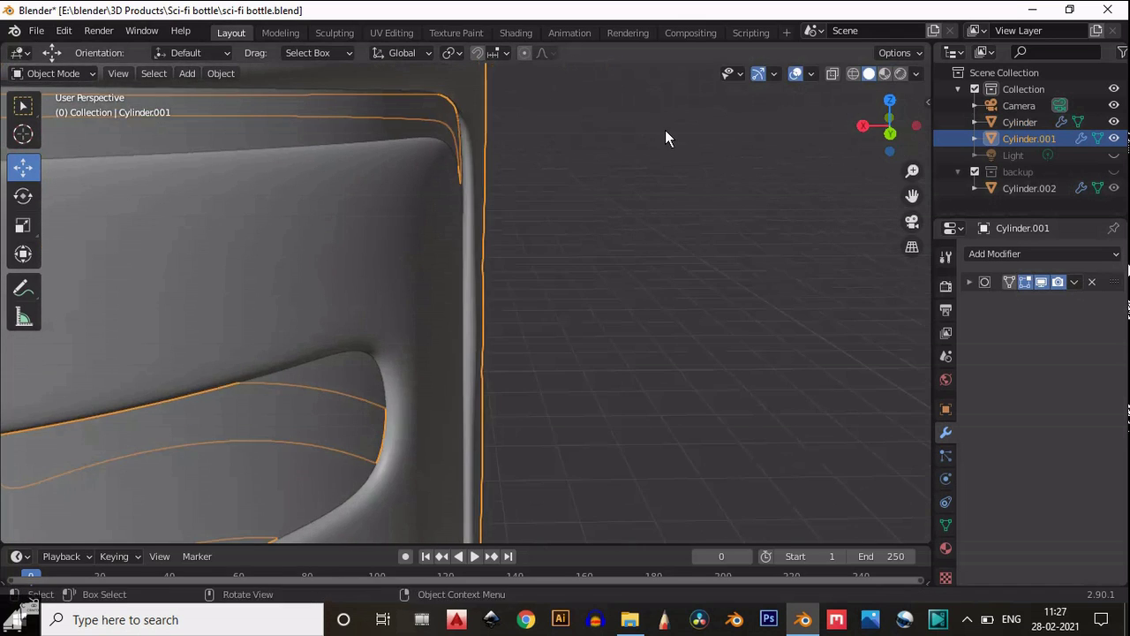
click(664, 129)
click(405, 191)
click(1114, 122)
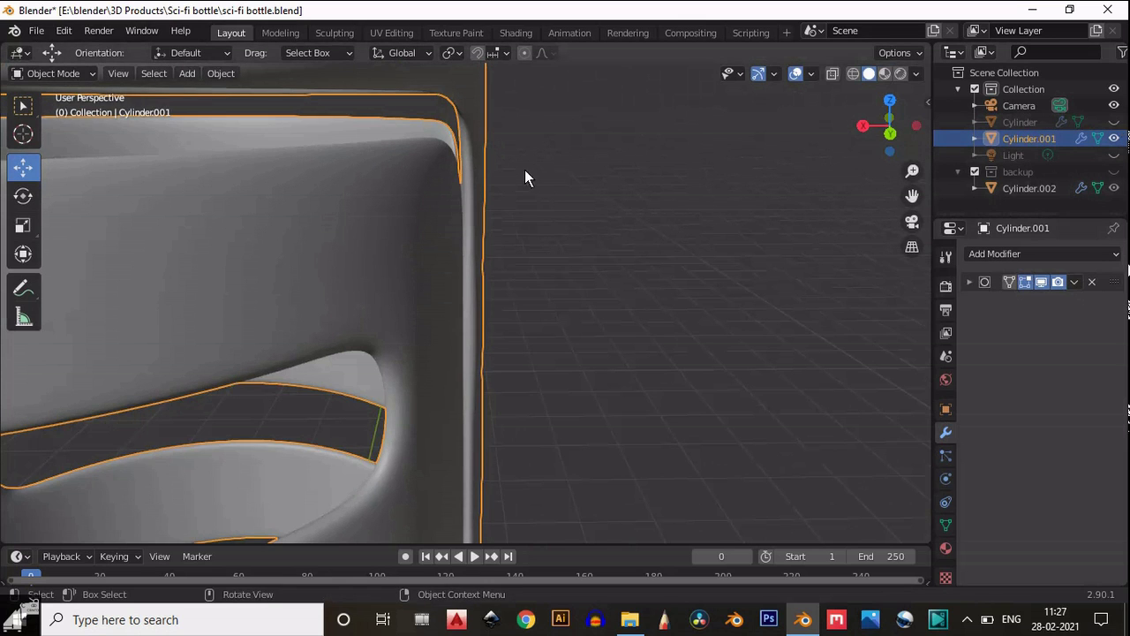
key(Tab)
drag(874, 125, 504, 215)
Step: Add a supporting edge loop along the thickness of the side panel's upper rim at factor -0.7
key(ctrl+r)
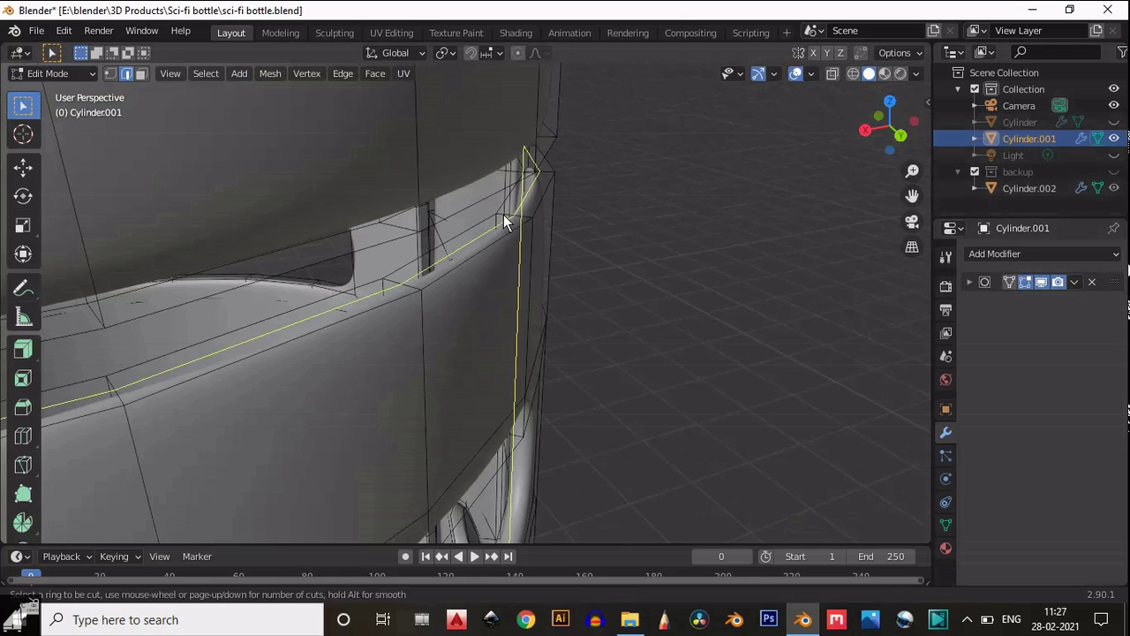
click(503, 214)
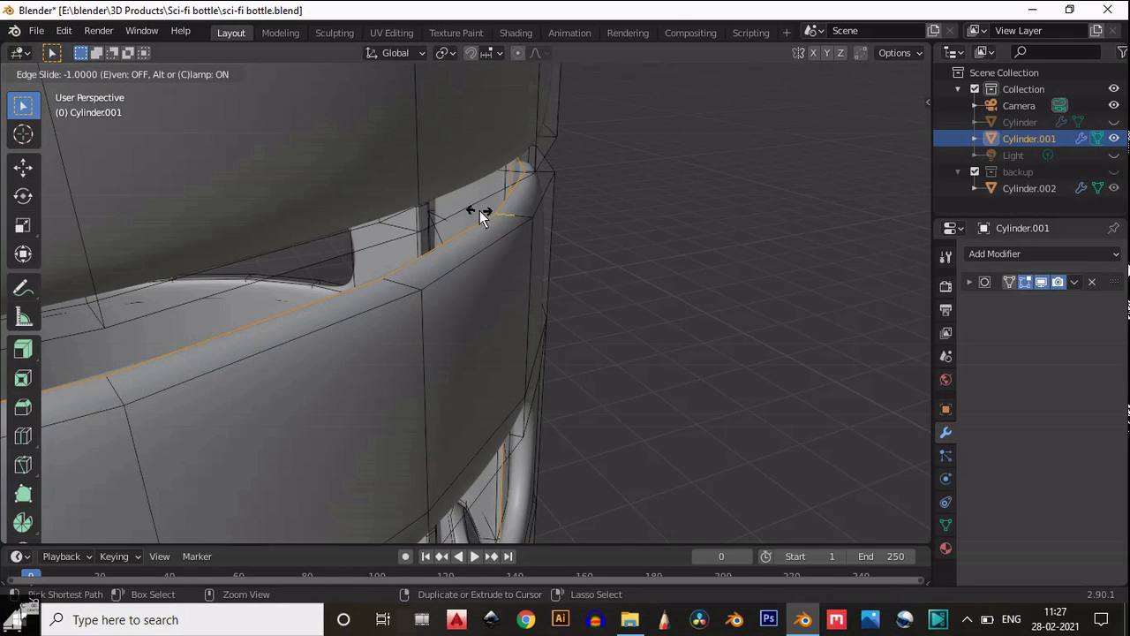
click(503, 213)
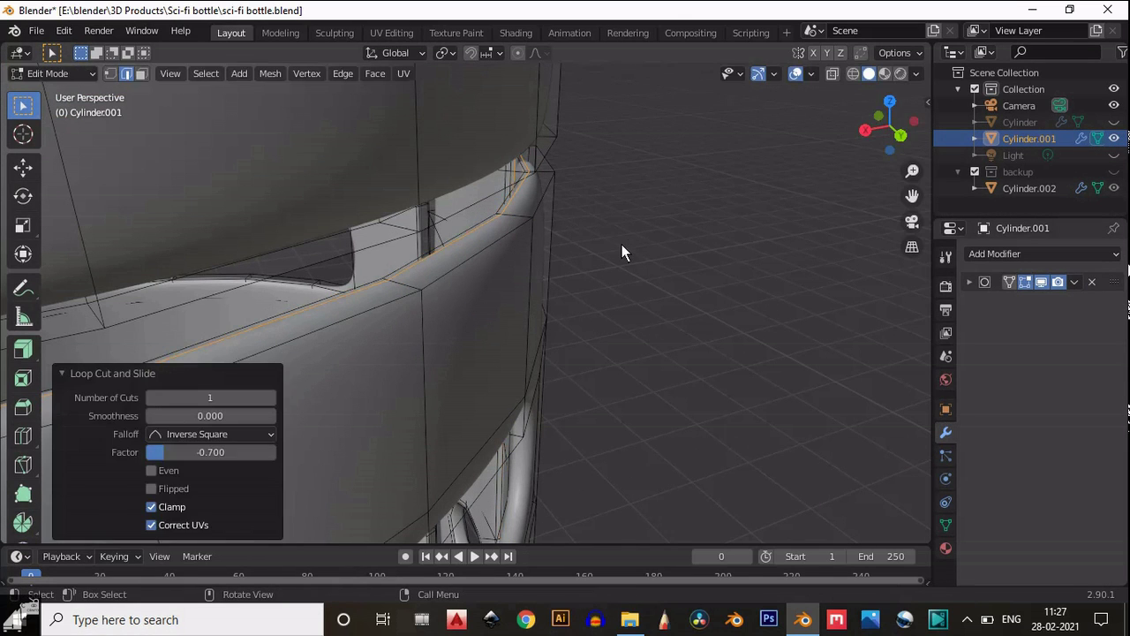
scroll(623, 246, down, 5)
scroll(556, 287, up, 5)
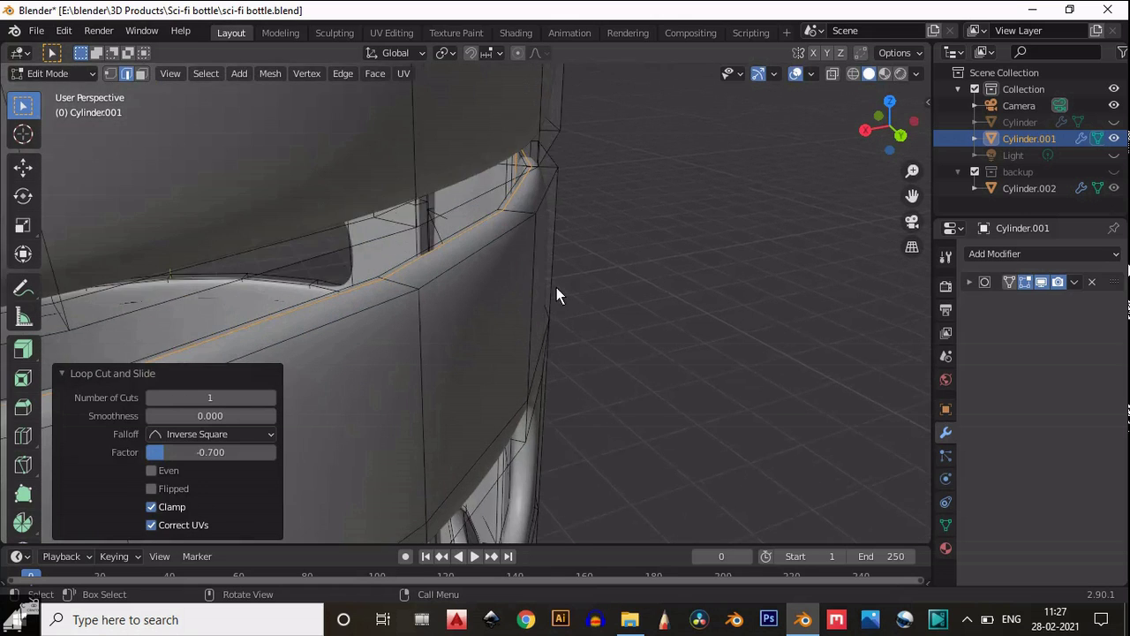
Step: Add a supporting edge loop on the side panel's outer face near its upper edge at factor -0.8
middle_drag(556, 294, 480, 318)
middle_drag(575, 321, 465, 265)
ctrl+middle_drag(411, 371, 403, 278)
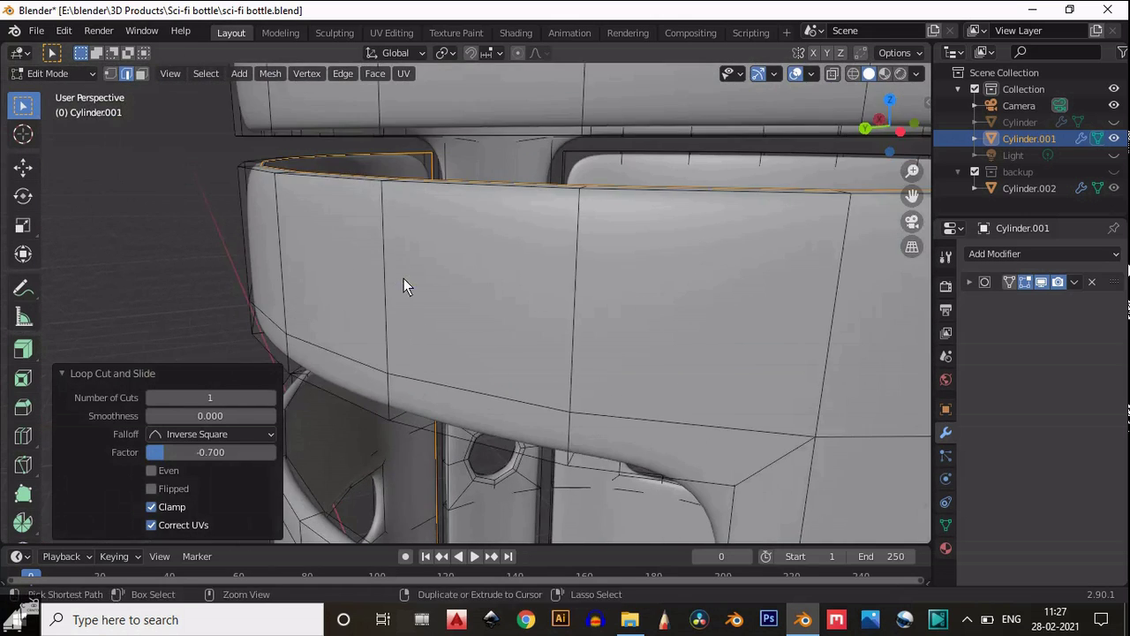
key(ctrl+r)
click(403, 278)
click(399, 198)
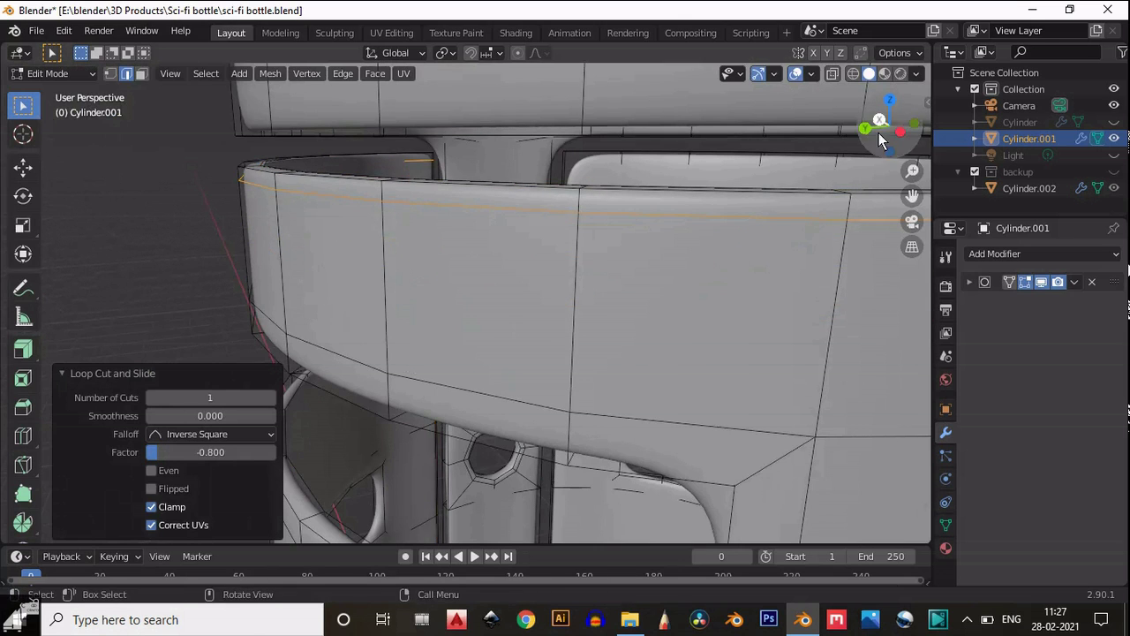
Step: Add a supporting edge loop at factor -0.8 along the underside rim of the panel band and hide the Subdivision modifier in the viewport
middle_drag(880, 140, 541, 471)
key(ctrl+r)
click(520, 458)
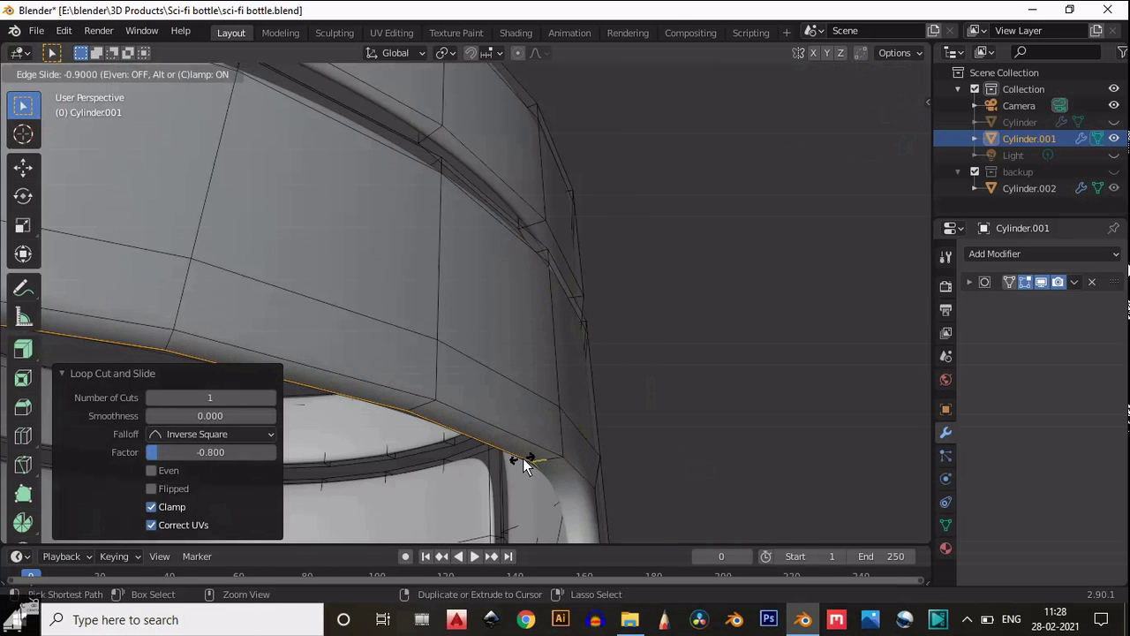
ctrl+click(524, 460)
click(1042, 283)
Step: Add a second supporting edge loop at factor 0.8 along the thickness of the slot rim beneath the panel band
drag(890, 132, 499, 431)
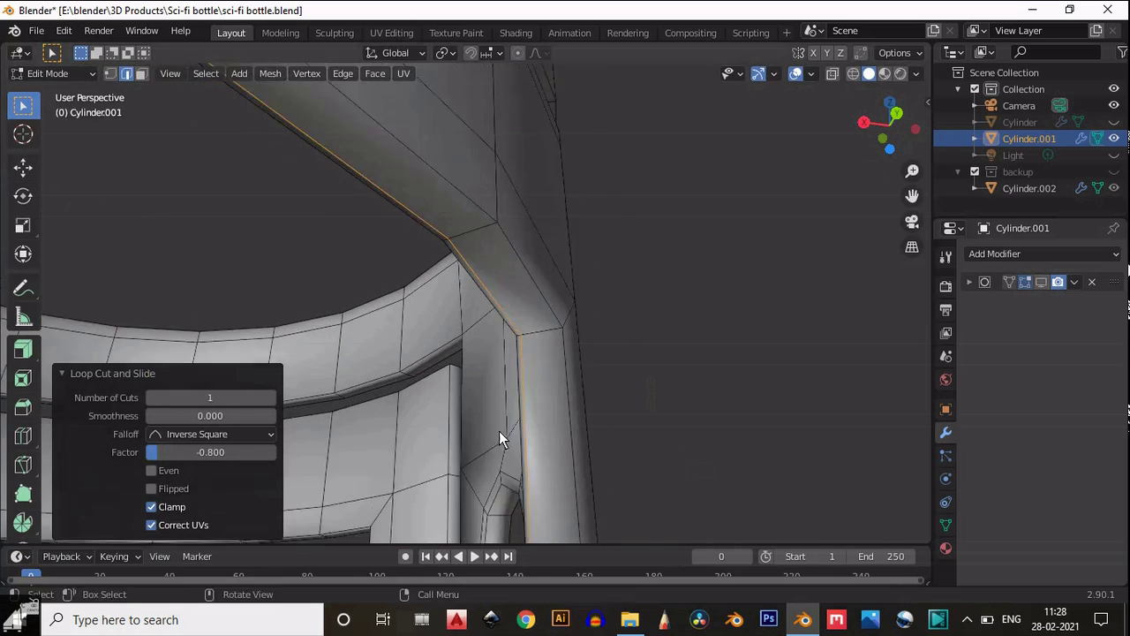
scroll(498, 430, up, 1)
key(ctrl+r)
click(566, 350)
ctrl+click(586, 349)
Step: Add a supporting edge loop along the upward-facing rim of the sleeve panel, close to one of its edges
drag(888, 129, 860, 217)
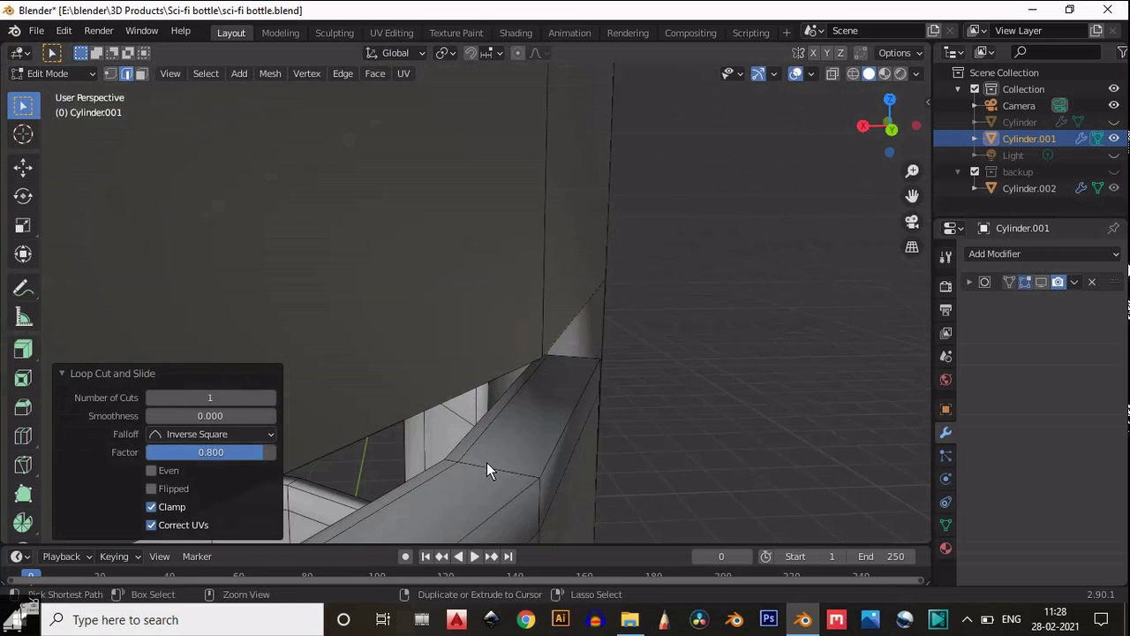
key(ctrl+r)
click(488, 465)
ctrl+click(516, 477)
Step: Add two supporting edge loops along the downward-facing rim above the panel gap, at factors -0.8 and 0.8
drag(889, 130, 886, 91)
scroll(487, 186, up, 1)
key(ctrl+r)
click(464, 187)
ctrl+click(439, 189)
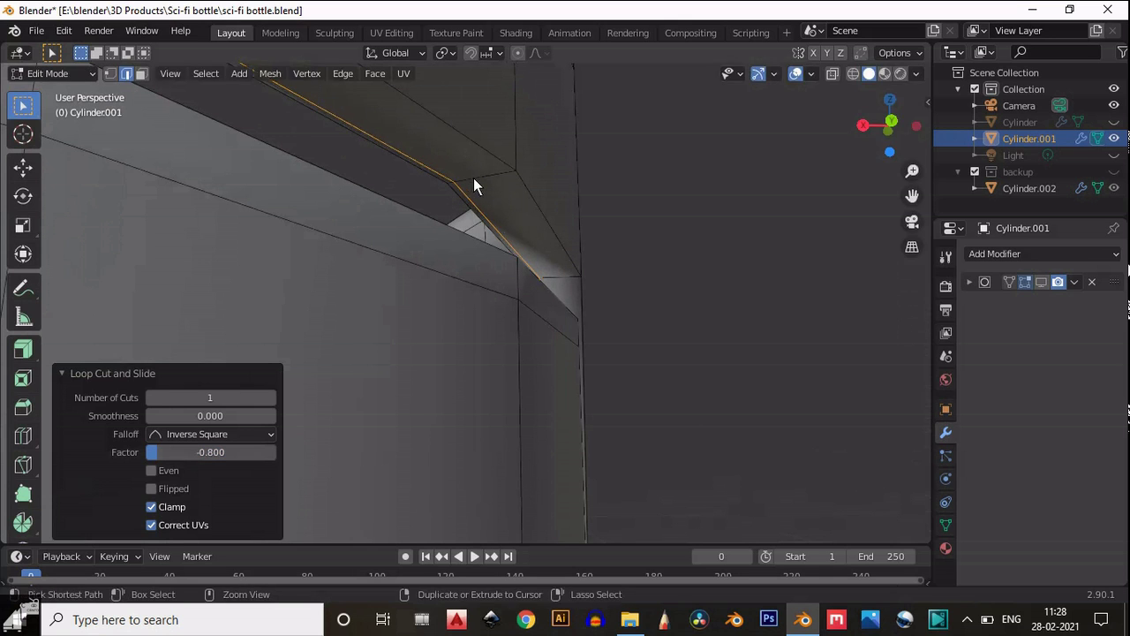
key(ctrl+r)
click(481, 181)
ctrl+click(501, 174)
Step: Add a supporting edge loop along the rim at the corner of the sleeve's panel opening at factor -0.8
scroll(530, 186, down, 3)
drag(889, 128, 583, 155)
scroll(551, 143, up, 5)
key(ctrl+r)
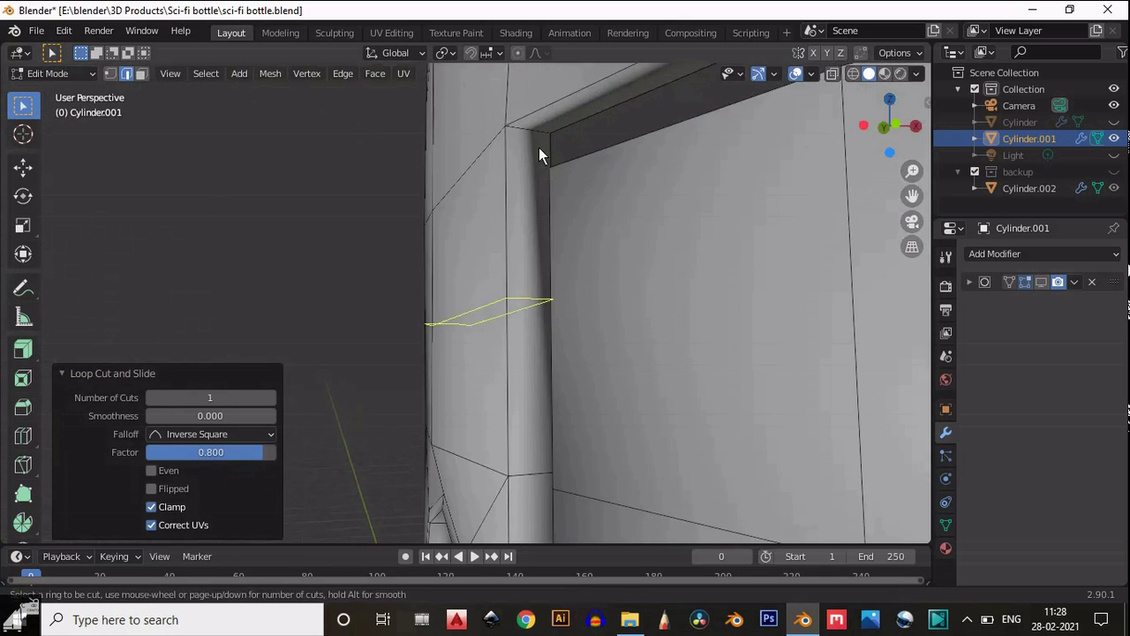
click(519, 131)
ctrl+click(539, 134)
Step: Add two supporting edge loops around the inner wall of the sleeve's lower side slot, at factors 0.8 and -0.8
scroll(543, 165, down, 5)
drag(890, 121, 102, 168)
scroll(586, 208, down, 4)
scroll(586, 207, up, 3)
drag(912, 196, 265, 455)
scroll(447, 430, up, 5)
scroll(427, 381, down, 2)
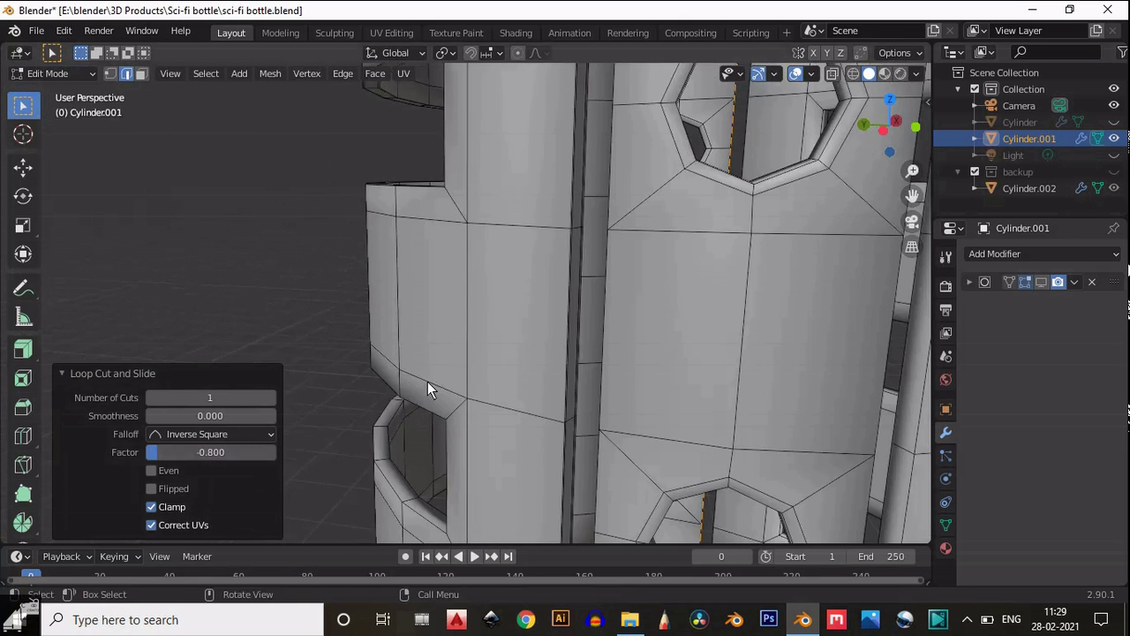
scroll(379, 290, up, 1)
scroll(372, 133, down, 2)
drag(914, 199, 56, 454)
drag(890, 115, 909, 192)
scroll(536, 417, up, 4)
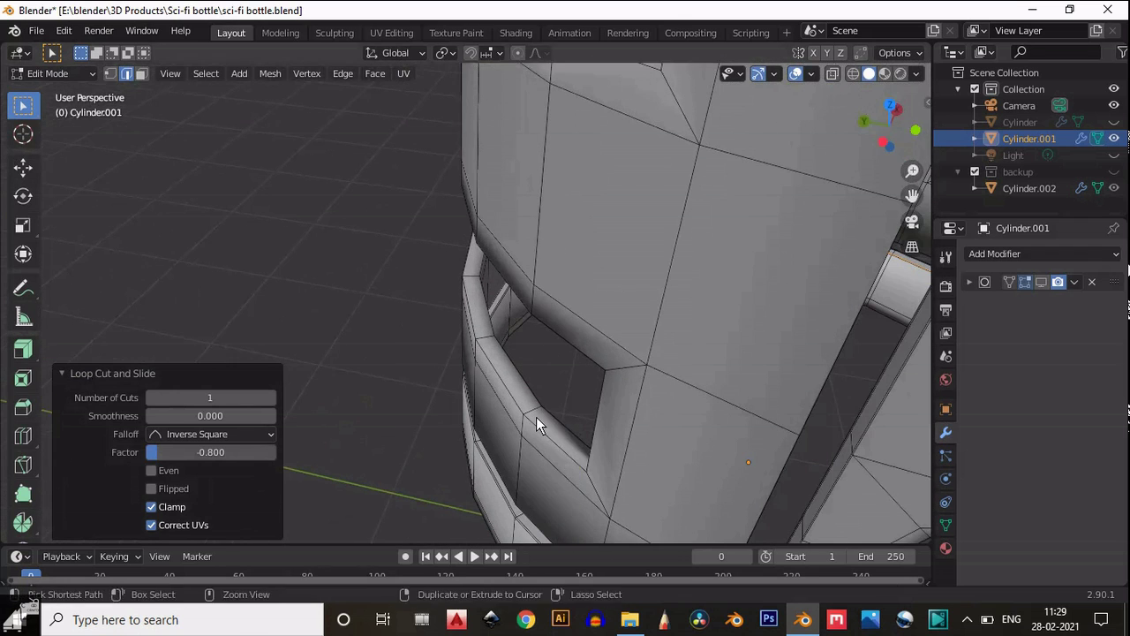
key(ctrl+r)
click(535, 415)
click(528, 406)
key(ctrl+r)
click(528, 407)
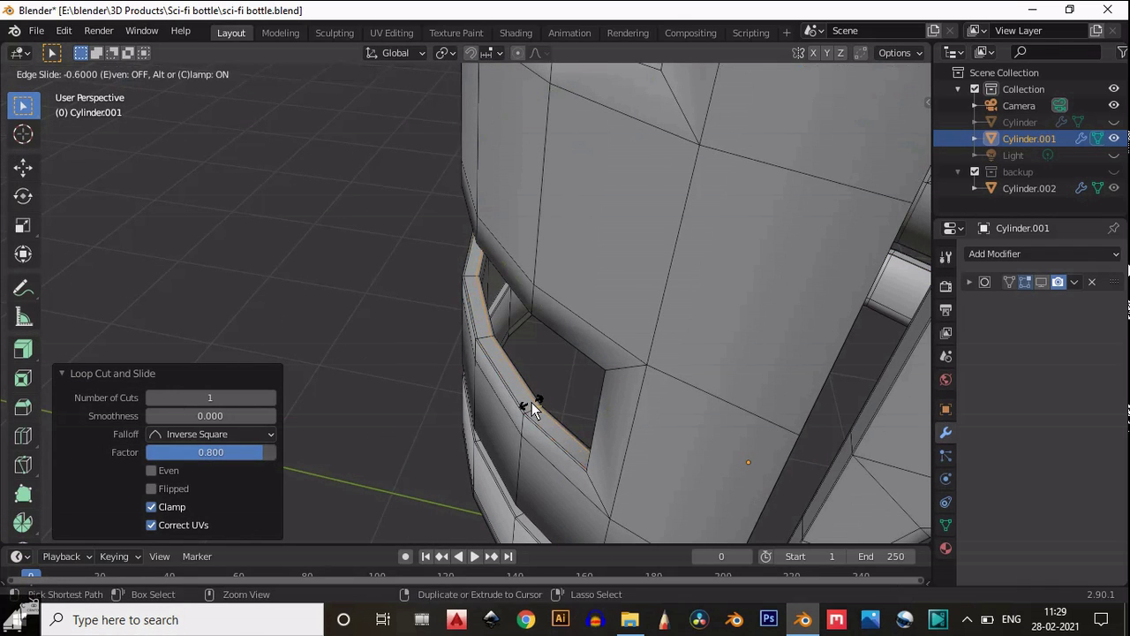
click(533, 399)
Step: Add two supporting edge loops around the inner wall of the next slot above, one of them at factor -0.8
middle_drag(532, 399, 580, 315)
key(ctrl+r)
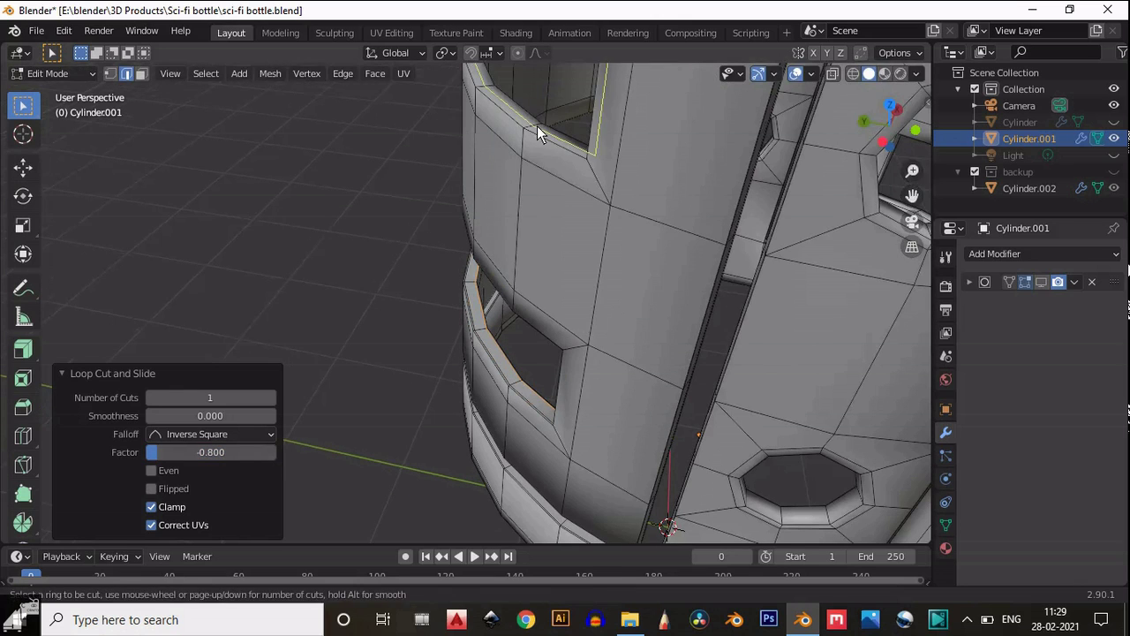
click(535, 125)
click(533, 125)
key(ctrl+r)
click(540, 124)
click(542, 123)
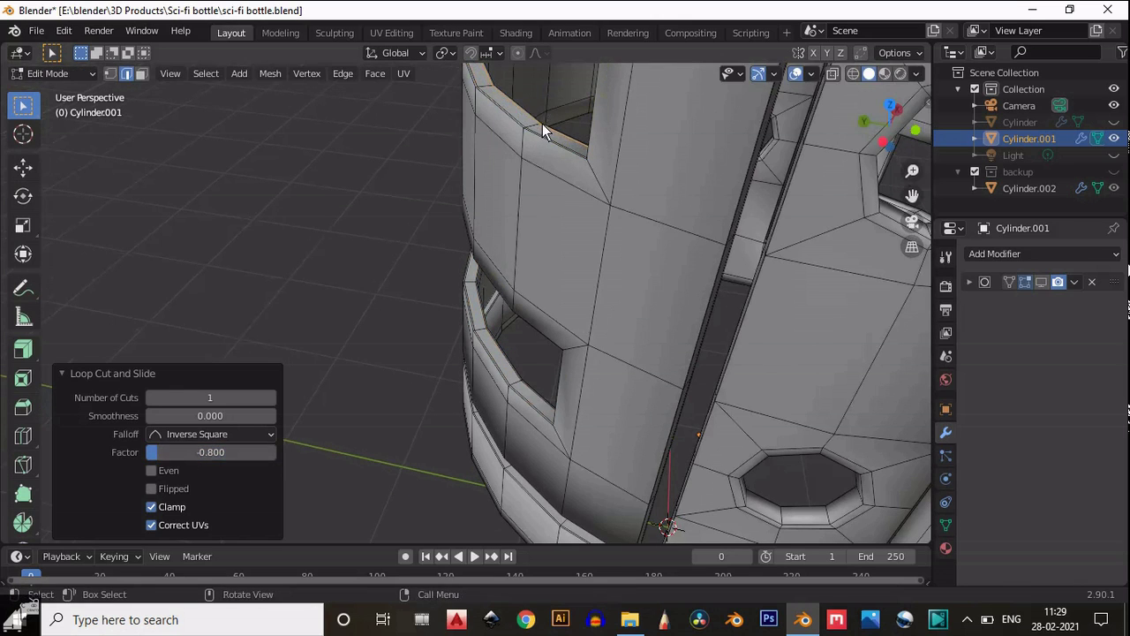
Step: Try adding two evenly spaced edge loops around the inner wall of a round hole in the sleeve
scroll(542, 124, down, 5)
drag(913, 198, 909, 253)
drag(889, 139, 62, 159)
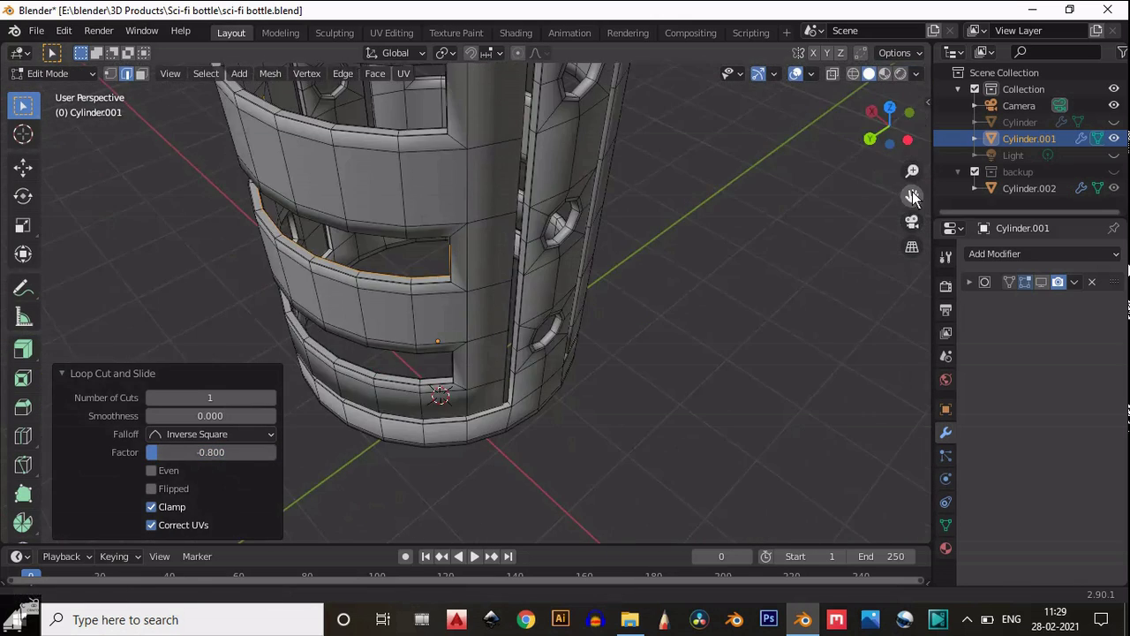
scroll(595, 321, up, 5)
drag(913, 197, 679, 101)
scroll(582, 262, up, 3)
key(ctrl+r)
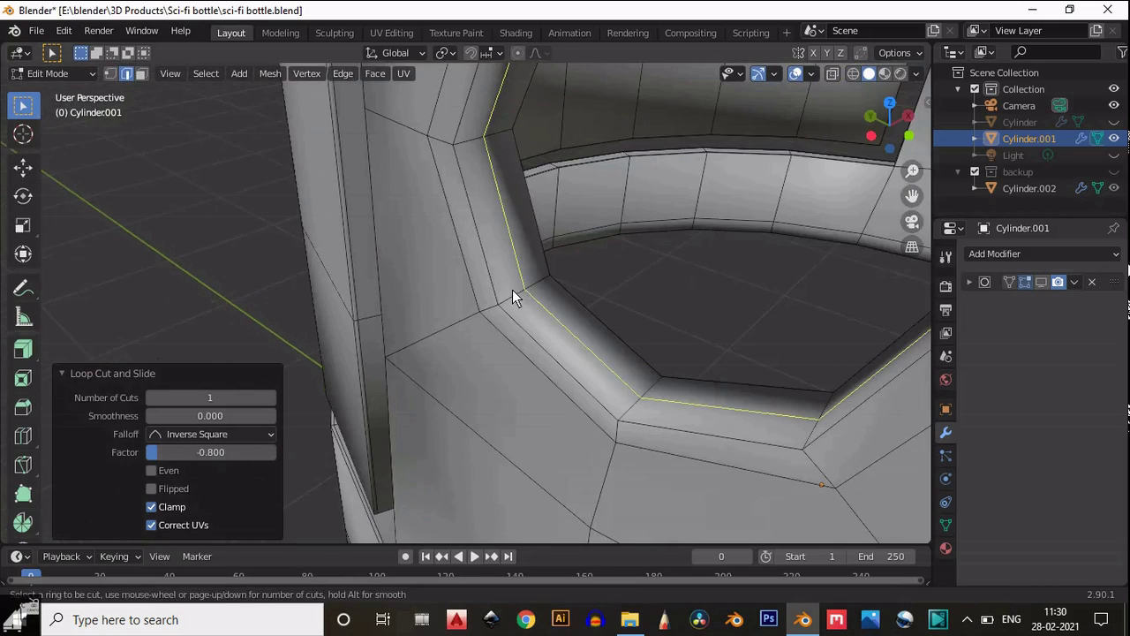
scroll(512, 290, up, 1)
click(512, 290)
right_click(520, 279)
Step: Undo the two edge loops around the round hole and leave the loop cut command
scroll(520, 279, down, 5)
drag(913, 198, 892, 424)
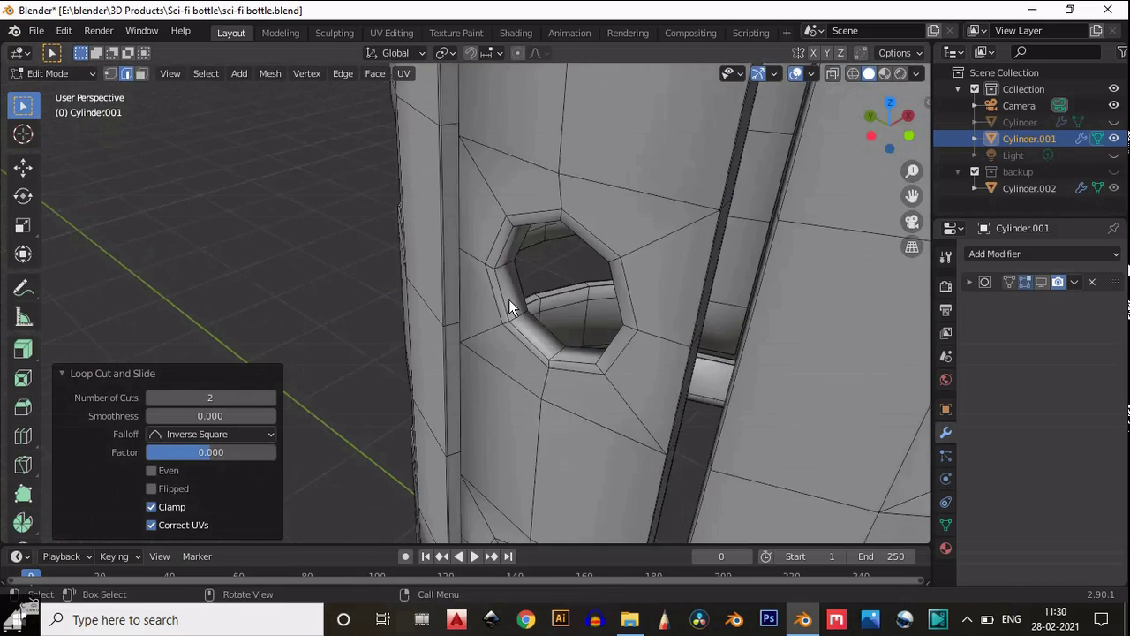
scroll(520, 283, down, 6)
scroll(524, 279, up, 2)
scroll(522, 285, down, 1)
key(ctrl+z)
key(ctrl+r)
key(Escape)
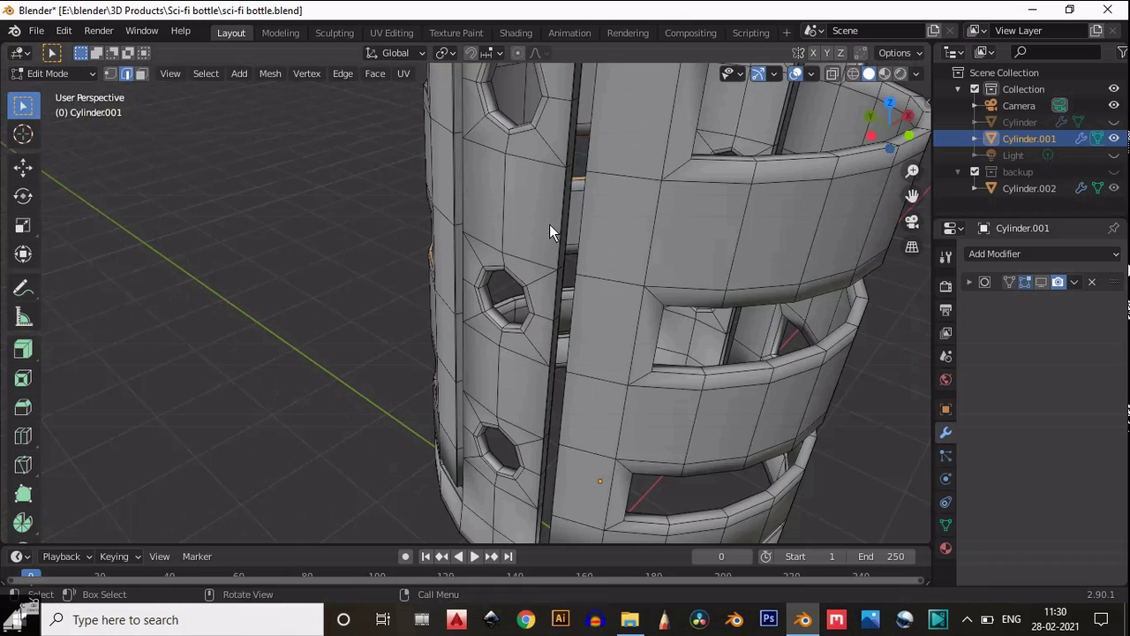
Step: Symmetrize the whole sleeve mesh with the direction set to +Y to -Y
key(a)
click(271, 73)
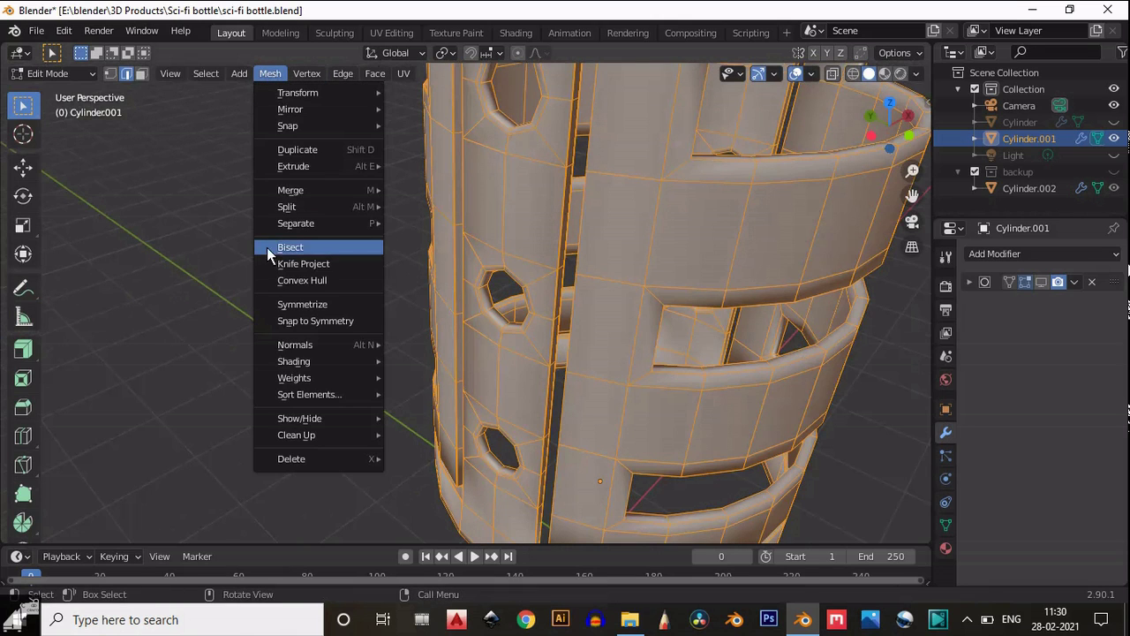
click(294, 301)
click(163, 509)
click(166, 469)
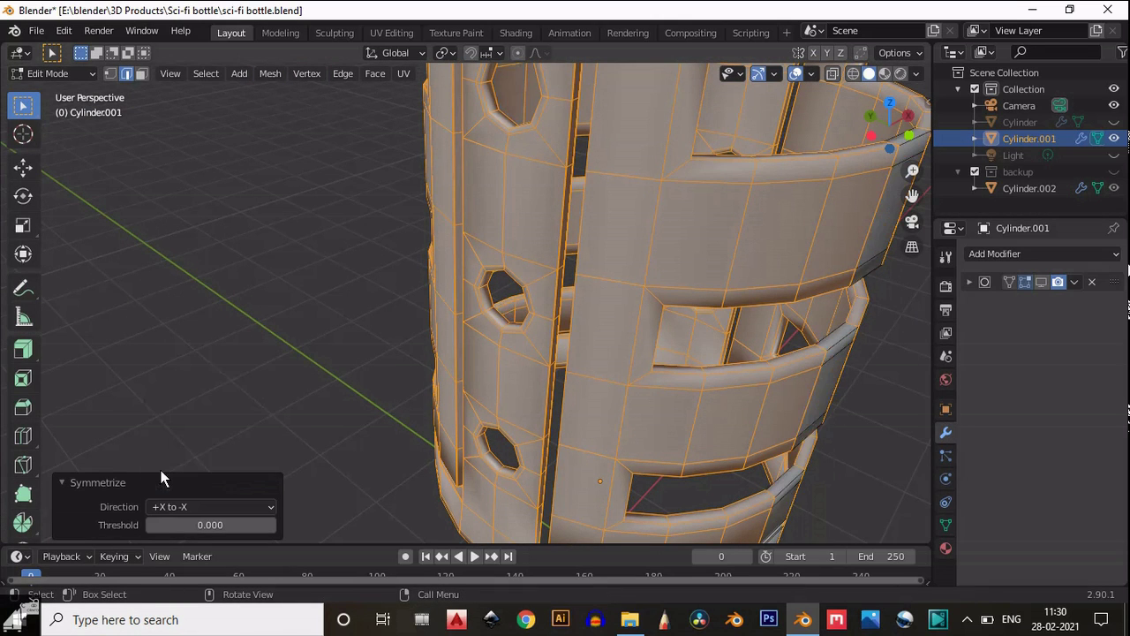
click(263, 508)
click(232, 432)
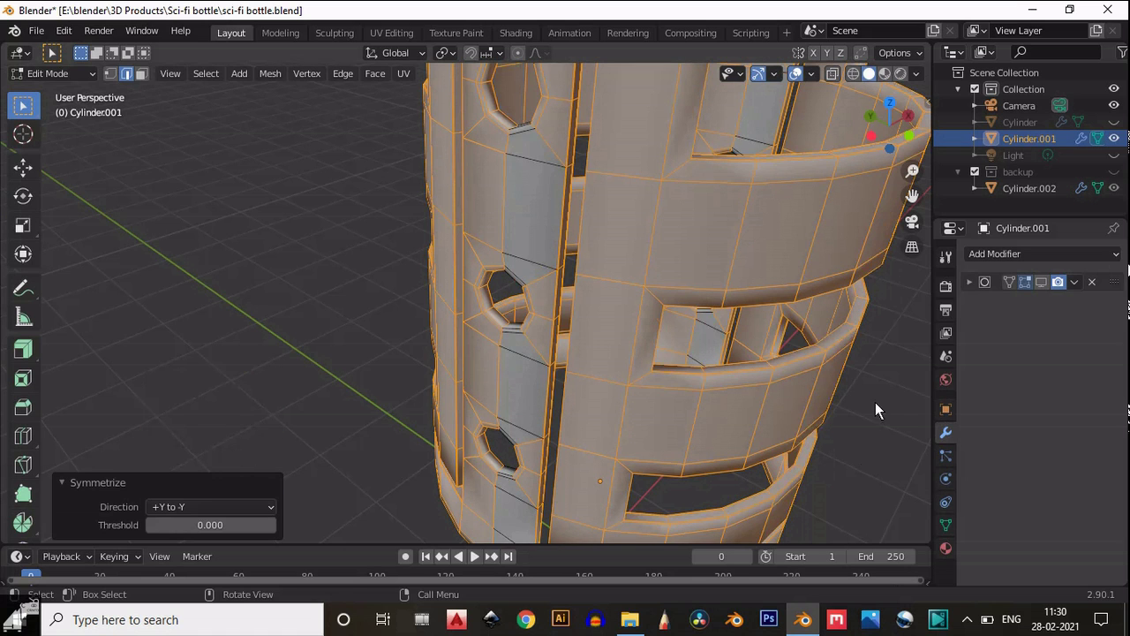
Step: Add one supporting edge loop near the inner edge of a sleeve slot's wall, at factor -0.8
drag(916, 196, 714, 130)
scroll(672, 295, up, 6)
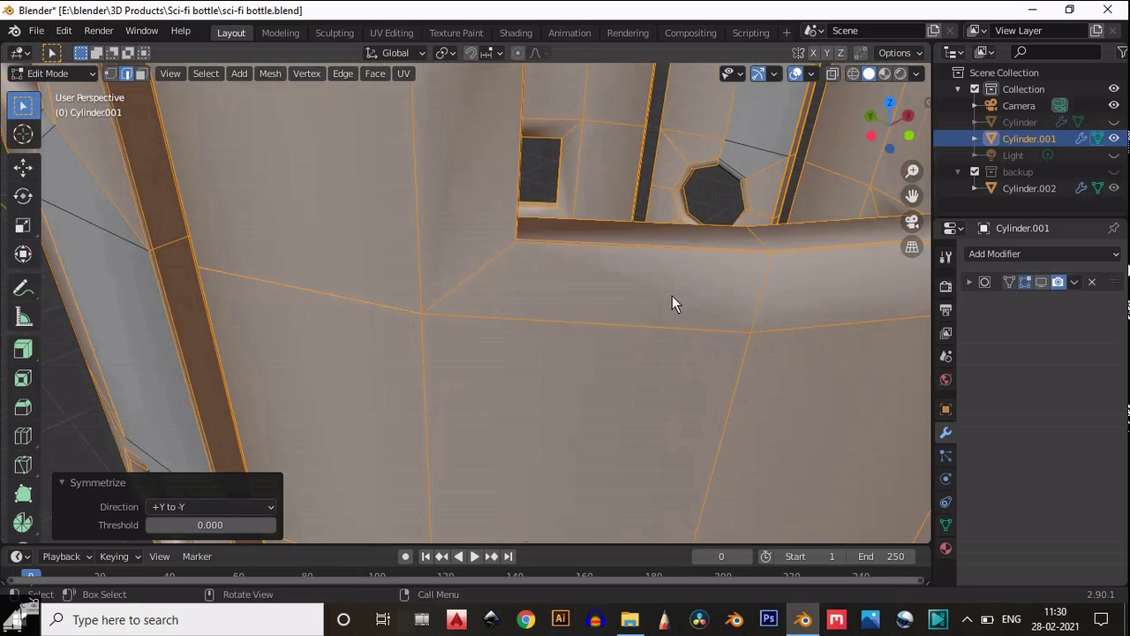
drag(892, 129, 723, 142)
key(ctrl+r)
click(556, 290)
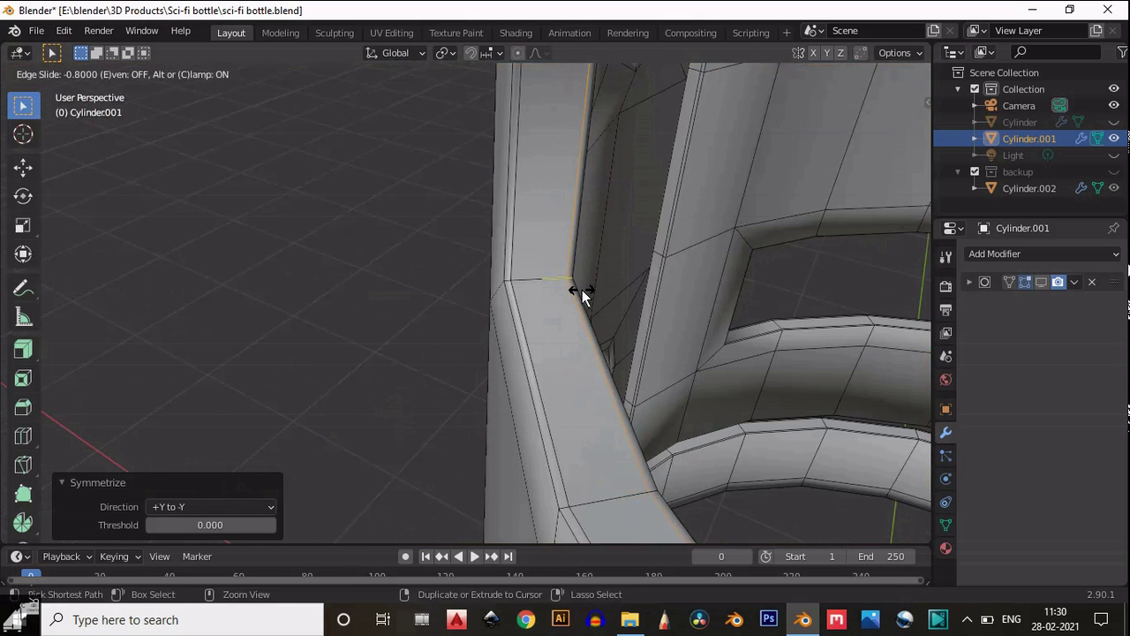
click(582, 289)
Step: Add one supporting edge loop at factor -0.8 along the wall of the middle slot on another side of the sleeve
scroll(590, 288, down, 1)
scroll(592, 287, down, 4)
drag(912, 196, 878, 183)
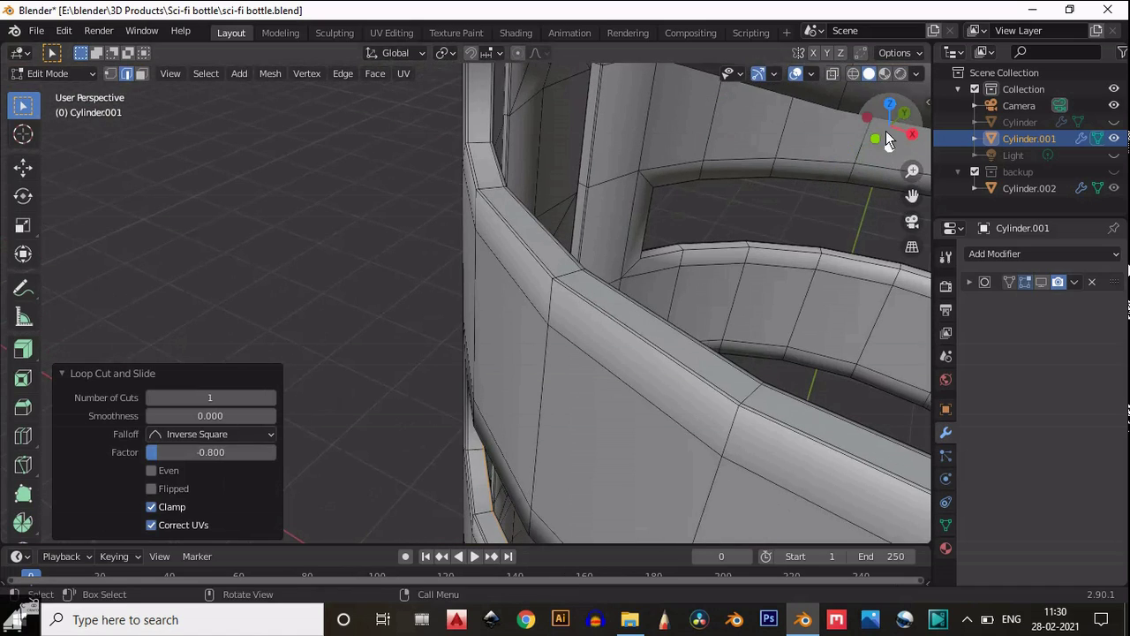
drag(890, 133, 218, 91)
scroll(218, 91, down, 6)
drag(908, 203, 331, 209)
scroll(788, 245, up, 5)
drag(876, 141, 683, 436)
scroll(505, 292, up, 5)
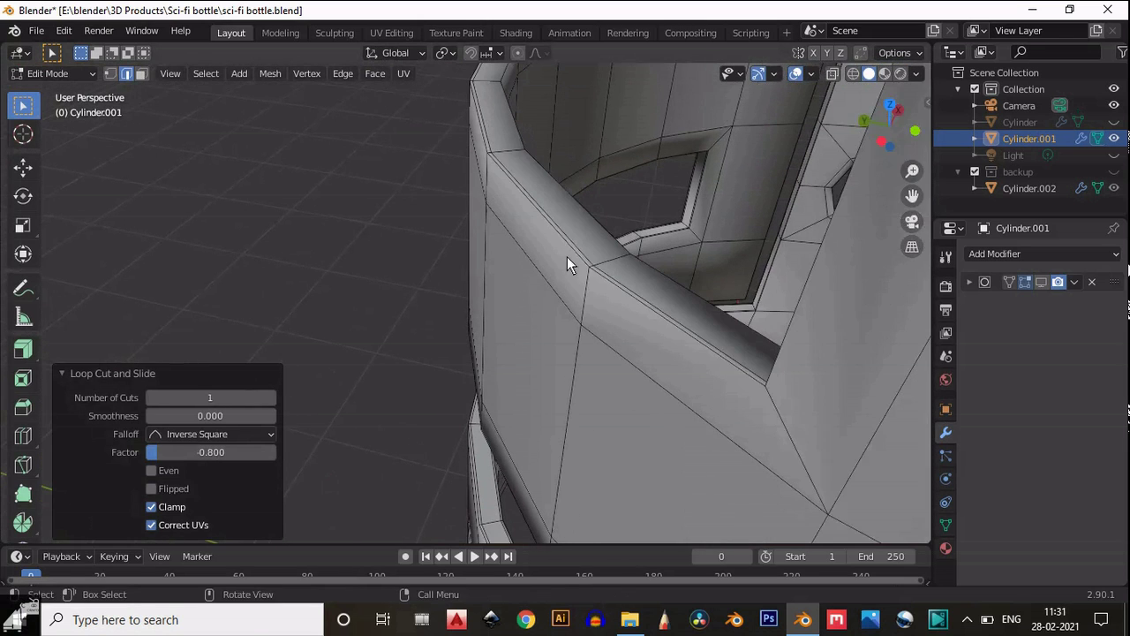
key(ctrl+r)
click(607, 253)
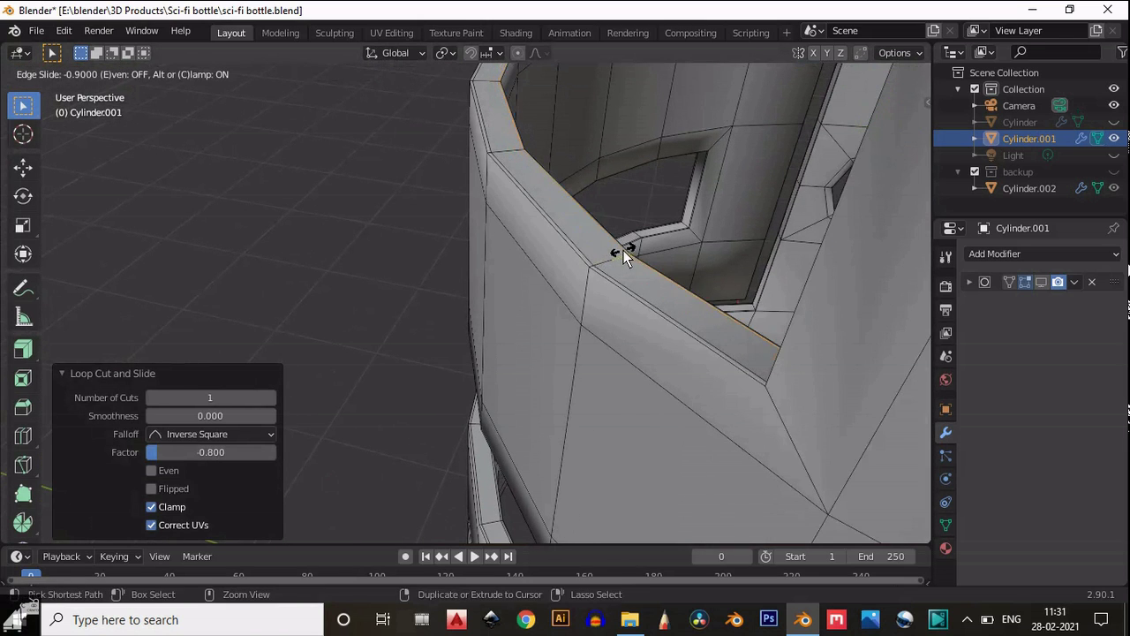
ctrl+click(620, 251)
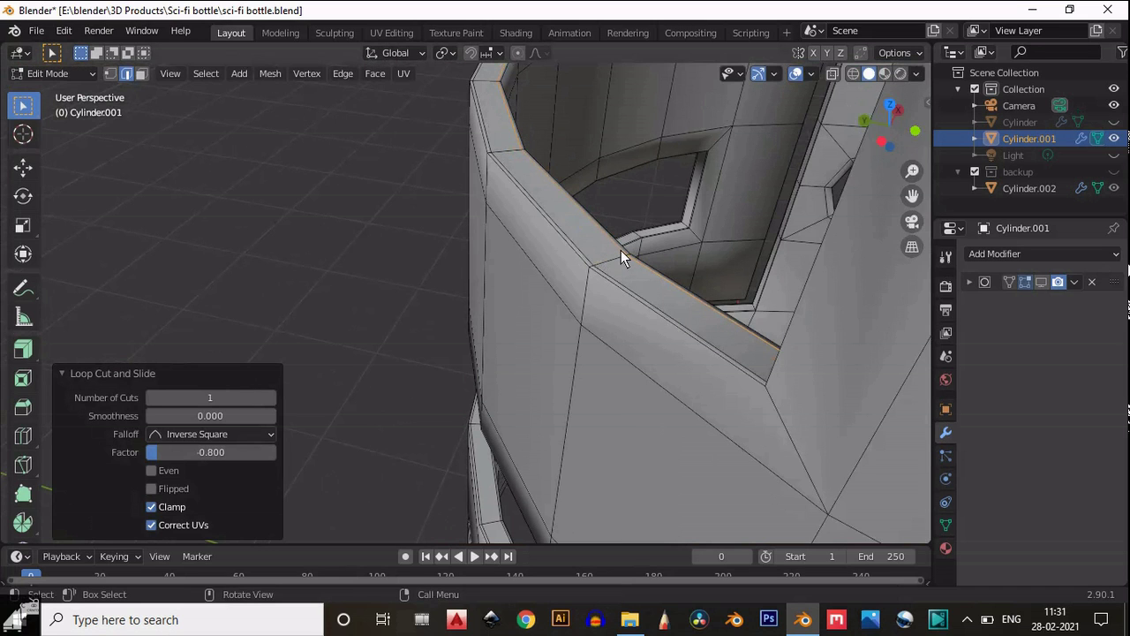
scroll(621, 256, down, 5)
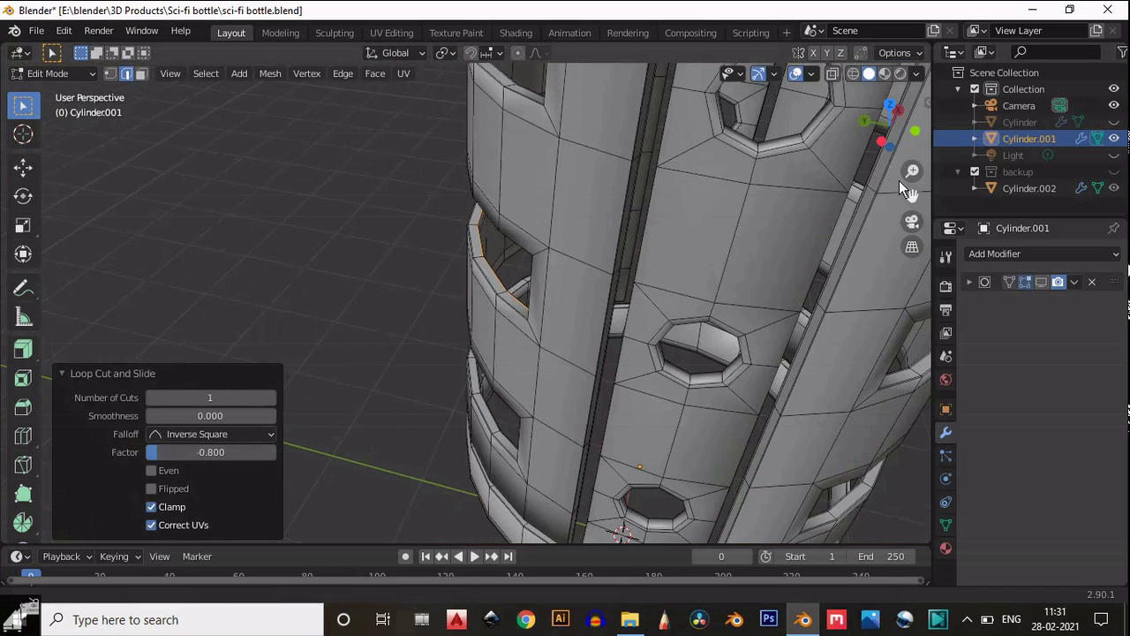
drag(912, 195, 727, 118)
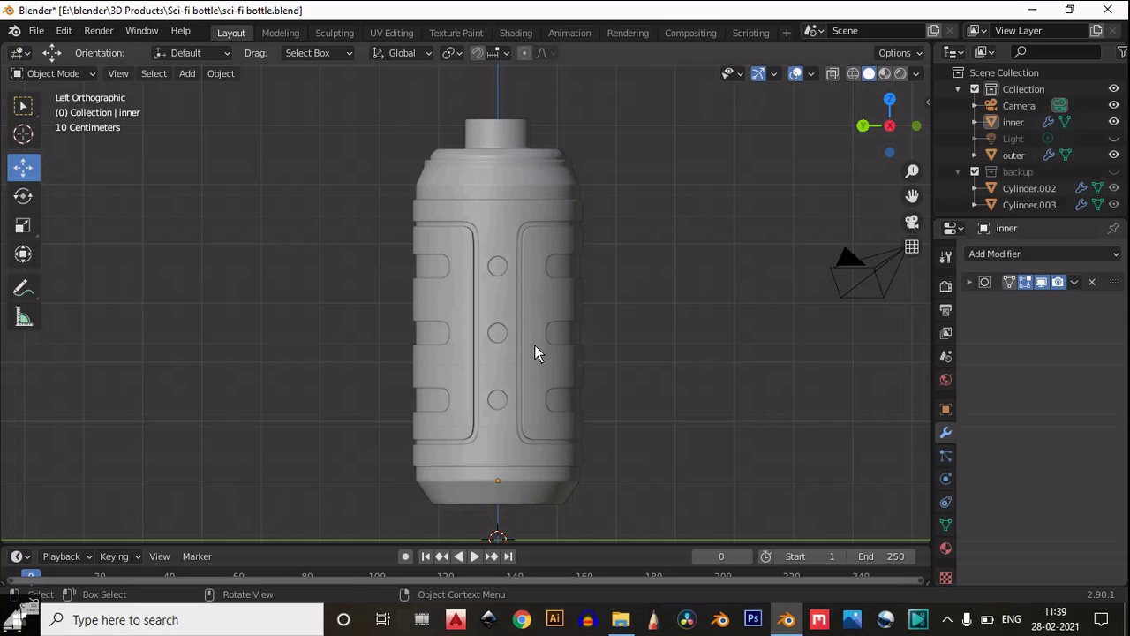
Step: Hide the outer sleeve object and select the inner bottle body
click(534, 346)
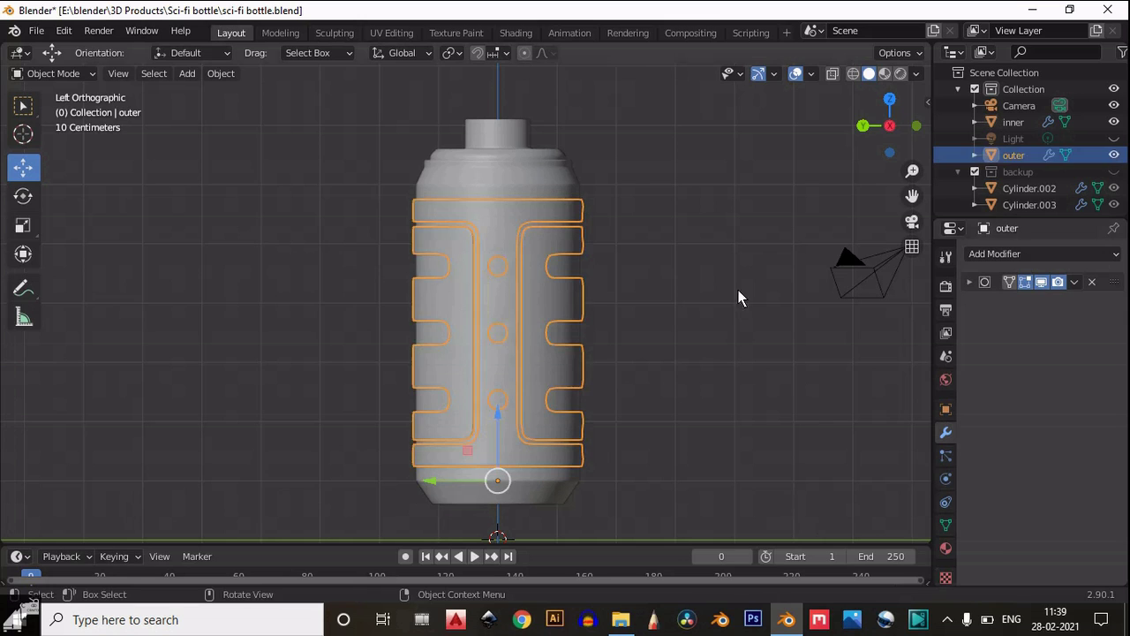
click(1114, 155)
click(533, 206)
scroll(585, 207, up, 2)
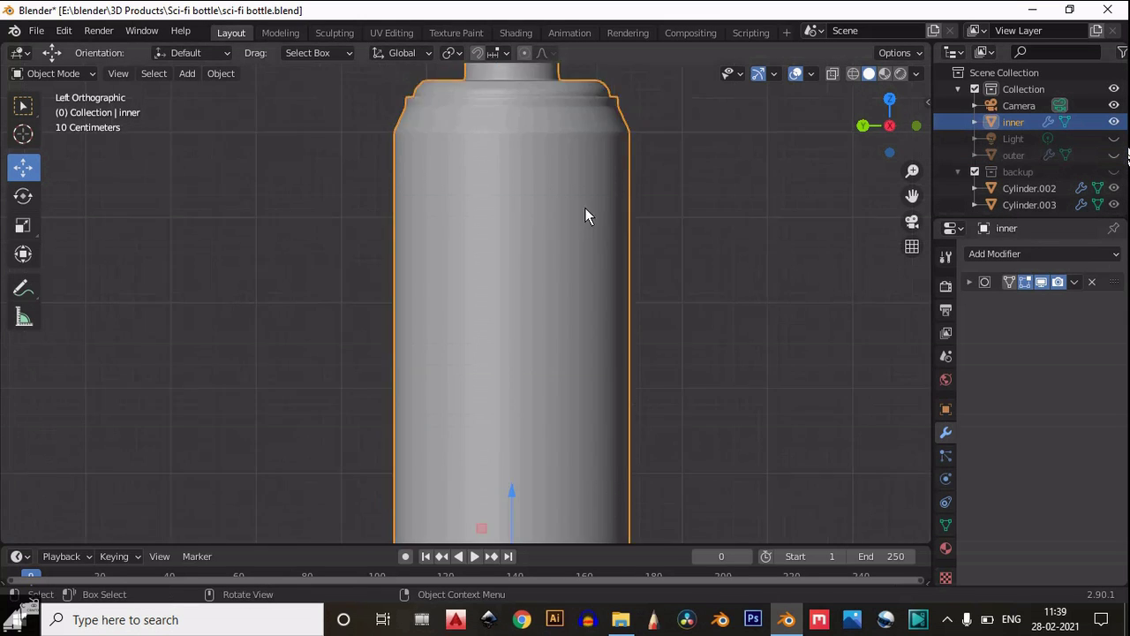
scroll(585, 208, down, 2)
scroll(690, 182, down, 1)
middle_drag(692, 291, 702, 421)
scroll(701, 421, up, 2)
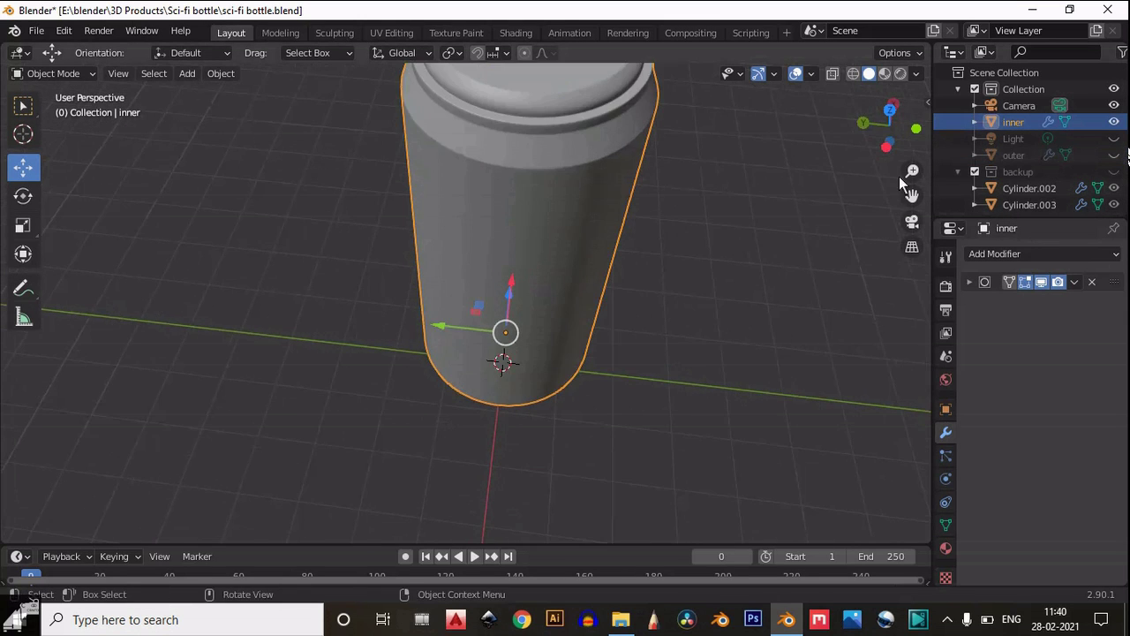
drag(912, 195, 868, 458)
Step: Add a Solidify modifier to the inner bottle and place it above the Subdivision Surface modifier
click(1013, 269)
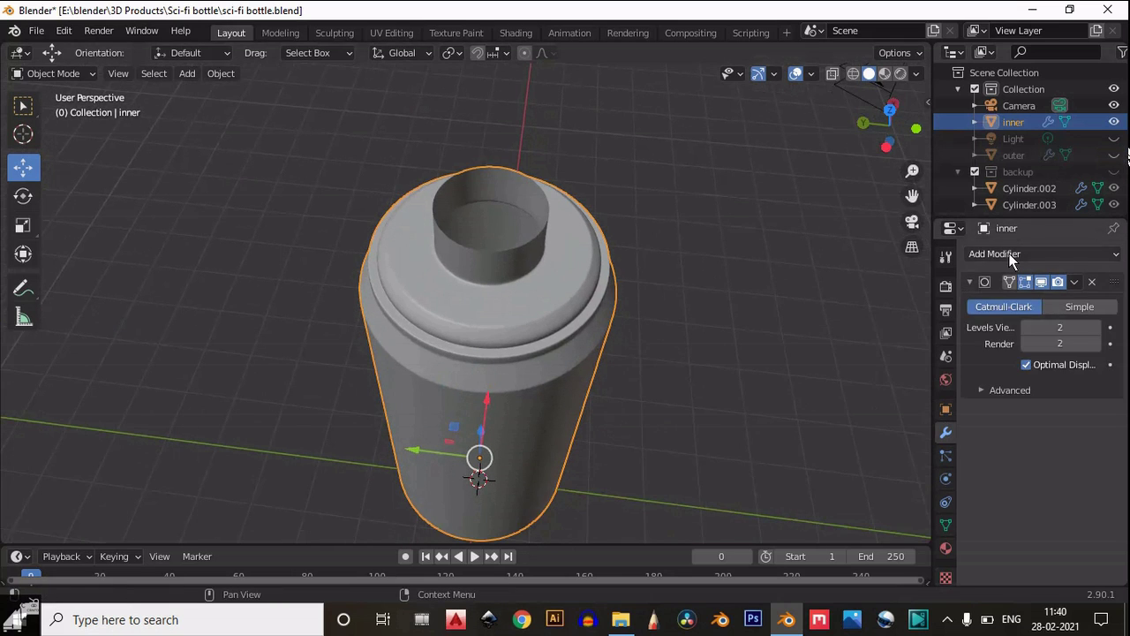
click(1013, 255)
click(969, 413)
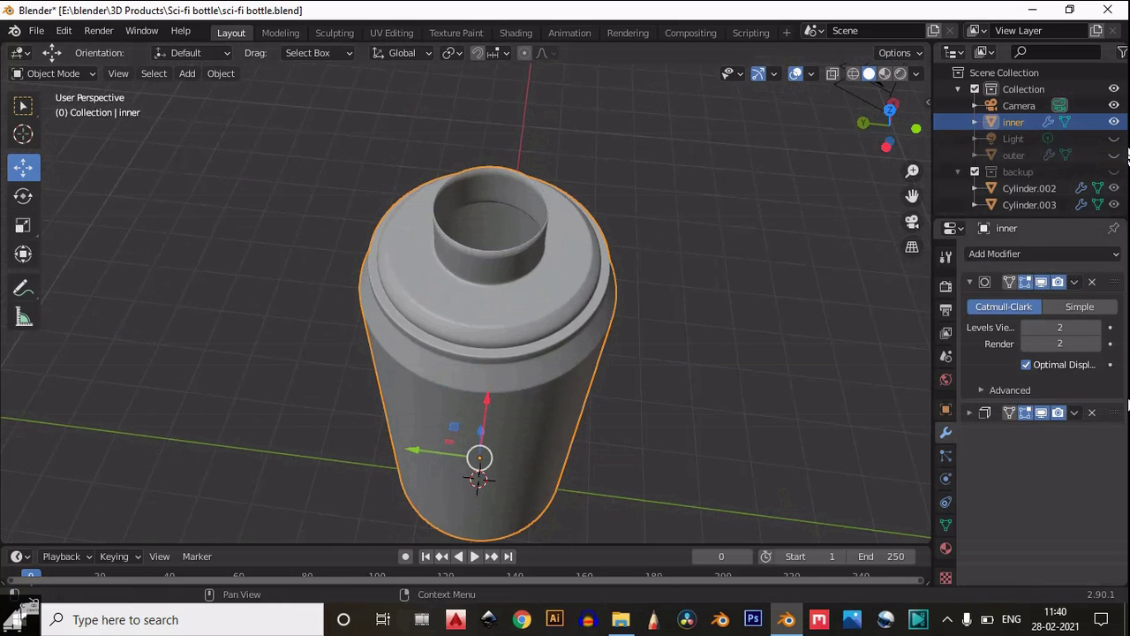
drag(1114, 413, 1114, 282)
click(969, 305)
click(969, 281)
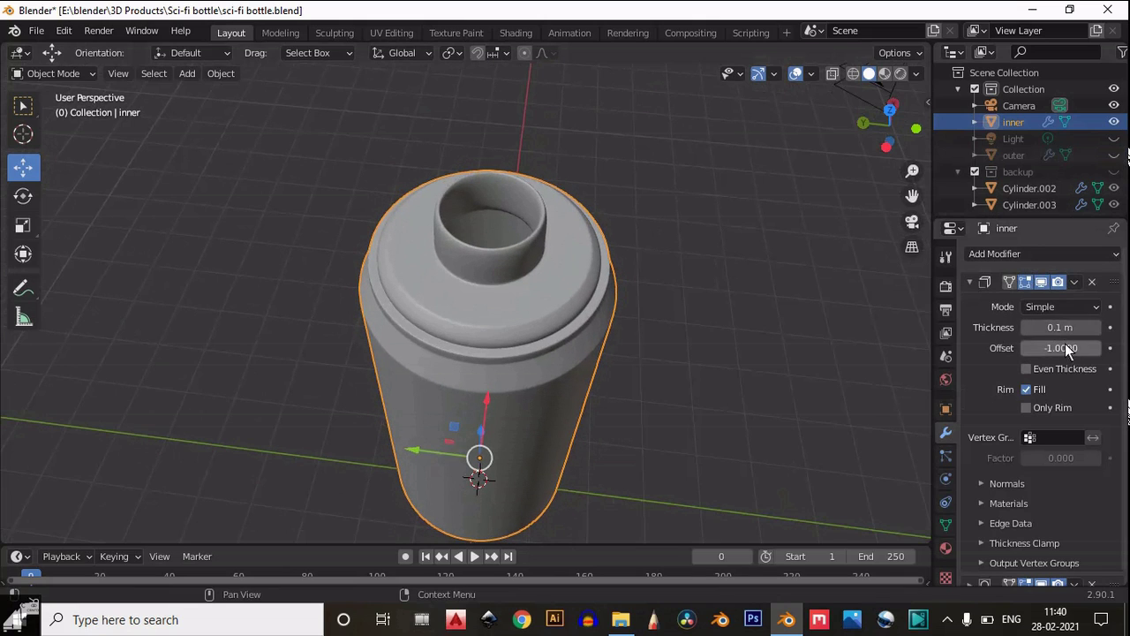
Step: Set the Solidify thickness of the inner bottle to 0.08 m
drag(1059, 328, 1058, 326)
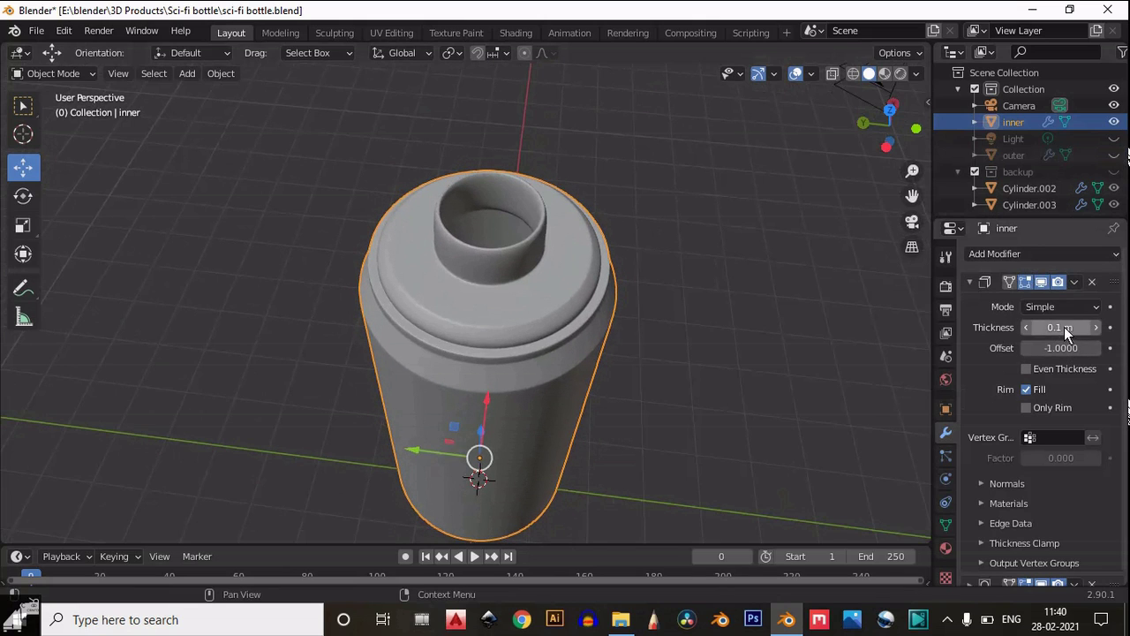
click(1064, 327)
text(0.08)
key(Return)
Step: Turn off the subdivision's viewport display and apply the Solidify modifier on the inner bottle
scroll(573, 278, up, 4)
click(969, 282)
scroll(726, 270, down, 3)
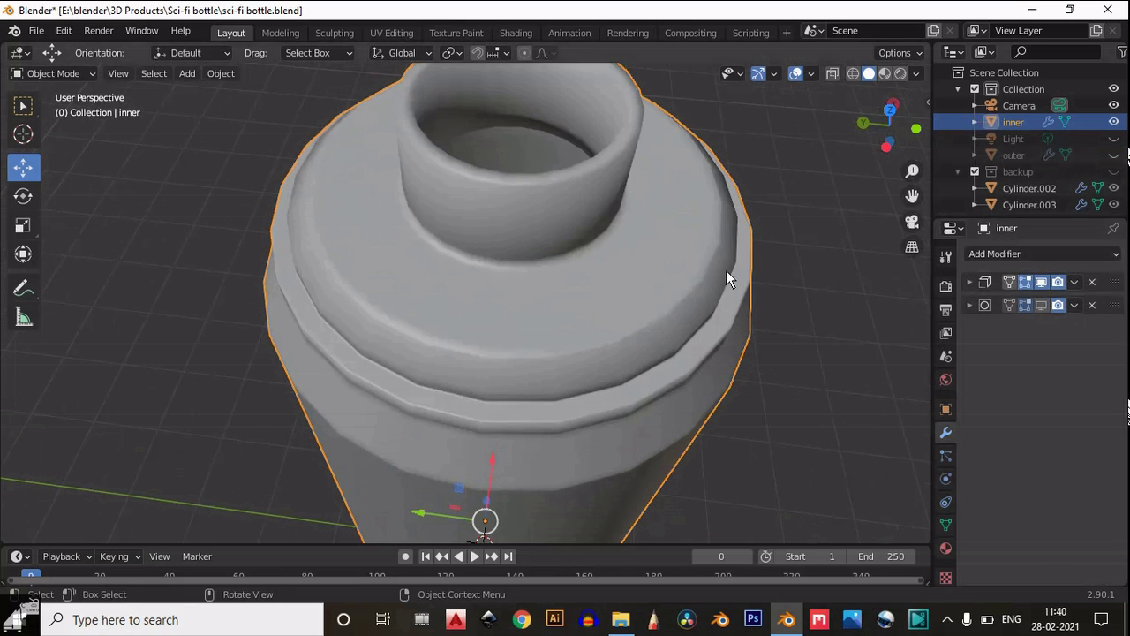
click(1075, 282)
click(1030, 300)
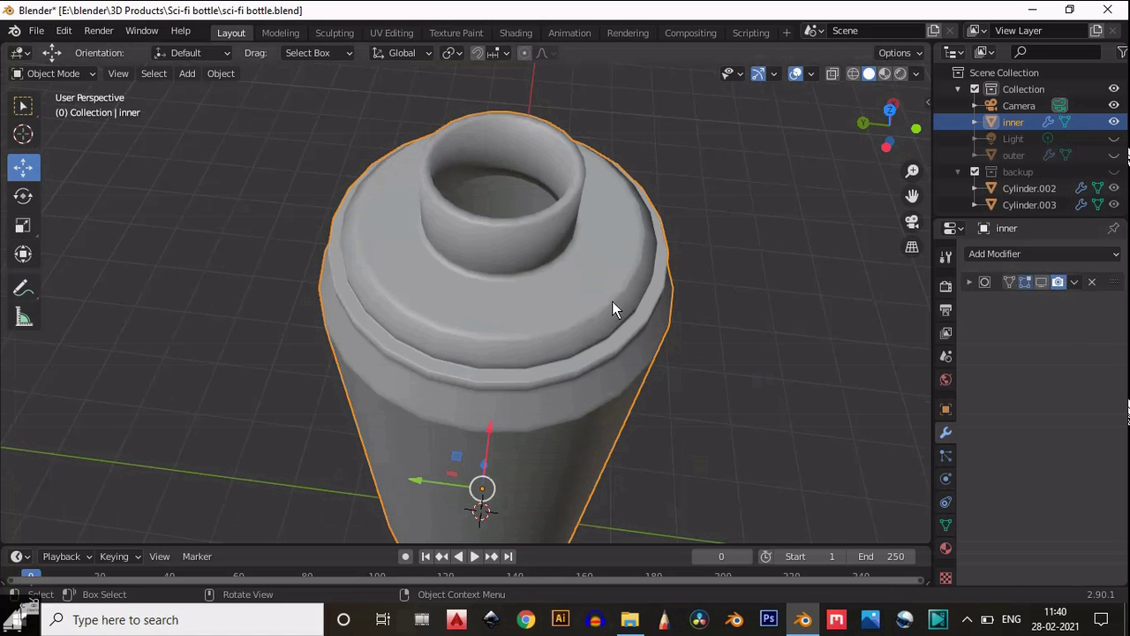
Step: Select the face loop around the bottle's outer wall in edit mode and grow the selection three times
scroll(612, 301, down, 4)
key(Tab)
scroll(530, 421, up, 2)
key(3)
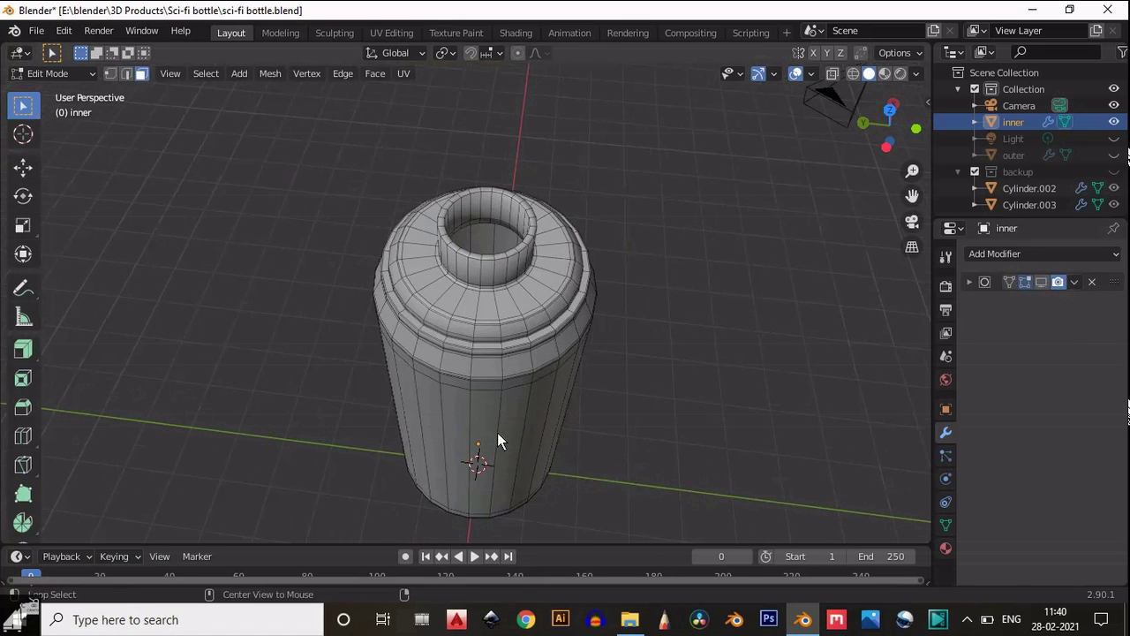
alt+click(497, 433)
click(889, 144)
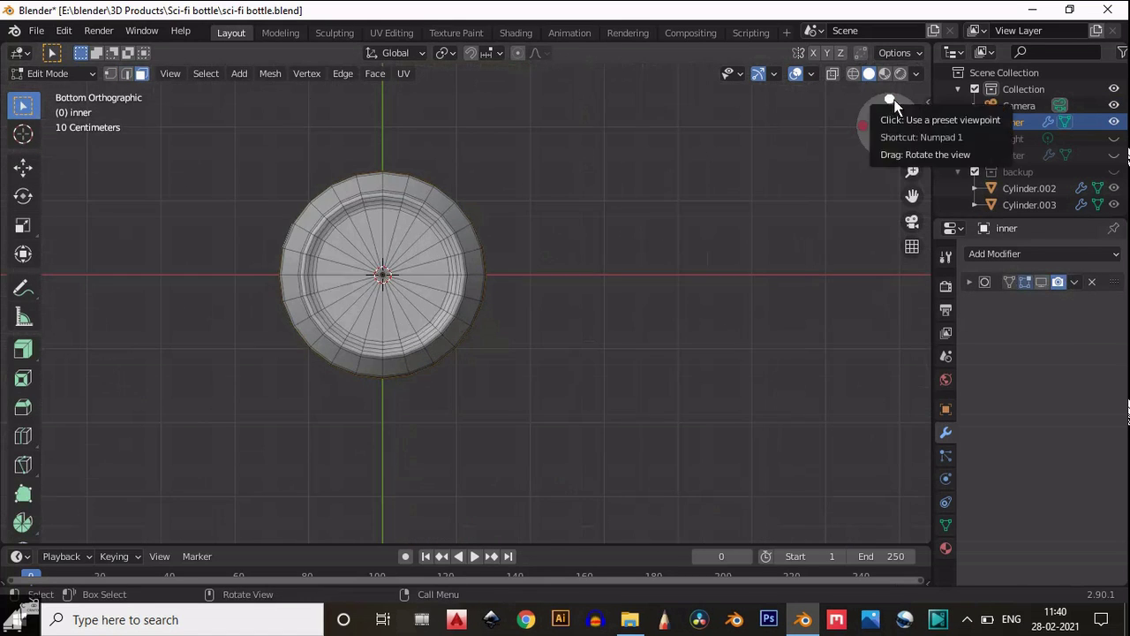
click(890, 99)
key(ctrl+KP_Add)
key(ctrl+KP_Add)
key(ctrl+KP_Add)
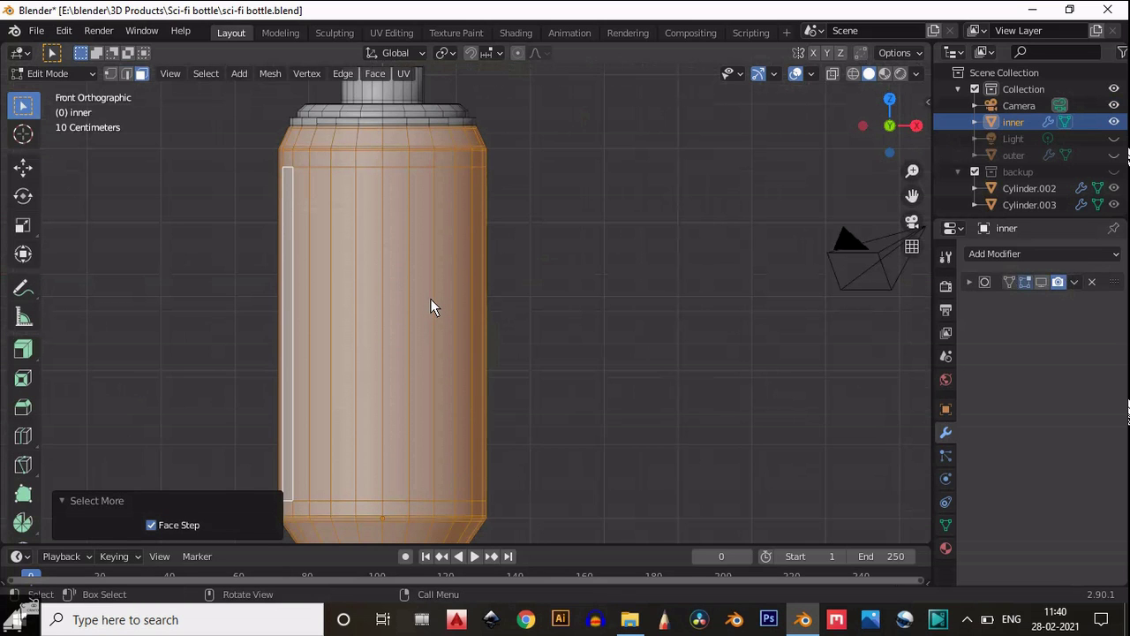
Step: Grow the selection four more times to take in the outer faces at the base, and hide the selected faces
scroll(433, 304, down, 5)
drag(880, 118, 897, 53)
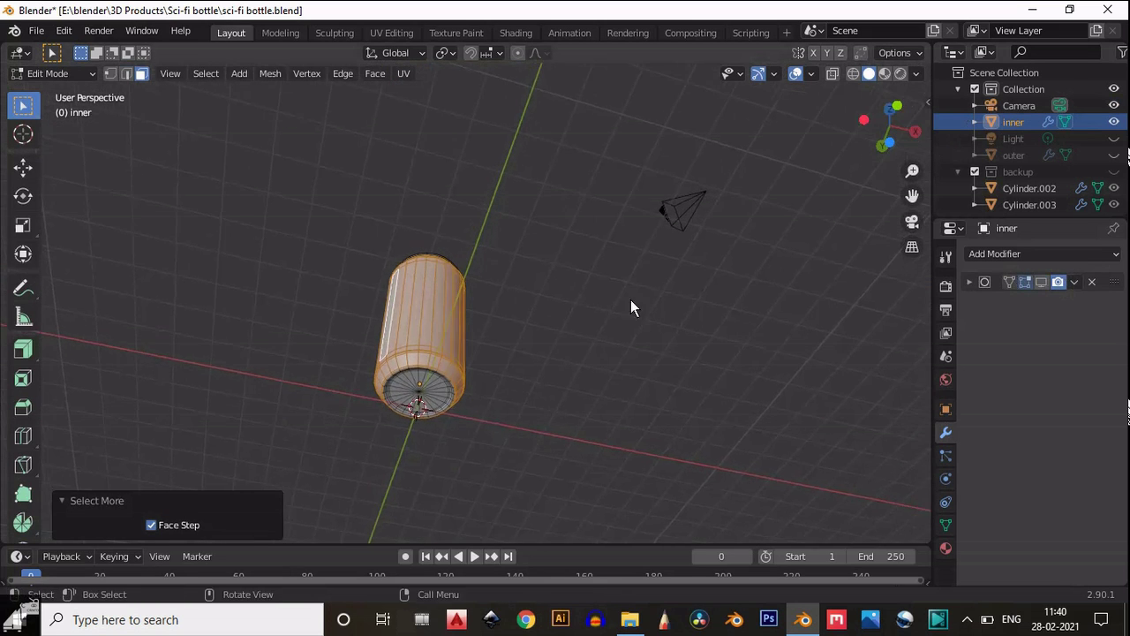
scroll(630, 300, up, 4)
drag(912, 196, 58, 483)
scroll(440, 331, up, 5)
key(ctrl+KP_Add)
key(ctrl+KP_Add)
key(ctrl+KP_Add)
key(ctrl+KP_Add)
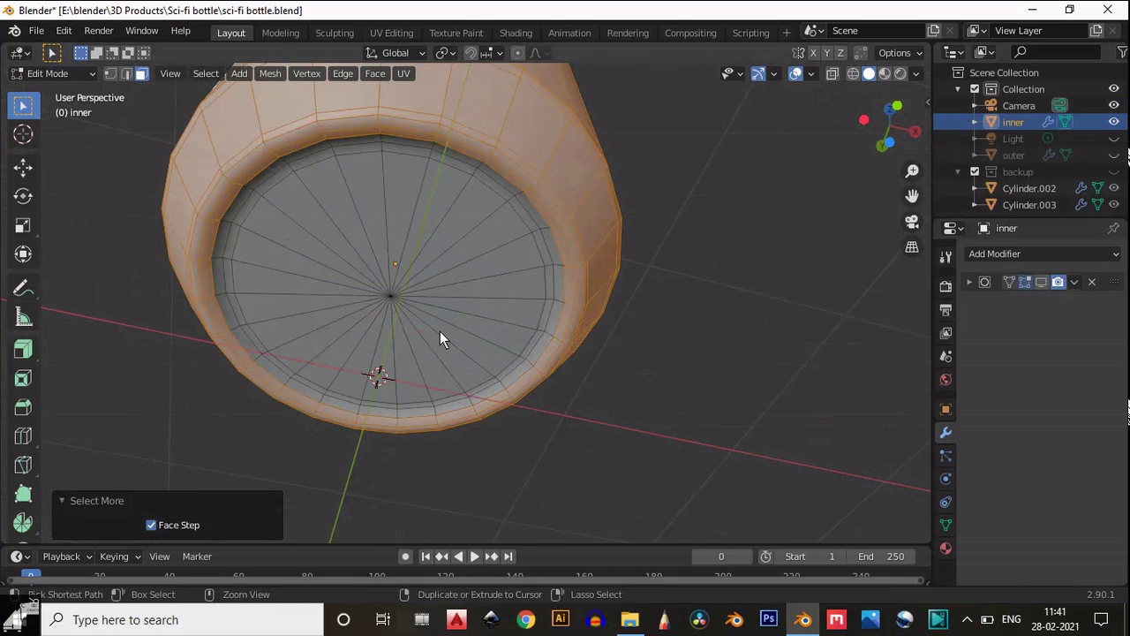
key(h)
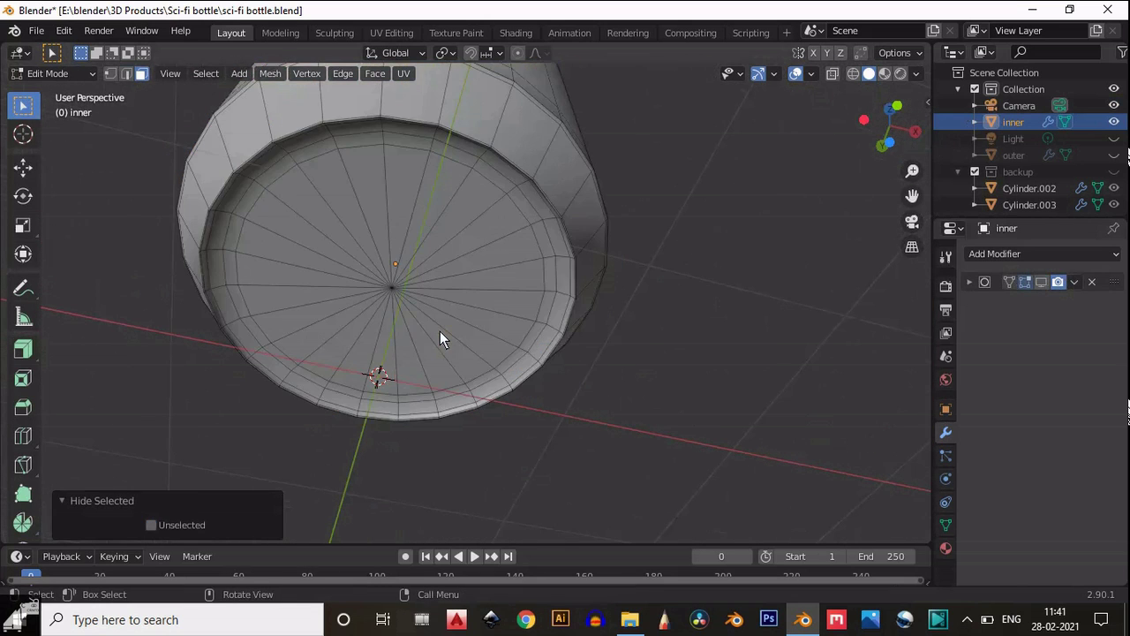
Step: Examine the remaining inner shell from the front and from below, using X-ray display to check the base geometry
scroll(443, 286, down, 3)
scroll(443, 286, up, 3)
drag(872, 125, 887, 328)
scroll(620, 182, down, 7)
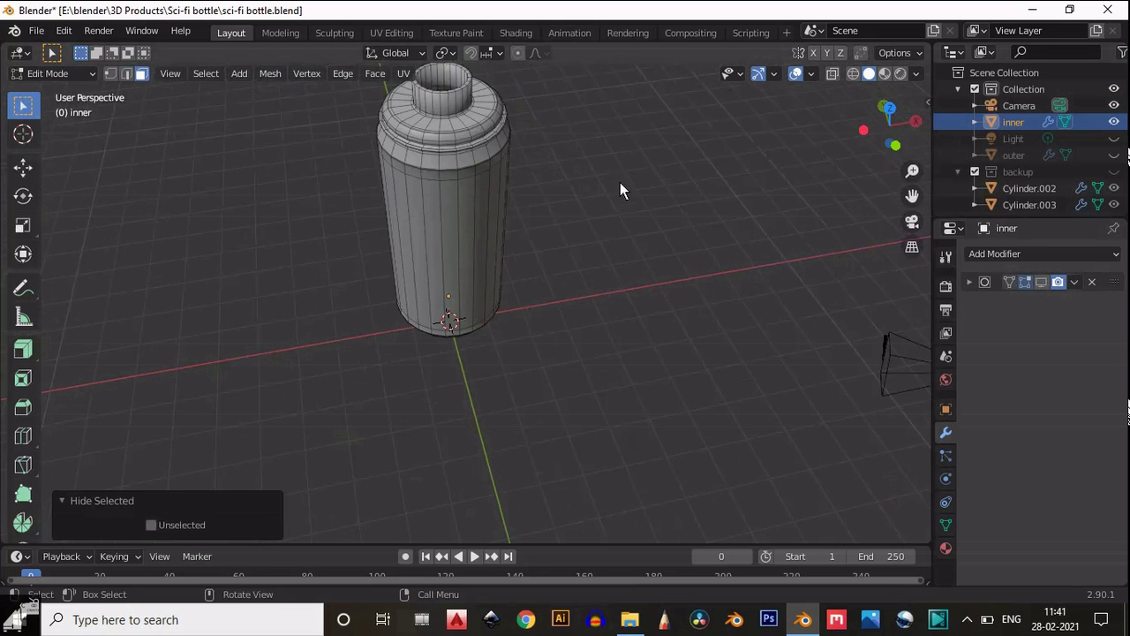
scroll(627, 181, up, 2)
click(898, 144)
scroll(575, 317, up, 4)
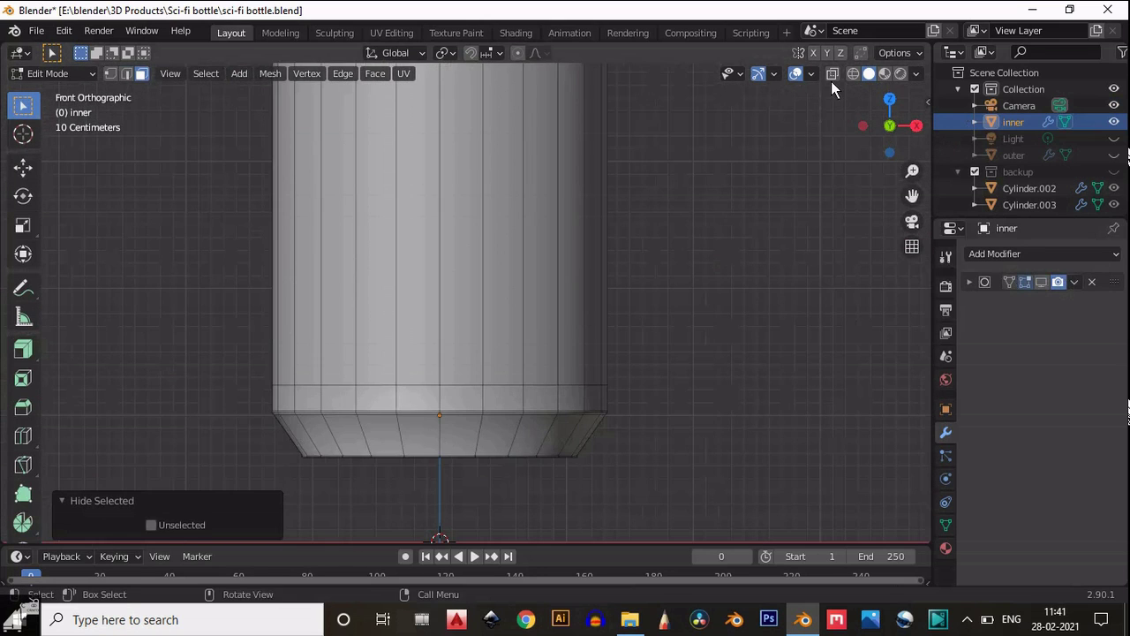
click(831, 73)
drag(914, 196, 977, 2)
drag(881, 141, 904, 35)
click(831, 74)
Step: Select the innermost circular edge loop on the inner shell's base in edge select mode
scroll(480, 297, up, 4)
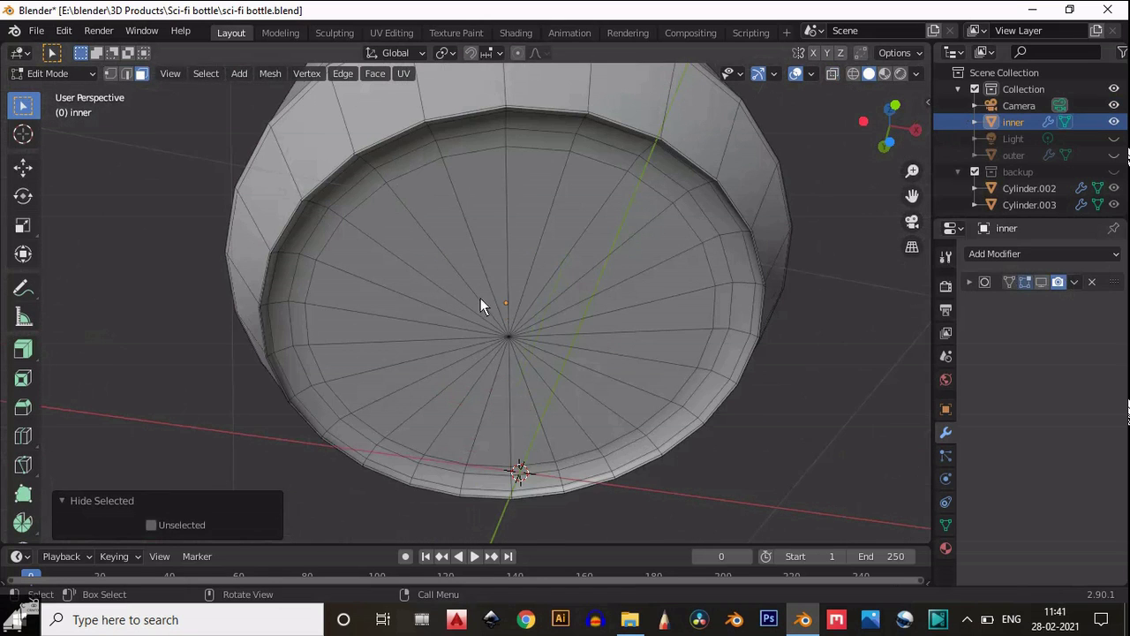
key(2)
alt+click(535, 151)
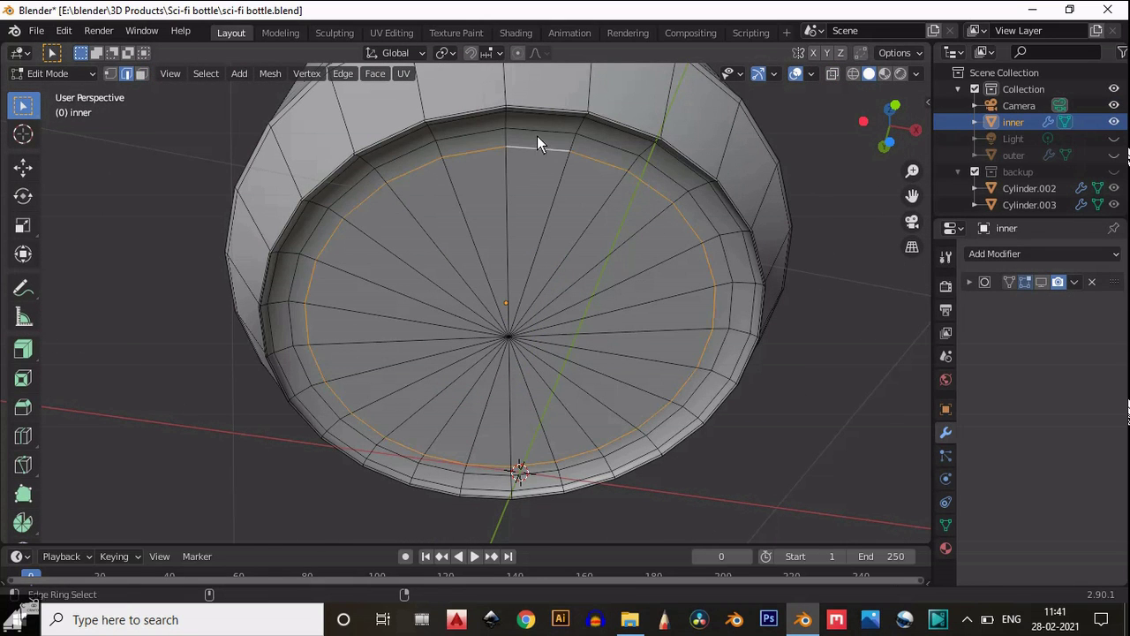
Step: Dissolve the inner edge loop running around the bottle's bottom cap
ctrl+alt+click(537, 137)
alt+click(538, 145)
key(ctrl+x)
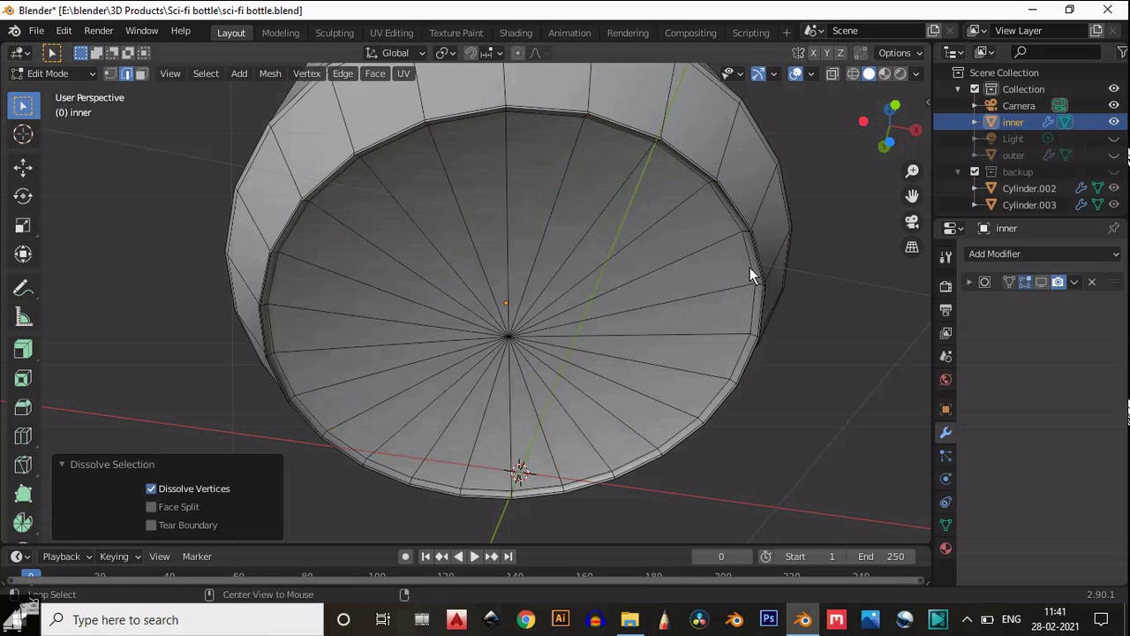
Step: Scale the edge loop just inside the bottom cap's rim inward to about 0.936
alt+click(749, 267)
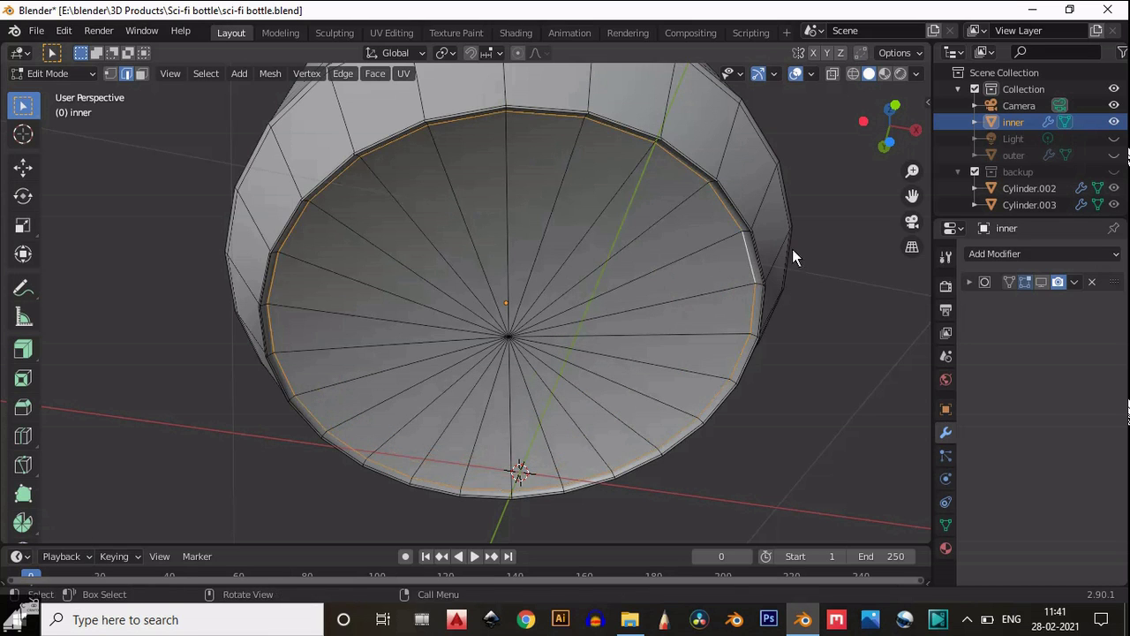
key(s)
click(775, 248)
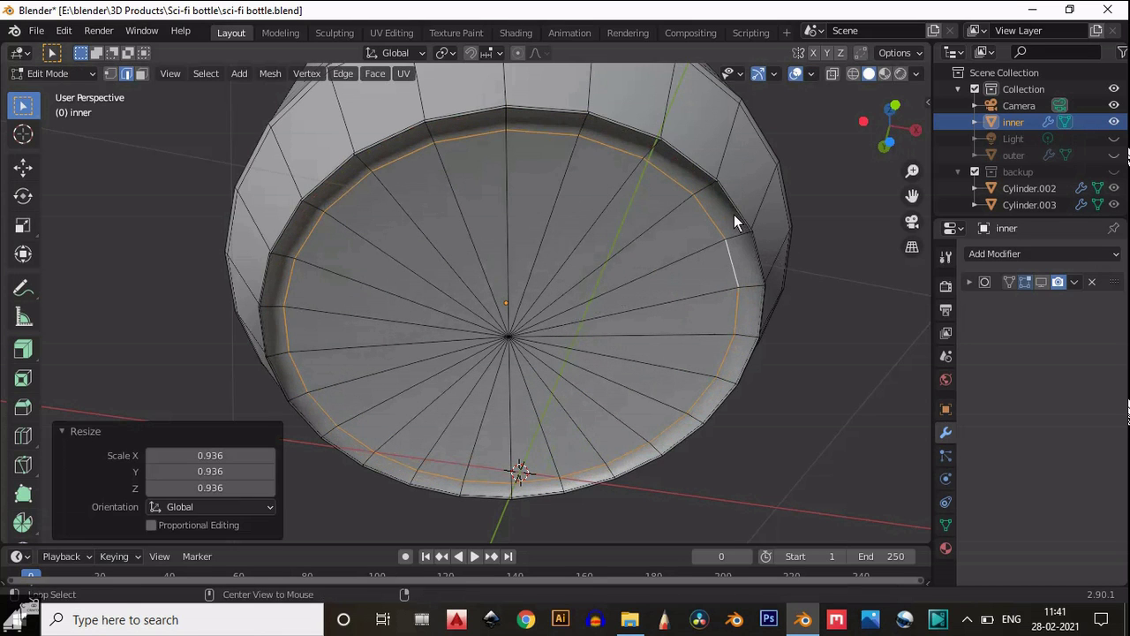
Step: Dissolve the surplus edge loops crowded along the outer rim of the bottom cap
alt+click(733, 214)
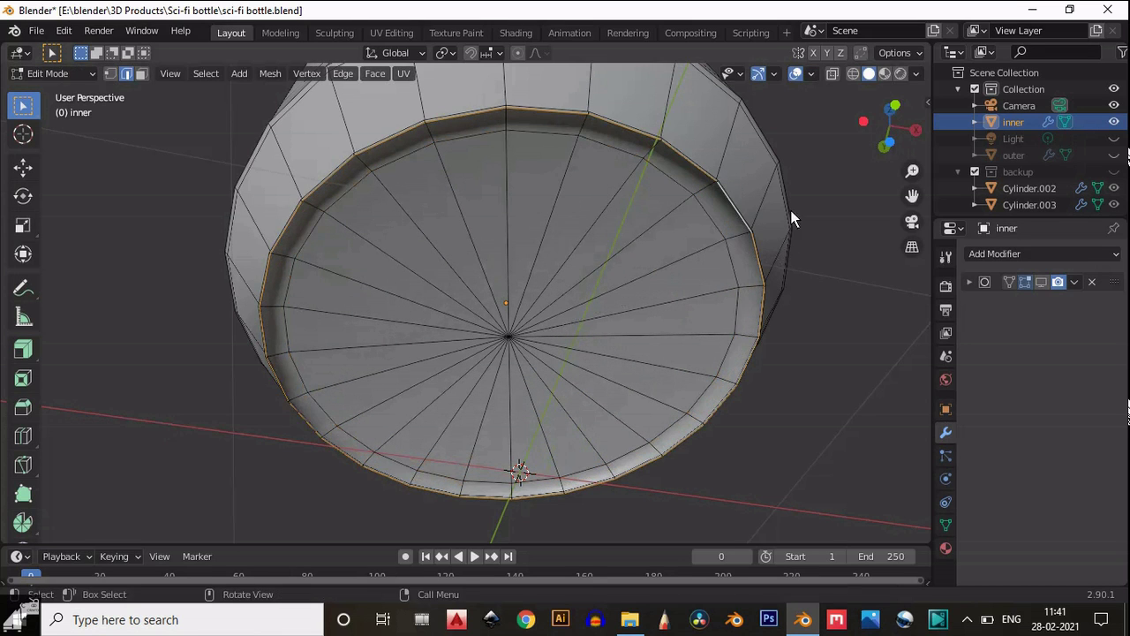
drag(889, 126, 672, 233)
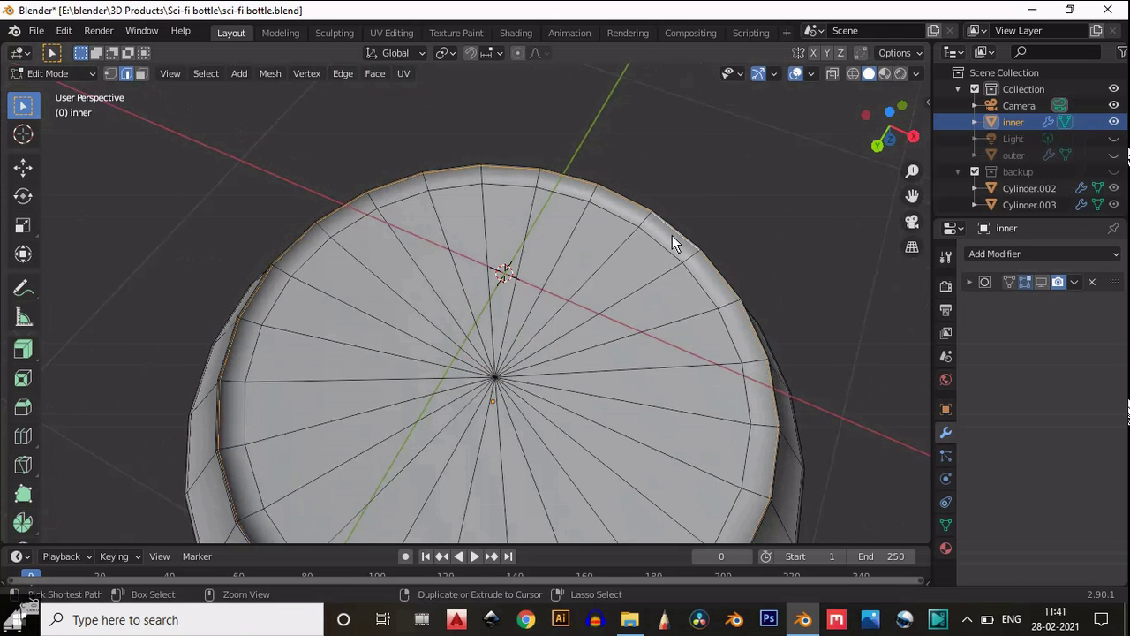
key(ctrl+x)
scroll(680, 257, up, 3)
scroll(680, 257, up, 3)
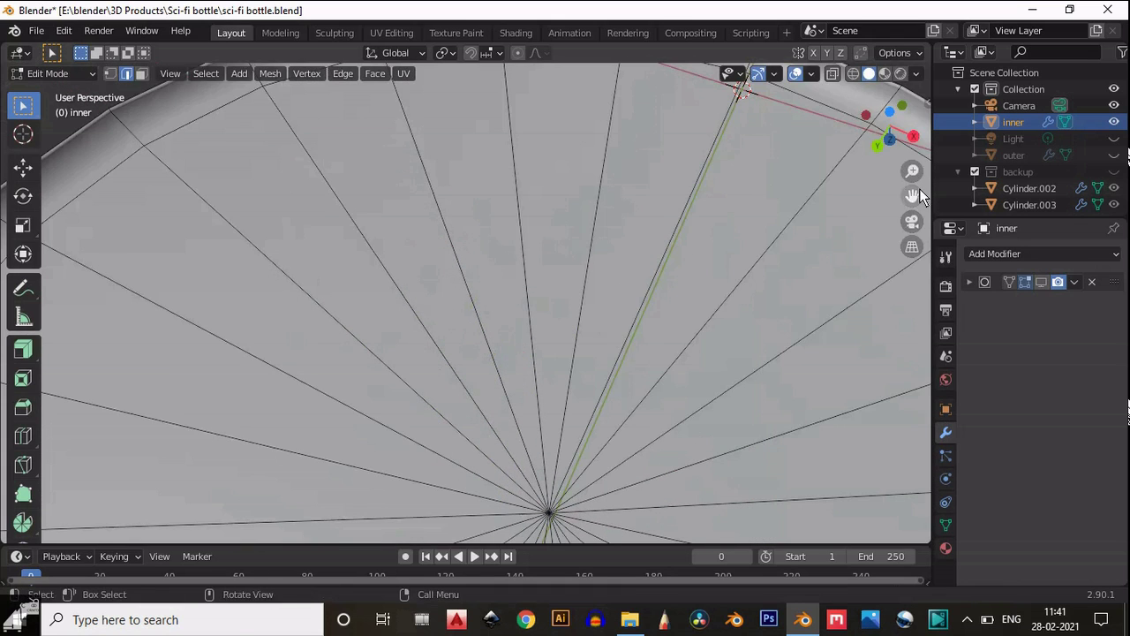
drag(917, 190, 613, 287)
scroll(704, 195, up, 3)
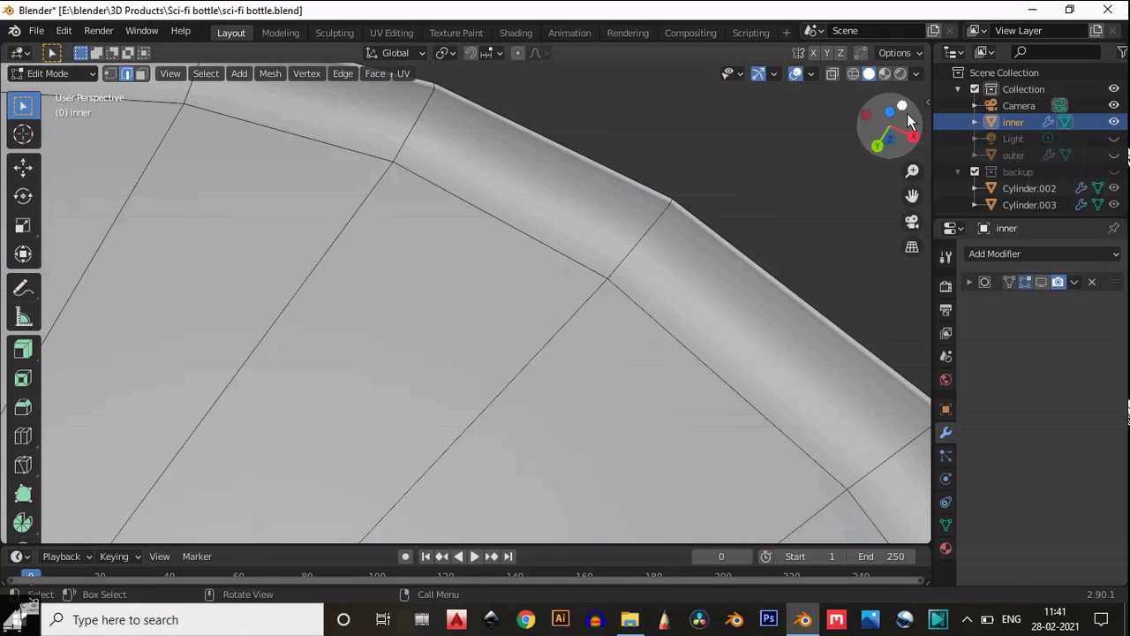
drag(907, 113, 892, 373)
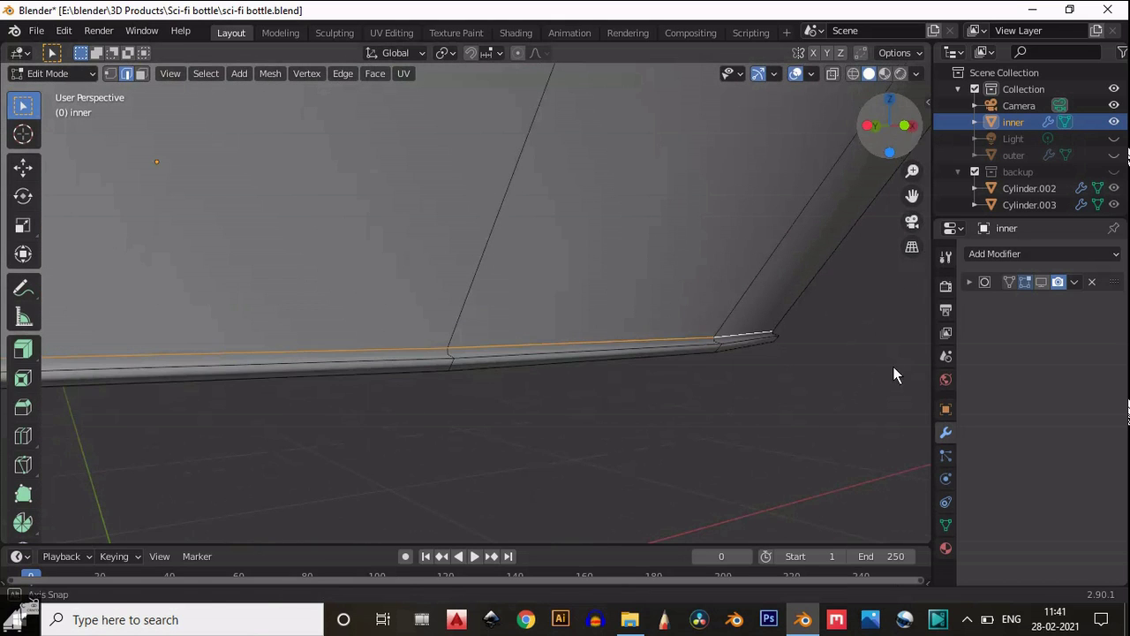
key(ctrl+x)
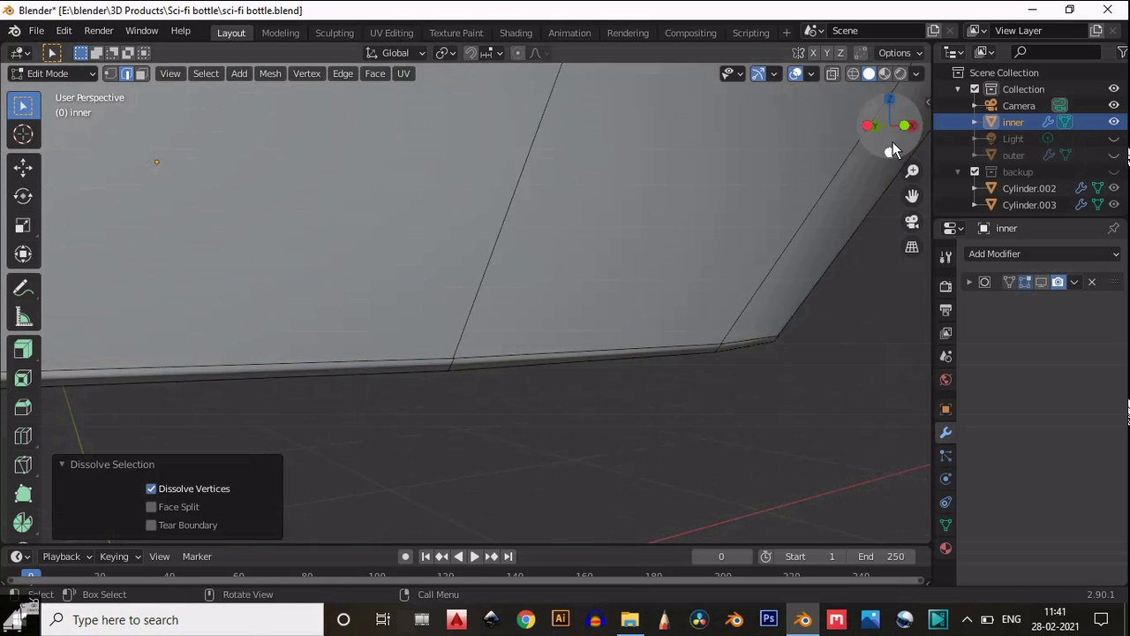
drag(888, 149, 703, 257)
click(704, 255)
key(ctrl+b)
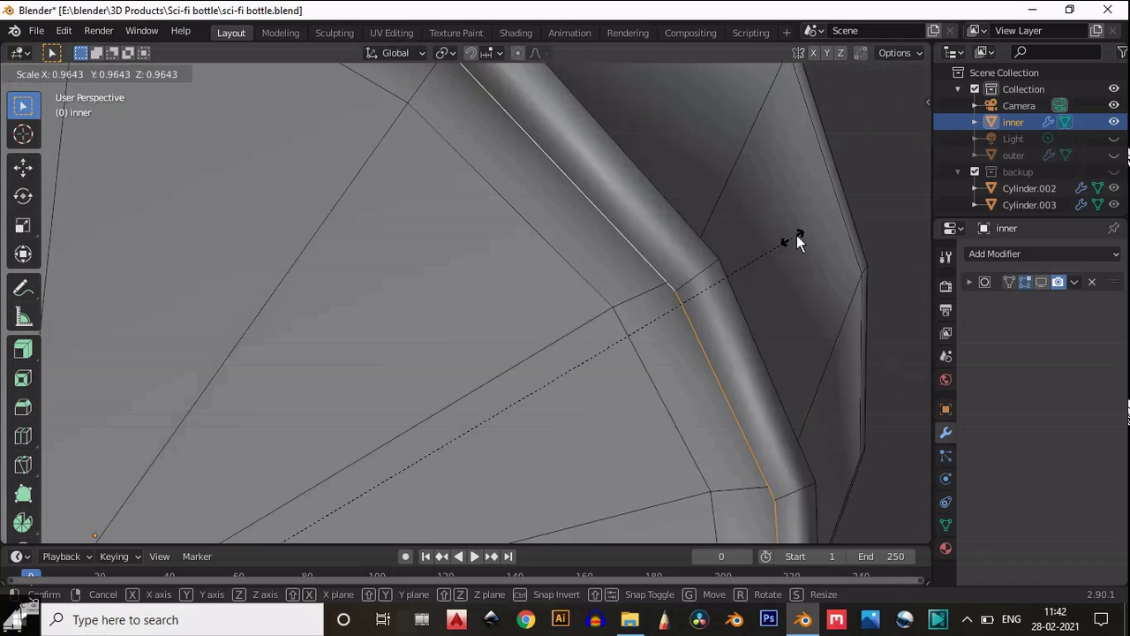
key(Escape)
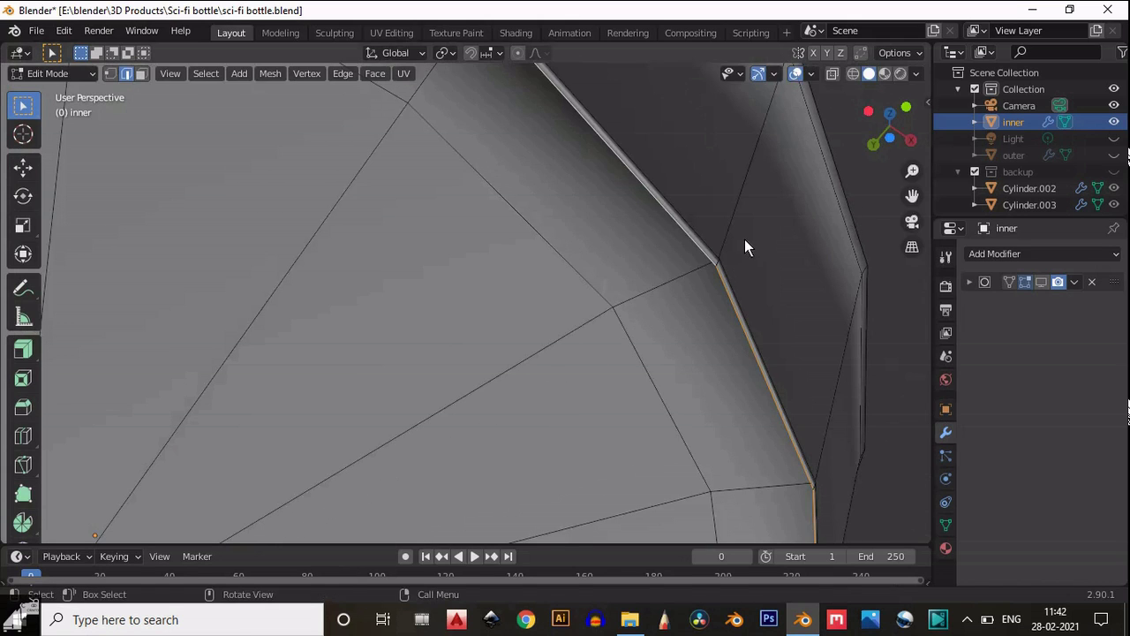
Step: Dissolve the remaining extra edge loop beside the rim of the bottle's base
key(s)
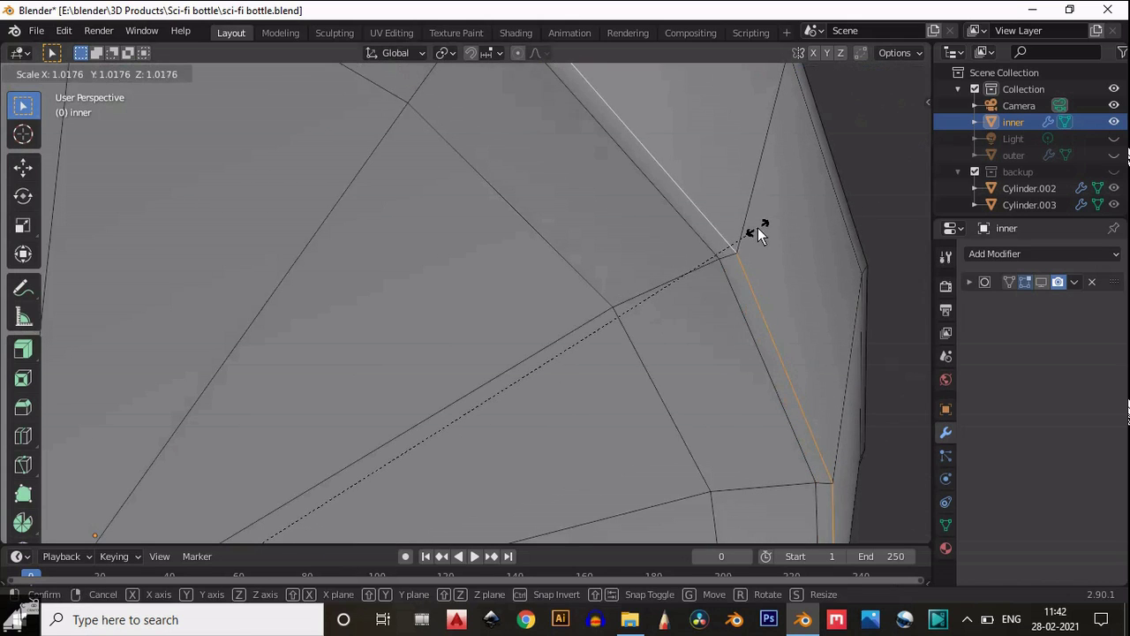
click(718, 241)
alt+click(709, 242)
key(ctrl+x)
scroll(726, 232, down, 6)
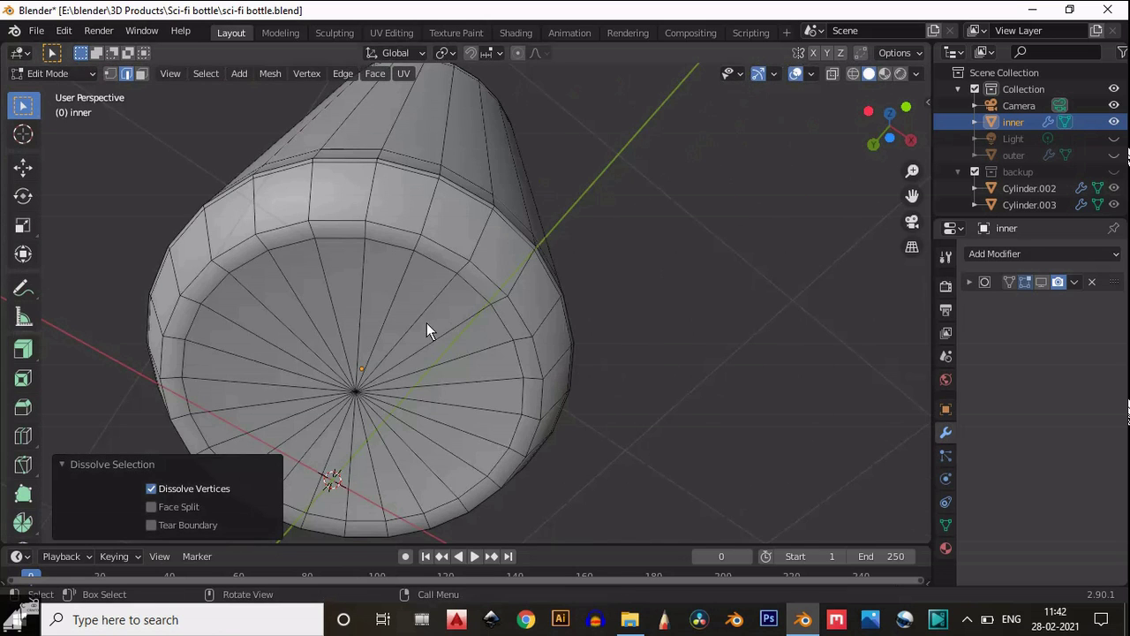
Step: Inset the triangle-fan faces of the bottom cap slightly to form a narrow ring inside their border
drag(905, 121, 347, 342)
key(3)
drag(384, 392, 346, 445)
key(i)
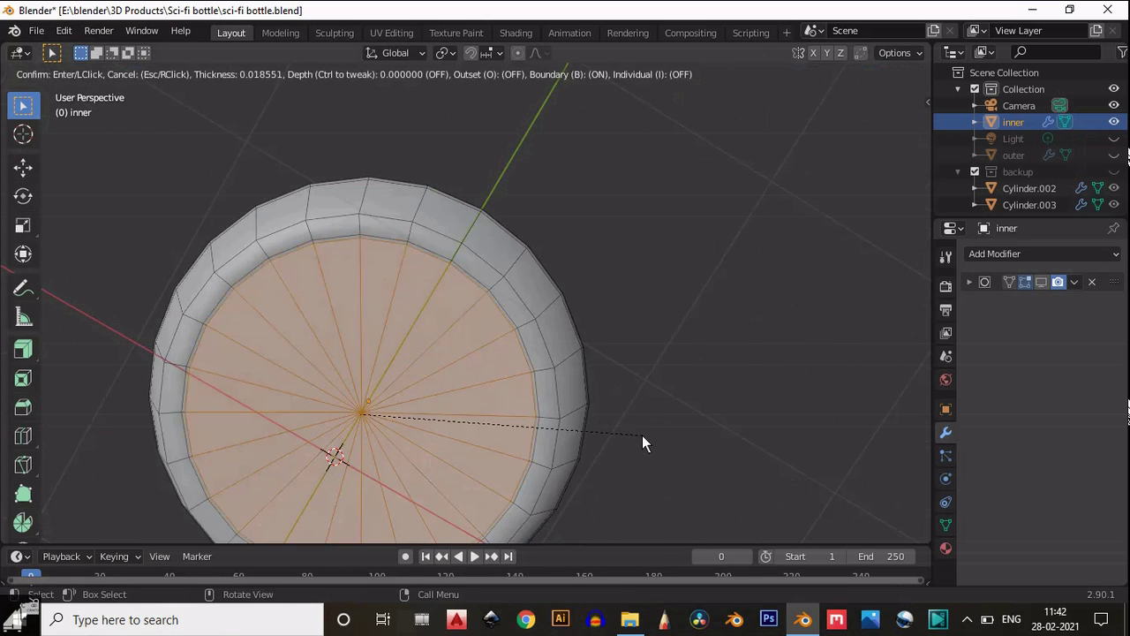
click(638, 432)
Step: Preview the smoothed base with the subdivision modifier shown in the viewport and the overlays hidden briefly
key(Tab)
key(Tab)
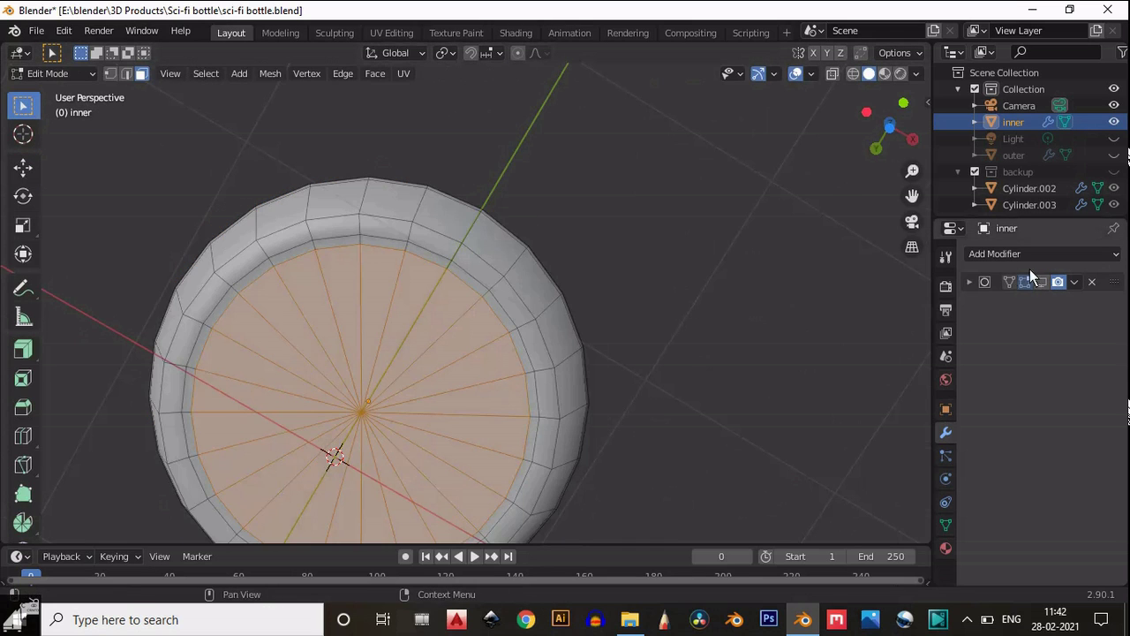
click(1041, 282)
click(801, 74)
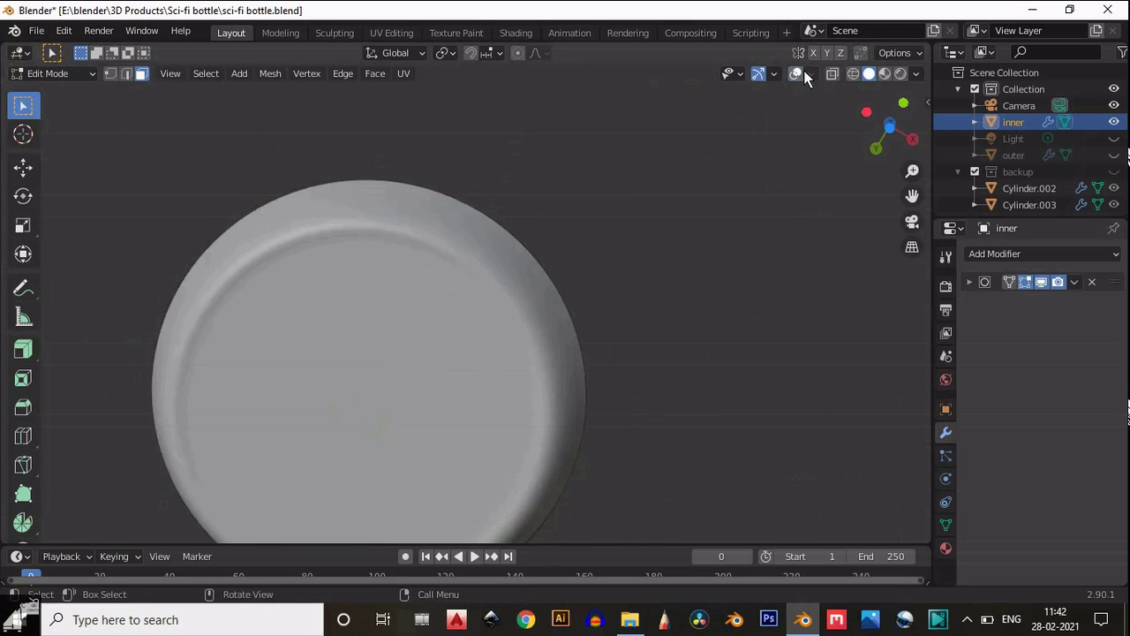
click(801, 73)
Step: Grow the face selection from the bottom cap to the band above the chamfer and hide the modifier's effect in the viewport
key(ctrl+KP_Add)
key(ctrl+KP_Add)
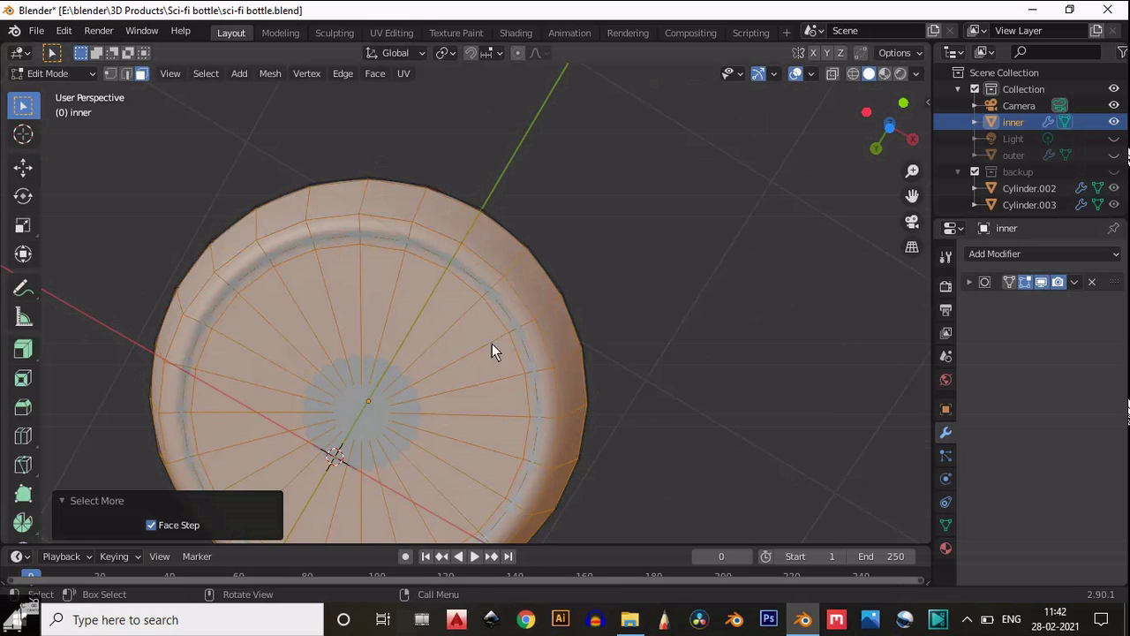
click(903, 104)
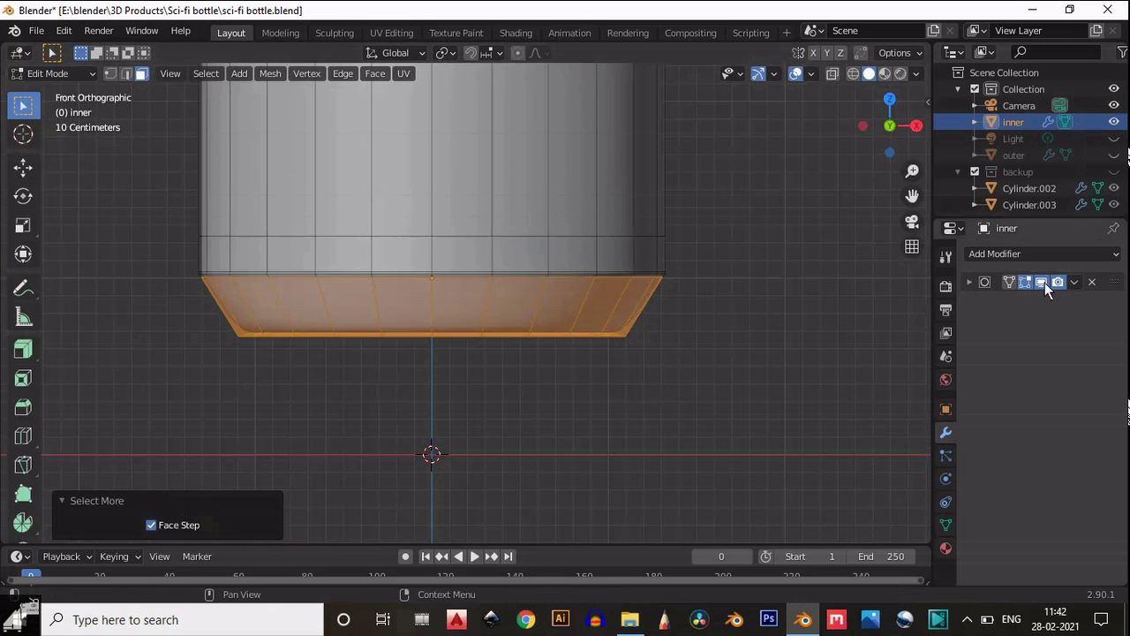
key(ctrl+KP_Add)
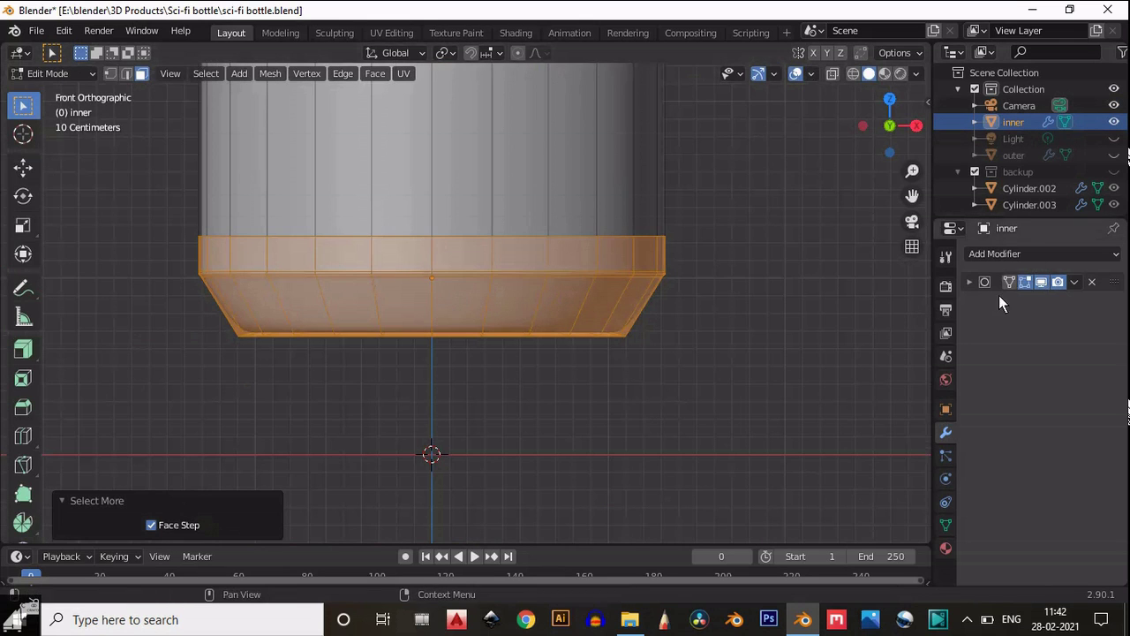
click(1039, 282)
Step: Turn on X-ray in the front view and move the selected bottom faces 0.2 m up along Z
click(23, 169)
scroll(427, 290, down, 5)
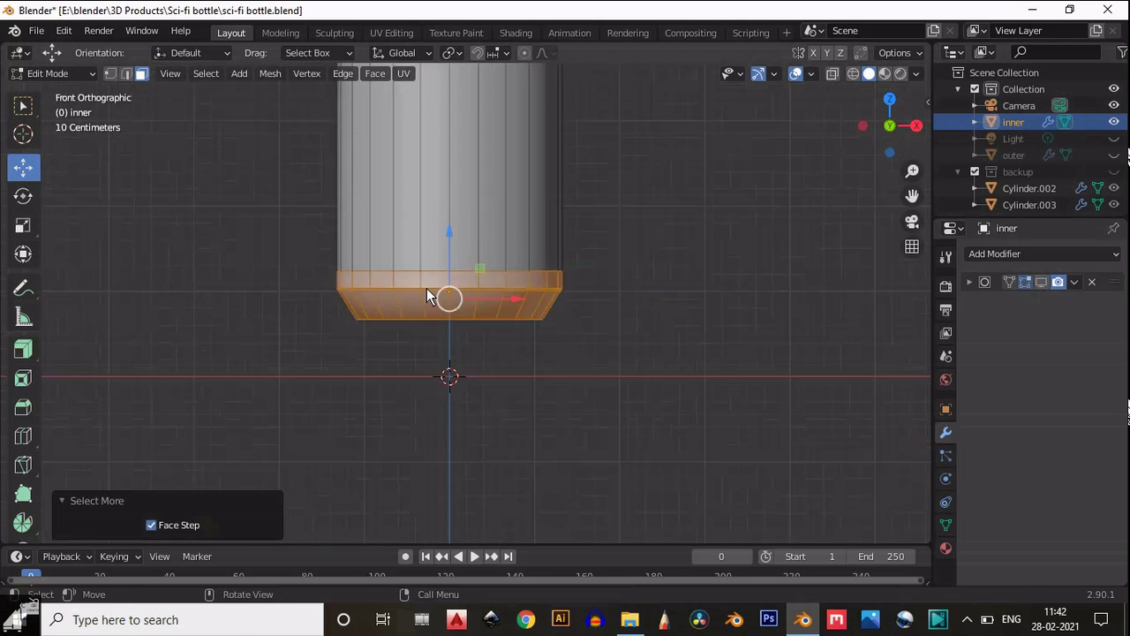
click(832, 74)
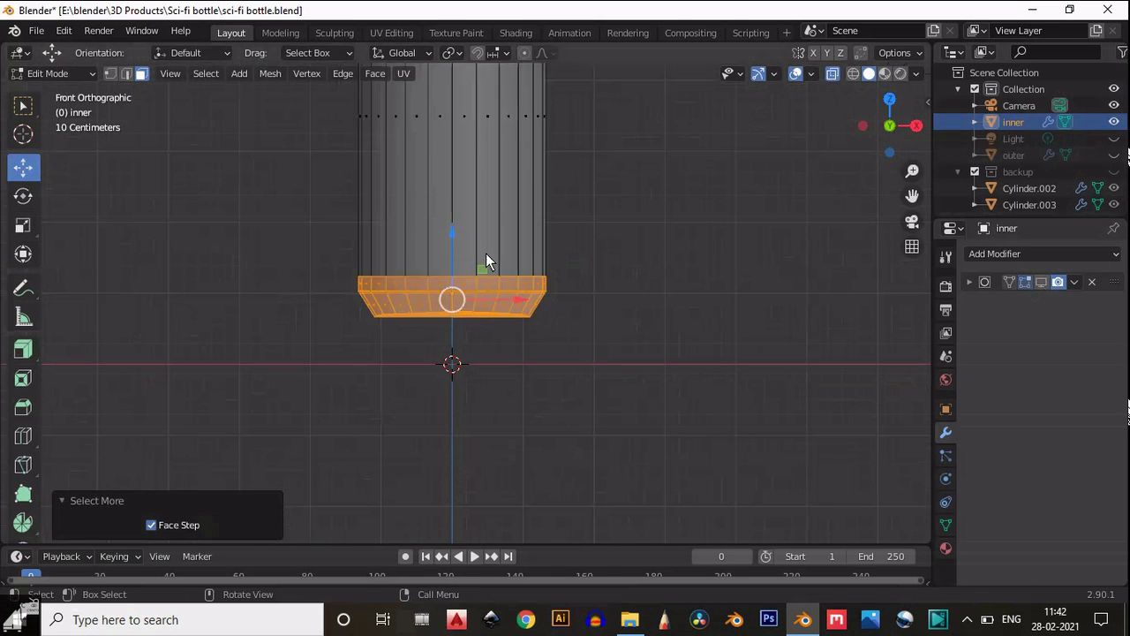
scroll(486, 256, up, 3)
key(g)
click(441, 221)
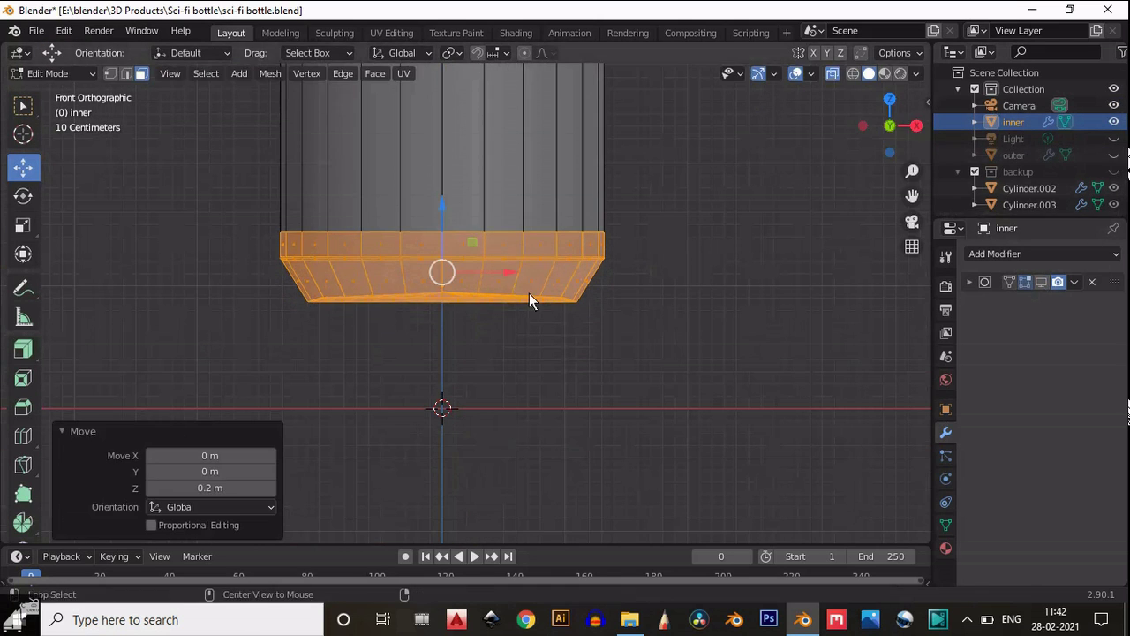
Step: Reveal the hidden shell for comparison, undo the reveal, and move the selected bottom faces 0.1 m down along Z
key(alt+h)
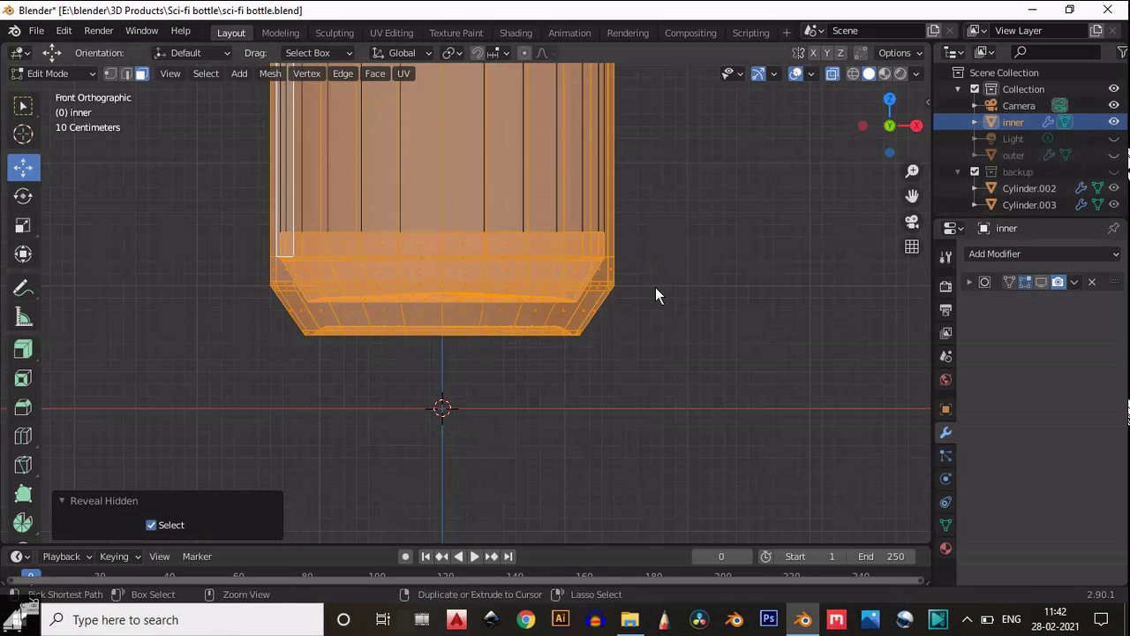
key(ctrl+z)
key(g)
key(z)
click(443, 231)
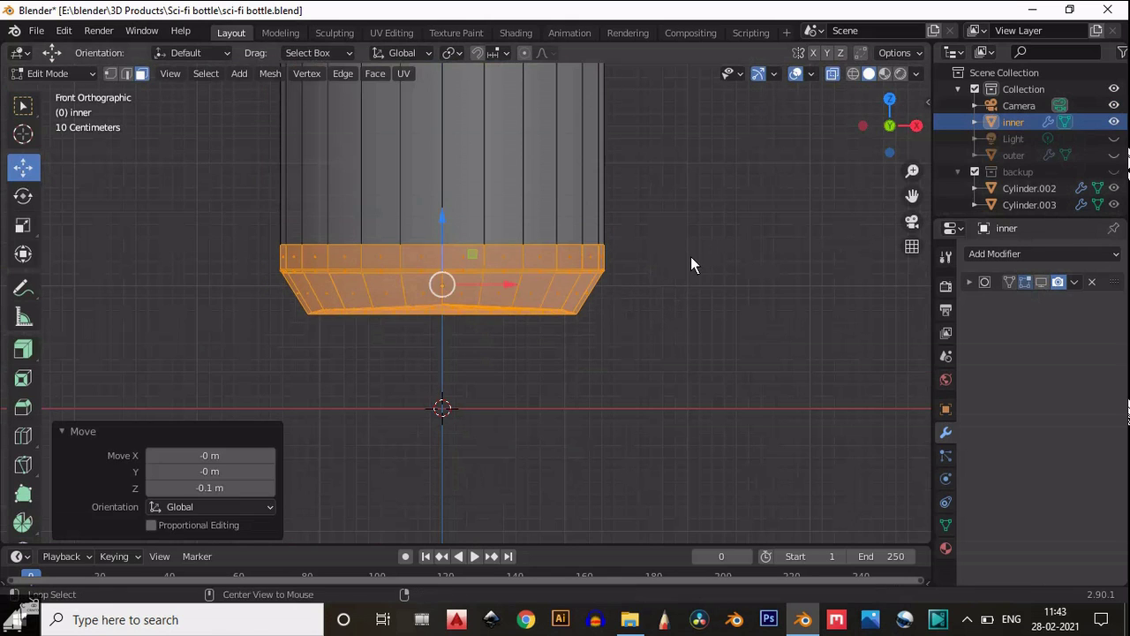
Step: Reveal the hidden outer geometry and return to Object Mode with everything deselected
key(alt+h)
key(alt+a)
key(Tab)
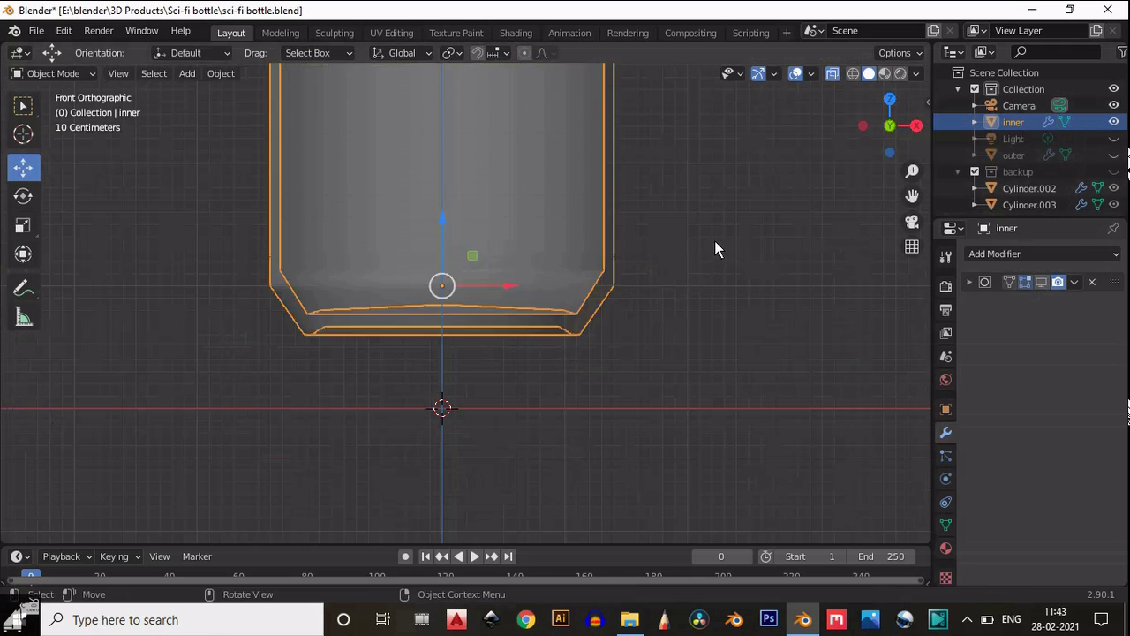
scroll(704, 262, down, 3)
key(alt+a)
Step: Turn off X-ray and show the subdivision modifier in the viewport around the bottle's neck
drag(912, 195, 917, 533)
scroll(622, 203, up, 3)
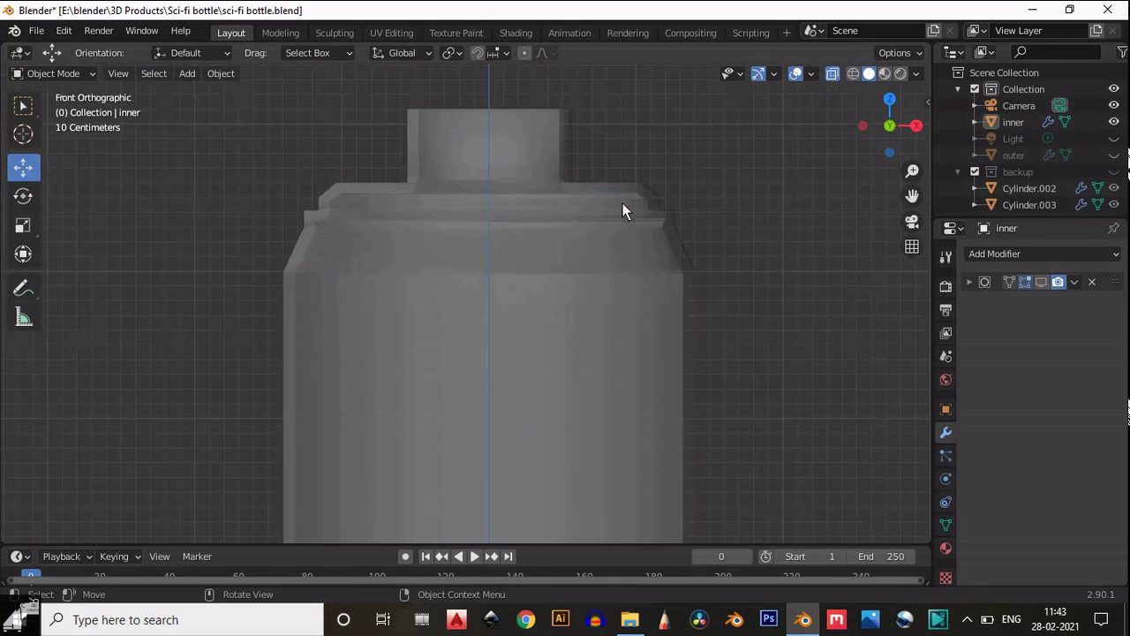
drag(874, 112, 901, 318)
click(833, 73)
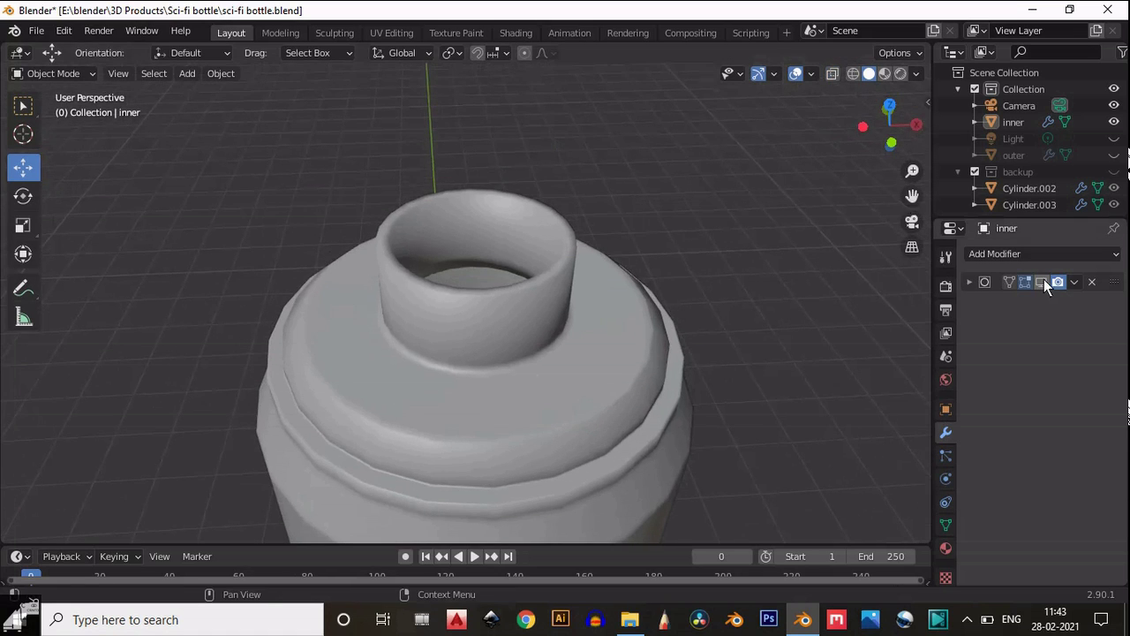
click(1042, 282)
scroll(570, 288, up, 3)
Step: Add an edge loop around the outside of the bottle's neck near its rim, with a slide factor of -0.8
key(Tab)
key(ctrl+r)
drag(572, 354, 576, 303)
scroll(579, 285, up, 3)
scroll(570, 194, down, 3)
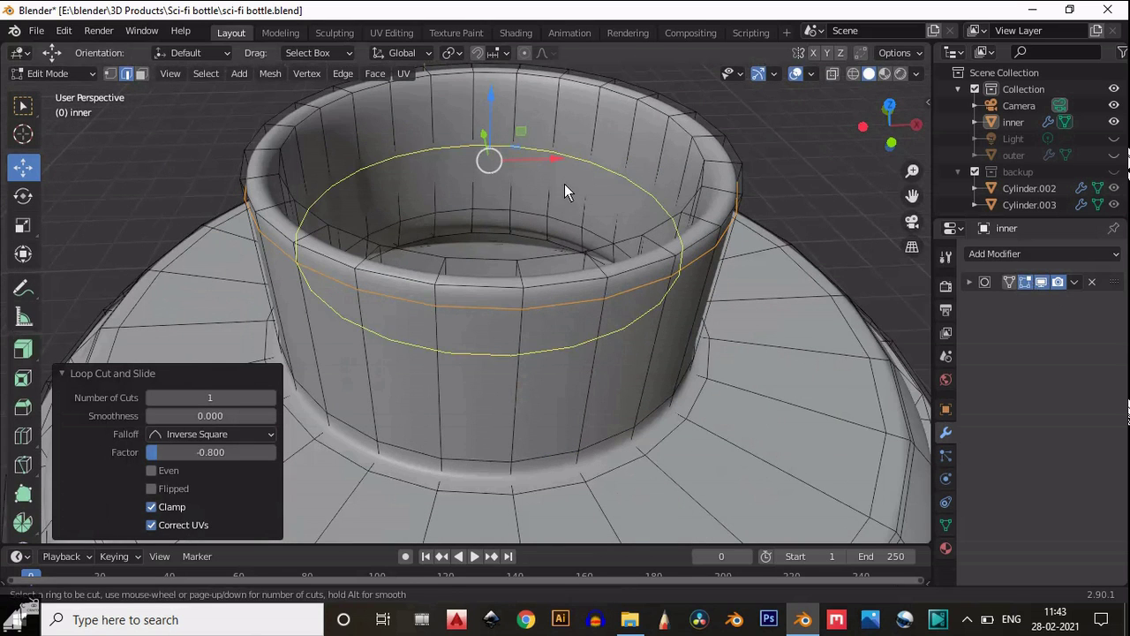
Step: Add an edge loop around the inside of the neck near its rim and set its slide factor to -0.8
key(ctrl+r)
drag(565, 154, 568, 134)
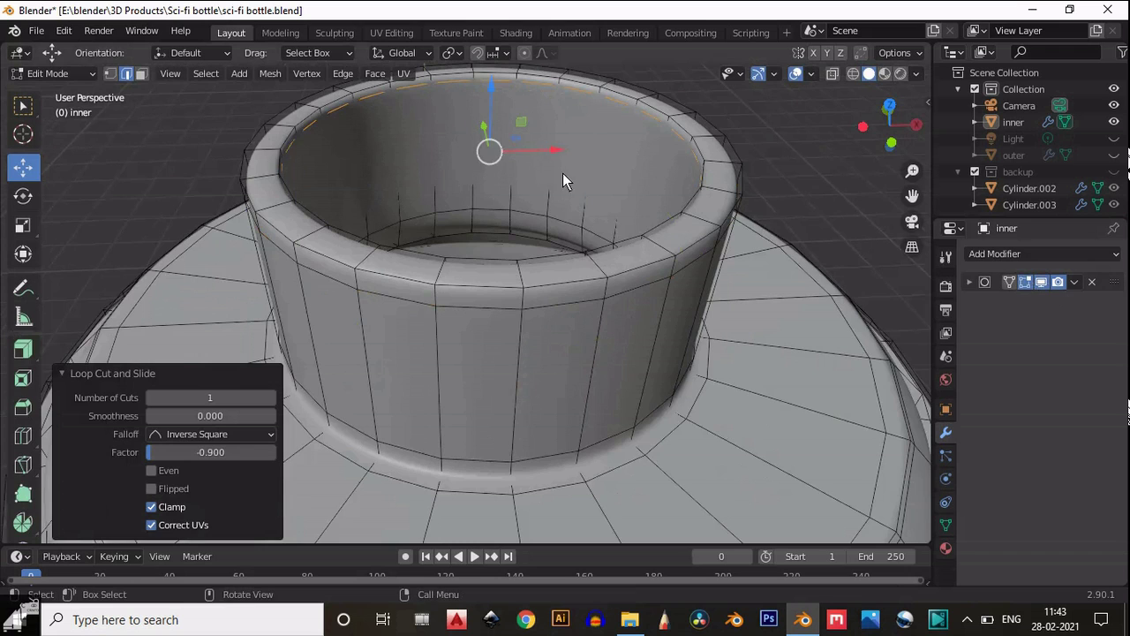
scroll(566, 173, down, 2)
scroll(492, 221, up, 2)
click(189, 448)
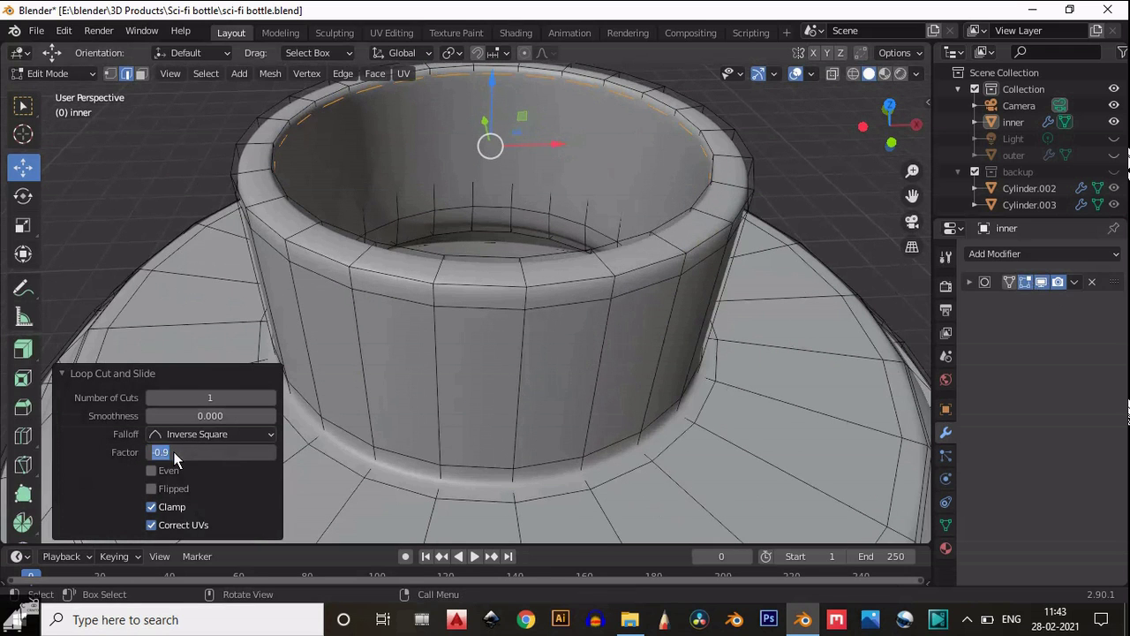
text(-0.8)
key(Return)
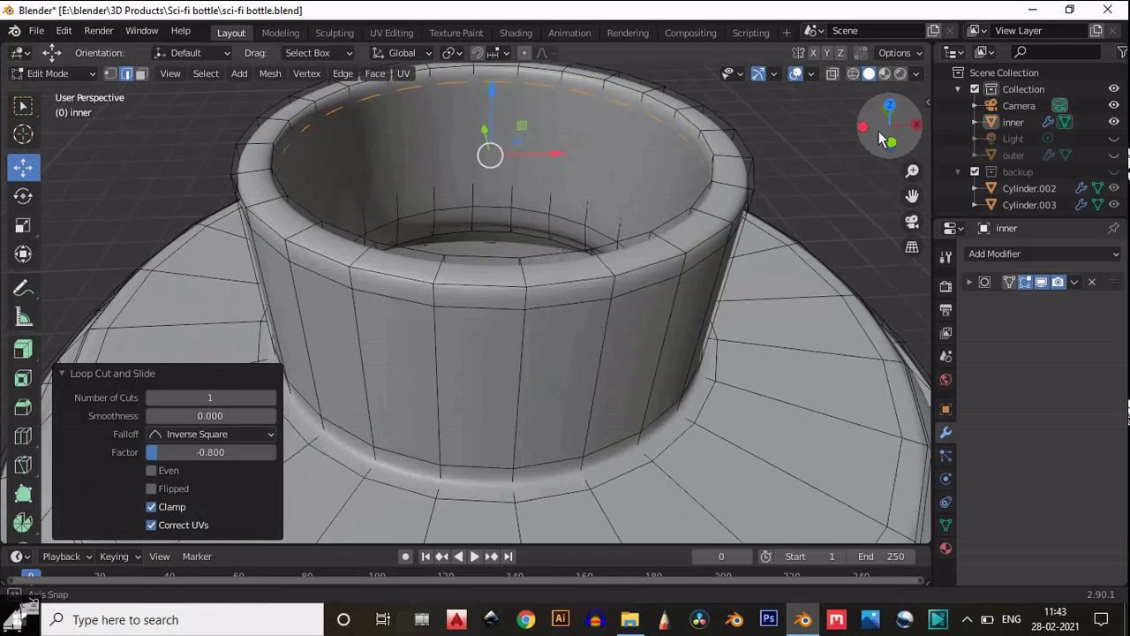
Step: Add two evenly spaced edge loops around the flat top of the neck's rim without sliding them
drag(878, 131, 839, 199)
key(ctrl+r)
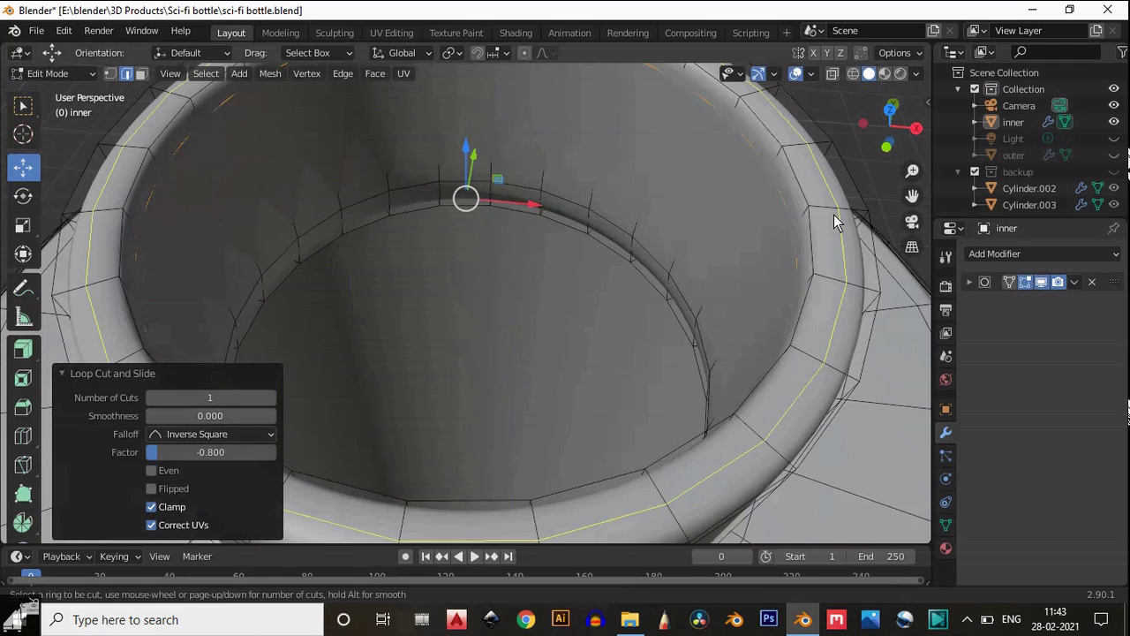
scroll(834, 221, up, 1)
click(833, 215)
right_click(832, 214)
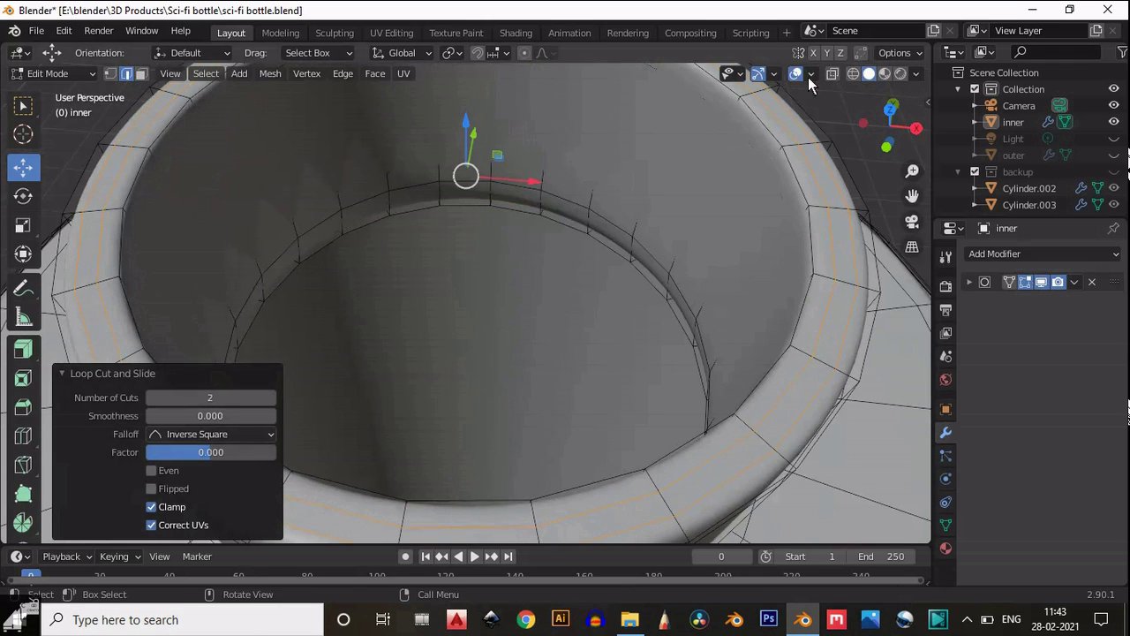
Step: Hide the viewport overlays and examine the smoothed neck and shoulder of the bottle
click(797, 75)
scroll(817, 110, down, 6)
drag(864, 131, 765, 290)
scroll(576, 287, down, 3)
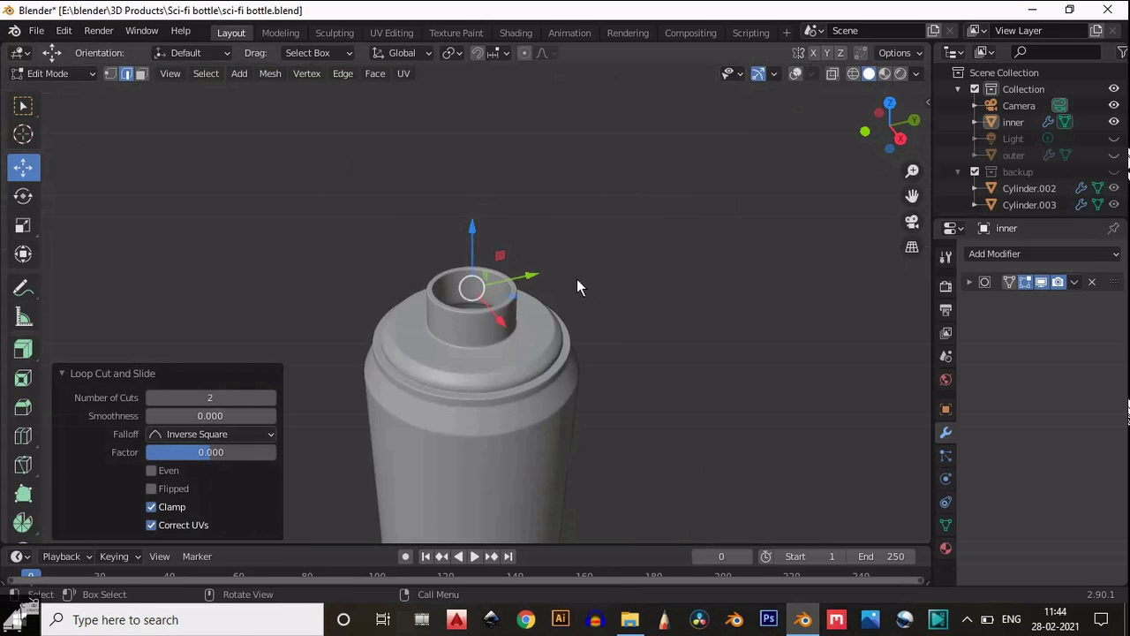
scroll(853, 222, up, 2)
scroll(736, 256, up, 5)
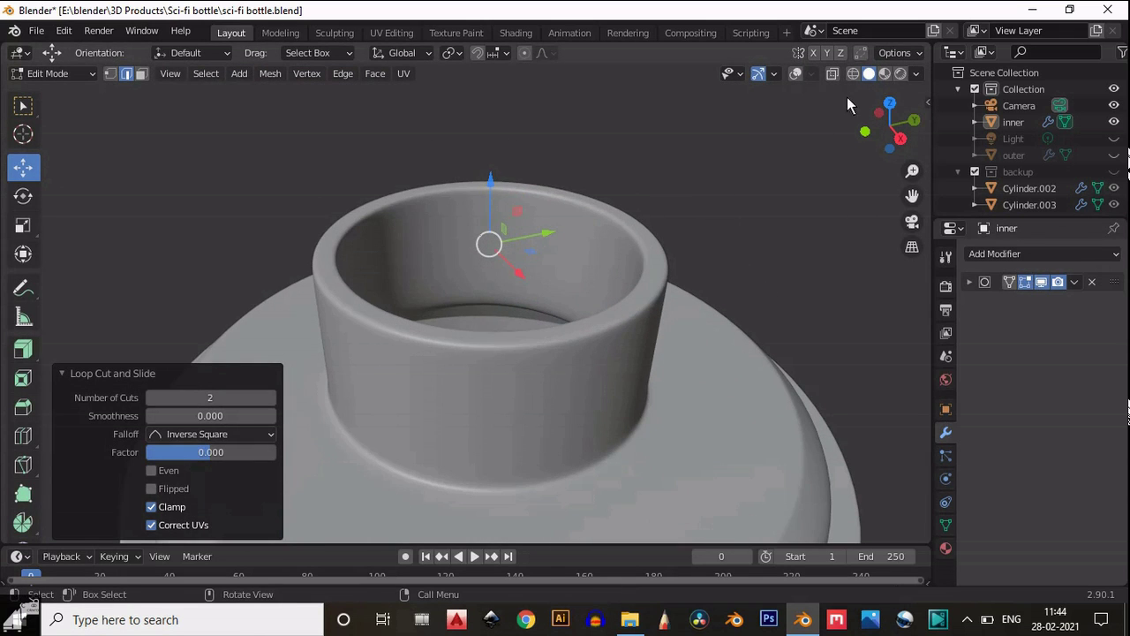
Step: Restore the viewport overlays and slide the inner edge loop on the neck's flat rim with a factor of -0.5
click(795, 74)
key(Tab)
scroll(745, 199, down, 2)
scroll(732, 256, up, 3)
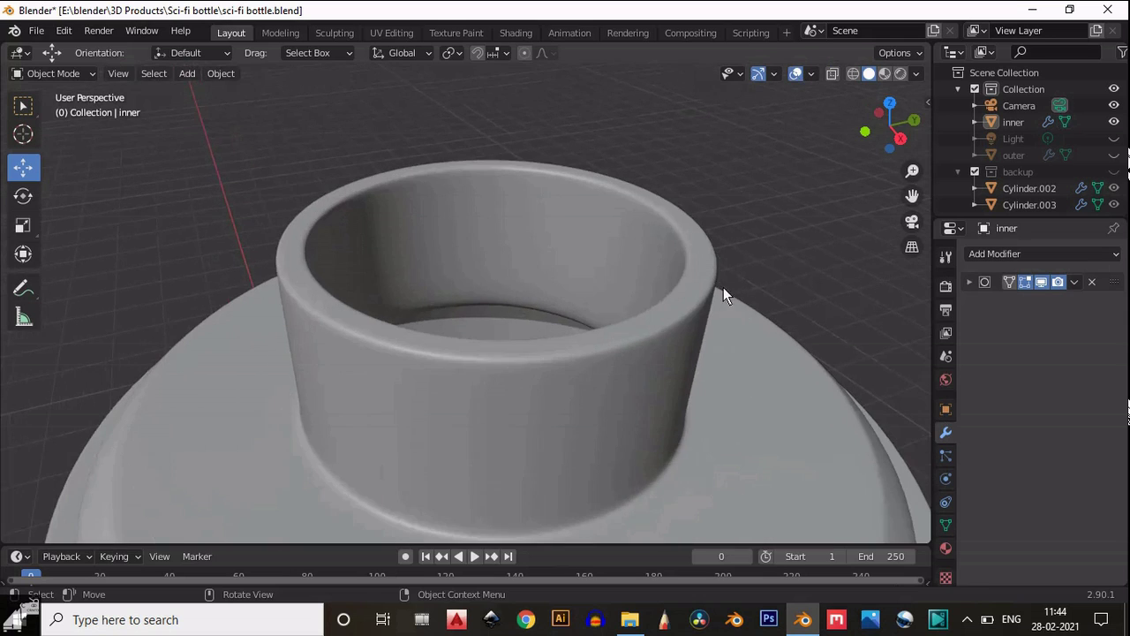
key(Tab)
alt+click(676, 295)
key(g)
key(g)
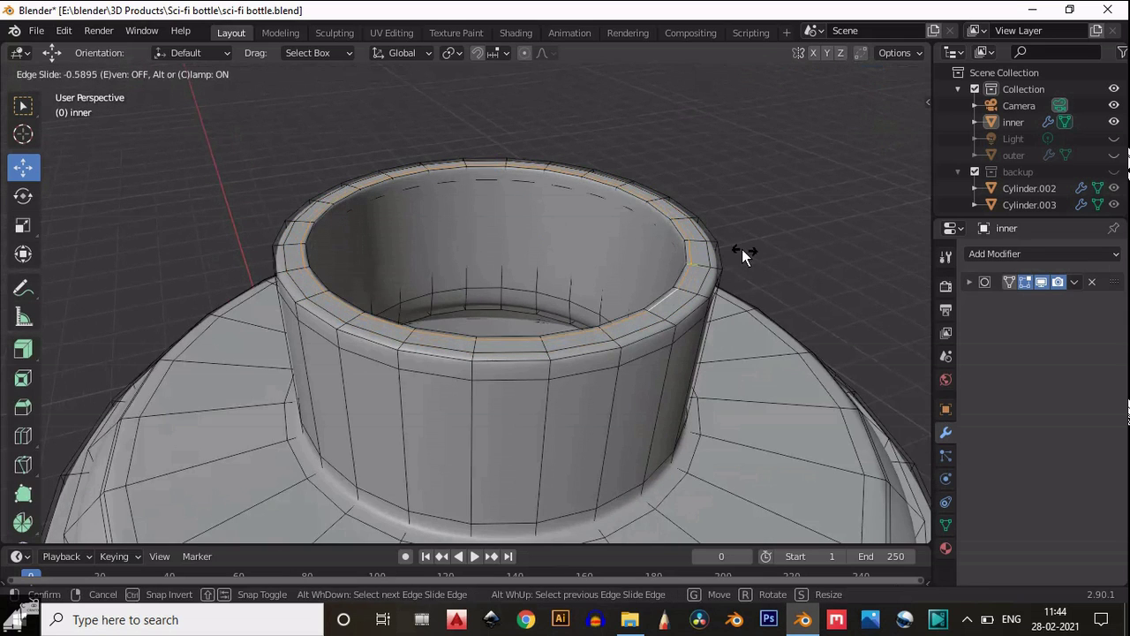
click(771, 251)
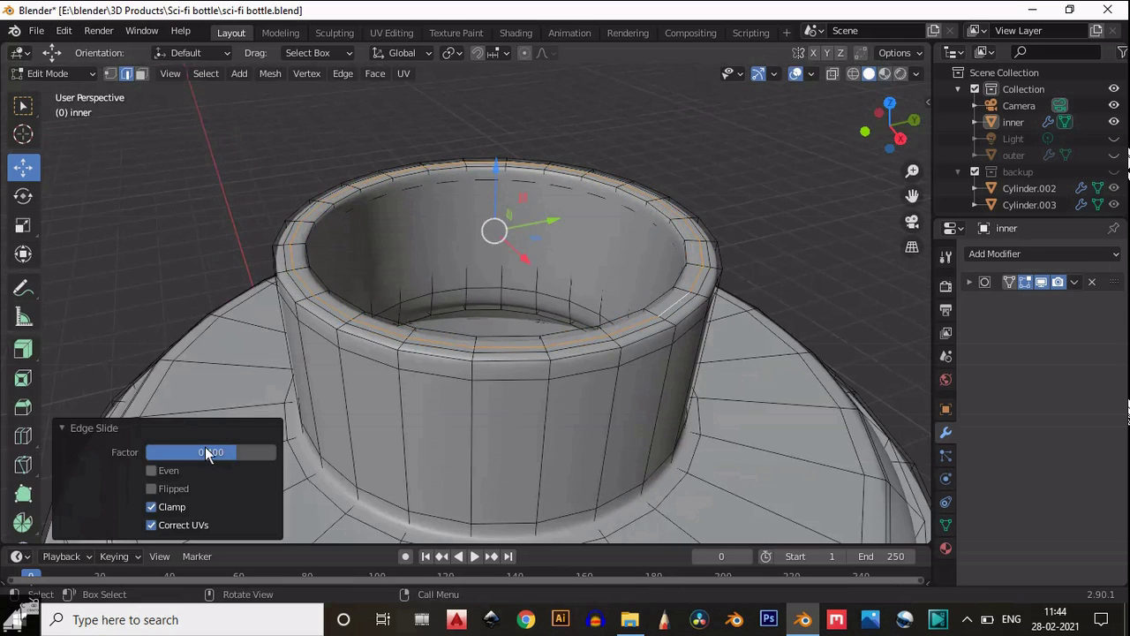
drag(206, 447, 143, 430)
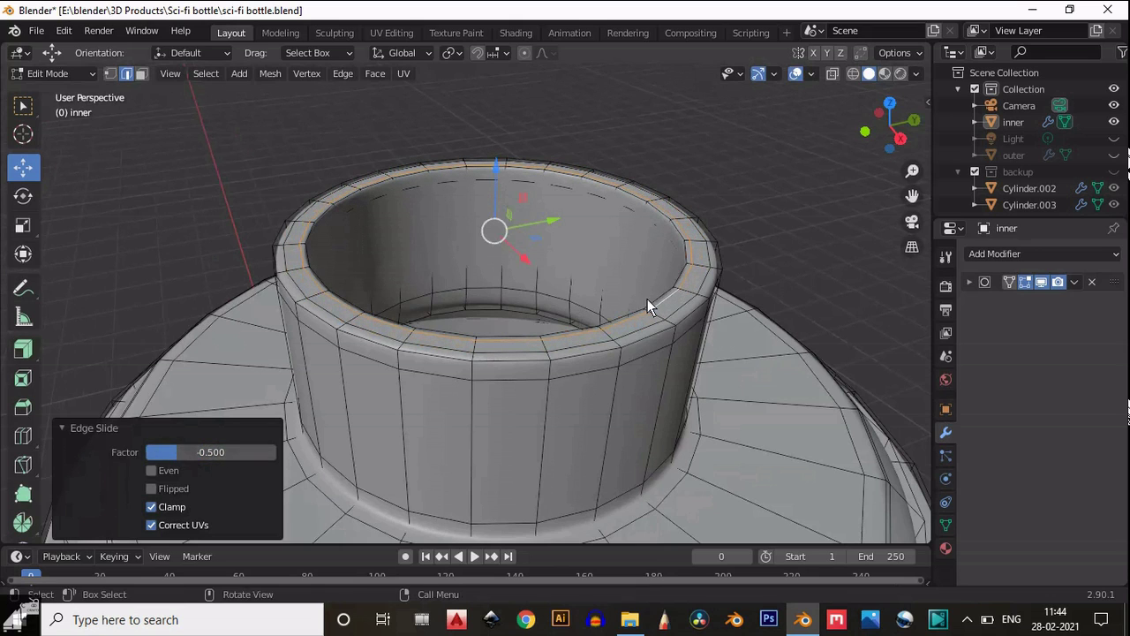
Step: Slide the outer edge loop on the neck's flat rim with a factor of -0.6 and return to Object Mode
alt+click(675, 310)
key(g)
key(g)
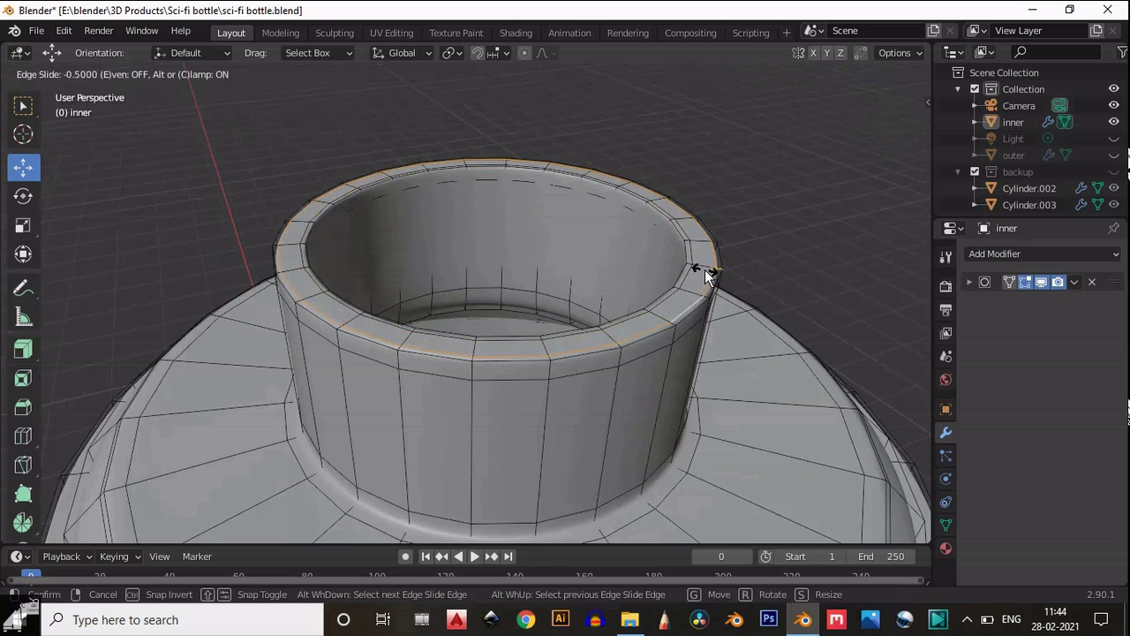
click(704, 269)
click(185, 450)
text(-0.6)
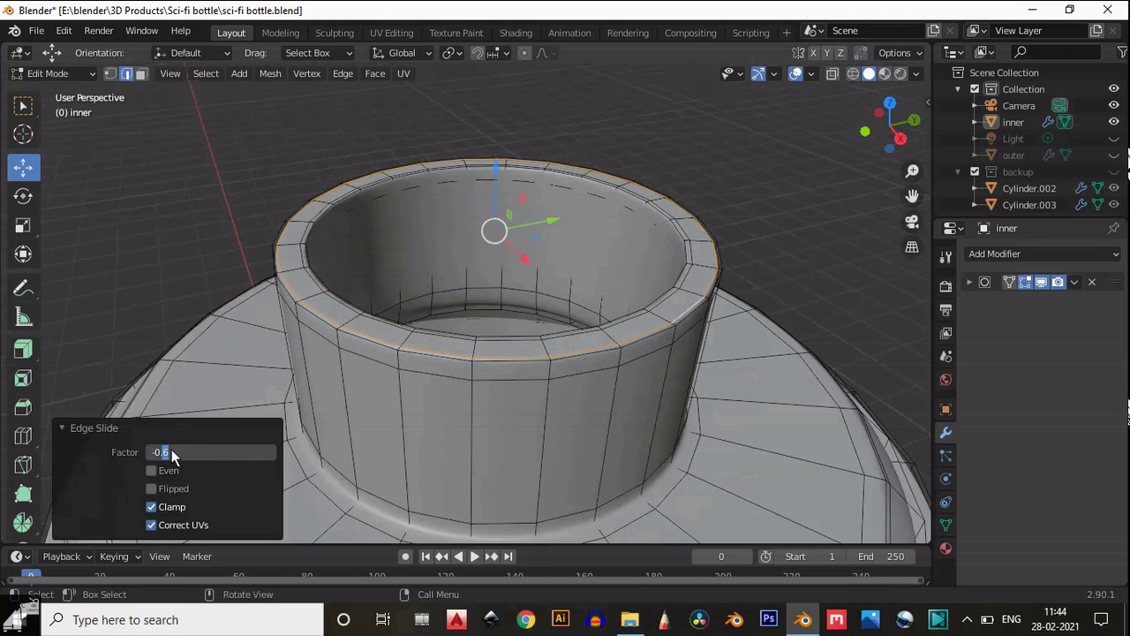
key(Return)
key(Tab)
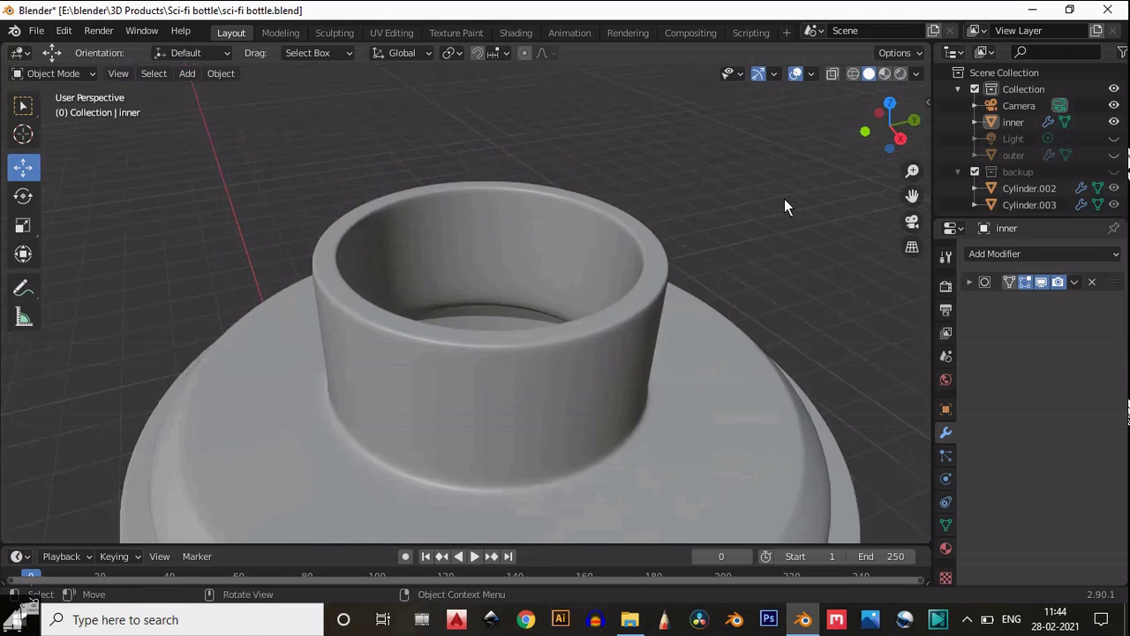
scroll(784, 199, down, 2)
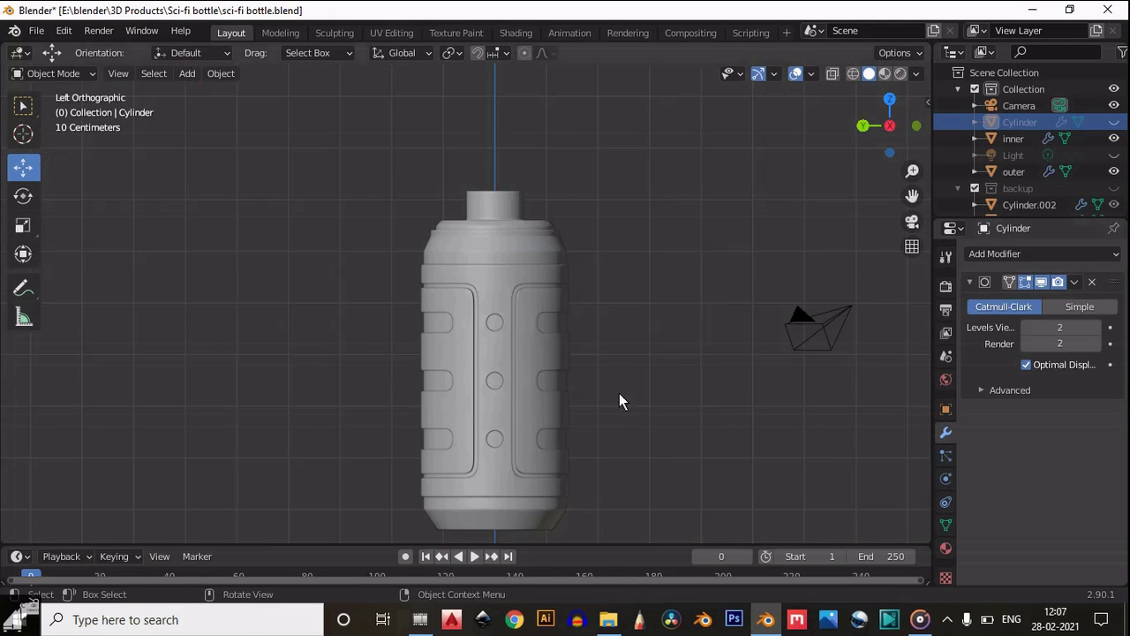
Step: Add a 24-vertex cylinder mesh with a 1 m radius and 2 m depth at the world origin
scroll(619, 392, up, 2)
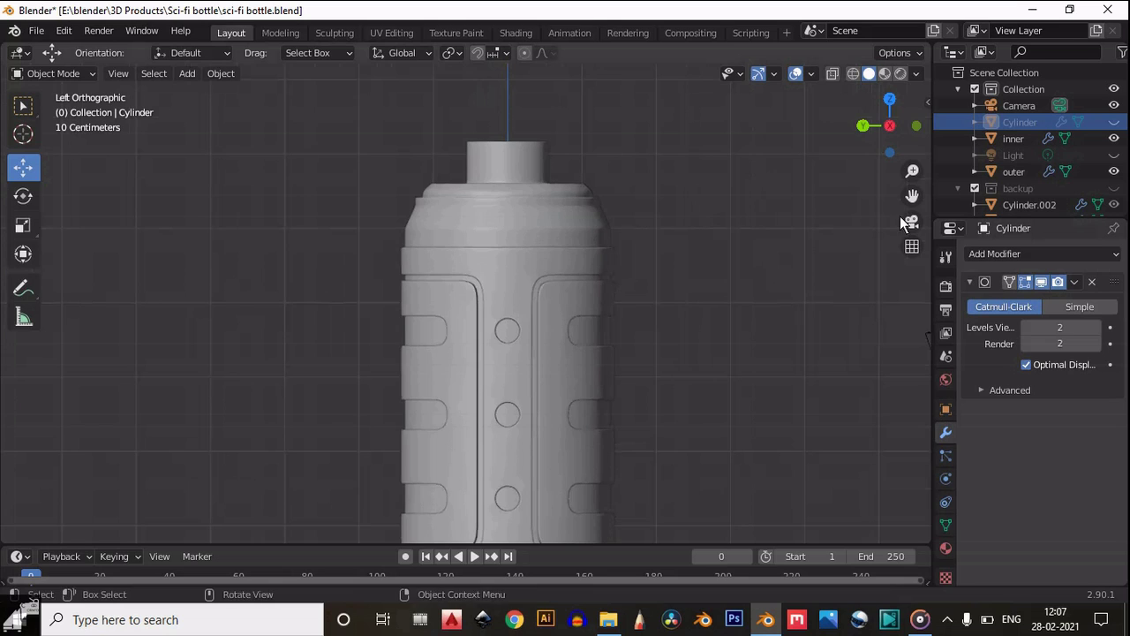
shift+middle_drag(899, 215, 903, 318)
key(shift+a)
click(756, 313)
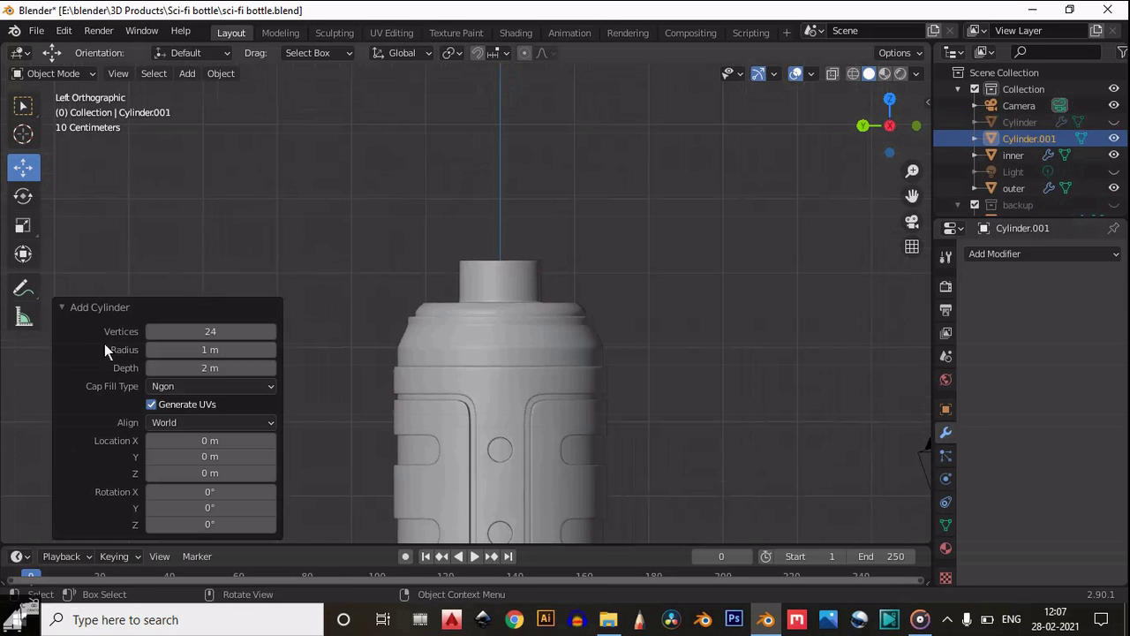
click(218, 332)
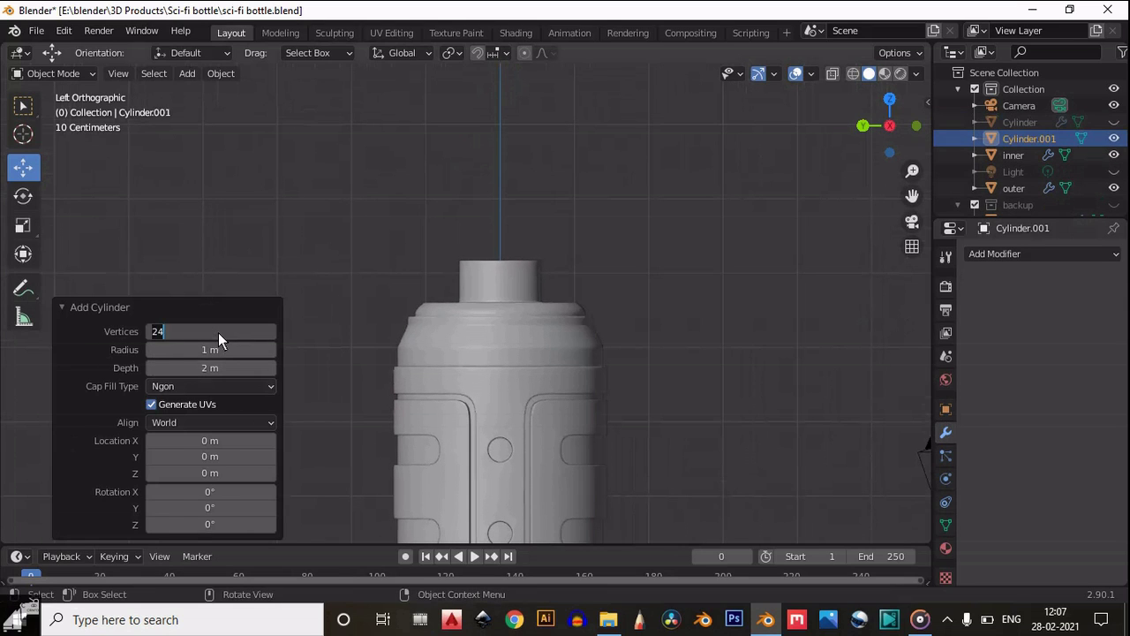
text(24)
key(Return)
click(341, 202)
Step: Move the new cylinder straight up by about 7.7 m so it sits over the bottle's neck, just above the shoulder
scroll(468, 380, down, 5)
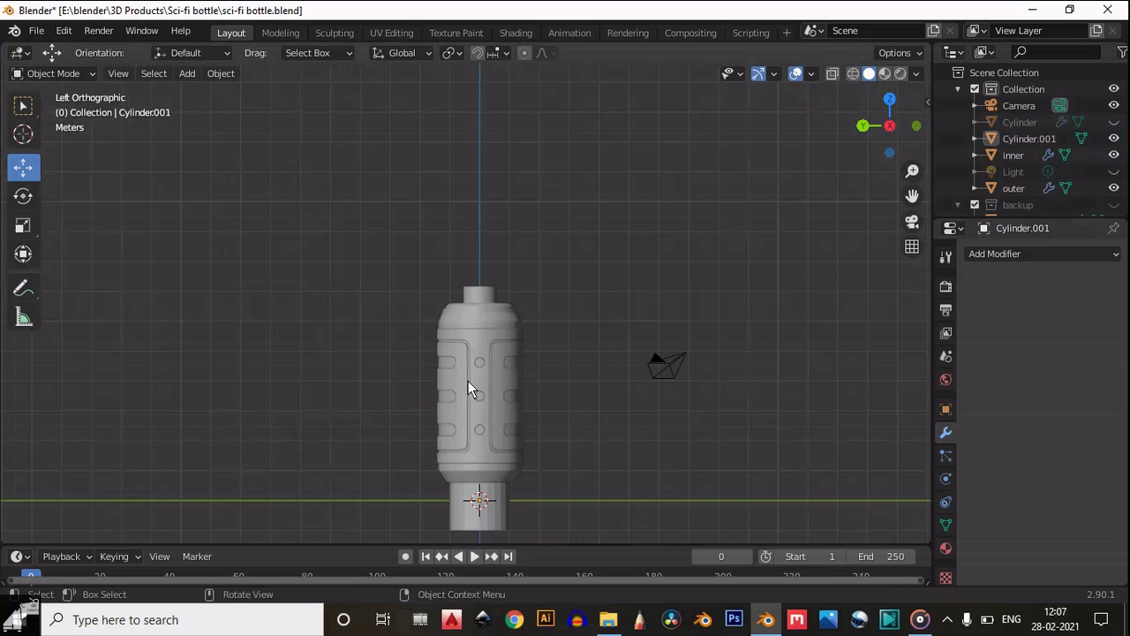
click(473, 524)
drag(480, 435, 483, 194)
scroll(484, 235, up, 8)
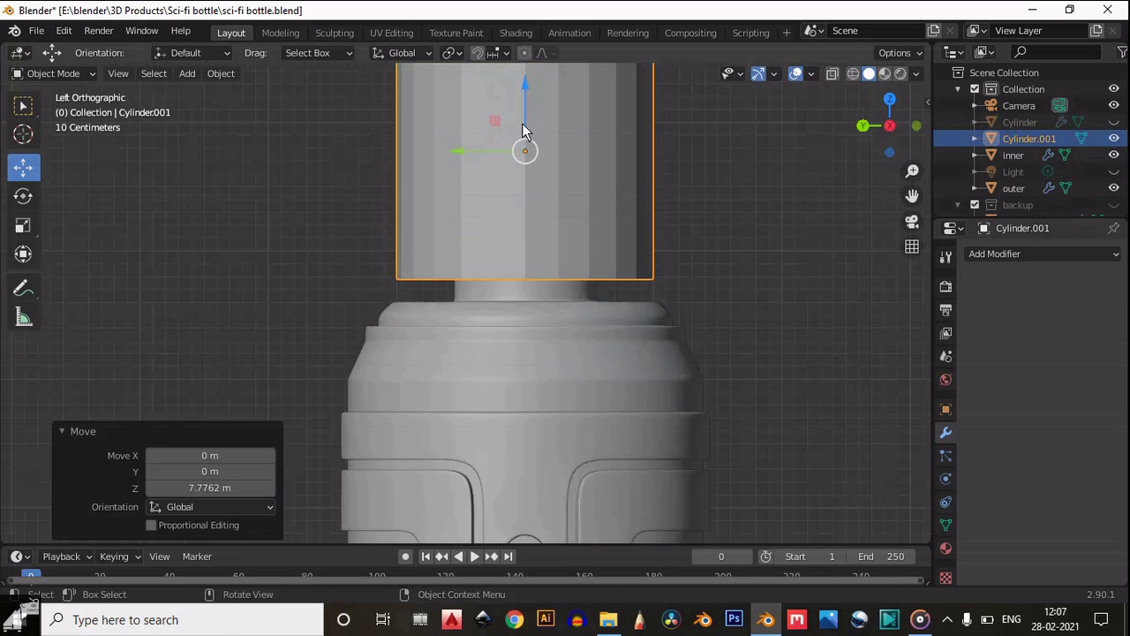
drag(523, 99, 523, 112)
Step: In Edit Mode, lower the cylinder's top edge loop by 1.4 m along Z to form a short cap
key(Tab)
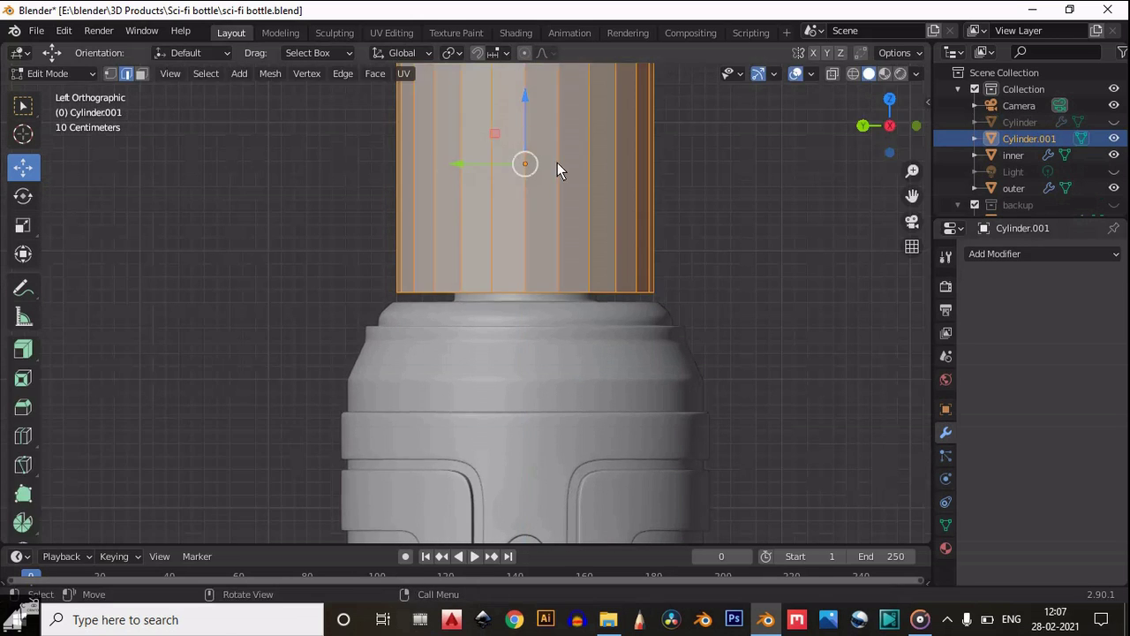
scroll(560, 162, down, 4)
key(alt+z)
drag(739, 90, 362, 205)
key(g)
key(z)
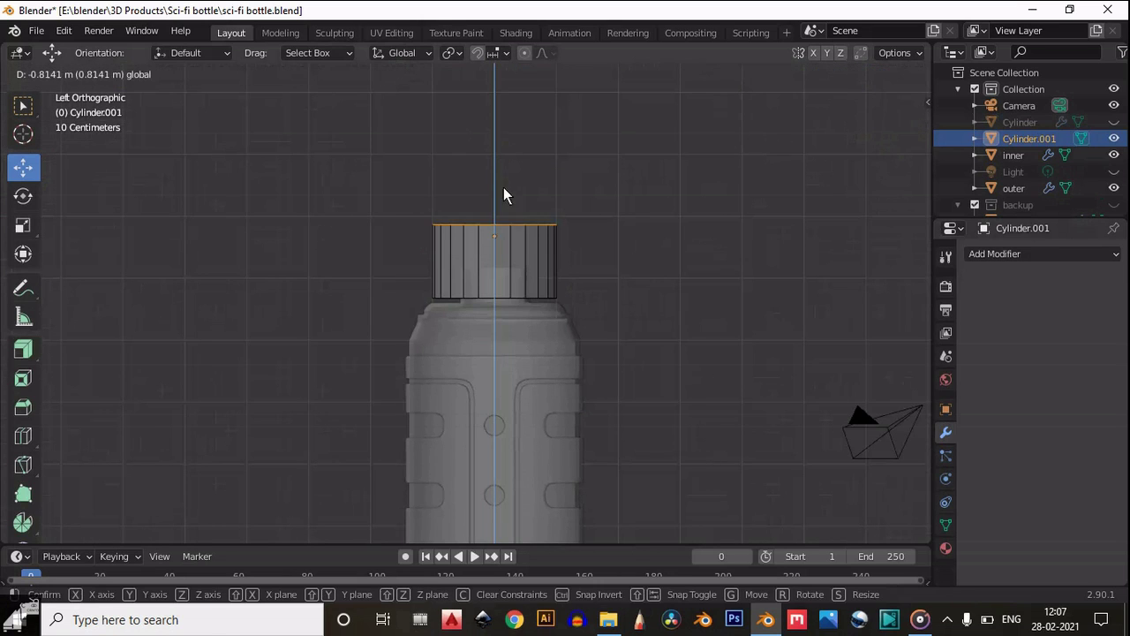
click(509, 205)
scroll(522, 209, up, 5)
Step: Scale the whole cap cylinder to 0.6 in X and Y, keeping its height
key(s)
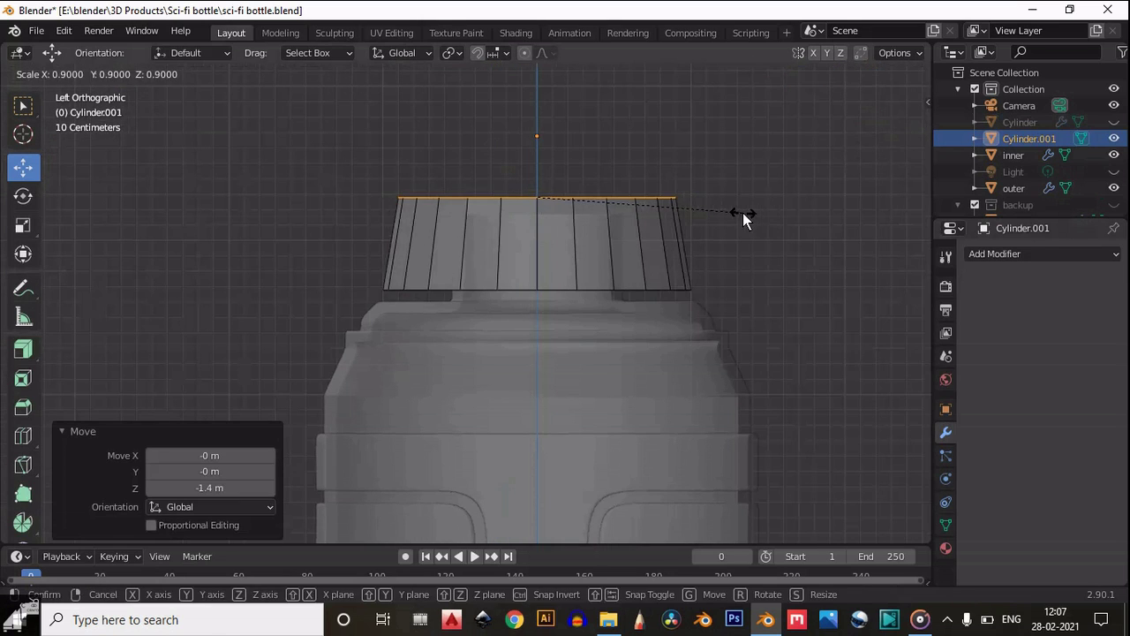
click(742, 213)
key(a)
key(s)
key(shift+z)
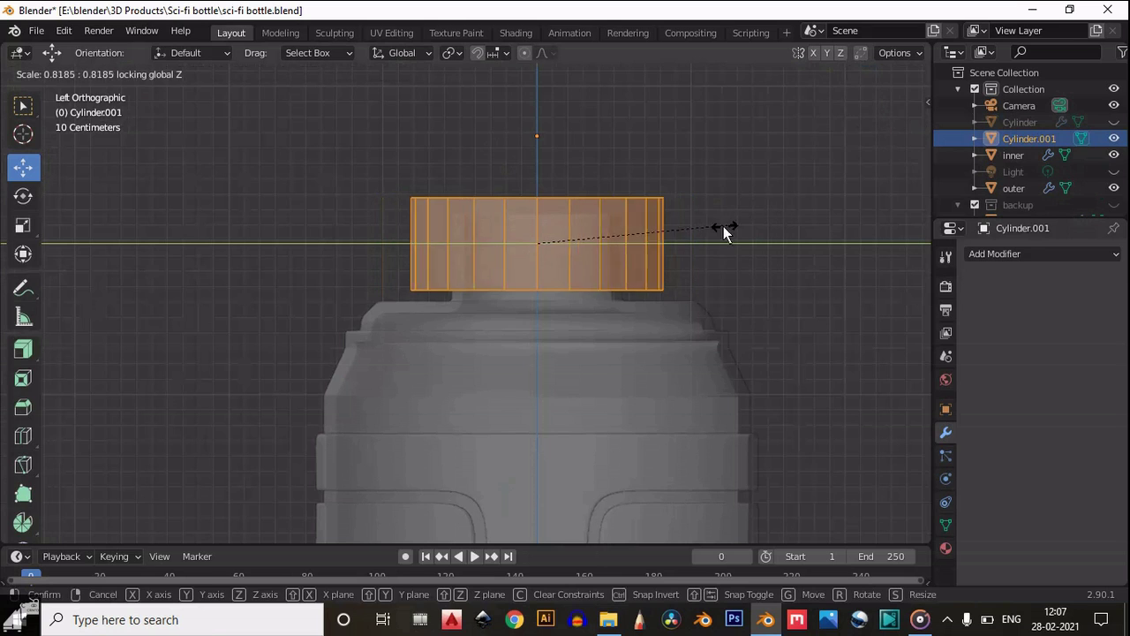
ctrl+click(689, 231)
scroll(747, 234, up, 3)
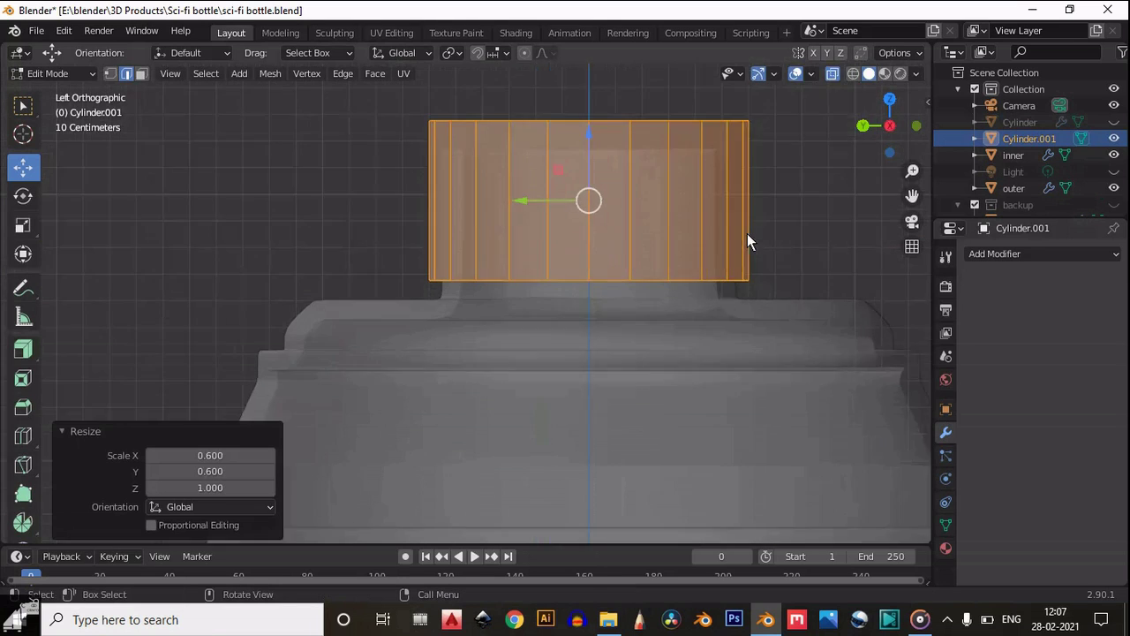
Step: Enlarge the cap cylinder by a factor of 1.1 in X and Y only
scroll(759, 226, up, 2)
key(s)
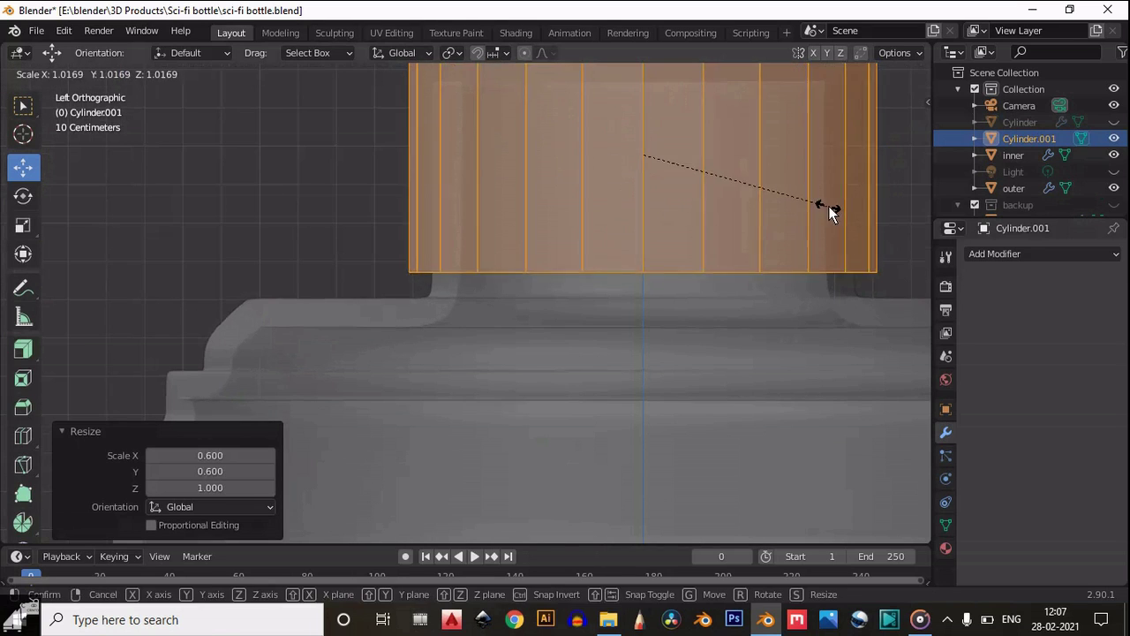
key(shift+z)
ctrl+click(841, 206)
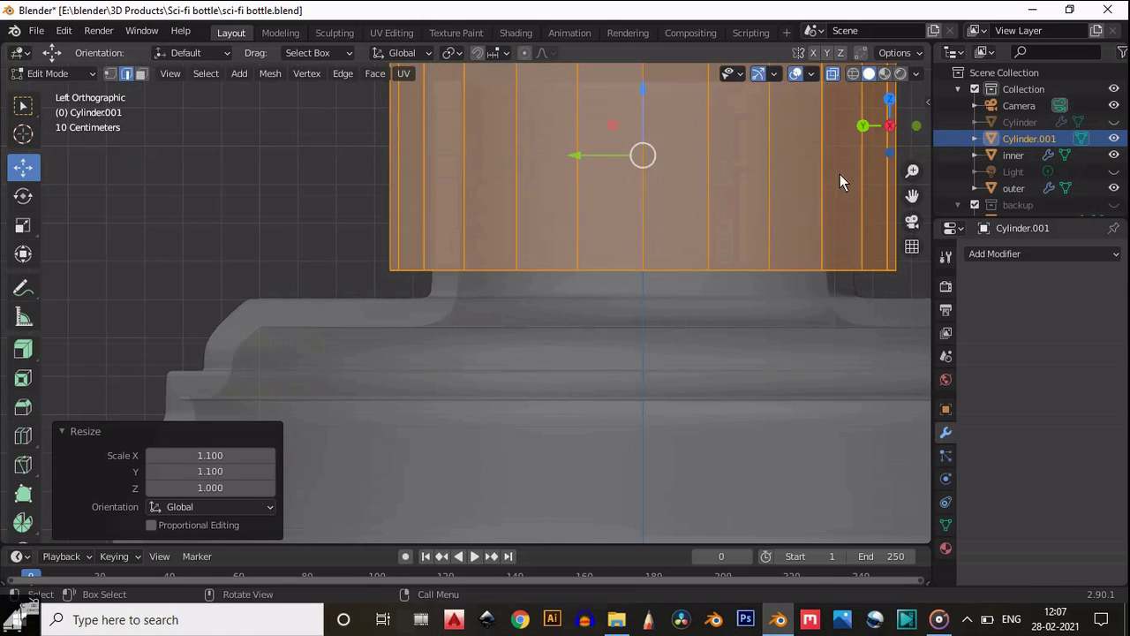
Step: Select the ring of vertical side edges on the cap and reduce it to every second edge with Checker Deselect
scroll(839, 174, down, 3)
click(833, 74)
ctrl+alt+click(716, 200)
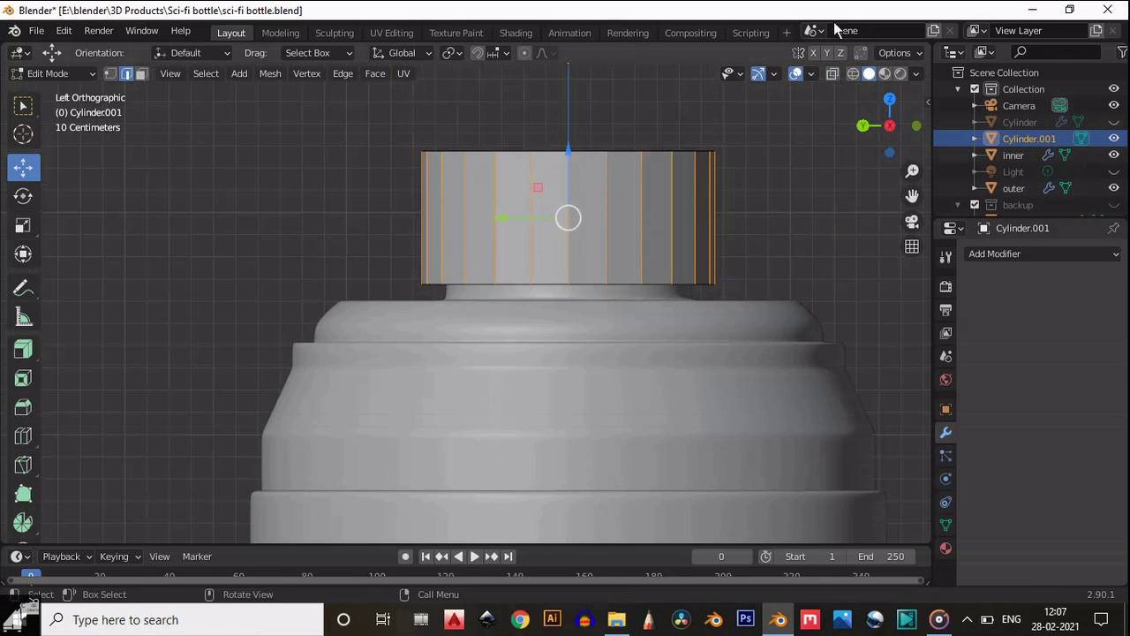
click(832, 73)
drag(789, 179, 240, 260)
scroll(750, 146, up, 2)
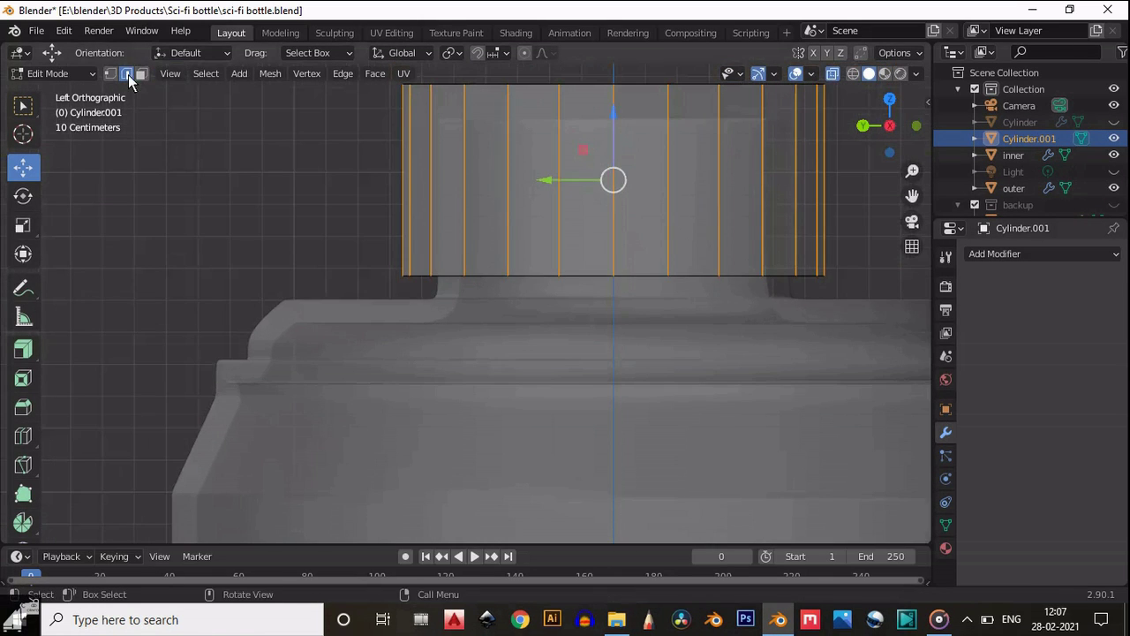
click(203, 74)
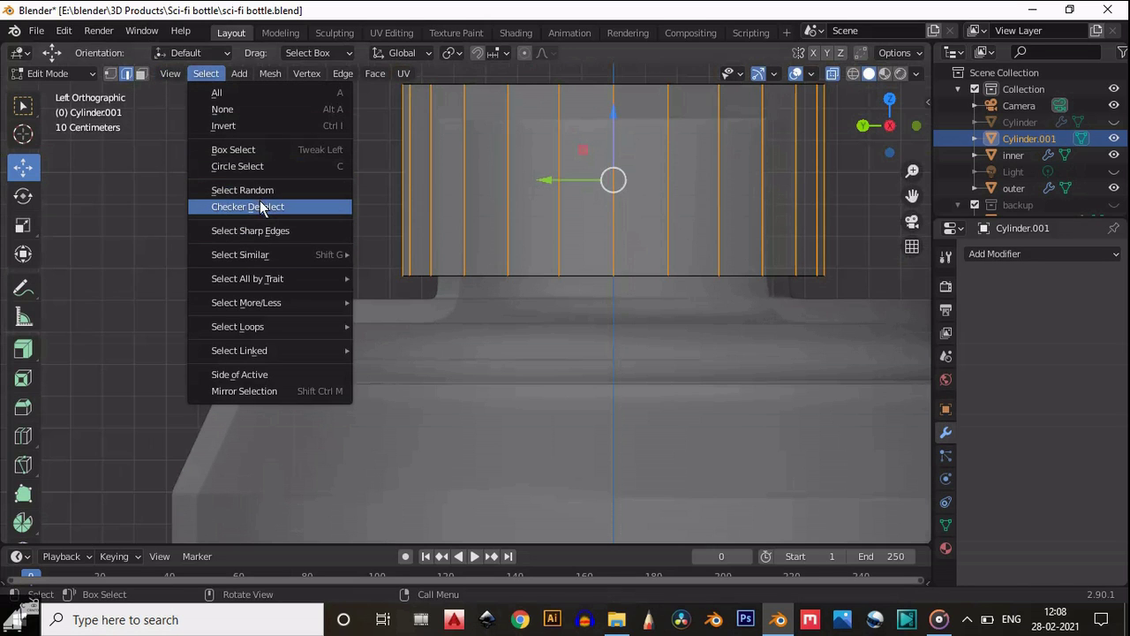
click(263, 208)
click(831, 73)
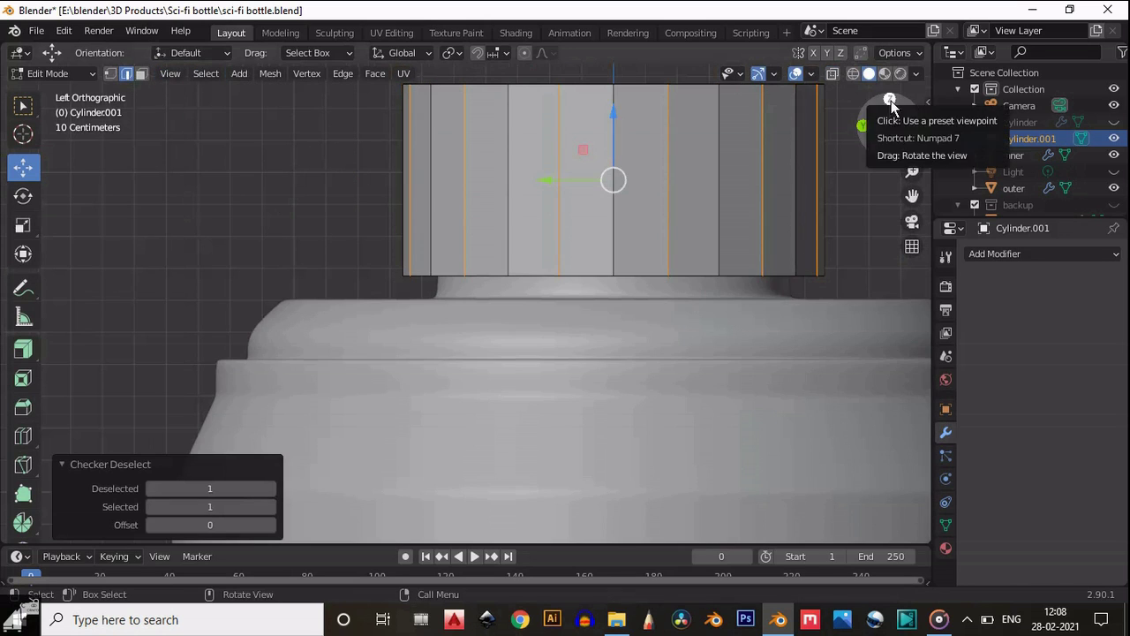
Step: Try to scale the alternate vertical edges uniformly by 0.9 from the top view
click(889, 99)
click(833, 76)
key(s)
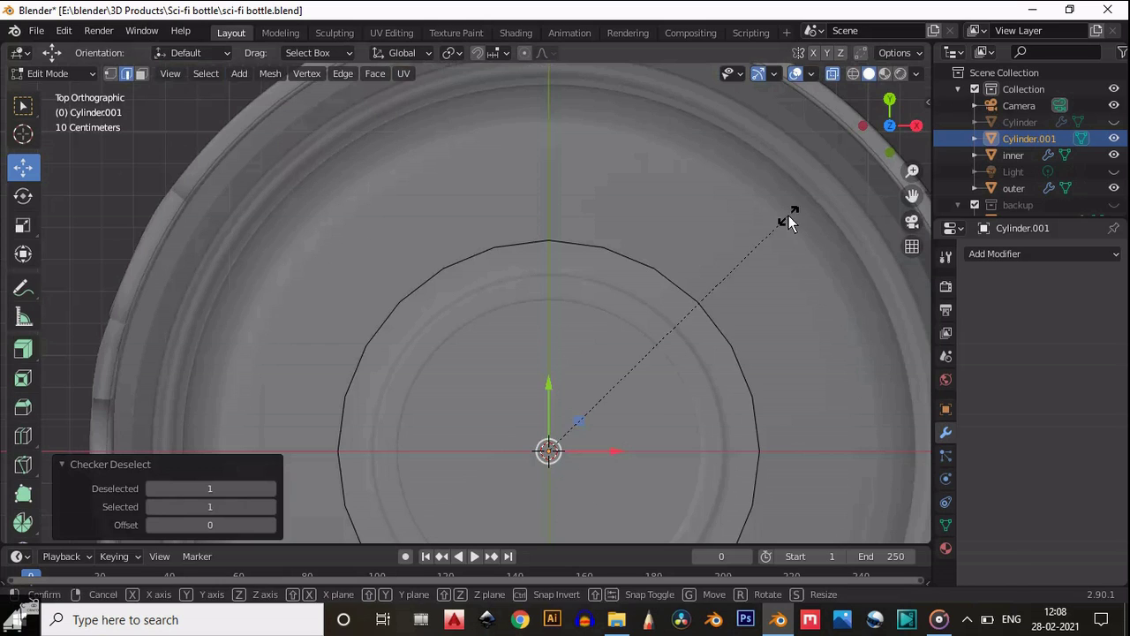
right_click(745, 241)
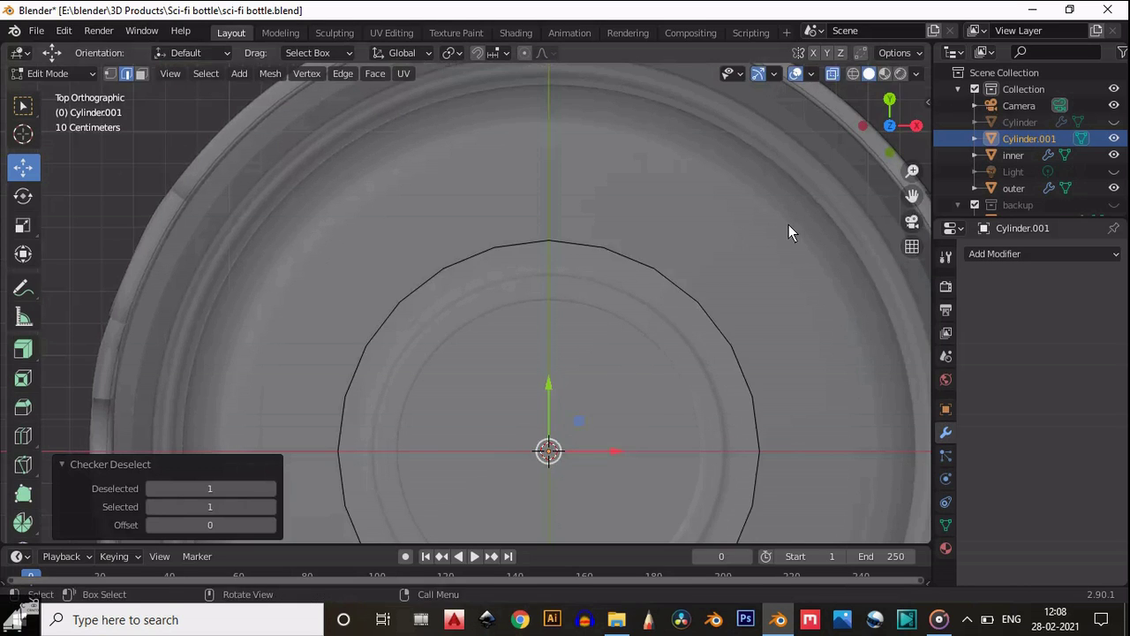
key(s)
ctrl+click(752, 242)
click(830, 74)
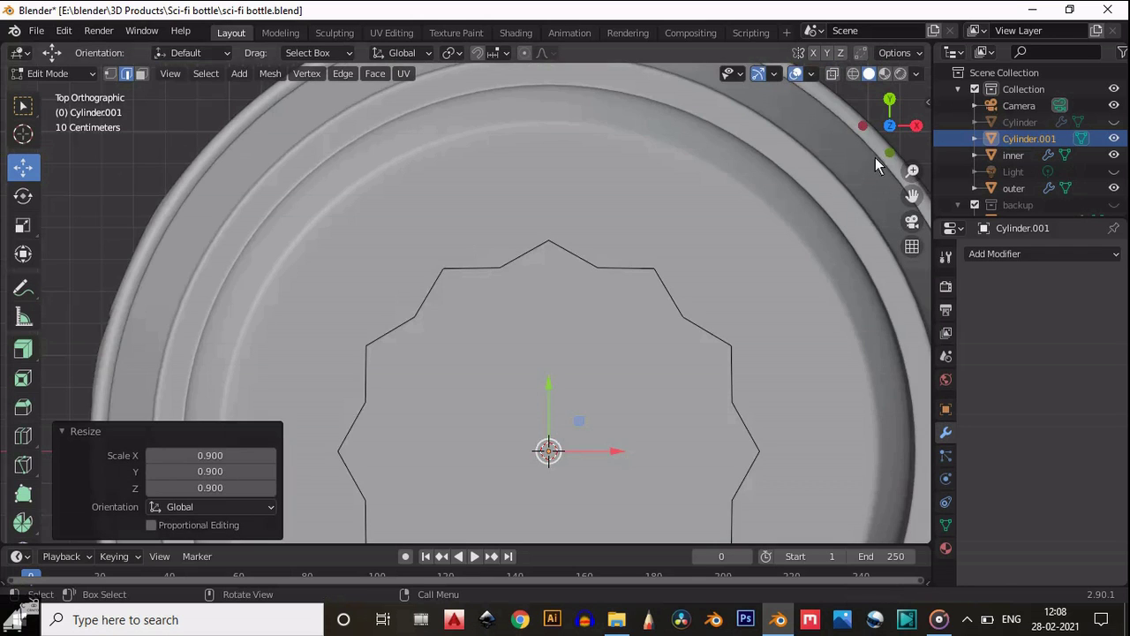
Step: Scale the alternate vertical edges to 0.9 in X and Y only, pulling them inward to form grip ridges around the cap
drag(893, 136, 760, 493)
middle_drag(760, 500, 830, 281)
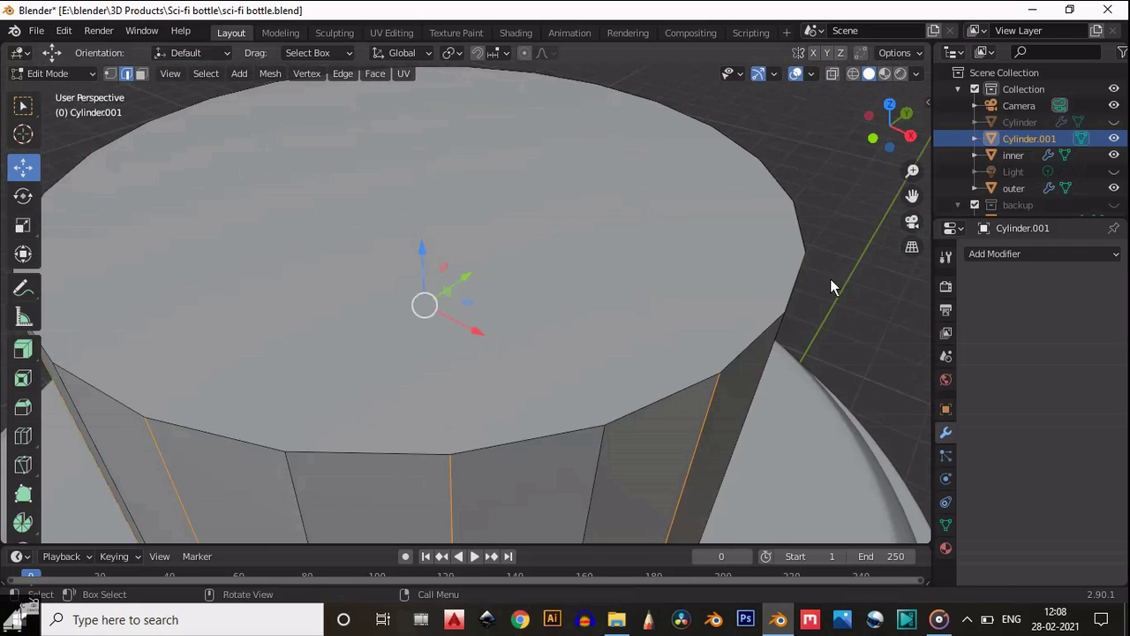
key(s)
key(shift+z)
text(.9)
key(Return)
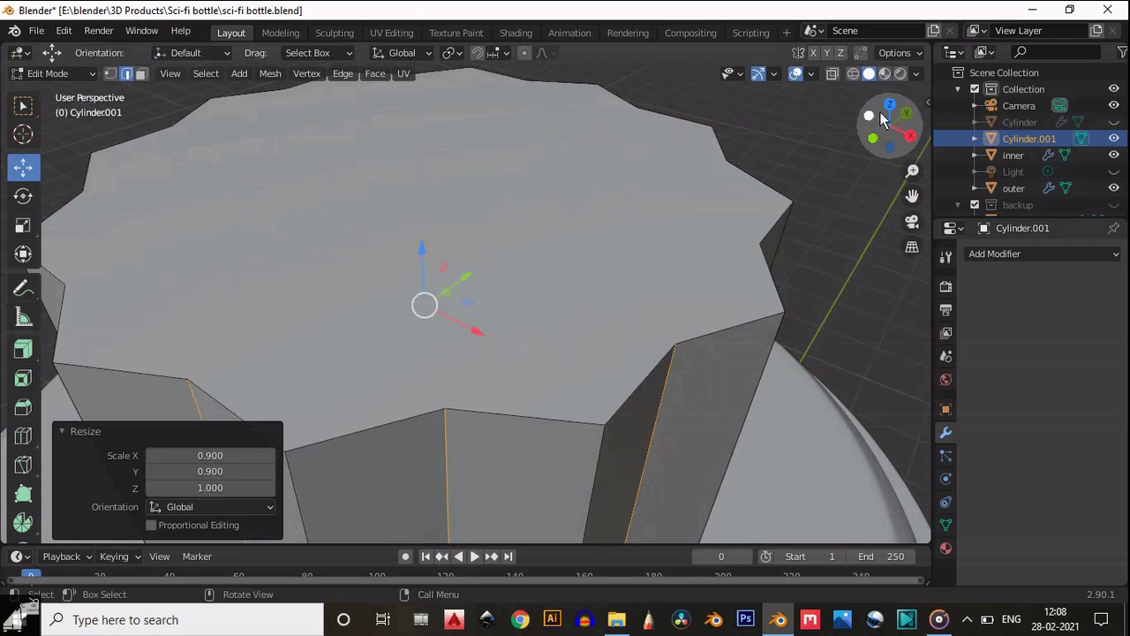
Step: Select the protruding vertical ridge edges along one side of the cap
drag(887, 105, 190, 101)
click(508, 276)
shift+click(229, 292)
scroll(265, 284, down, 4)
shift+click(316, 274)
shift+click(279, 344)
shift+click(185, 338)
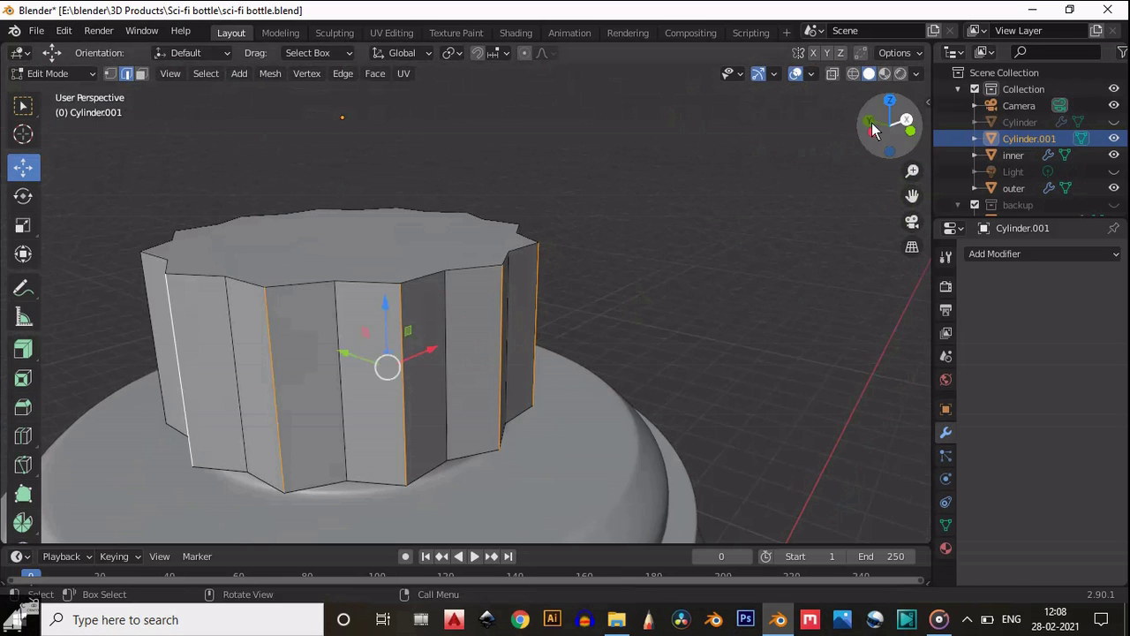
Step: Add the remaining protruding vertical ridge edges around the cap to the selection
drag(872, 131, 168, 104)
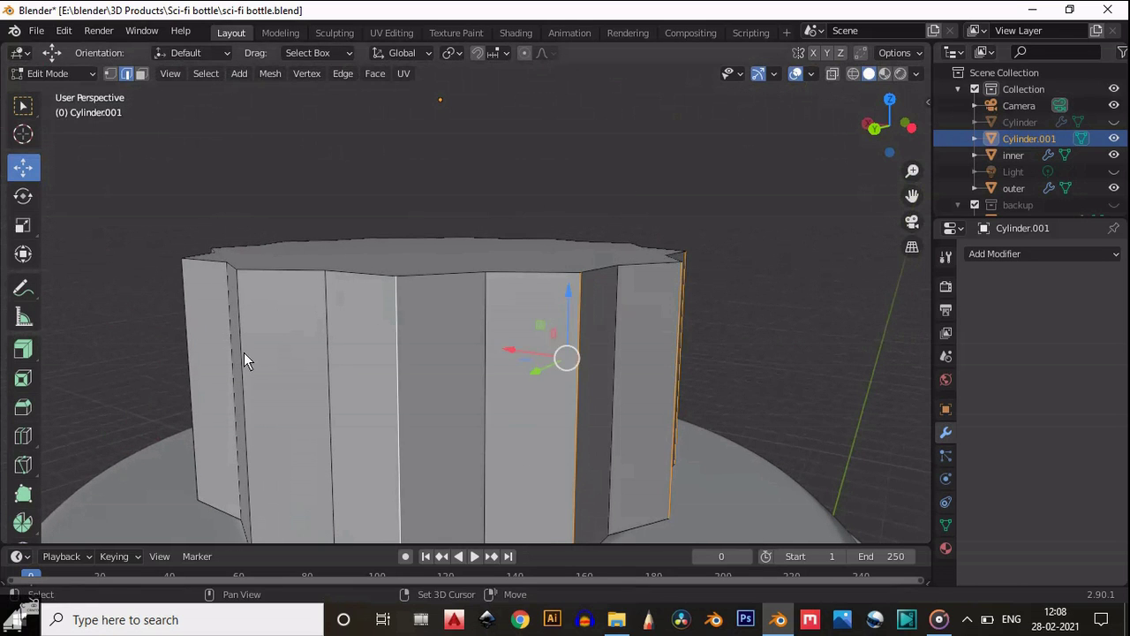
drag(879, 131, 832, 176)
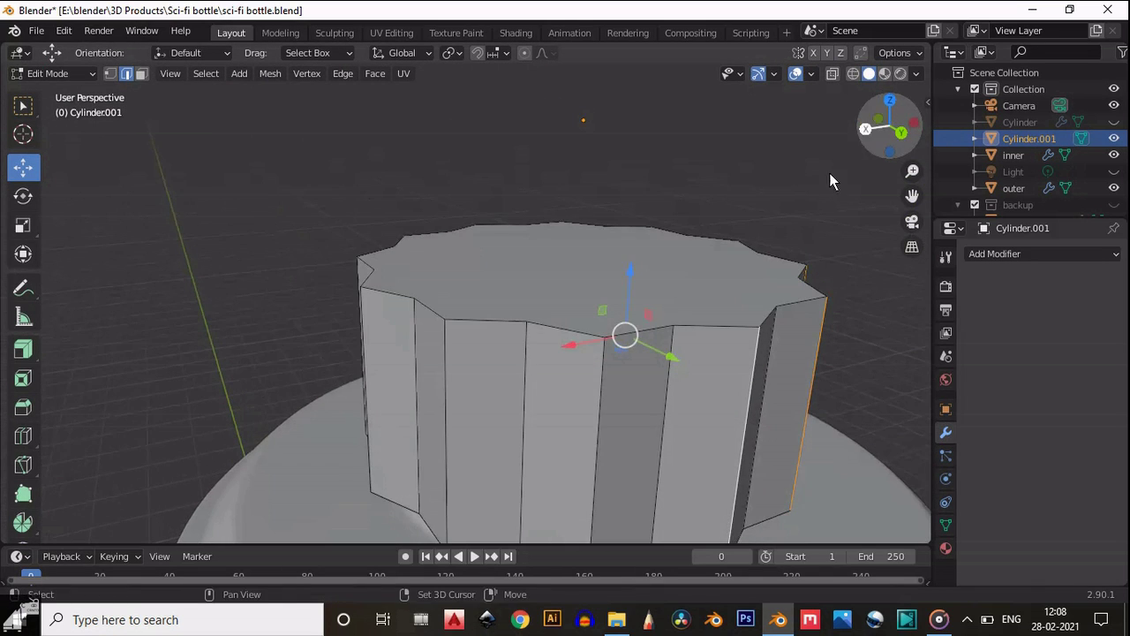
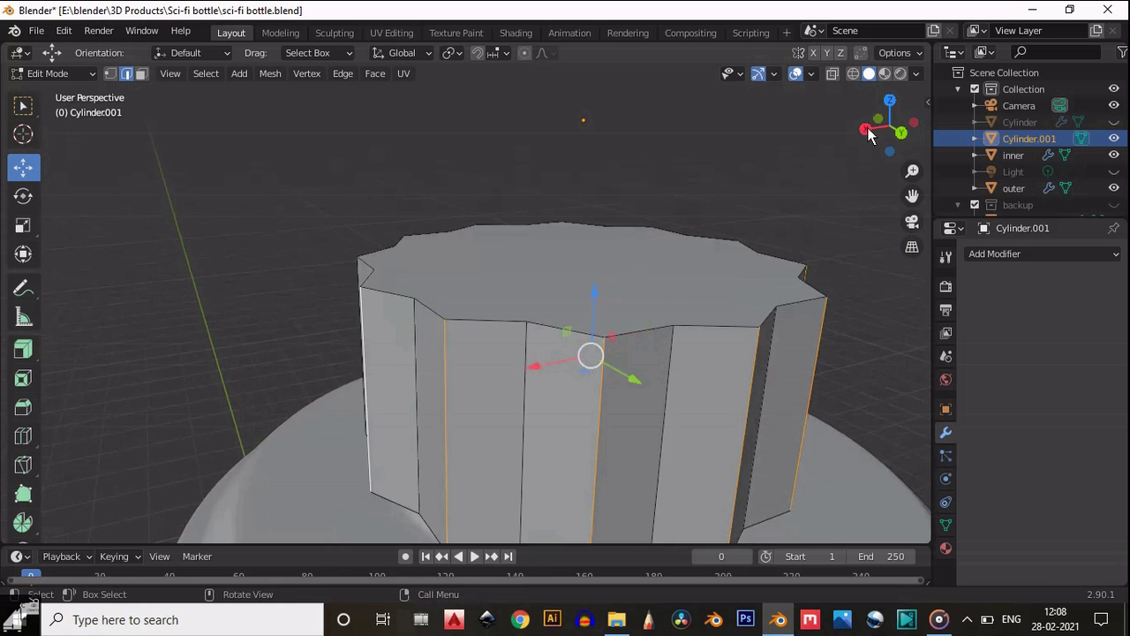
drag(879, 126, 614, 257)
shift+click(521, 302)
scroll(526, 300, up, 1)
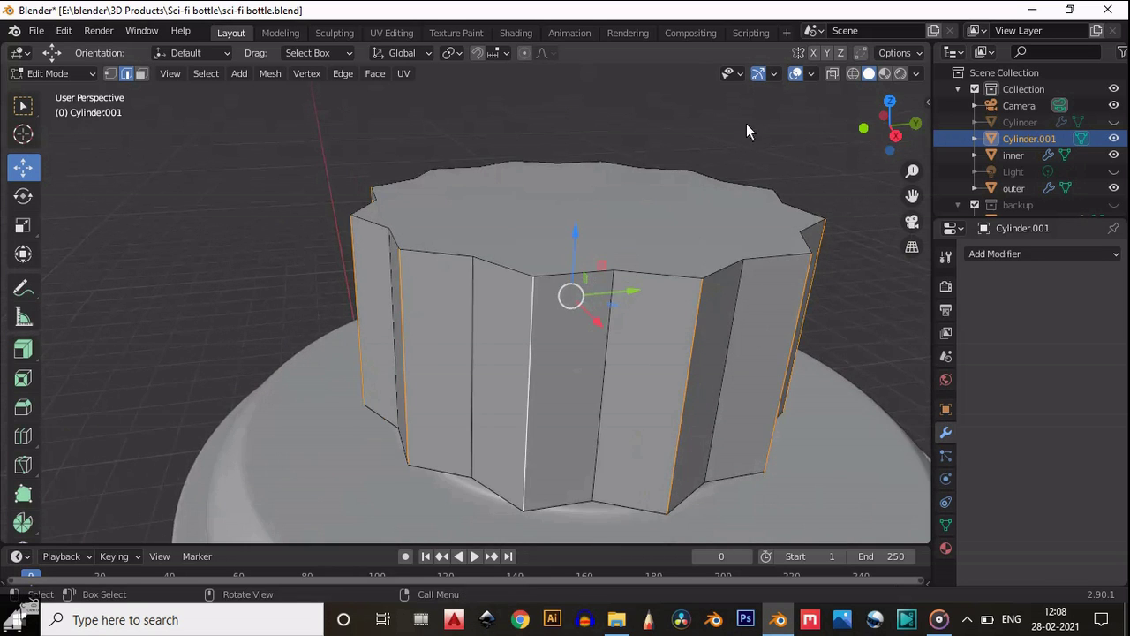
drag(883, 115, 903, 150)
drag(912, 201, 901, 156)
scroll(683, 206, down, 1)
Step: Bevel the selected vertical ridge edges with one segment and a width of 0.06 m
click(23, 407)
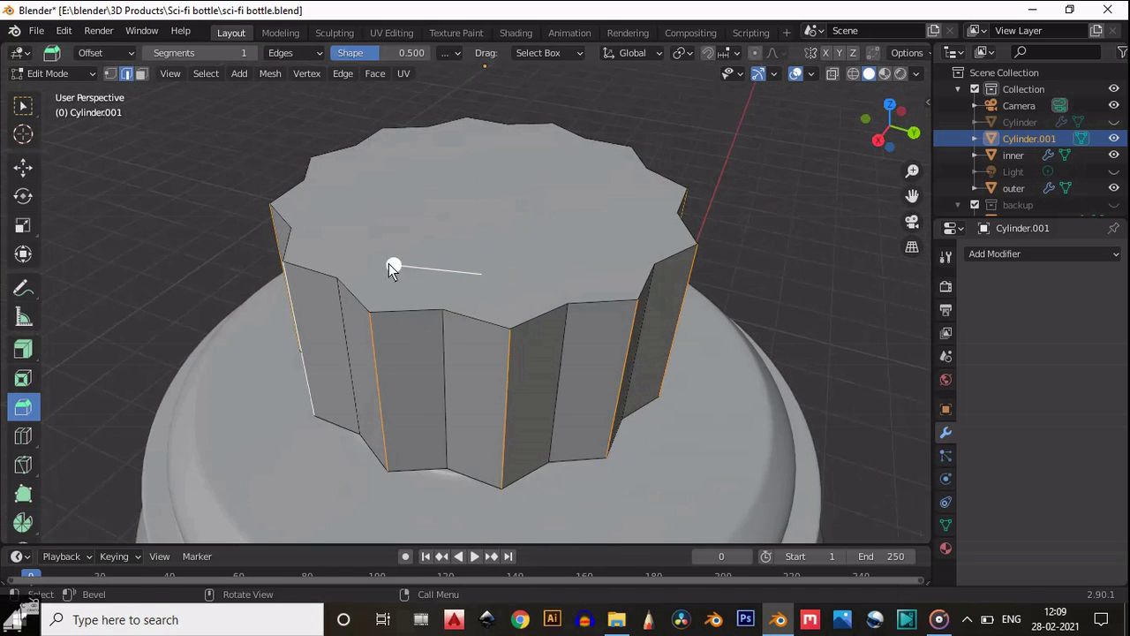
drag(389, 263, 366, 245)
click(365, 245)
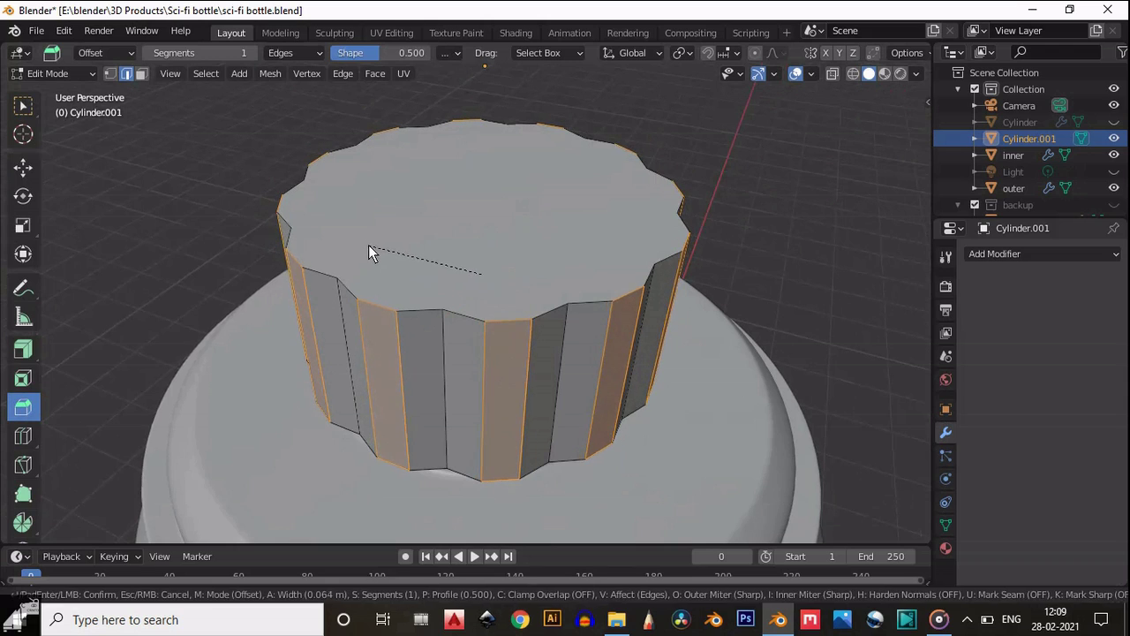
text(5)
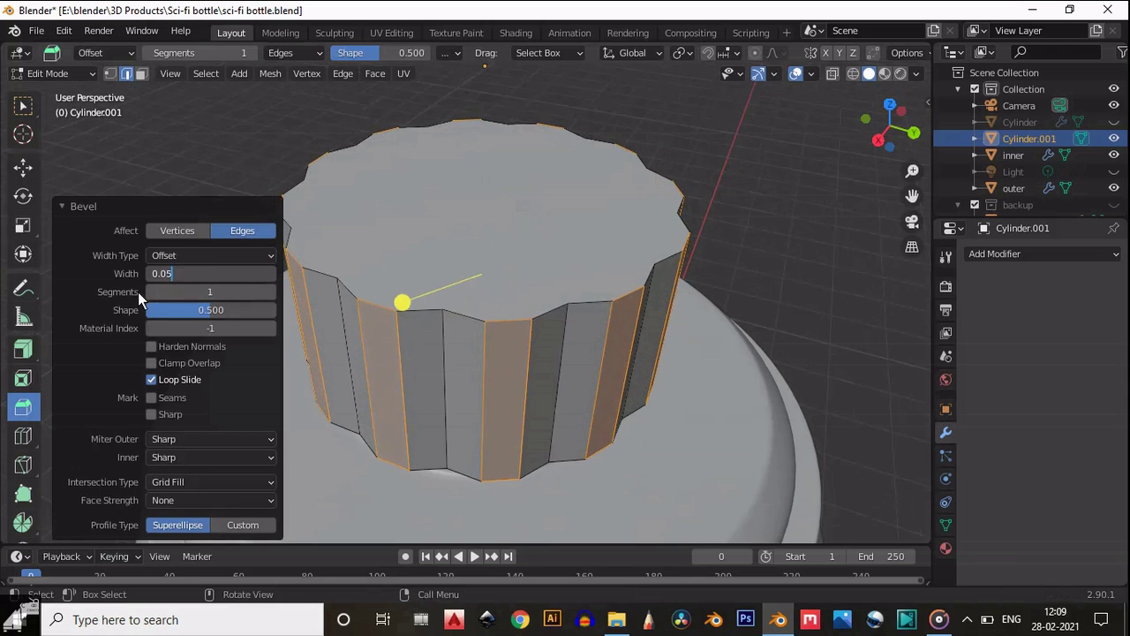
key(Return)
click(232, 274)
drag(231, 274, 168, 262)
text(0.06)
key(Return)
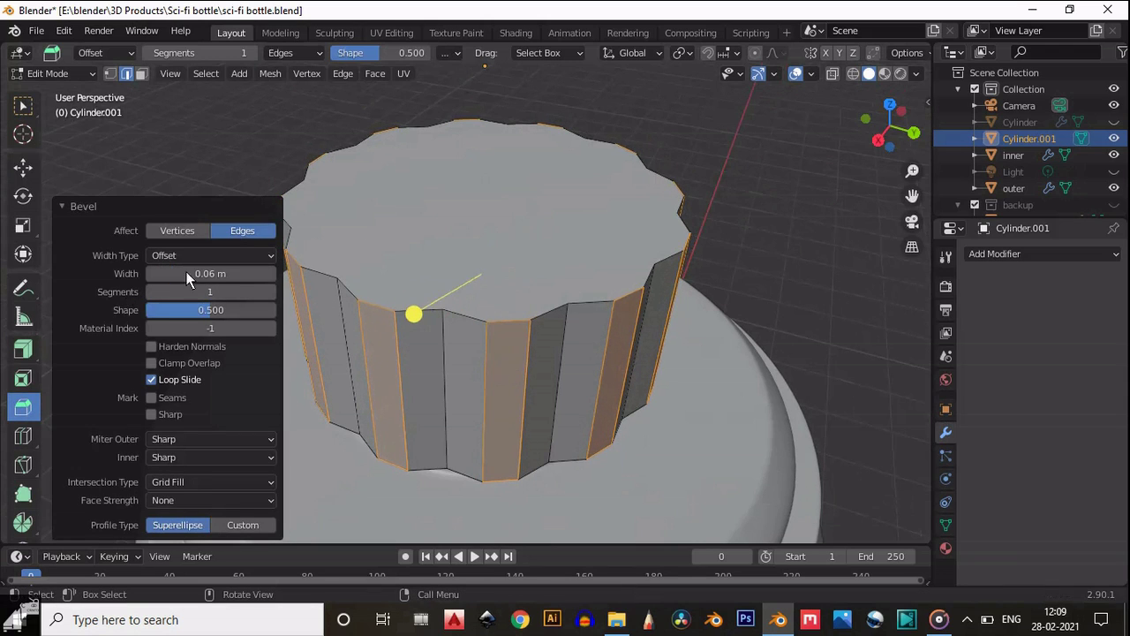
Step: Inset the cap's top face slightly, by about 0.03 m
scroll(612, 174, up, 2)
click(34, 105)
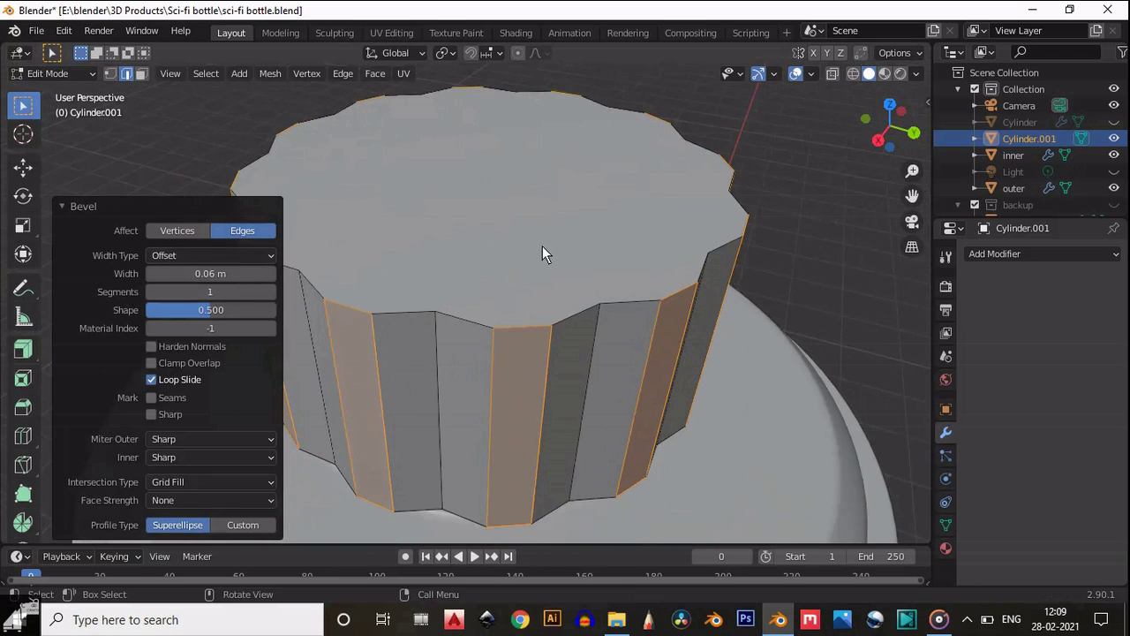
click(645, 207)
key(i)
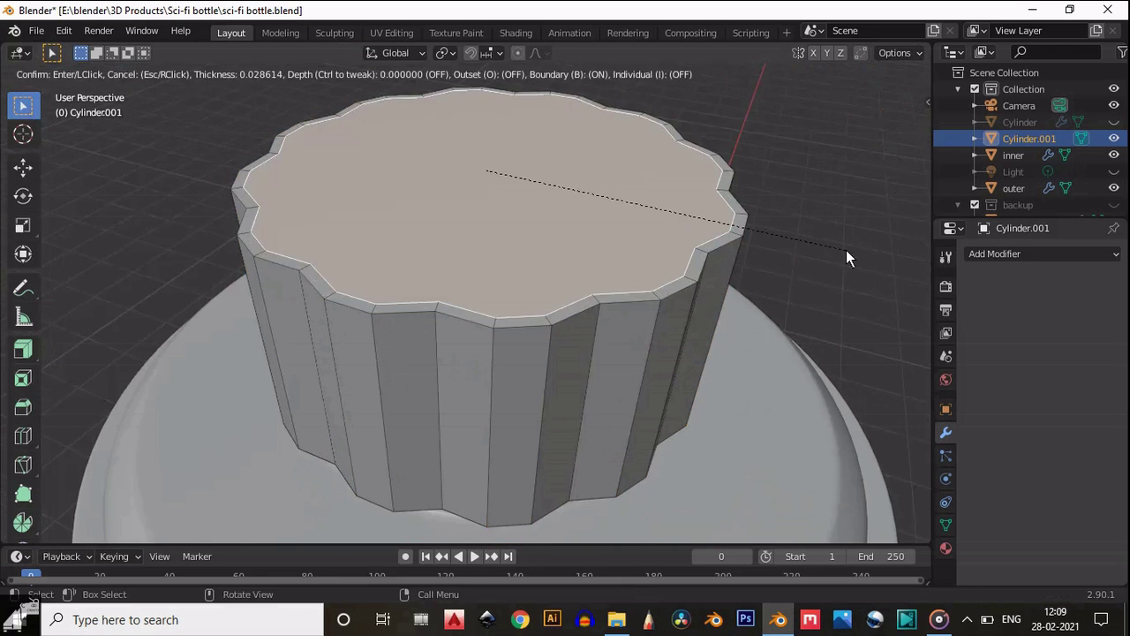
click(847, 250)
Step: Hide the inner and outer bottle bodies and inset the cap's underside face by 0.03 m
middle_drag(847, 250, 874, 441)
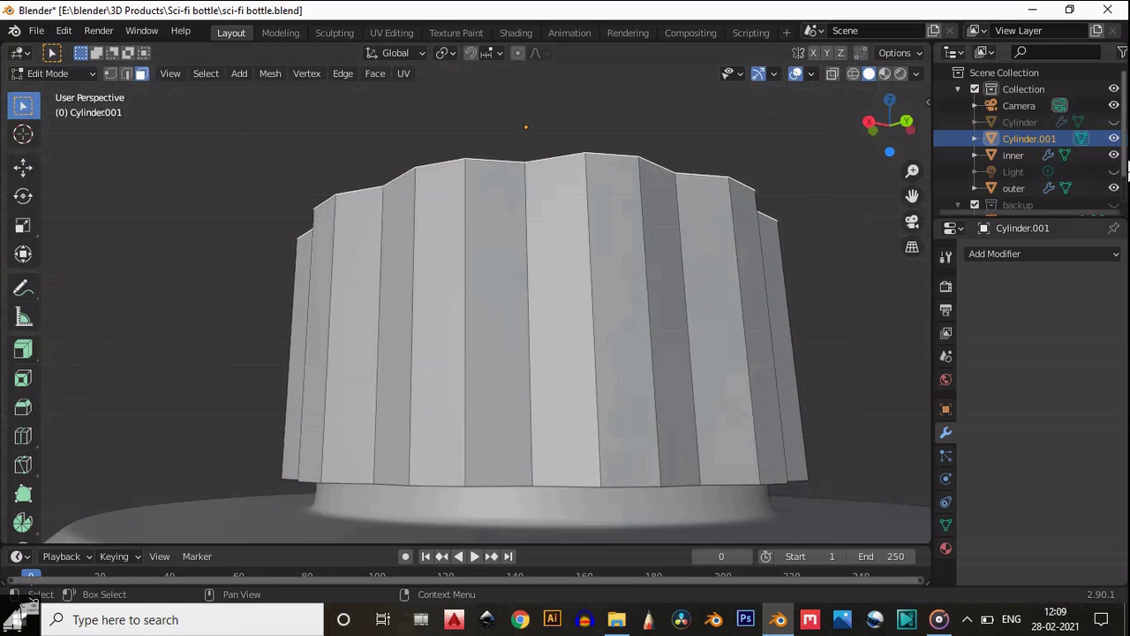
click(1114, 155)
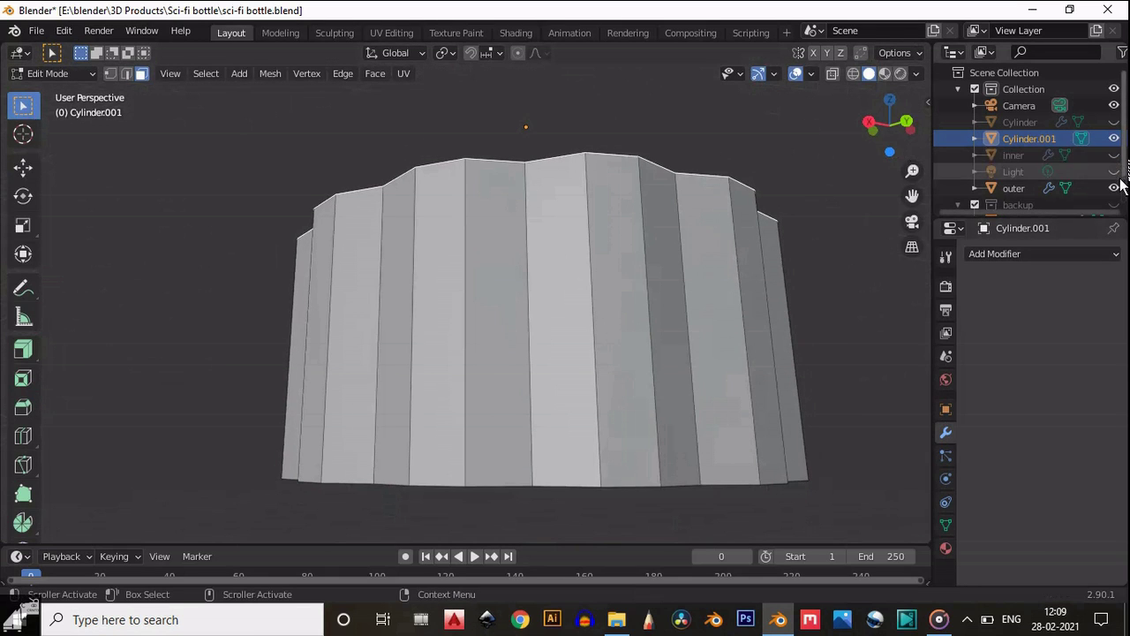
click(1113, 188)
drag(882, 96, 711, 369)
click(711, 369)
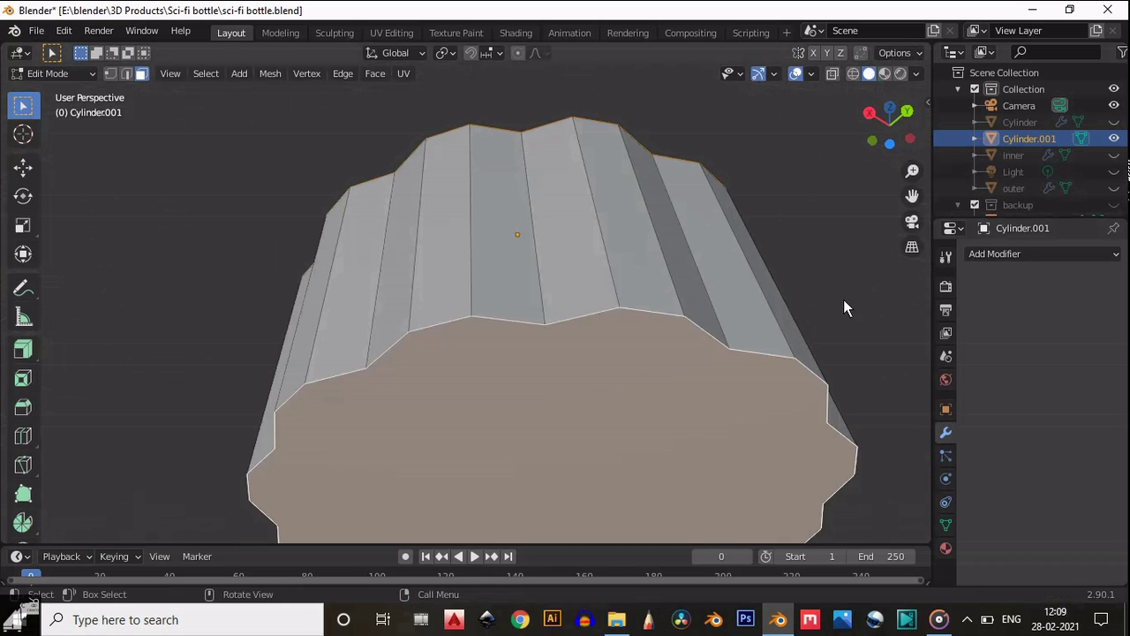
key(i)
click(819, 302)
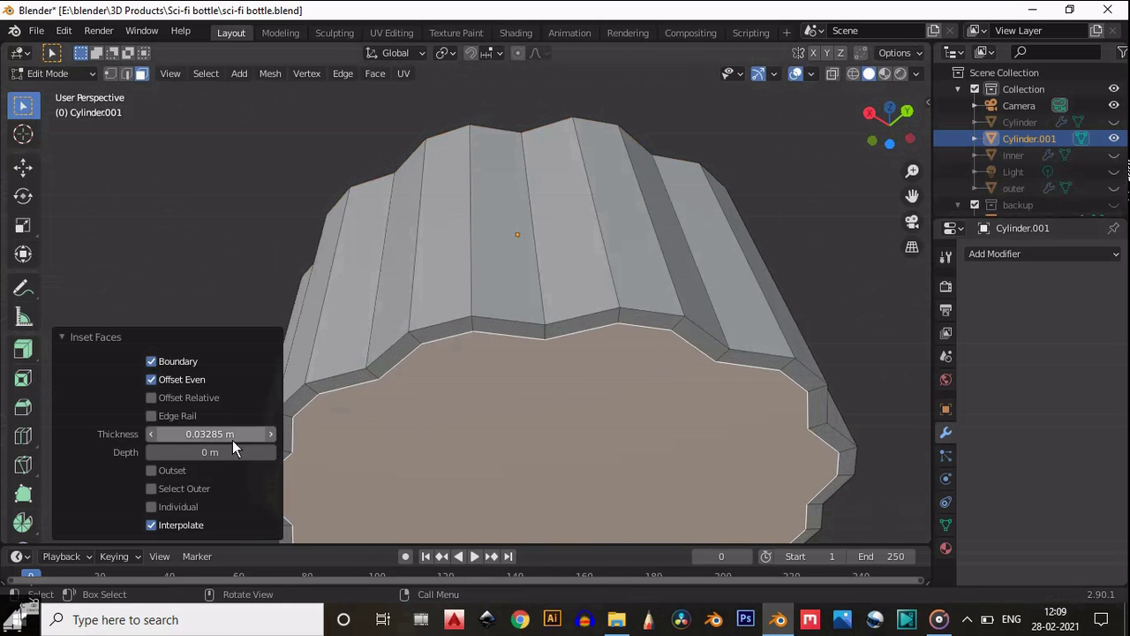
key(BackSpace)
key(Return)
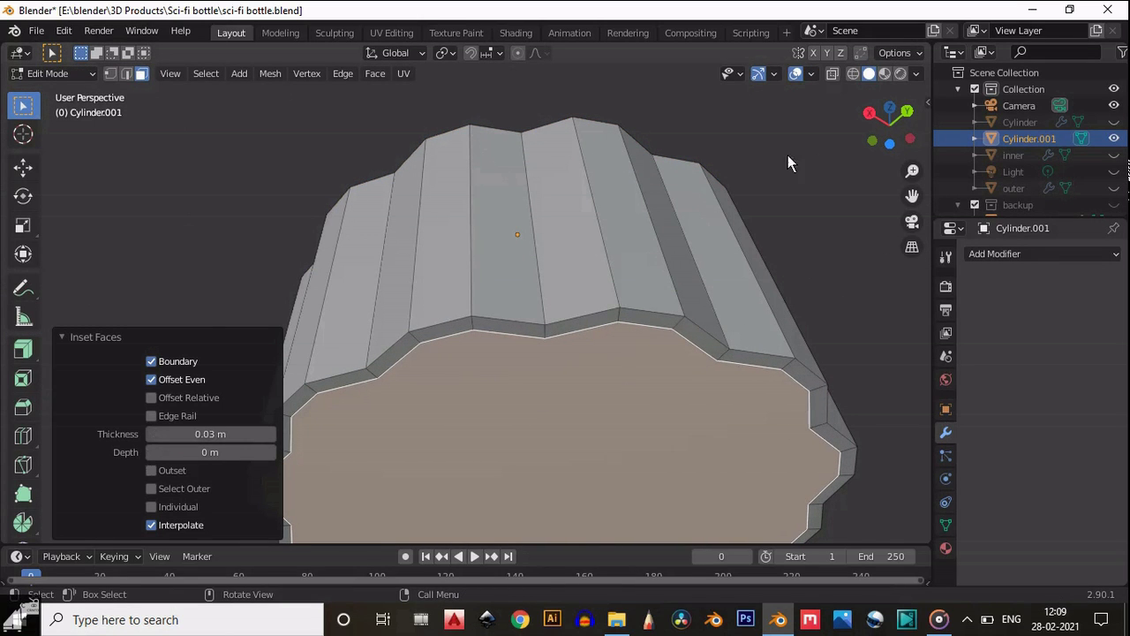
Step: Add a loop cut around the cap close to its top edge at factor -0.9 and another close to its bottom edge
mouse_move(900, 126)
mouse_down()
mouse_move(916, 178)
mouse_move(894, 307)
mouse_move(906, 112)
mouse_up()
key(ctrl+r)
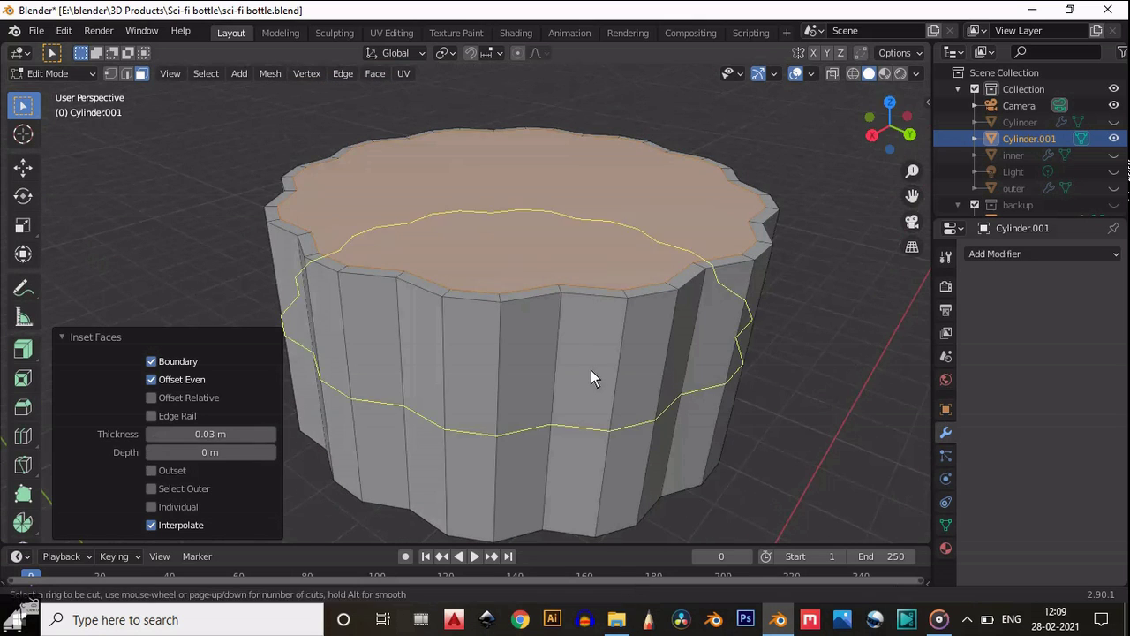
click(591, 370)
click(590, 275)
key(ctrl+r)
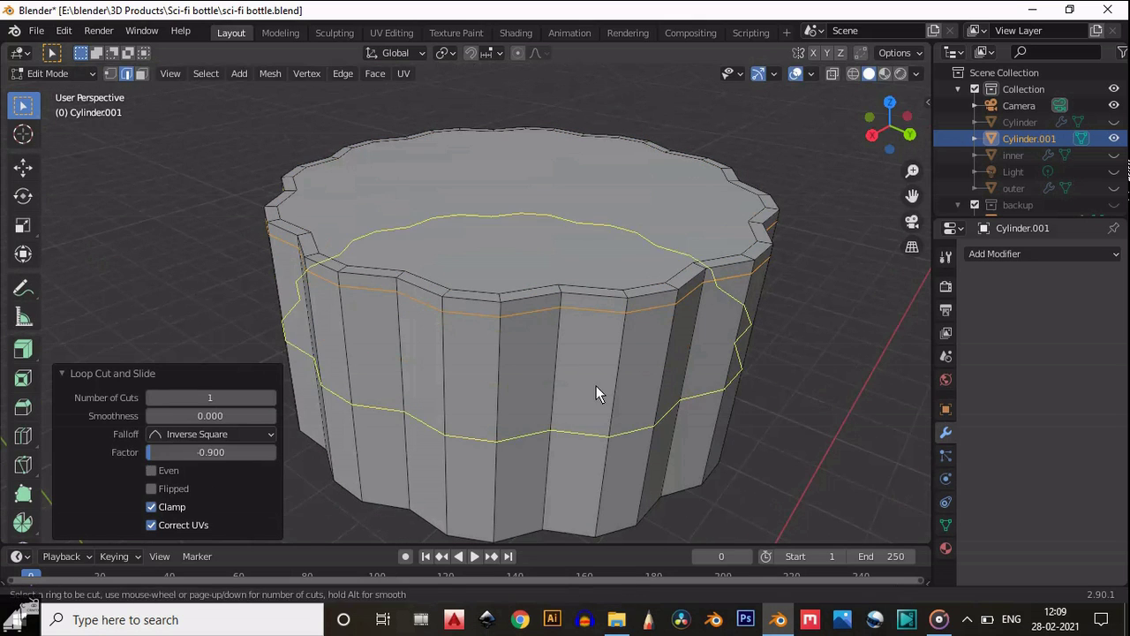
click(596, 386)
click(598, 486)
Step: Inset the cap's top face again by about 0.035 m and round the inner face into a circle with LoopTools
drag(881, 130, 874, 162)
click(637, 182)
scroll(636, 182, down, 1)
key(3)
click(522, 252)
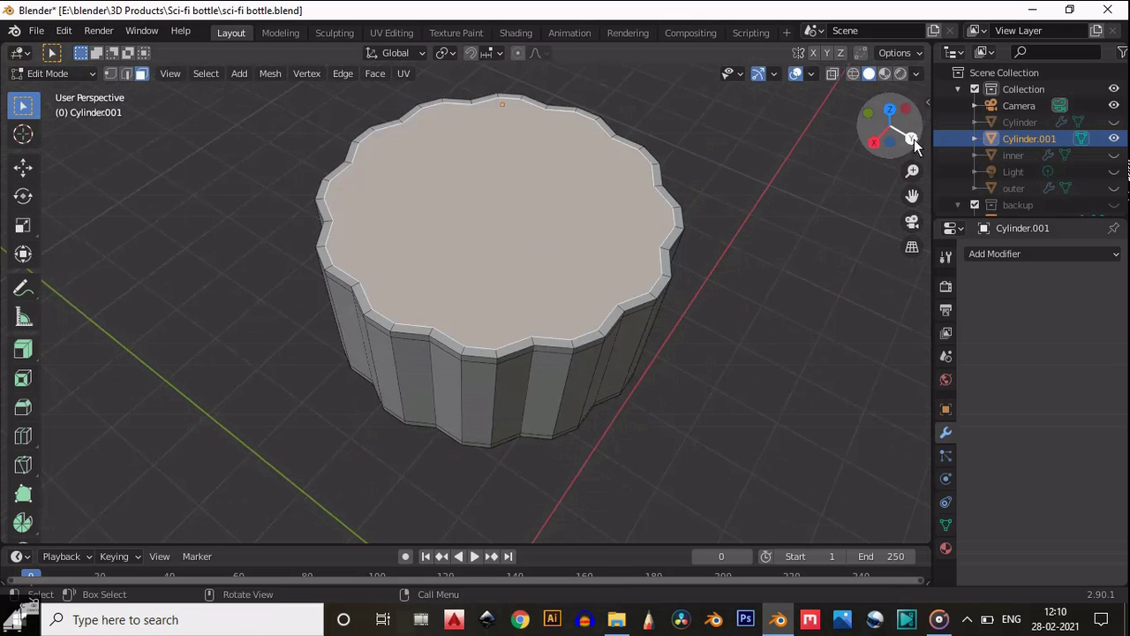
click(911, 139)
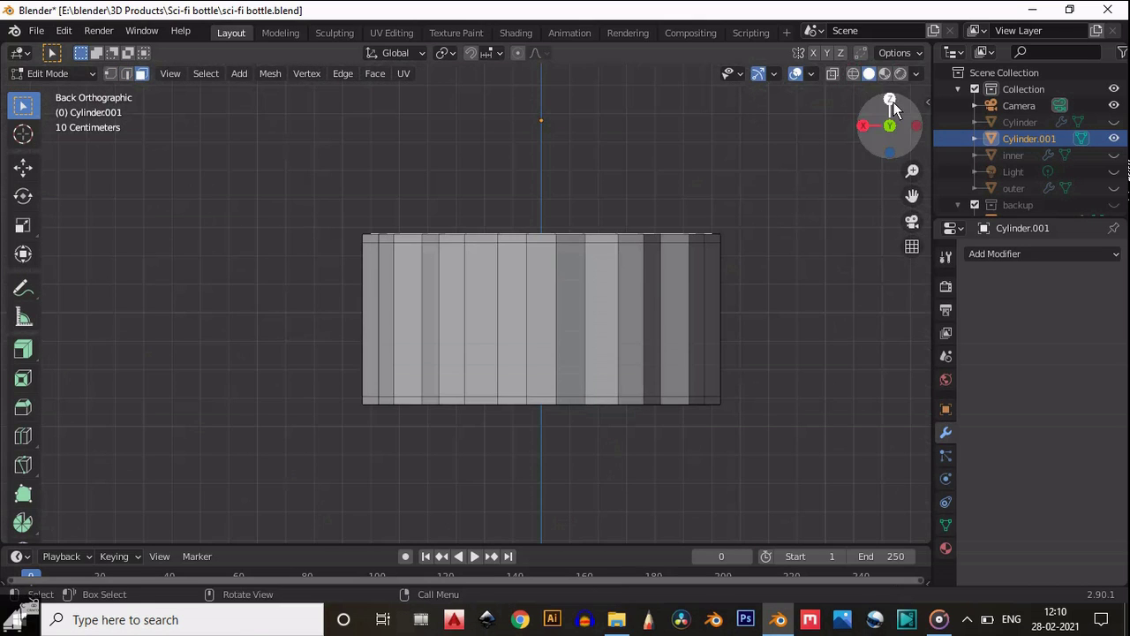
drag(893, 102, 872, 172)
key(i)
click(790, 159)
right_click(652, 179)
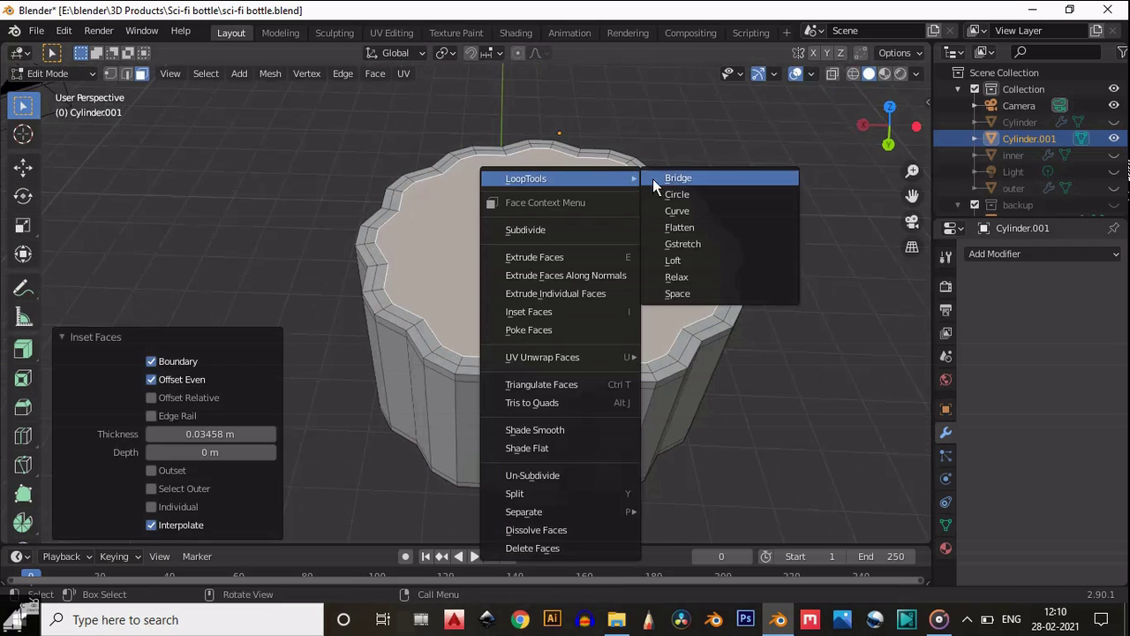
click(670, 199)
Step: Shrink the circular top face in two passes, to about 0.963 and about 0.97
click(888, 110)
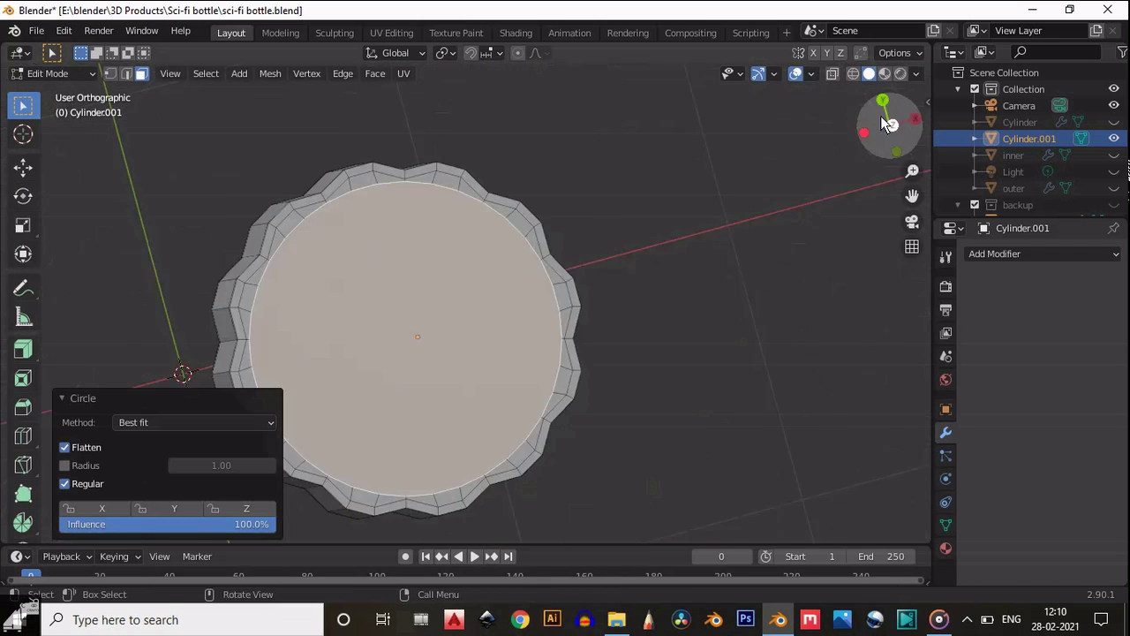
key(s)
click(656, 179)
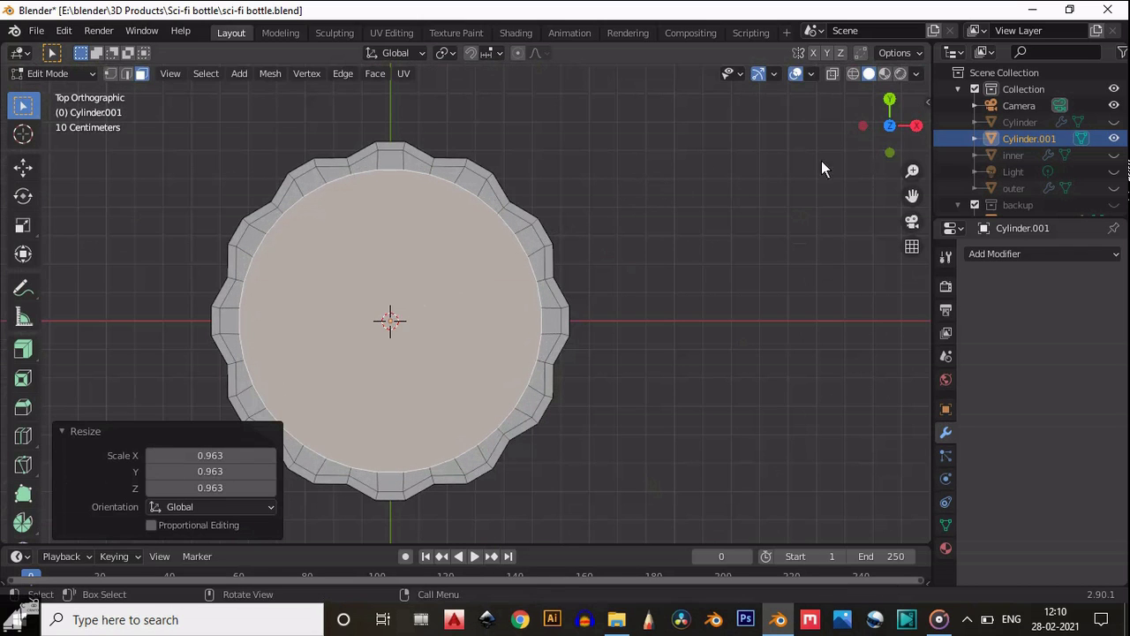
drag(893, 133, 900, 155)
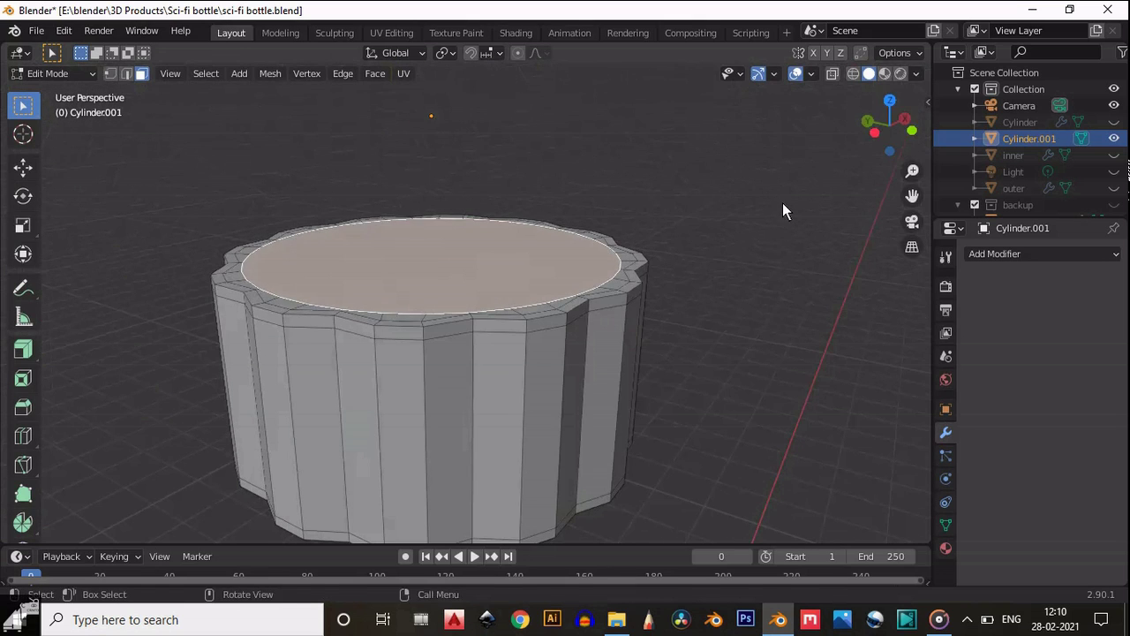
key(s)
click(770, 212)
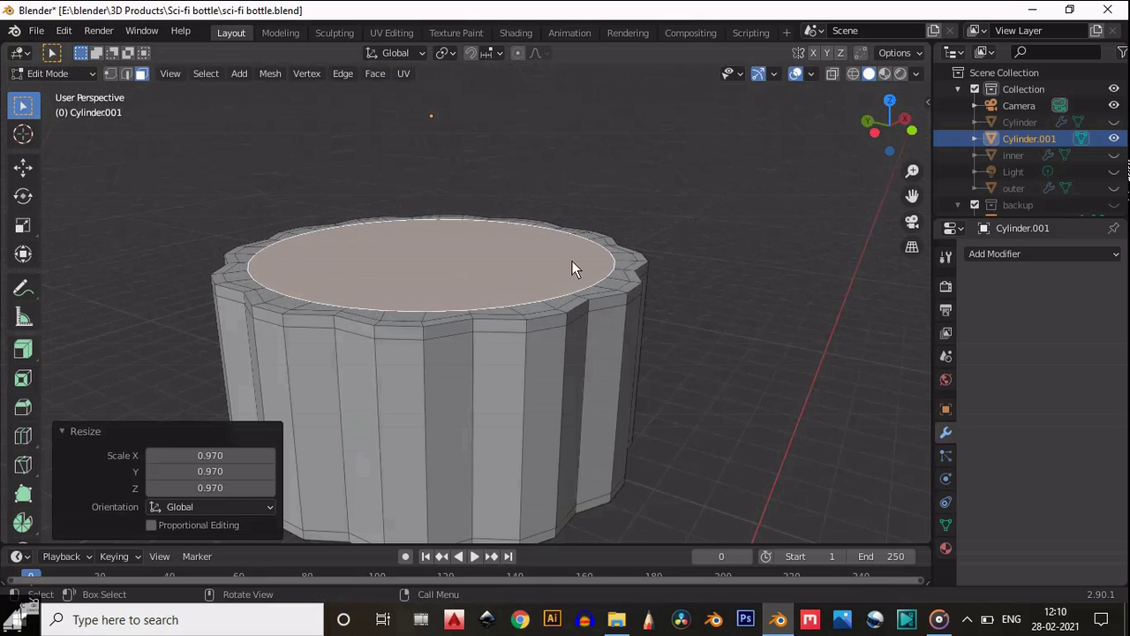
Step: Extrude the circular top face up about 0.032 m and scale it to 0.9 to form a sloped raised disc
key(e)
click(490, 242)
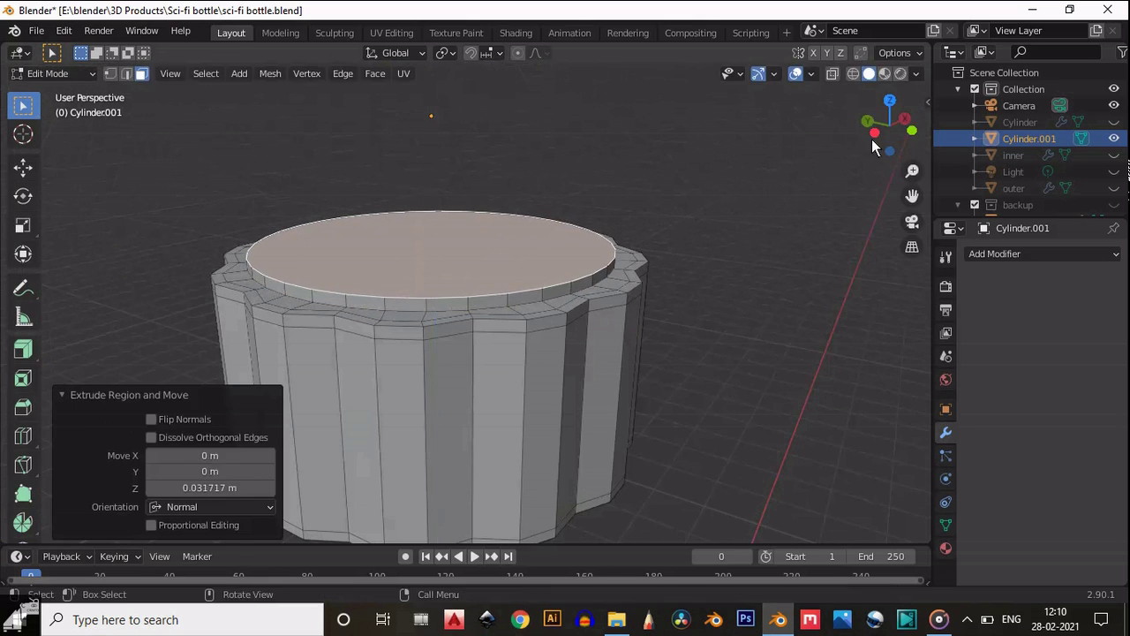
click(912, 132)
drag(911, 195, 115, 244)
scroll(758, 221, up, 3)
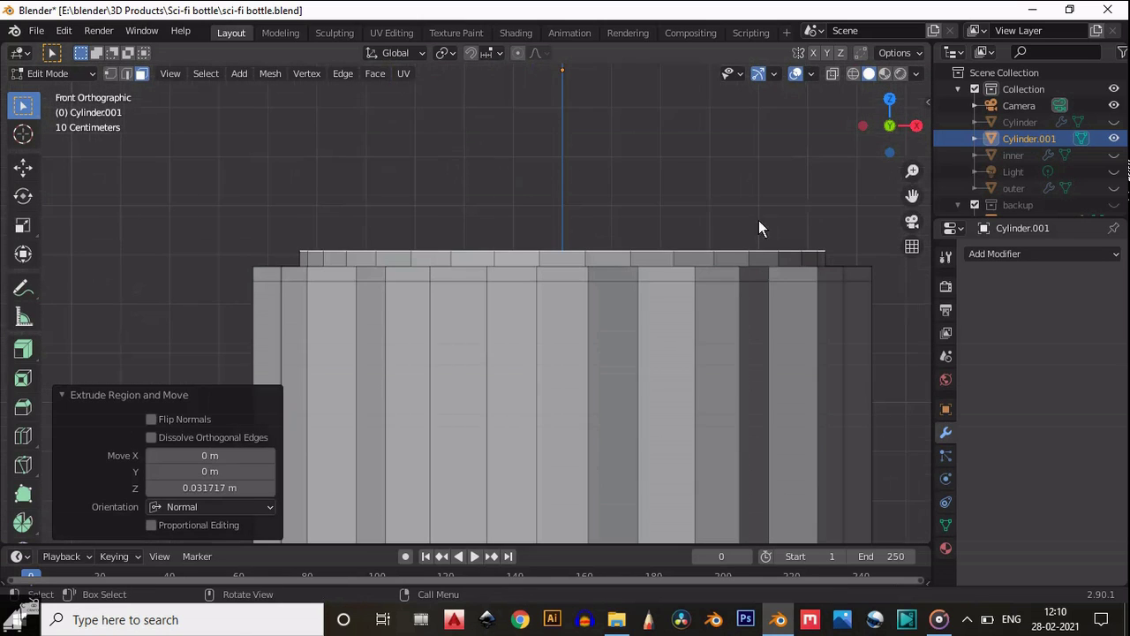
scroll(776, 228, down, 1)
text(s.9)
key(Return)
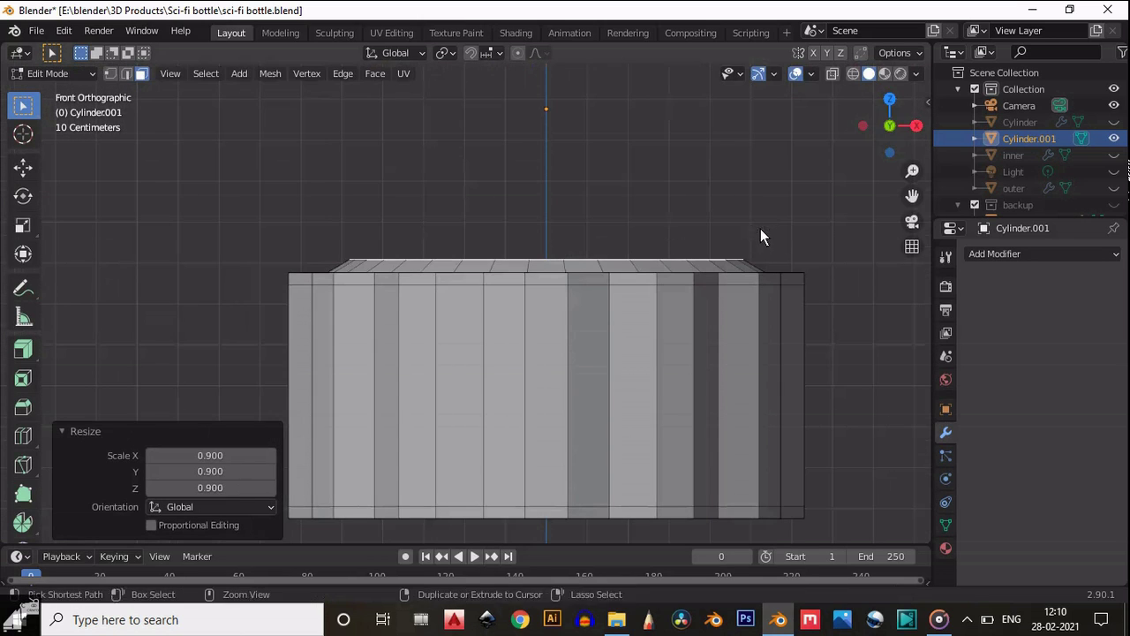
Step: Show the inner bottle body again and inset the cap's underside face by about 0.129 m to suit the neck
drag(881, 111, 902, 208)
scroll(532, 295, up, 2)
drag(880, 122, 874, 35)
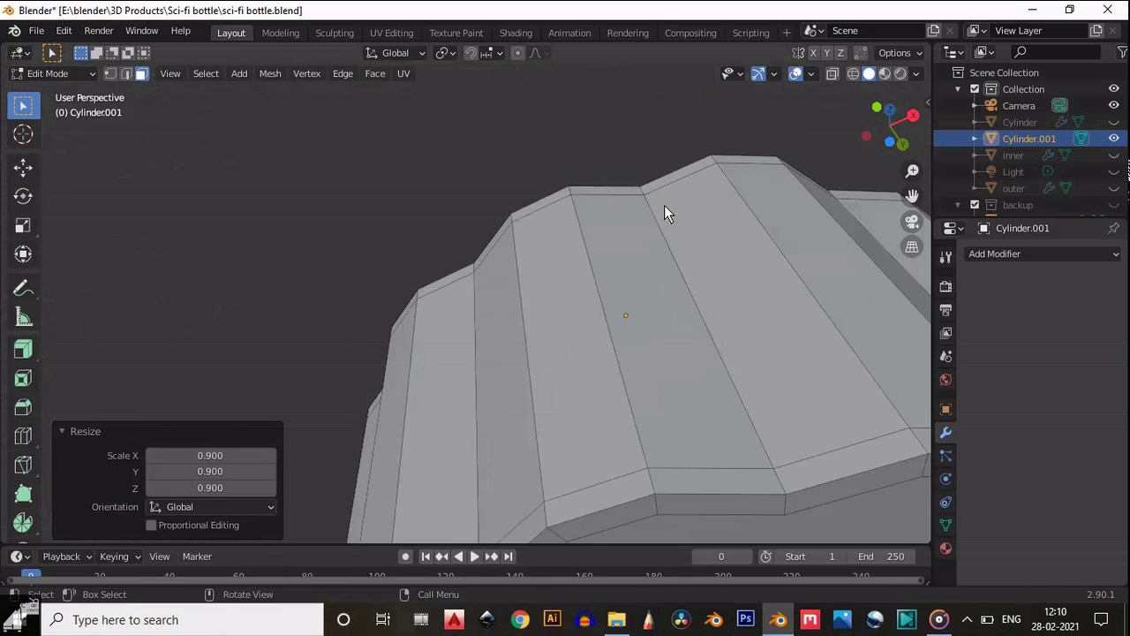
scroll(652, 265, down, 3)
click(633, 411)
click(889, 110)
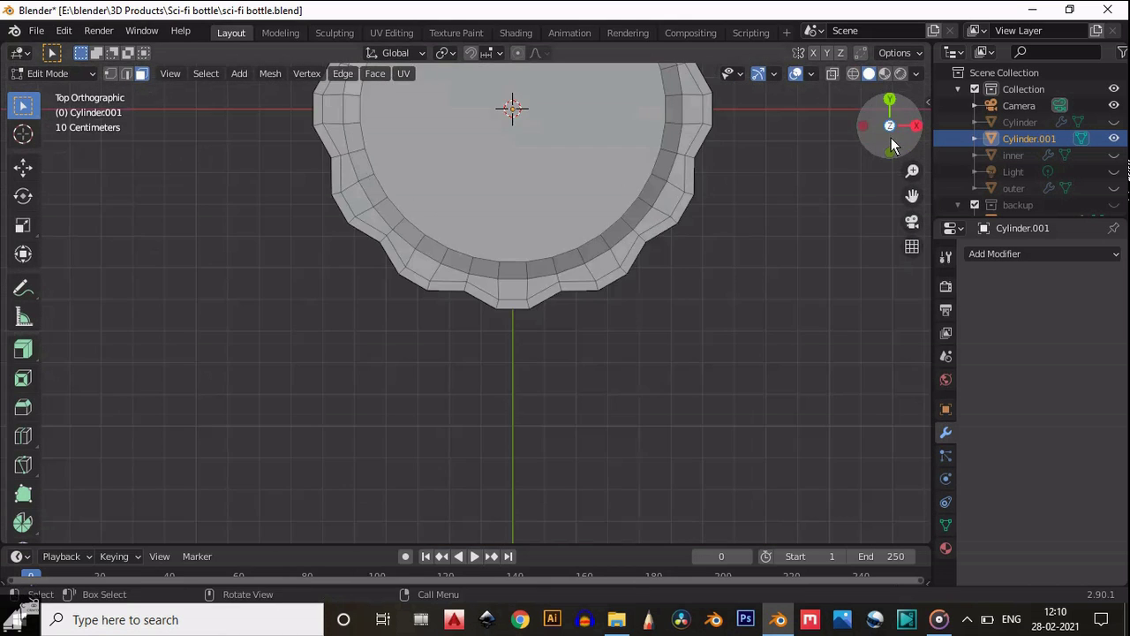
click(890, 151)
click(1113, 155)
drag(895, 96, 889, 123)
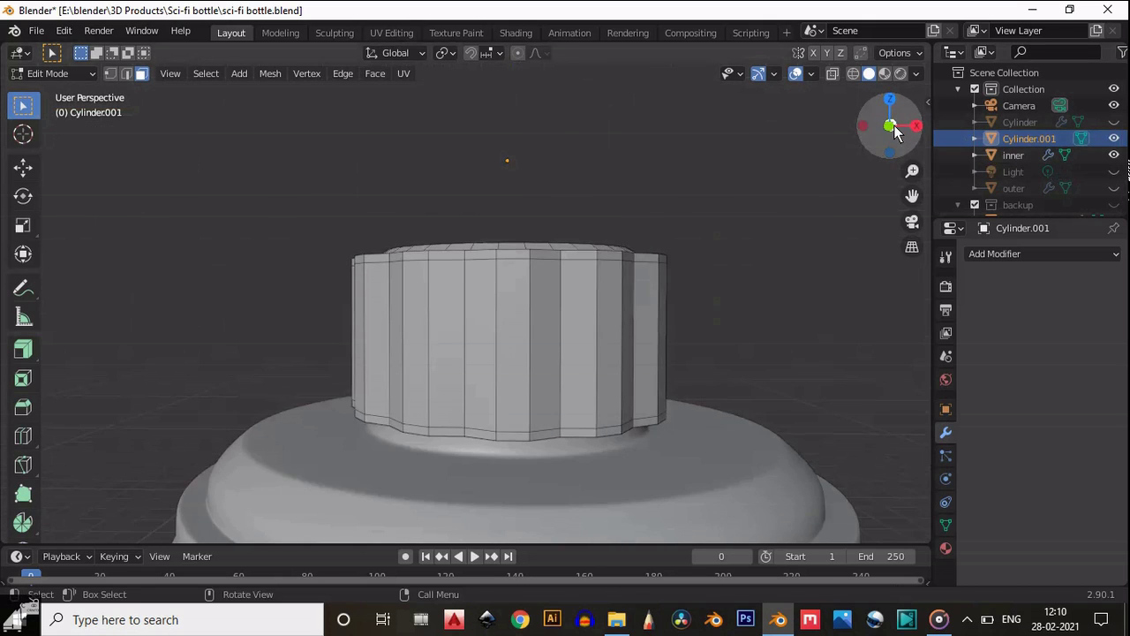
click(889, 123)
key(i)
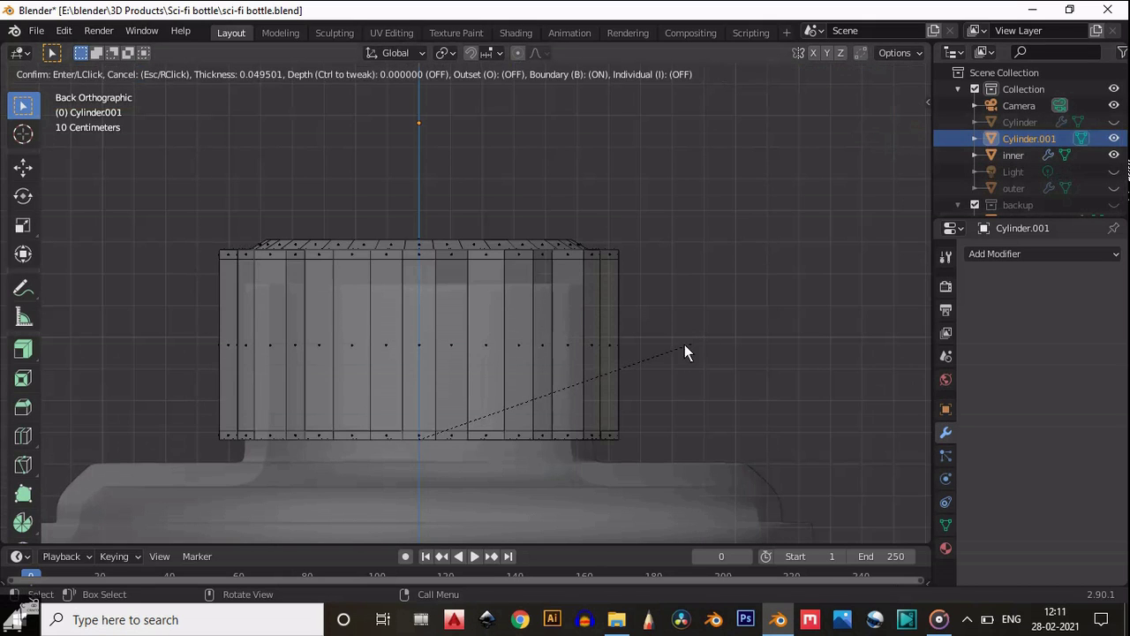
click(751, 337)
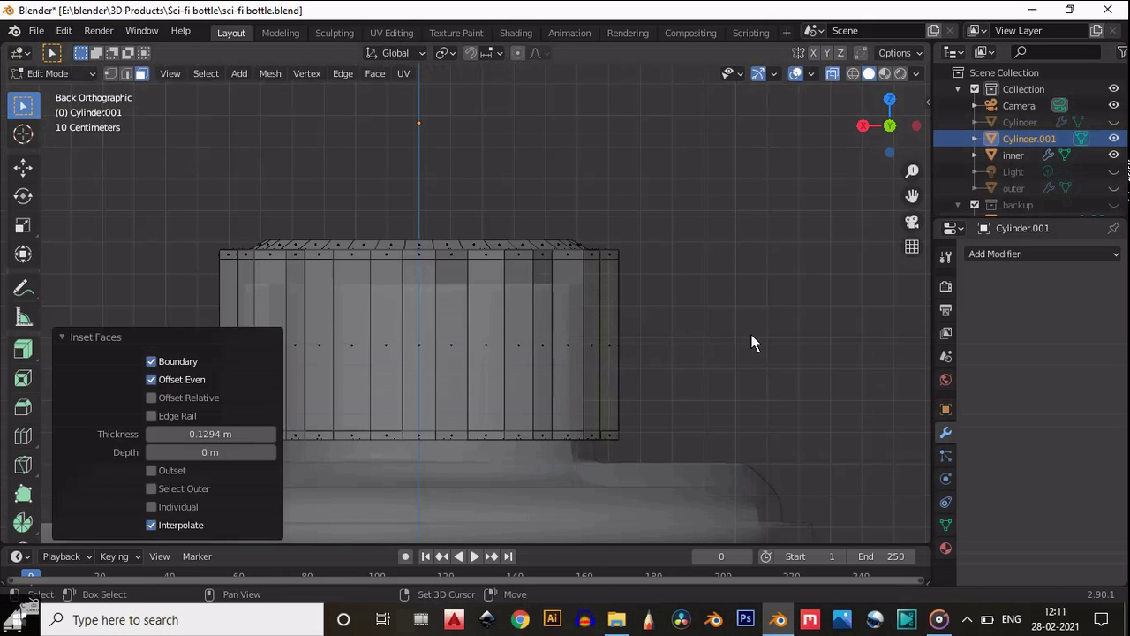
Step: Enlarge the inset face on the cap's underside to a scale of about 1.069
click(834, 74)
drag(893, 135, 844, 97)
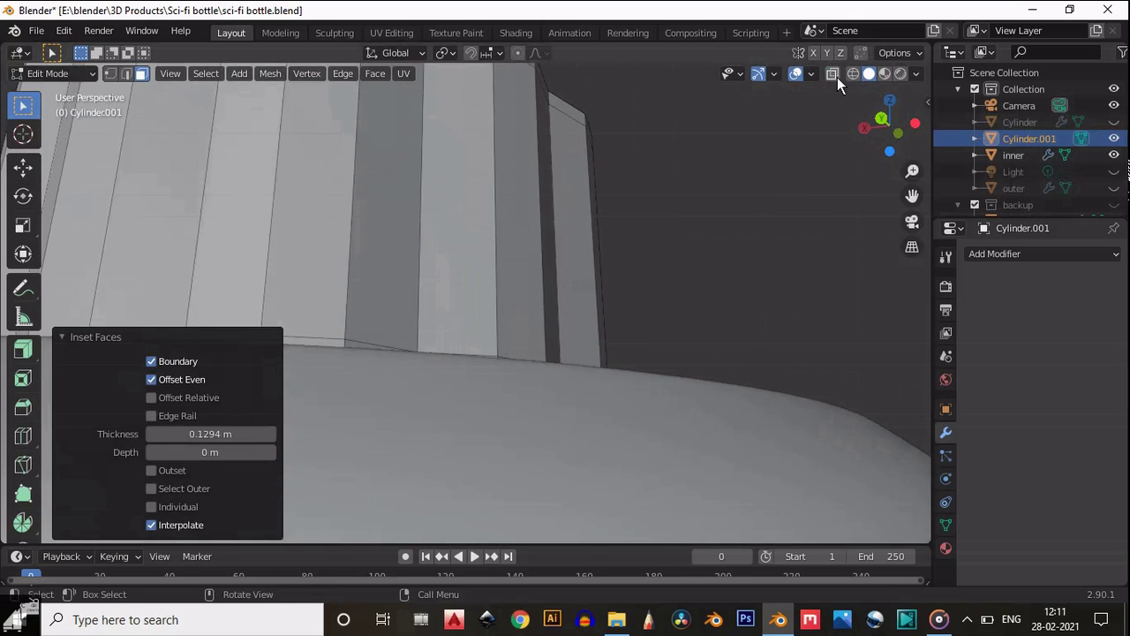
click(832, 74)
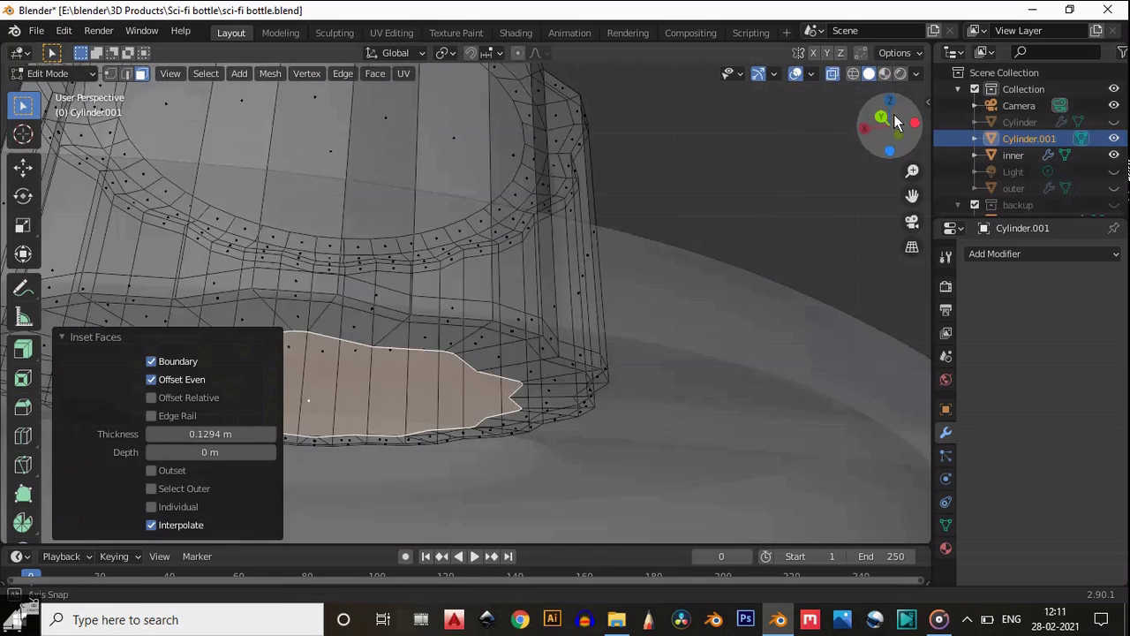
drag(897, 122, 883, 163)
key(s)
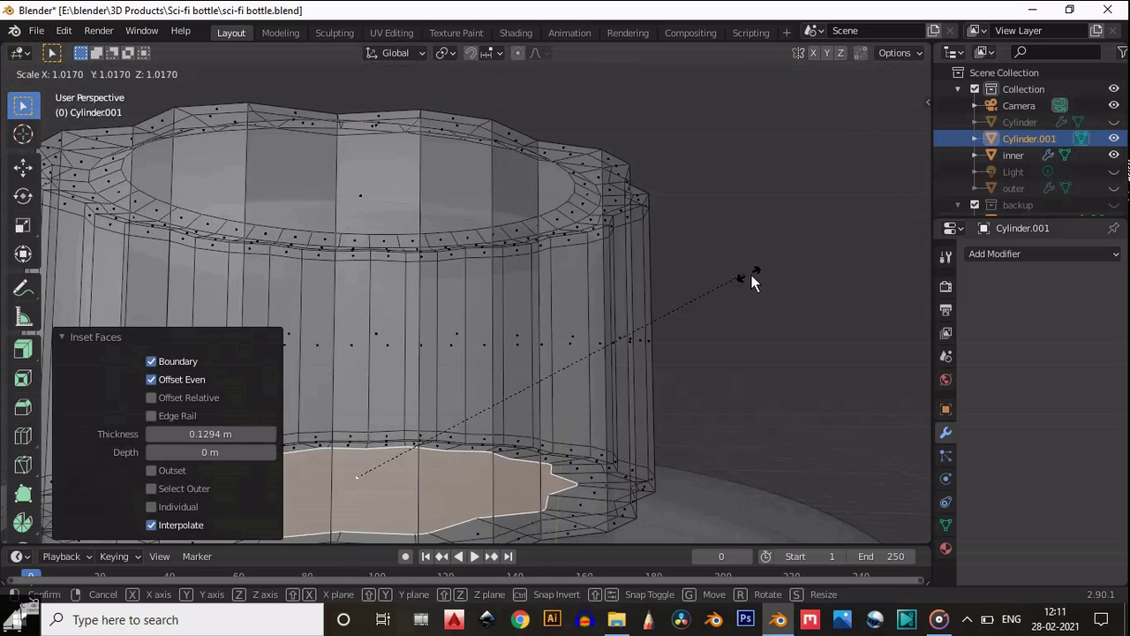
click(782, 277)
Step: Hide the inner bottle body, scale the cap's underside face to about 1.054 and round it into a circle with LoopTools
click(833, 74)
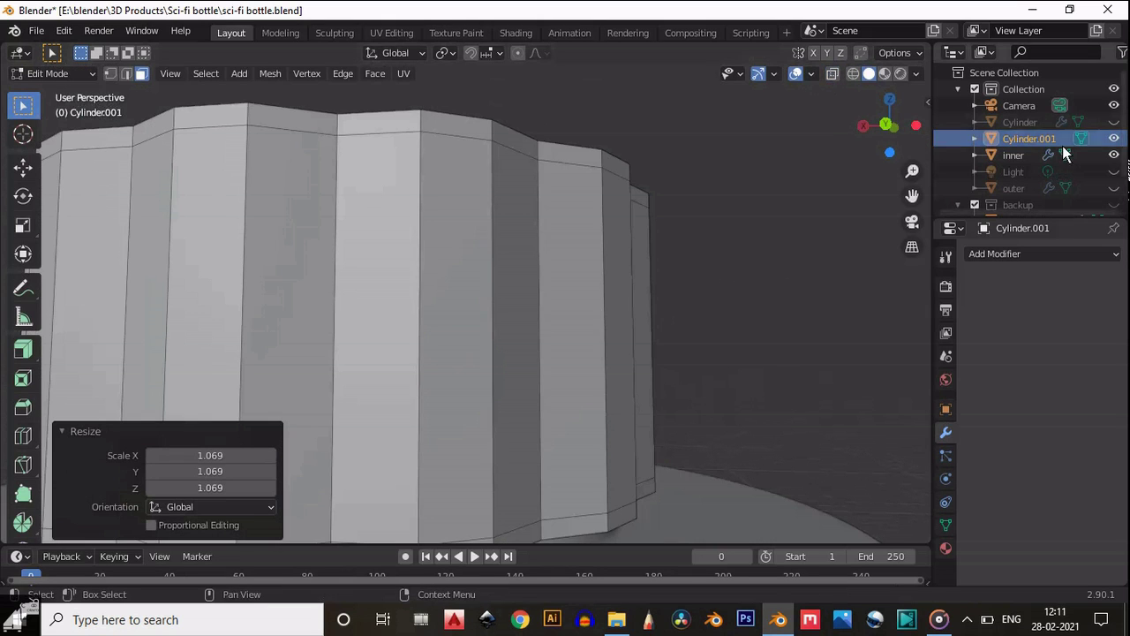
drag(881, 136, 872, 84)
key(s)
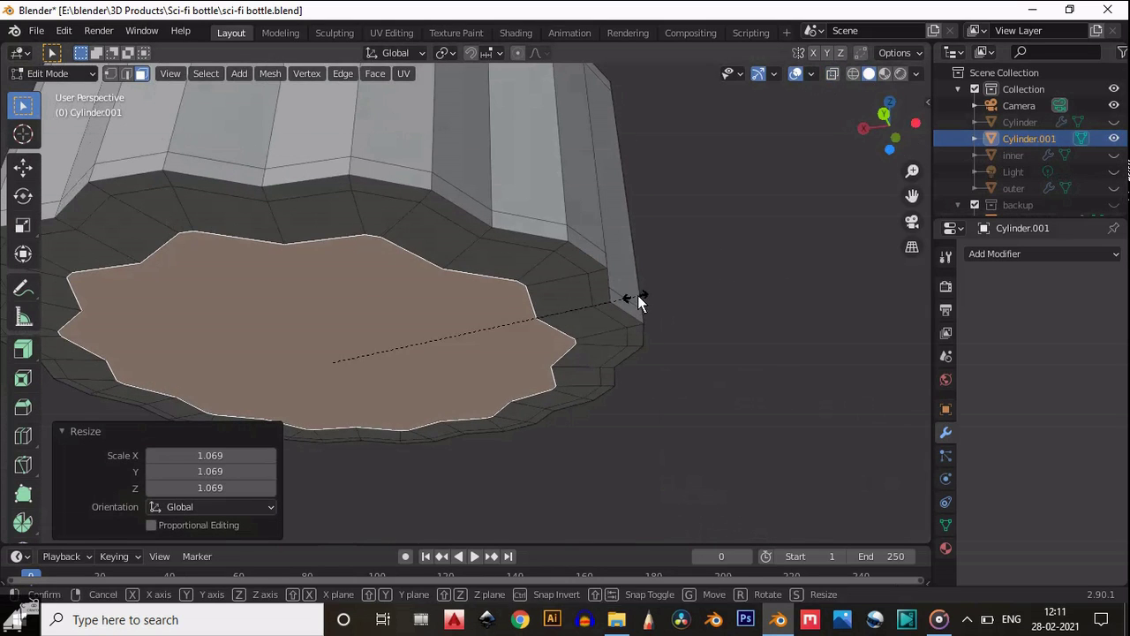
click(694, 285)
right_click(395, 240)
mouse_move(400, 214)
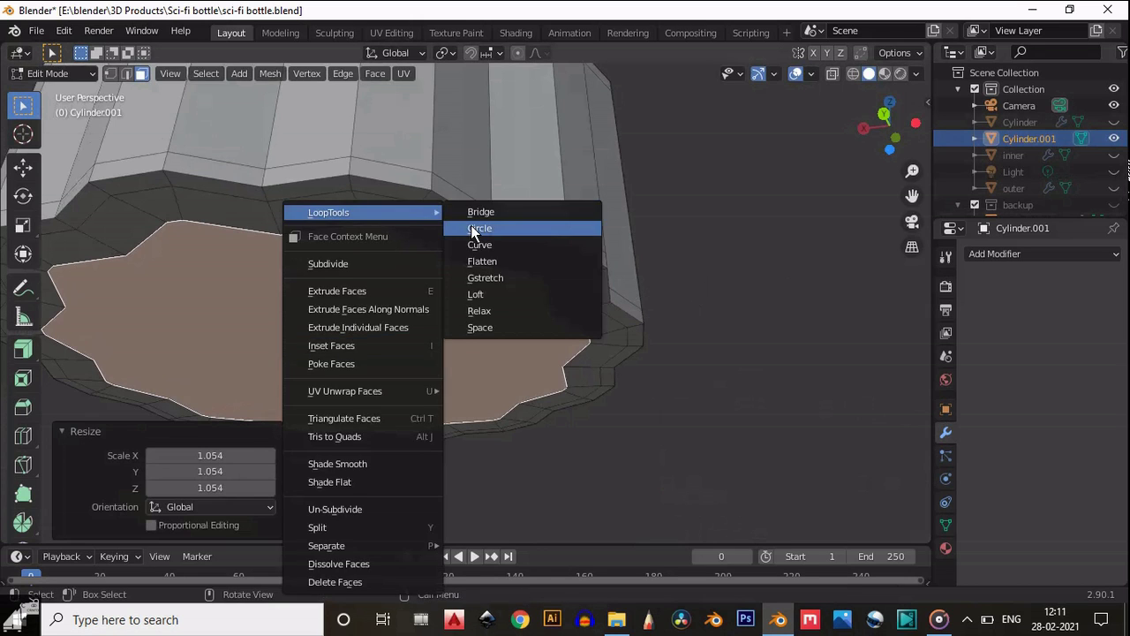
click(472, 228)
Step: Enlarge the circular underside face in two small passes, the last to a scale of about 1.019
scroll(654, 283, down, 5)
drag(883, 135, 923, 87)
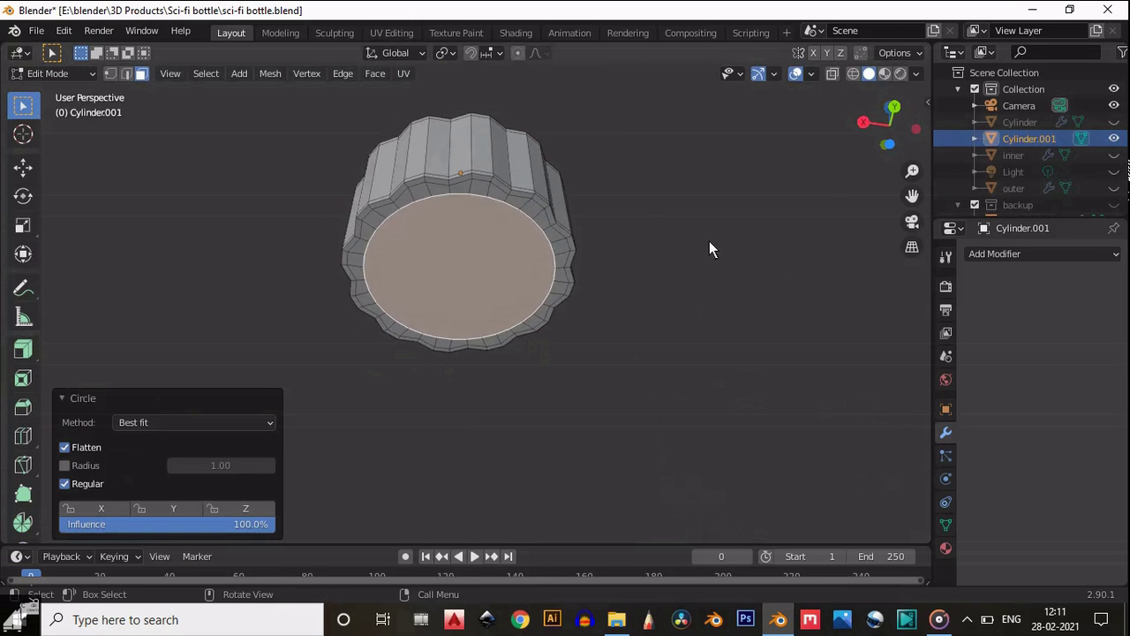
scroll(709, 242, up, 3)
key(s)
click(722, 227)
key(s)
click(726, 215)
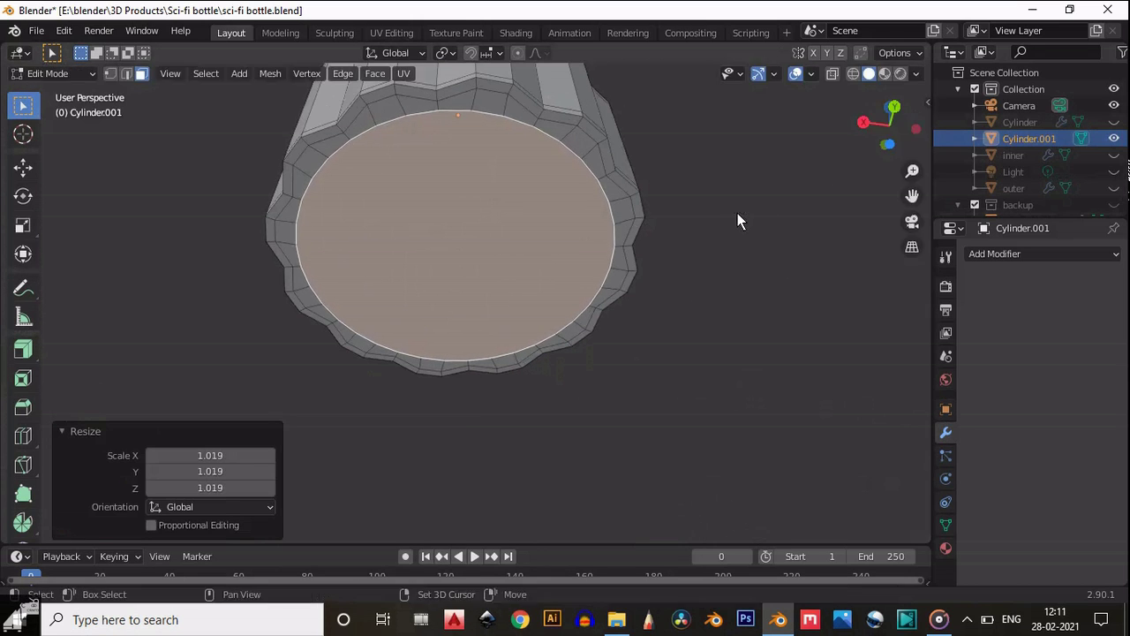
Step: Extrude the circular underside face 0.2 m up into the cap and raise it a further 0.3 m to hollow the cap
click(890, 110)
key(e)
click(460, 282)
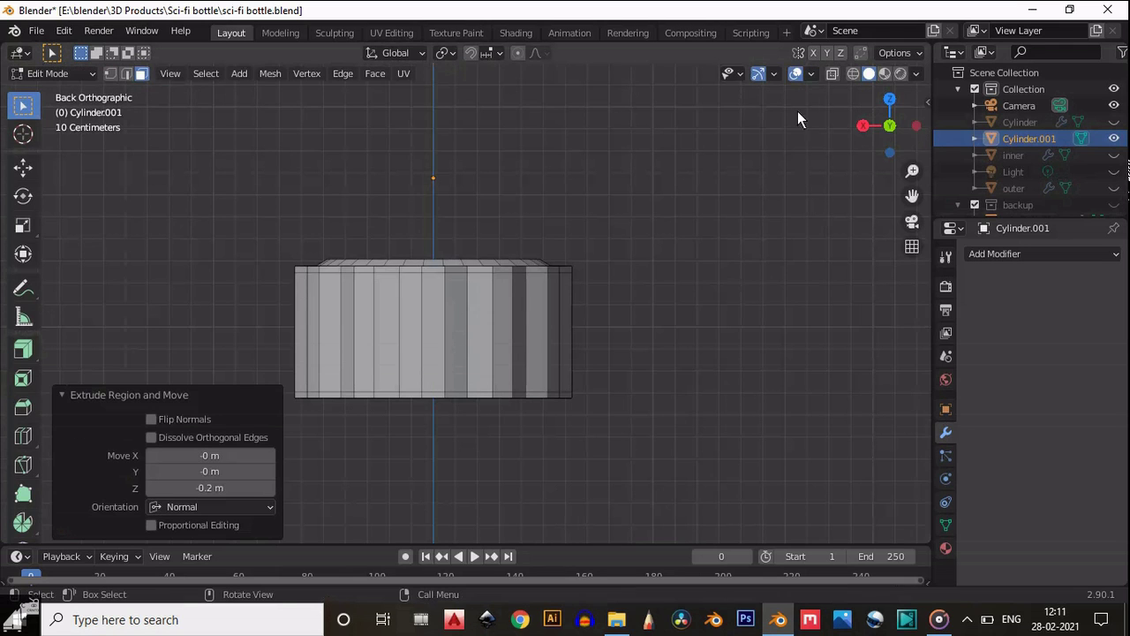
scroll(530, 177, up, 3)
click(24, 167)
drag(404, 354, 438, 217)
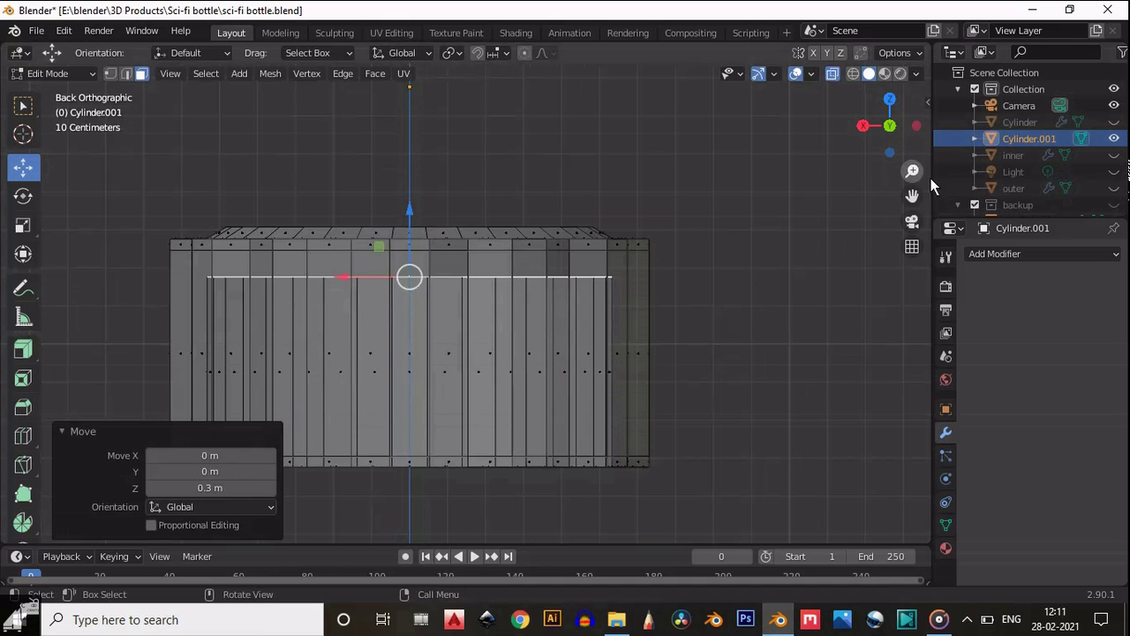
Step: Show the inner bottle body, grow the selection to the cavity walls and scale them horizontally to about 1.064
drag(912, 195, 766, 235)
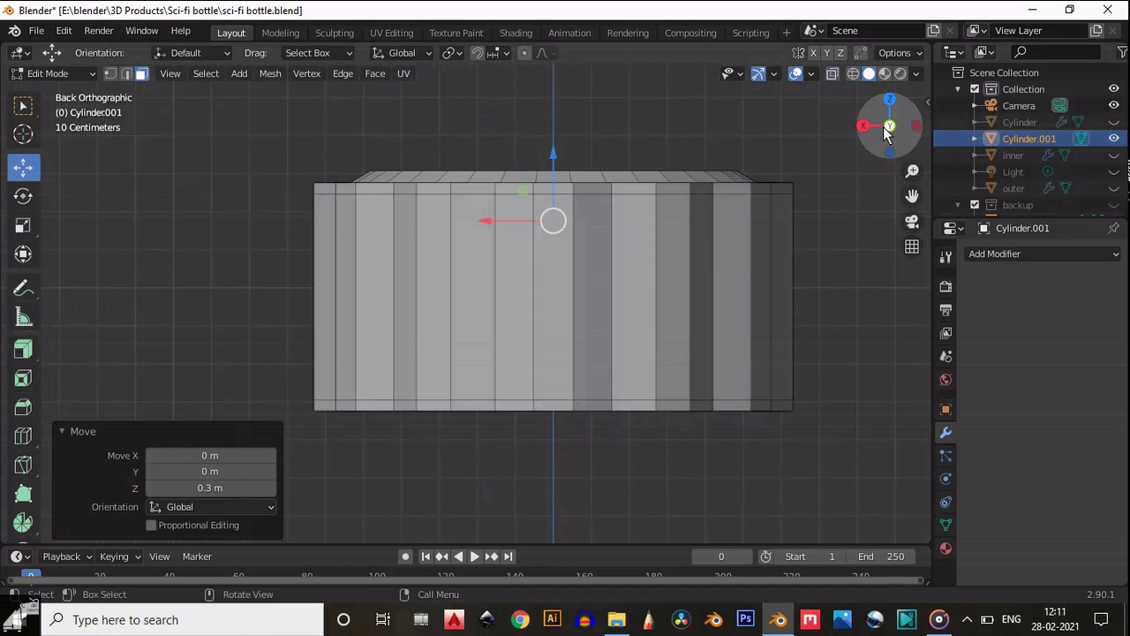
drag(888, 121, 889, 94)
click(889, 97)
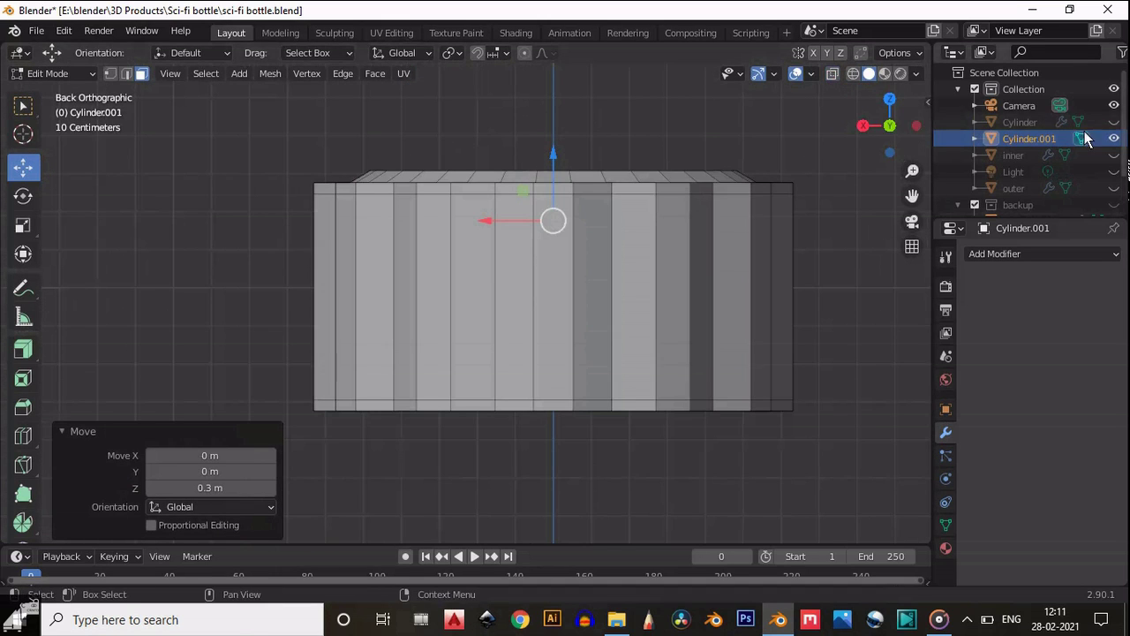
click(1114, 155)
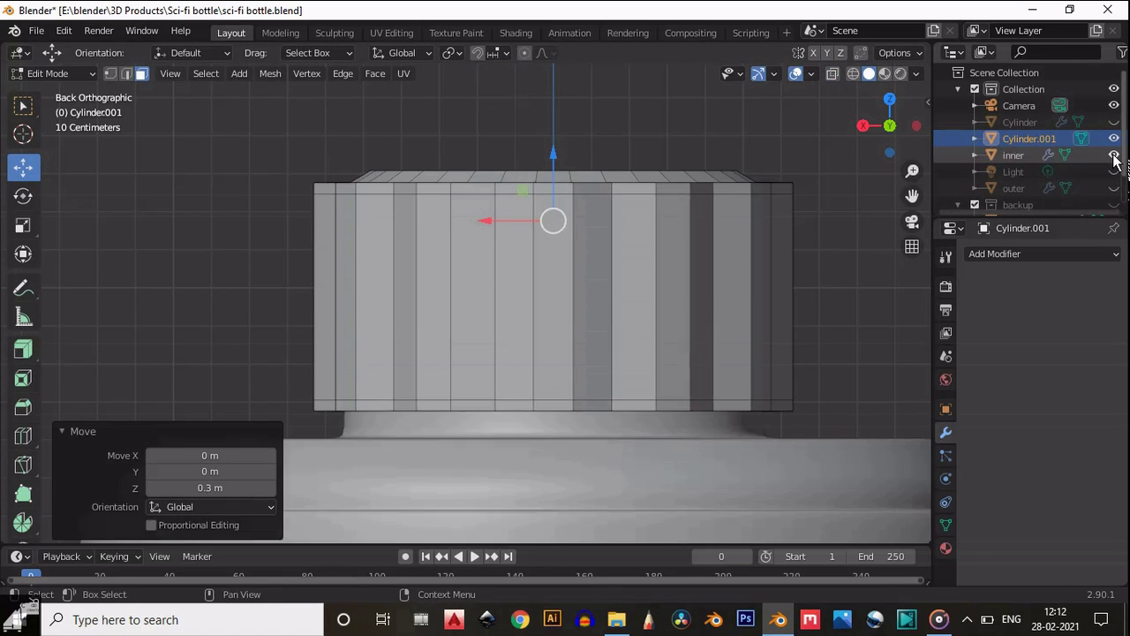
click(832, 74)
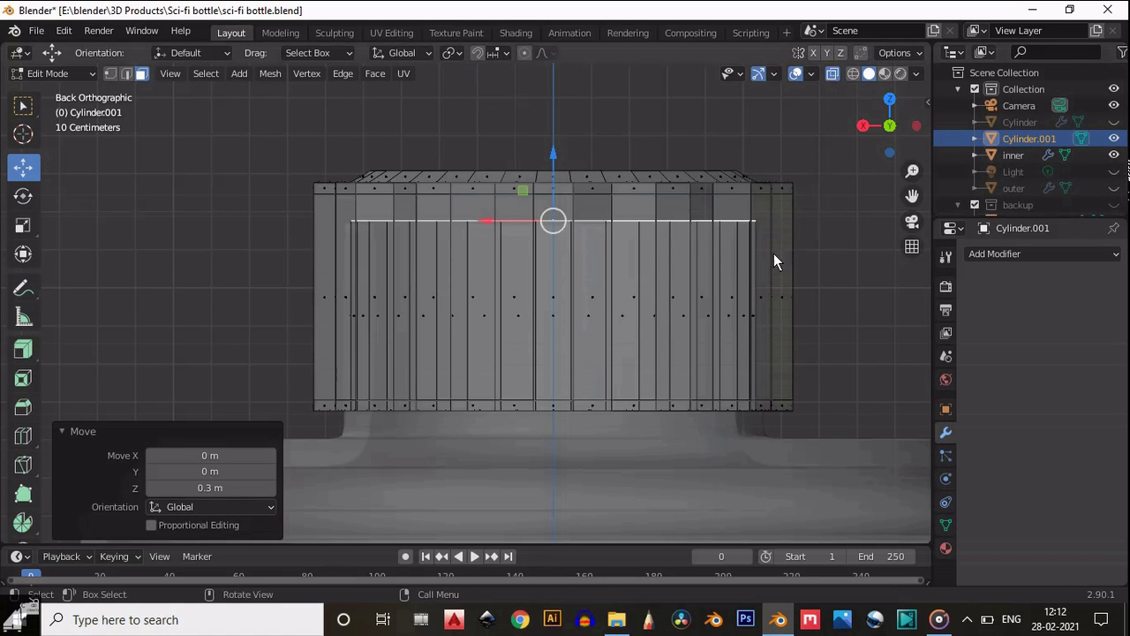
key(ctrl+KP_Add)
key(s)
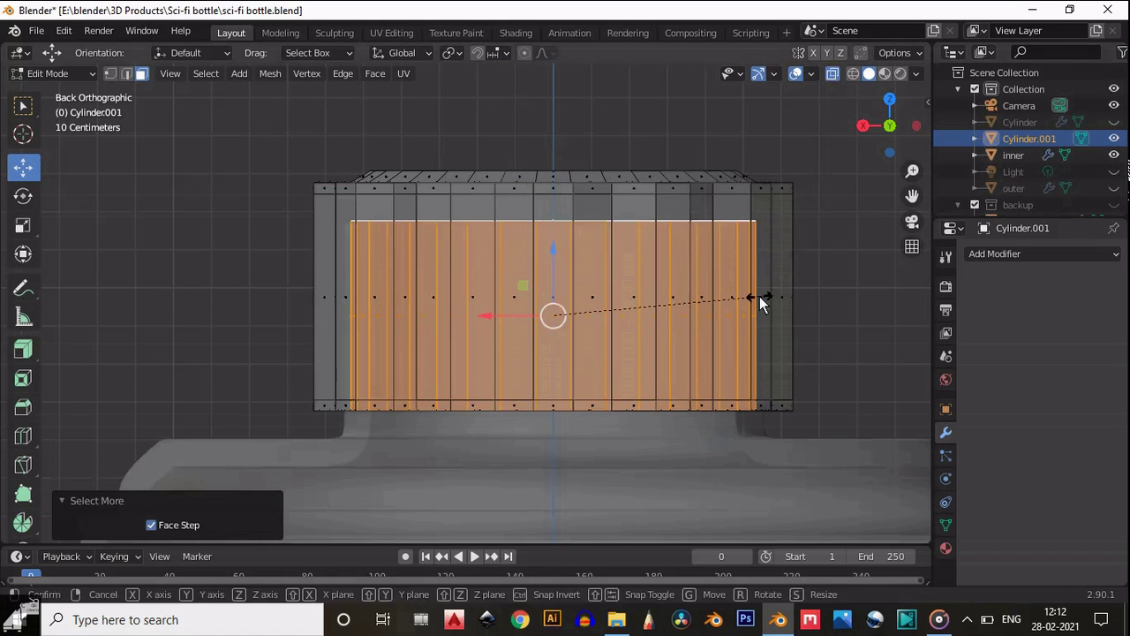
key(shift+z)
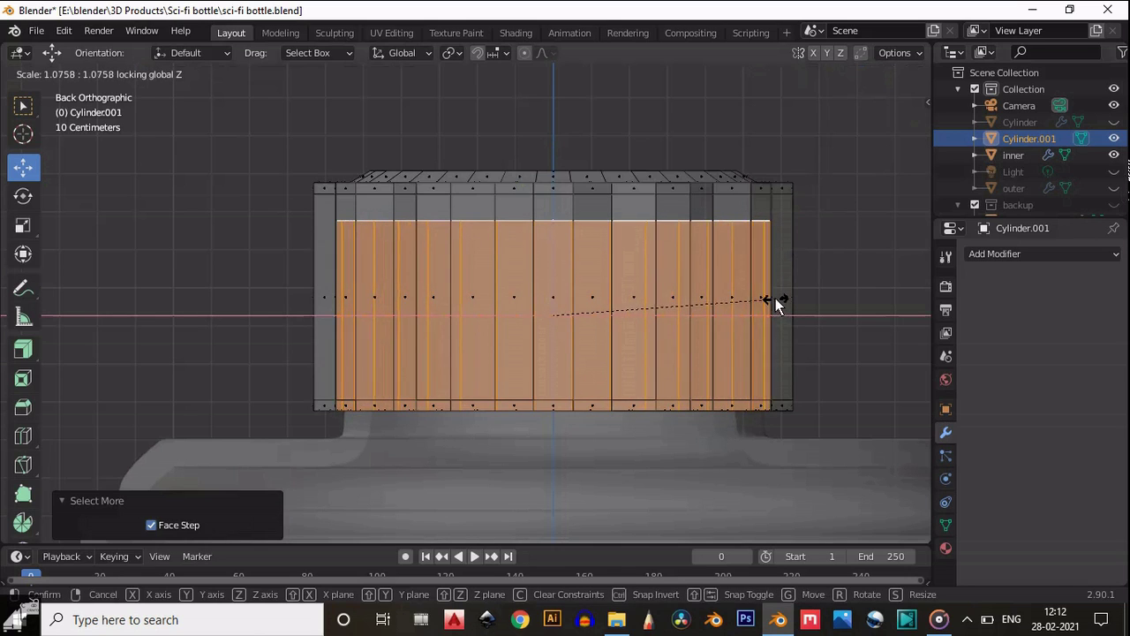
click(765, 294)
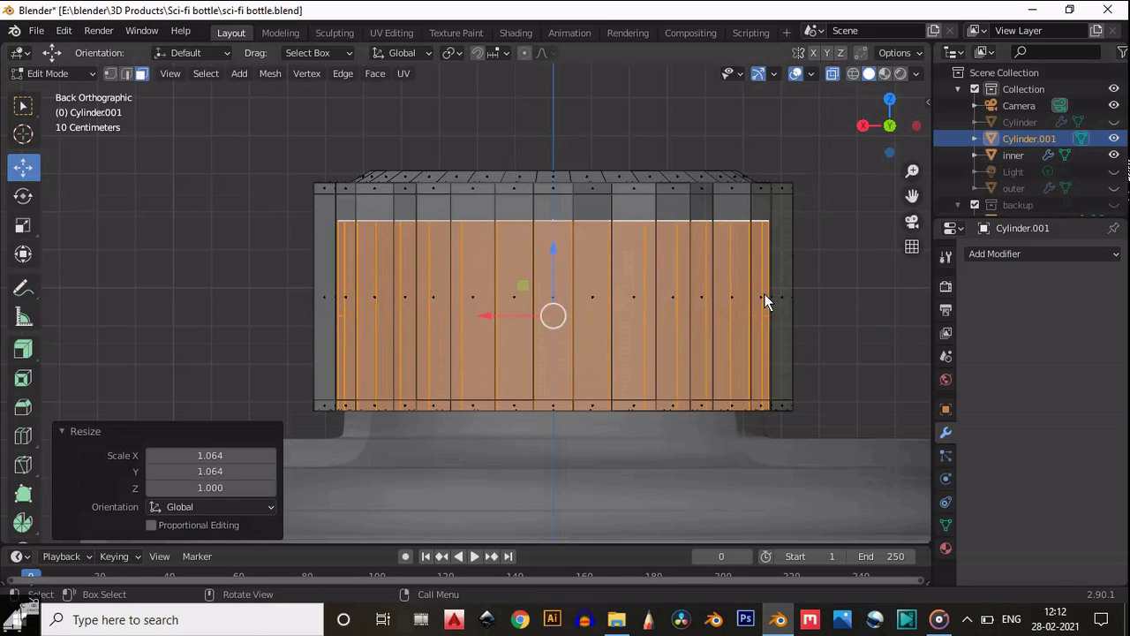
Step: Fine-tune the cavity walls' width against the neck by scaling them horizontally to about 0.987 and about 1.003
key(z)
key(Escape)
key(s)
key(shift+z)
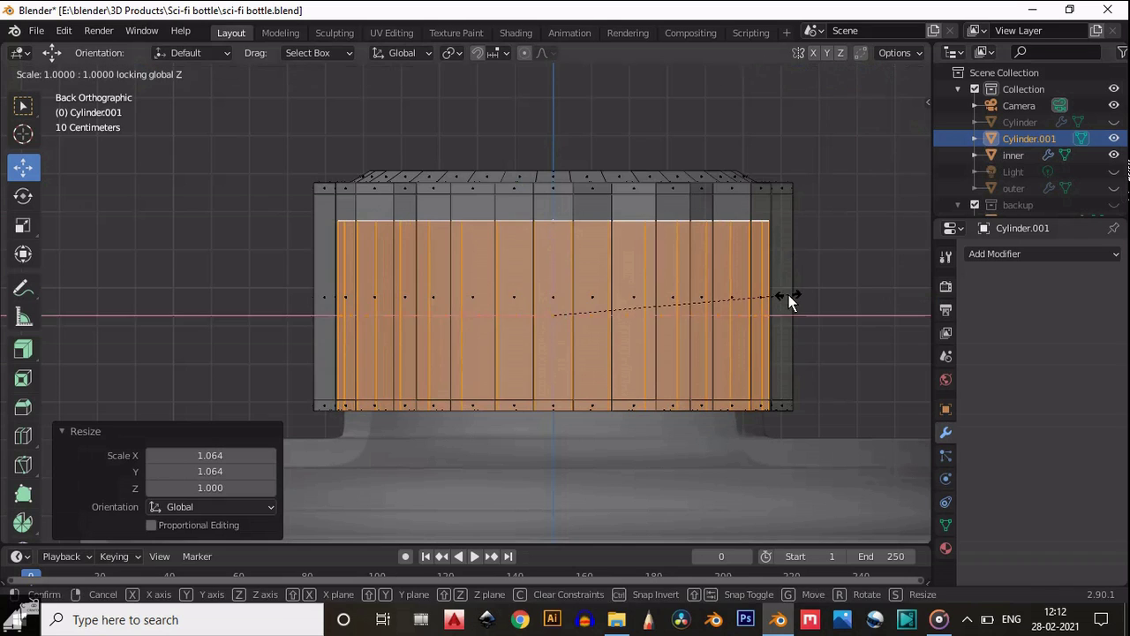
click(788, 297)
key(s)
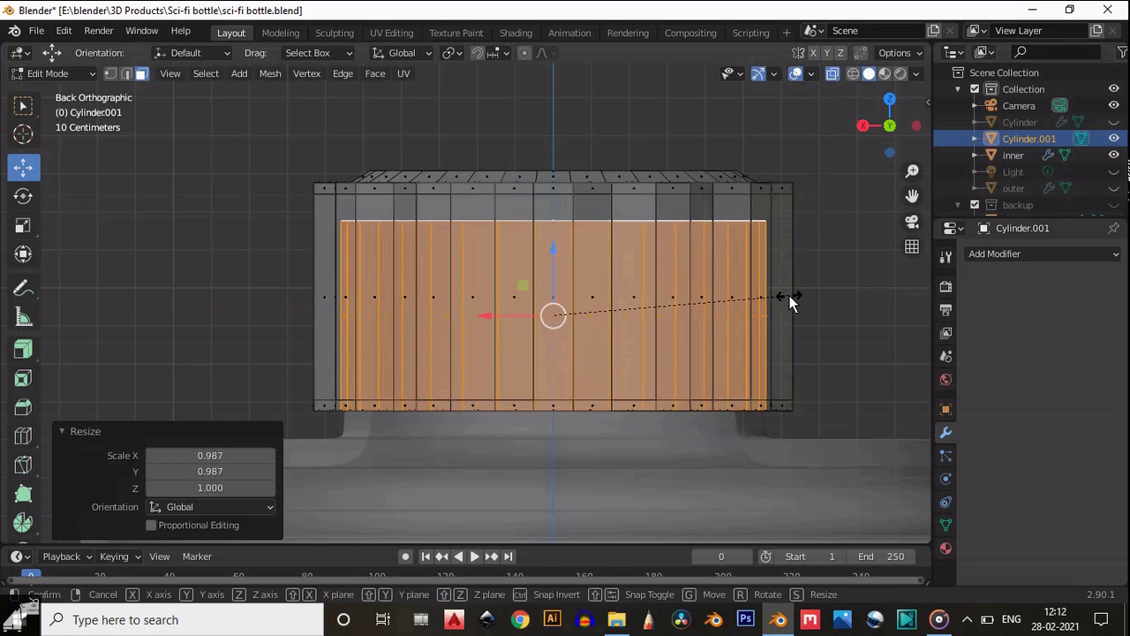
key(shift+z)
click(790, 302)
click(832, 74)
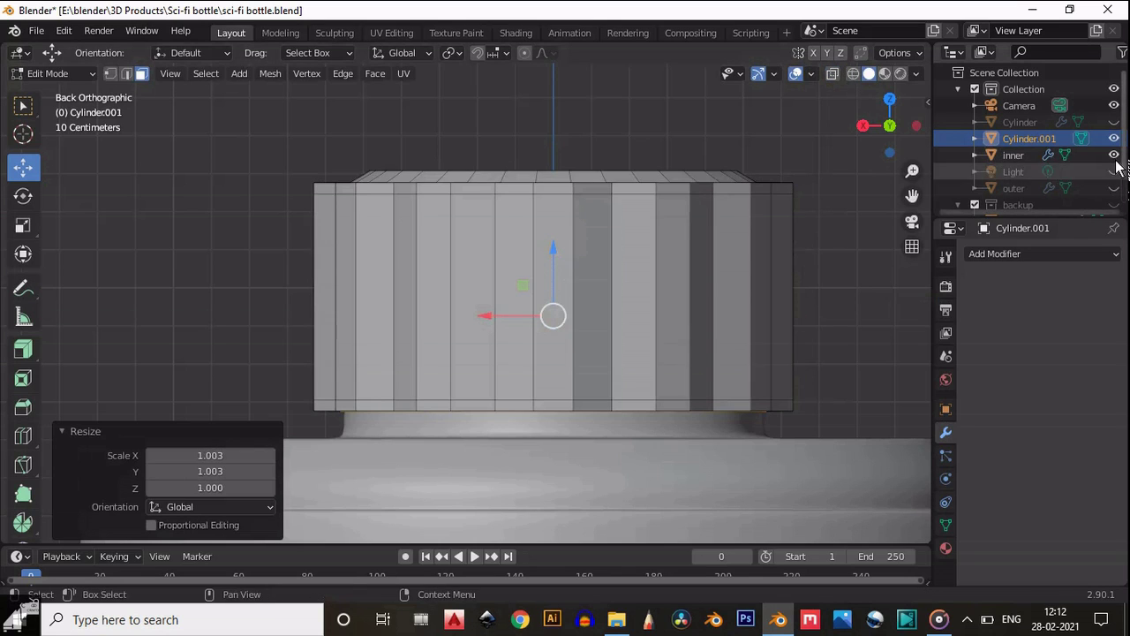
Step: Hide the inner bottle body and scale the cap's cavity walls horizontally to about 0.981
drag(883, 126, 929, 355)
key(s)
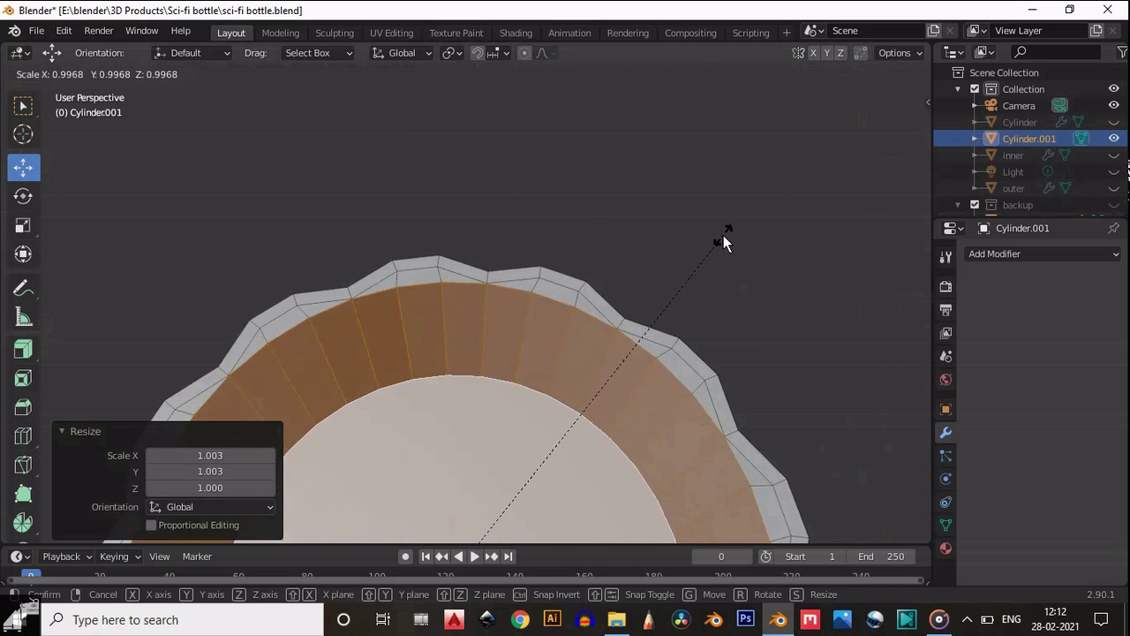
key(shift+z)
click(720, 242)
scroll(547, 405, down, 1)
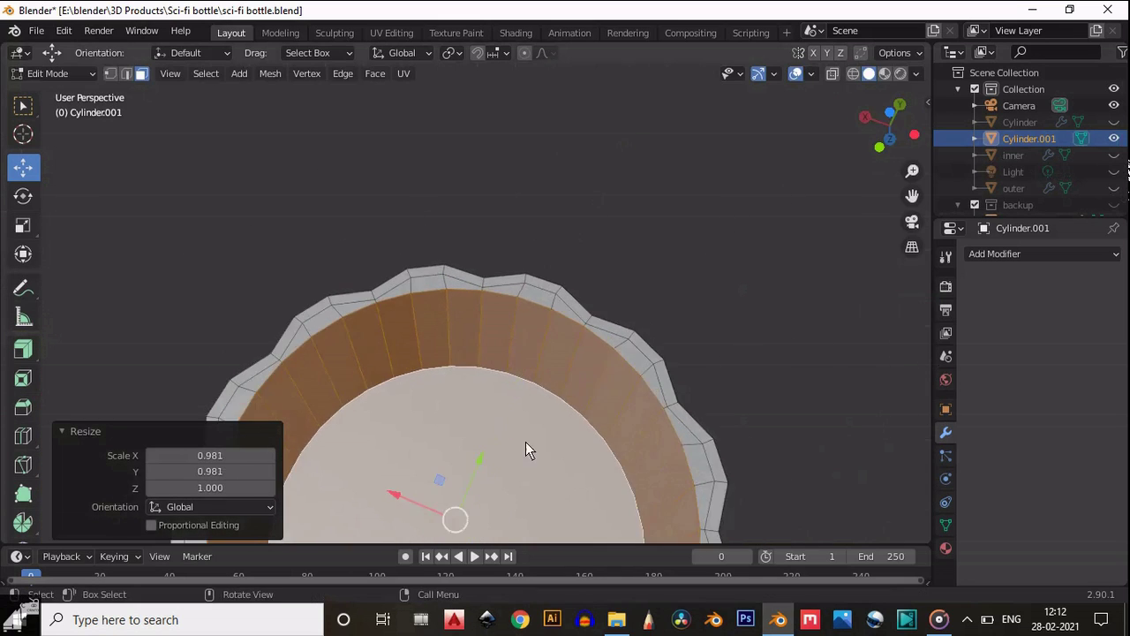
Step: Select the edge loop around the cap's underside rim and slide it by a factor of about -0.194
click(511, 285)
key(2)
alt+click(514, 280)
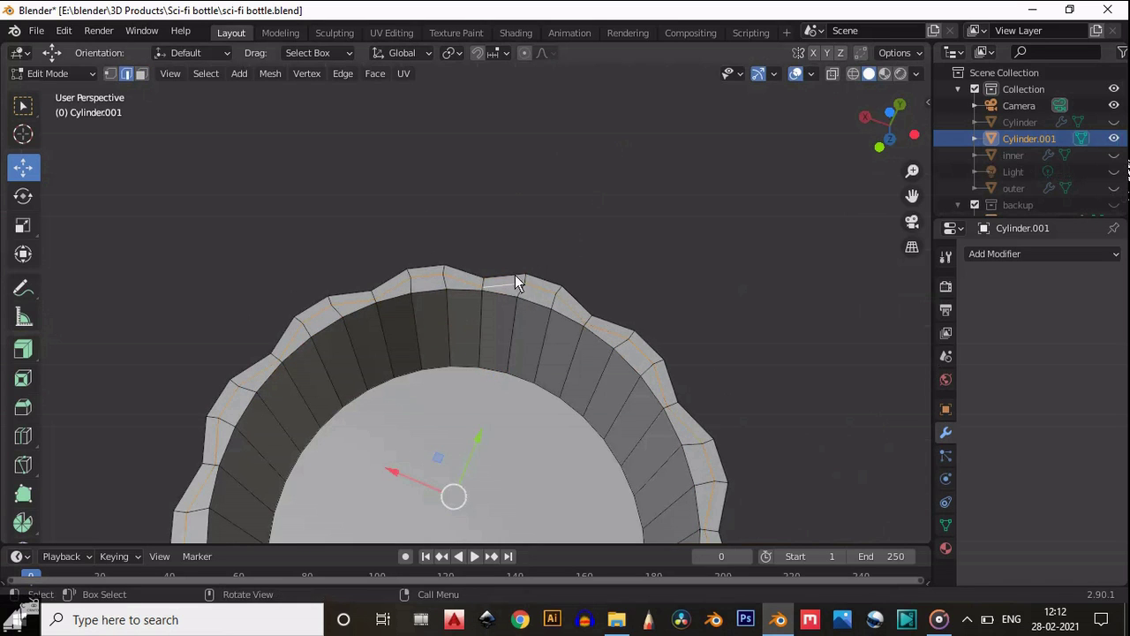
key(g)
key(g)
click(530, 252)
middle_drag(530, 253, 478, 445)
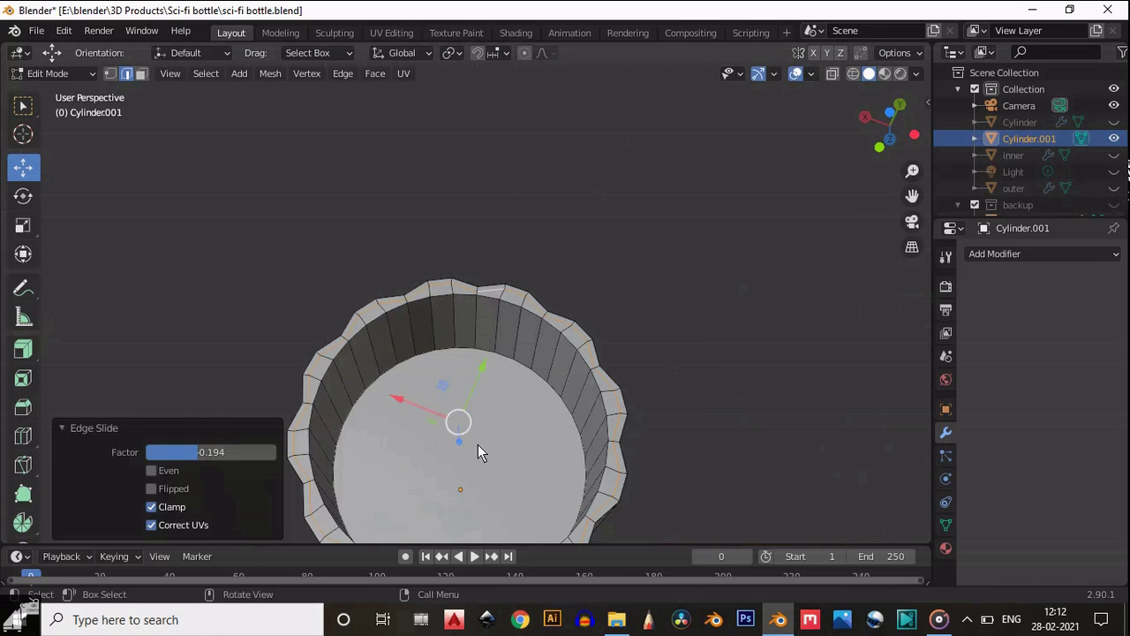
Step: Inset the circular face at the end of the cap's cavity by about 0.037 m
key(3)
click(486, 435)
key(i)
click(677, 352)
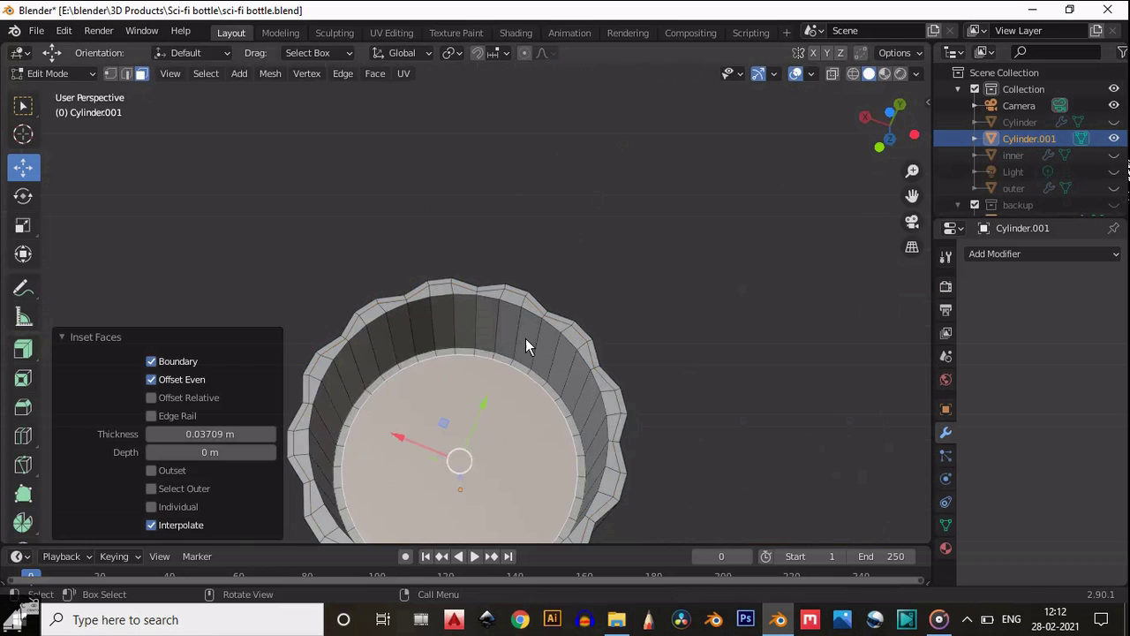
Step: Add two supporting edge loops to the cavity wall, near its inner end and its opening, at factors -0.9 and 0.9
scroll(527, 341, up, 3)
scroll(535, 370, down, 1)
drag(892, 122, 890, 99)
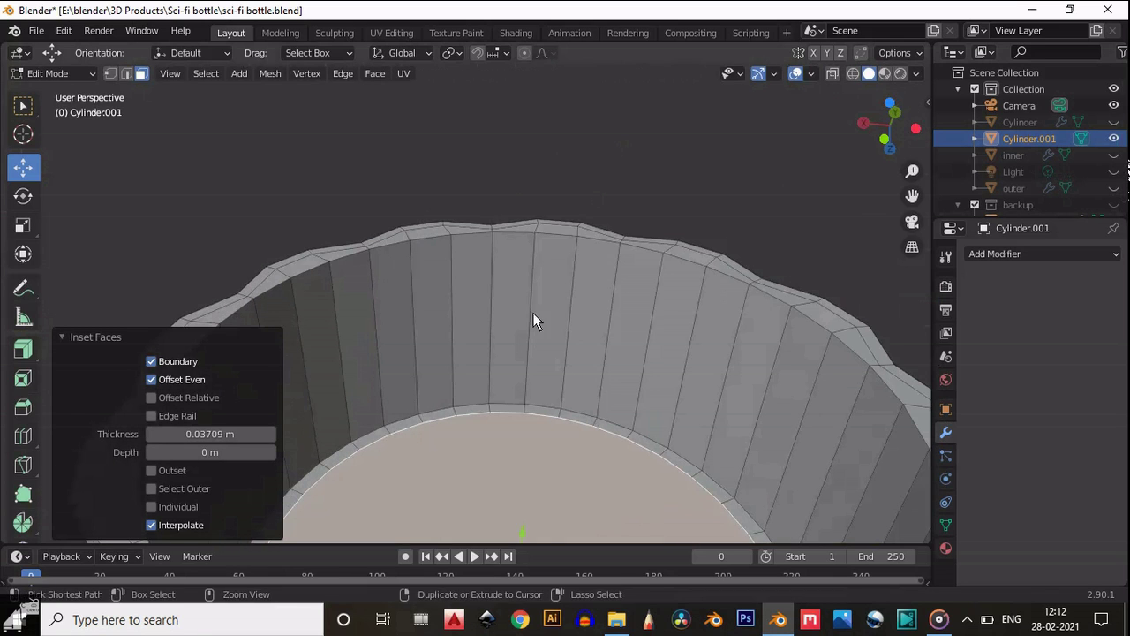
key(ctrl+r)
click(539, 288)
click(537, 367)
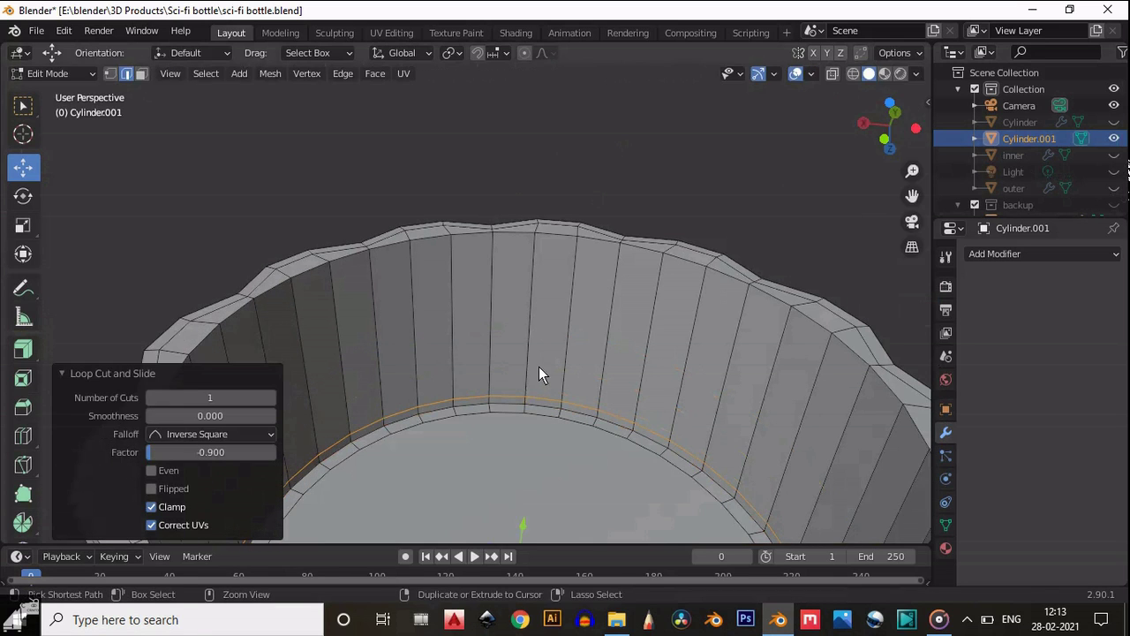
key(ctrl+r)
click(536, 305)
click(545, 286)
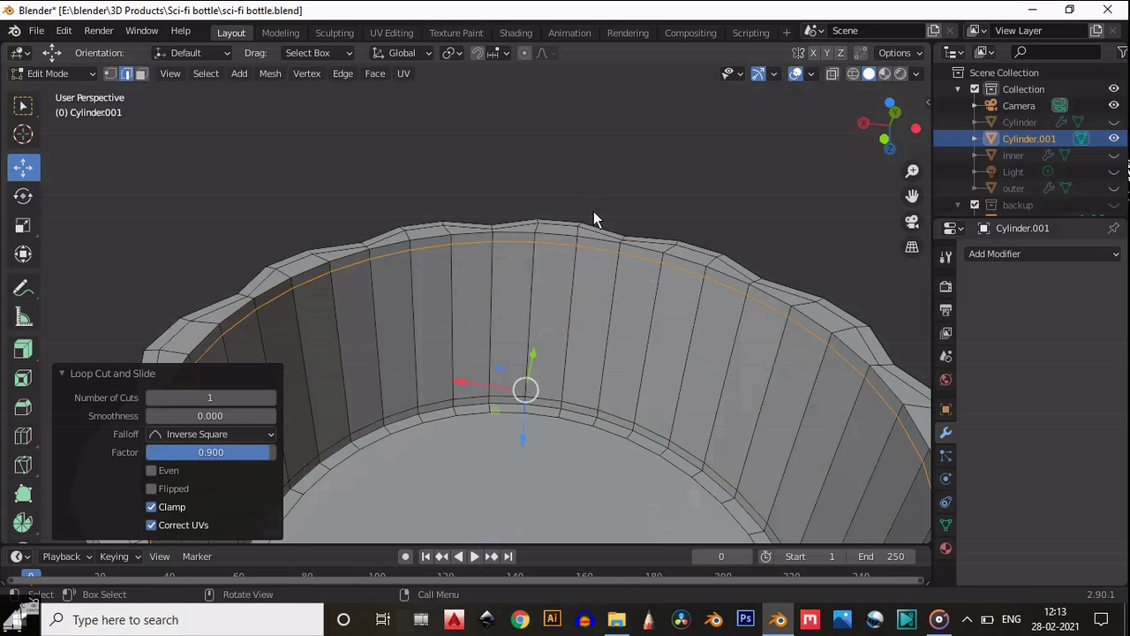
Step: Add a Subdivision Surface modifier to the cap with viewport level 2 and shade the cap smooth
key(Tab)
click(971, 254)
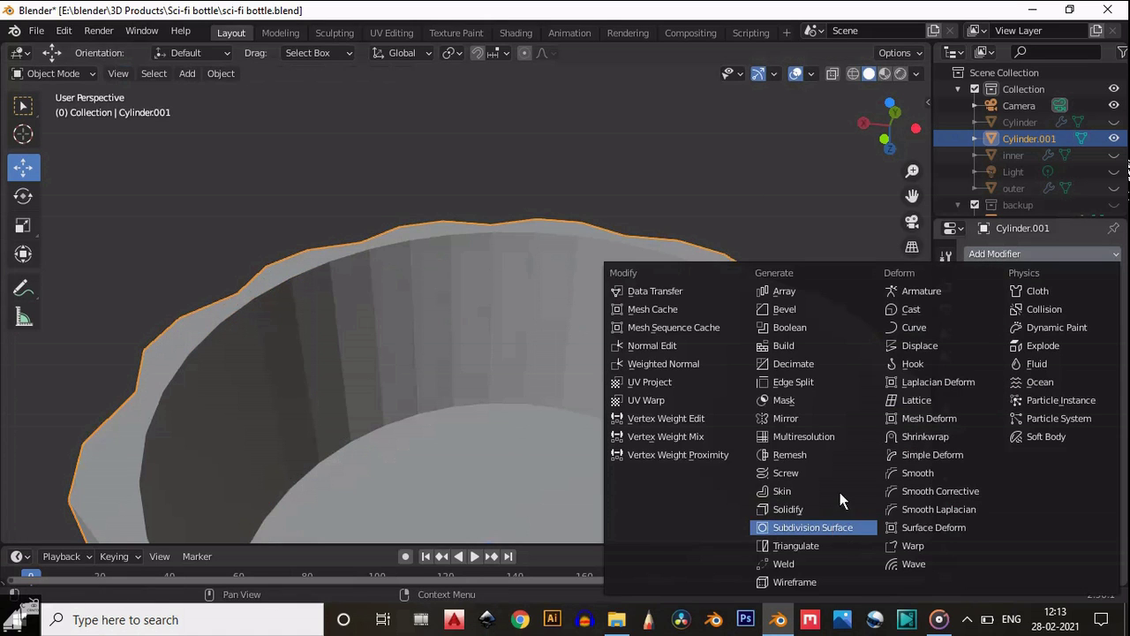
click(830, 527)
right_click(654, 308)
click(653, 308)
drag(890, 125, 70, 450)
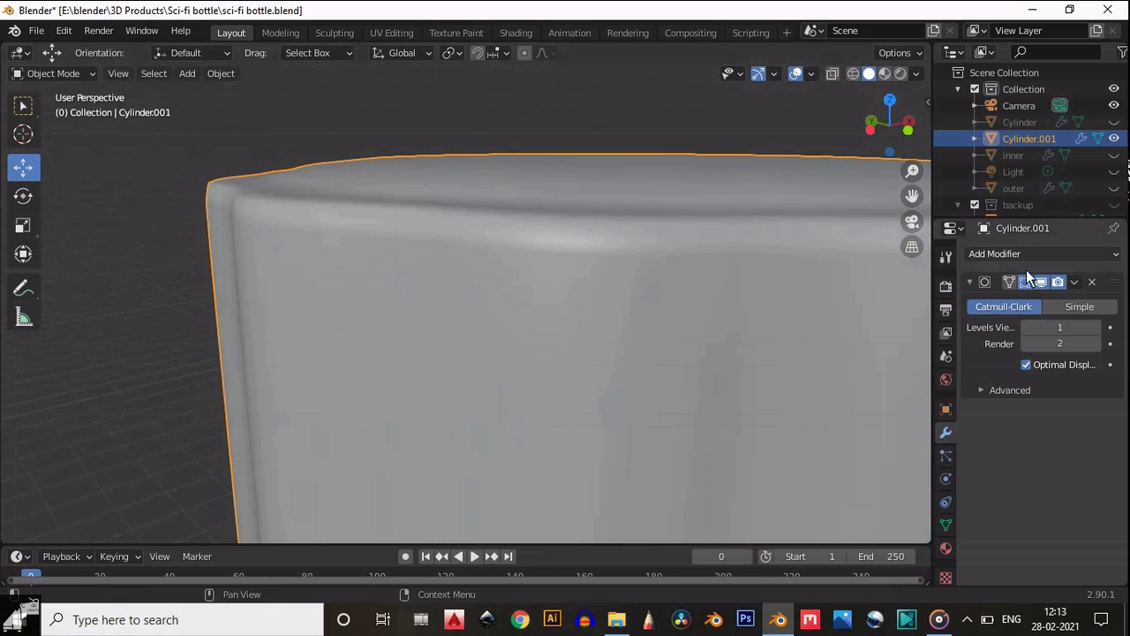
click(1098, 328)
key(KP_Decimal)
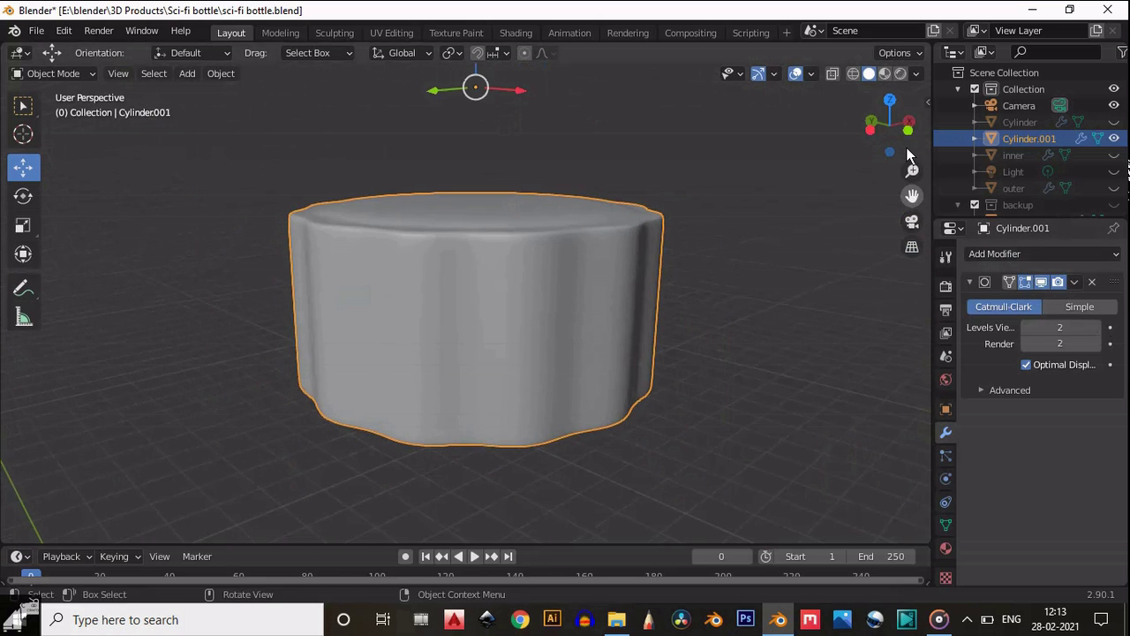
Step: Return the cap to Edit Mode and turn off its Subdivision Surface display in the viewport
click(885, 133)
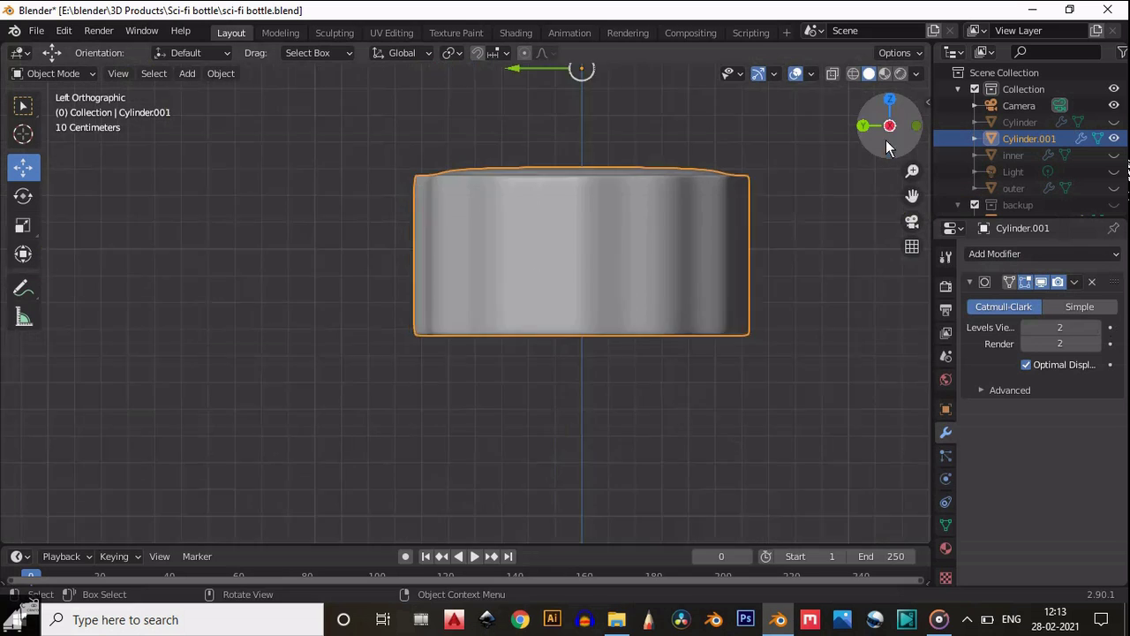
scroll(887, 146, up, 2)
drag(911, 198, 889, 298)
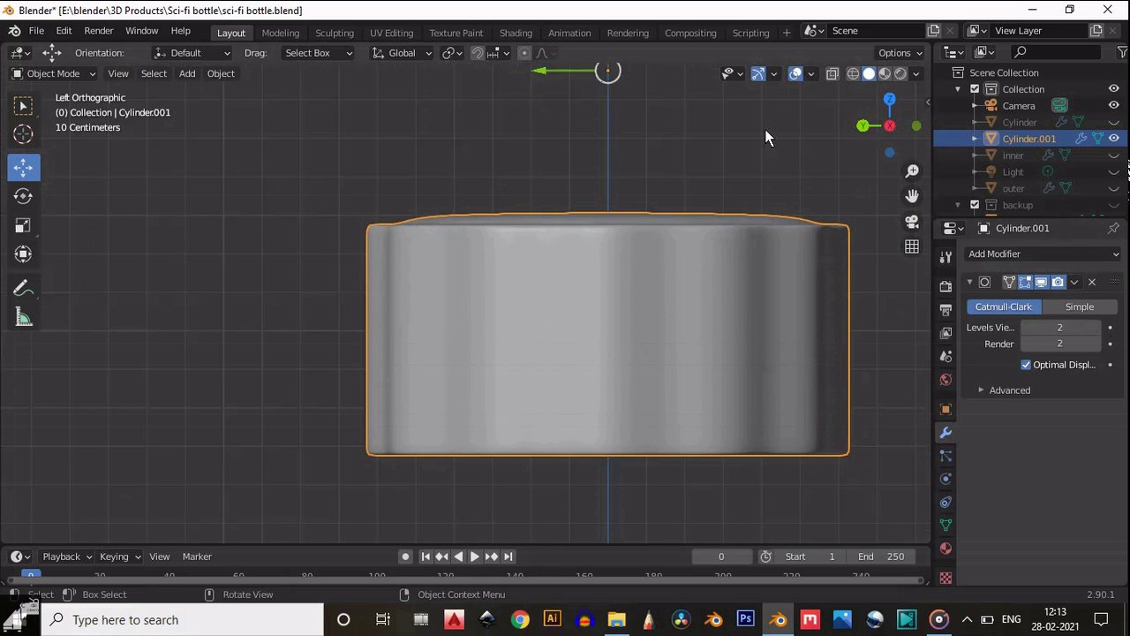
key(Tab)
click(1041, 282)
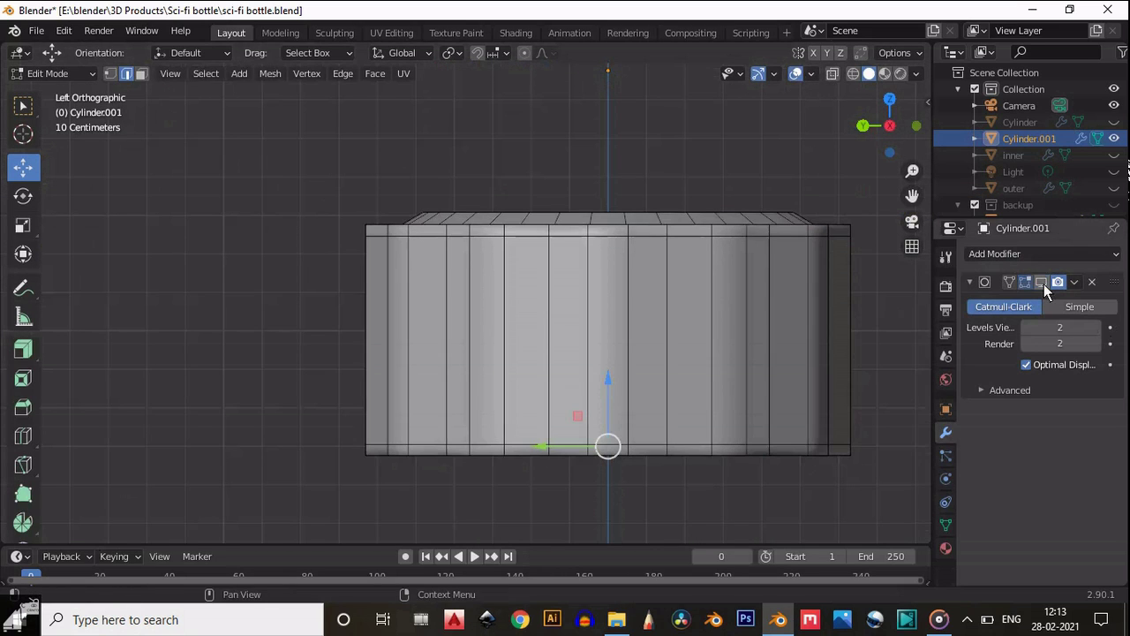
drag(918, 126, 890, 177)
scroll(700, 218, up, 4)
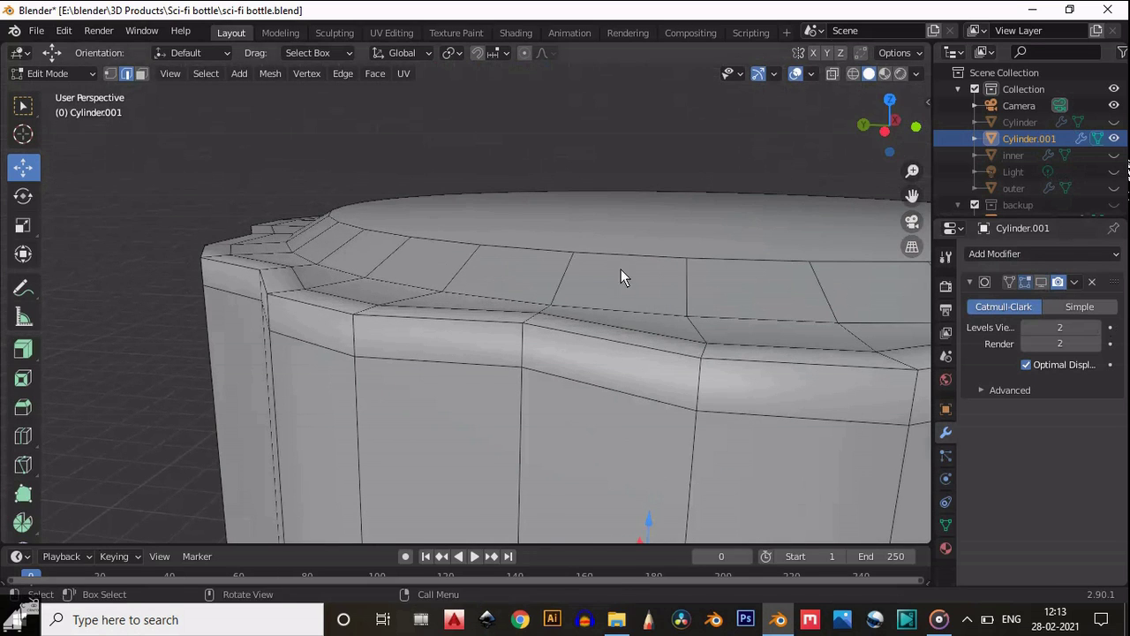
Step: Add two supporting edge loops to the sloped ring around the cap's raised top, at factors 0.8 and -0.8
key(ctrl+r)
click(548, 282)
click(546, 297)
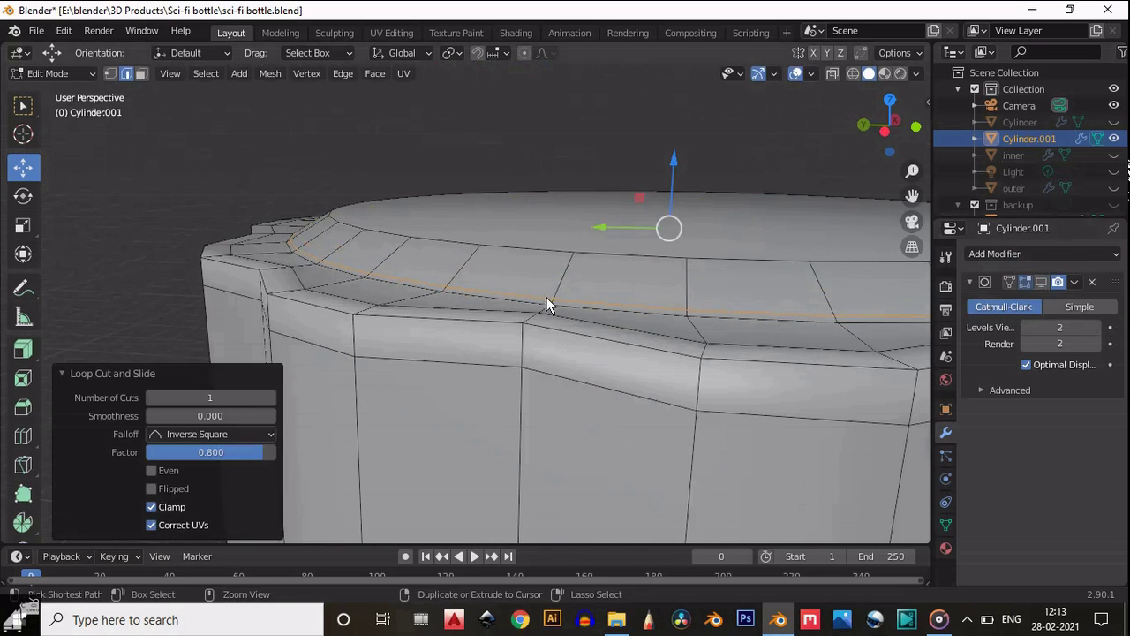
scroll(574, 283, up, 2)
key(ctrl+r)
click(626, 267)
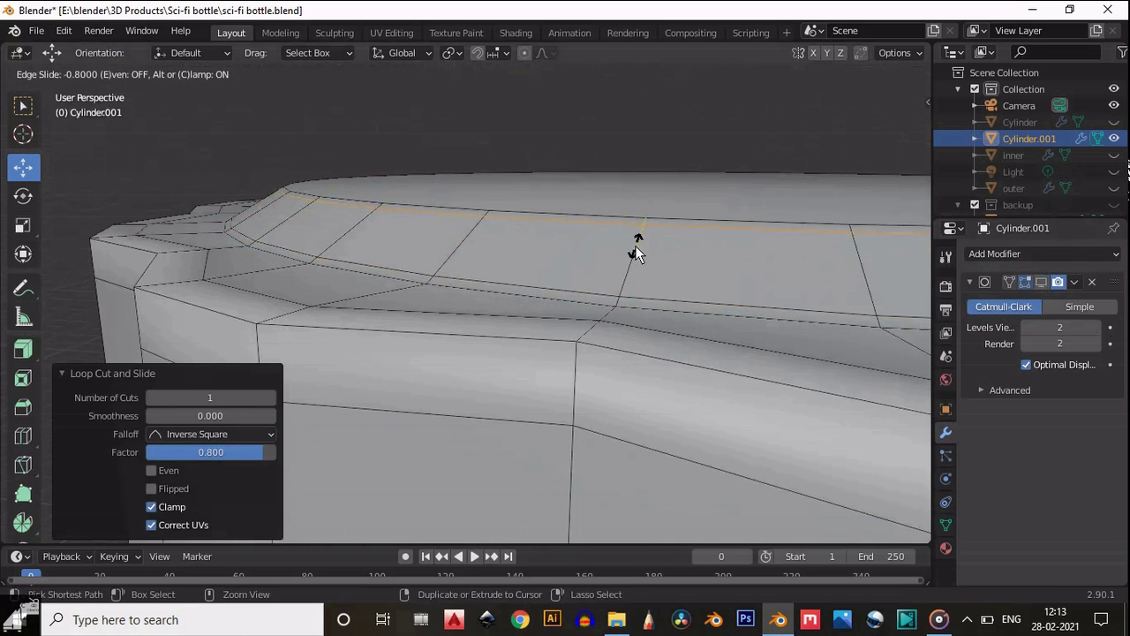
click(635, 248)
Step: Inset the circular face on top of the cap by about 0.027 m
drag(886, 134, 847, 122)
scroll(694, 231, down, 5)
key(3)
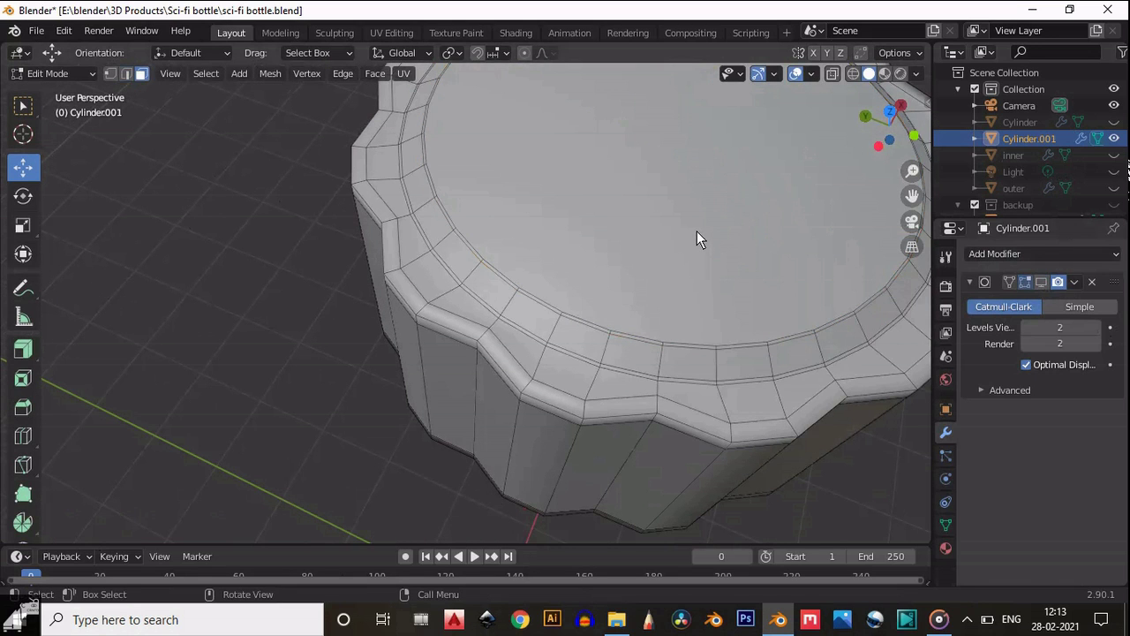
click(699, 233)
scroll(725, 256, down, 3)
key(i)
click(743, 281)
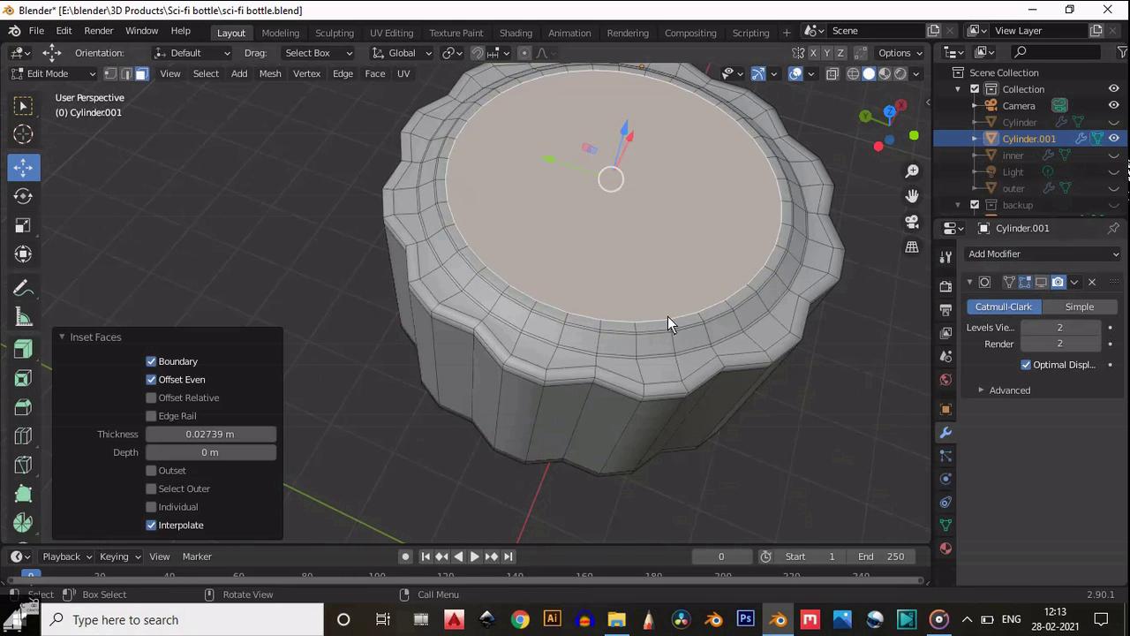
Step: Return the cap to Object Mode, turn its Subdivision Surface viewport display back on and check the smoothed shape
key(Tab)
scroll(851, 191, down, 3)
drag(875, 146, 921, 82)
scroll(912, 256, up, 3)
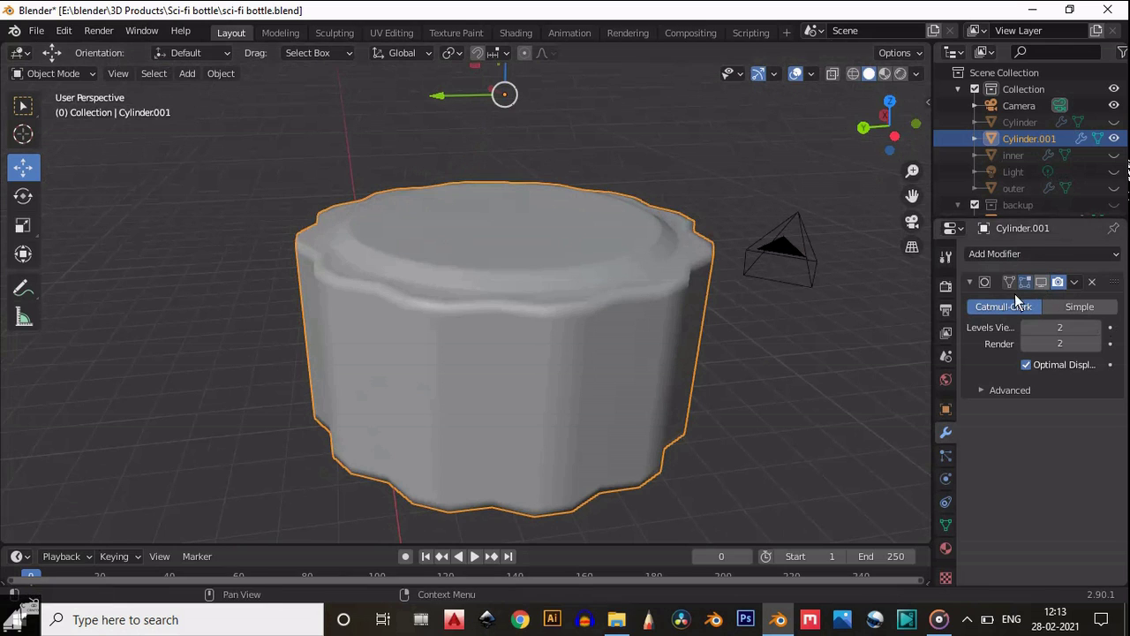
click(1041, 283)
scroll(693, 184, down, 3)
click(624, 309)
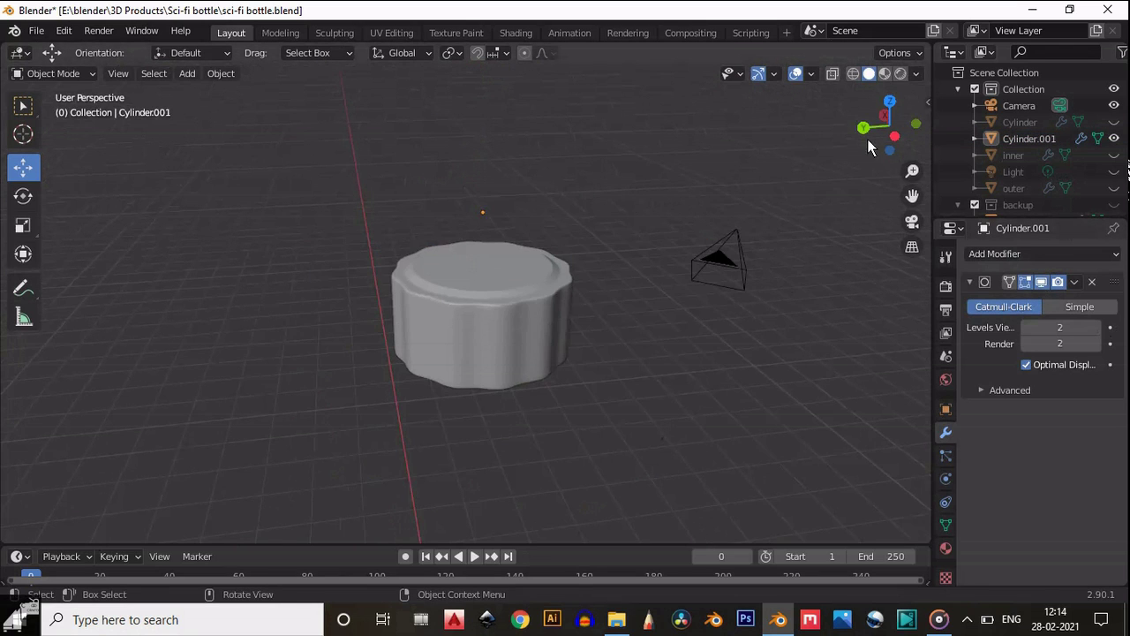
drag(867, 138, 867, 108)
scroll(587, 284, up, 4)
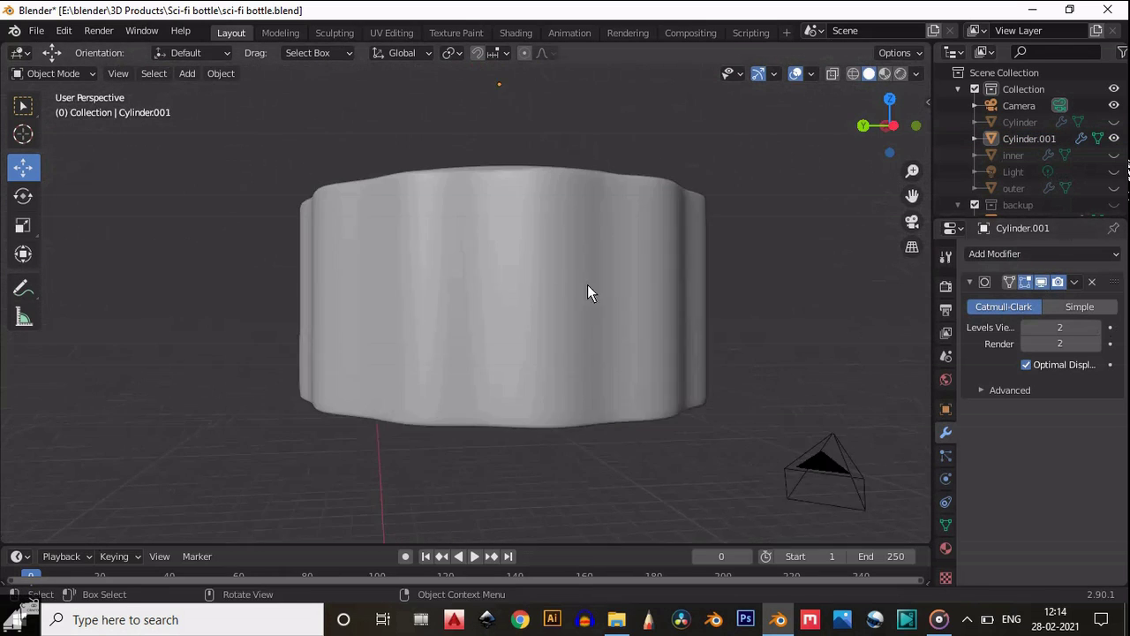
scroll(588, 284, up, 2)
Step: Add a Bevel modifier to the cap and place it above the Subdivision Surface modifier
click(997, 284)
click(996, 253)
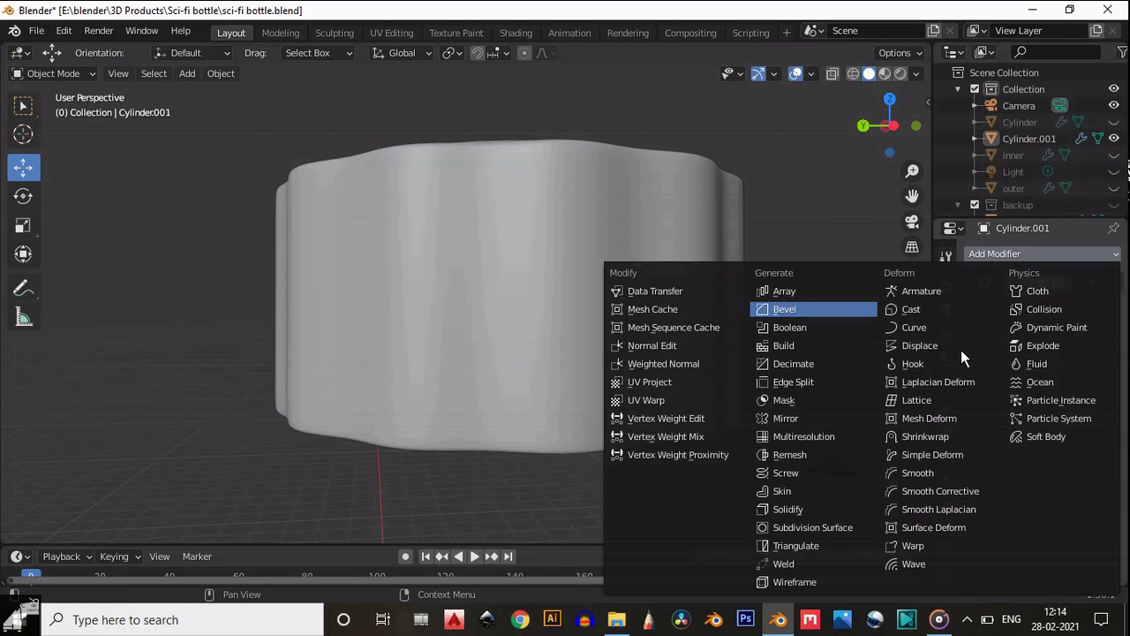
click(803, 310)
click(969, 306)
drag(1113, 305, 1116, 249)
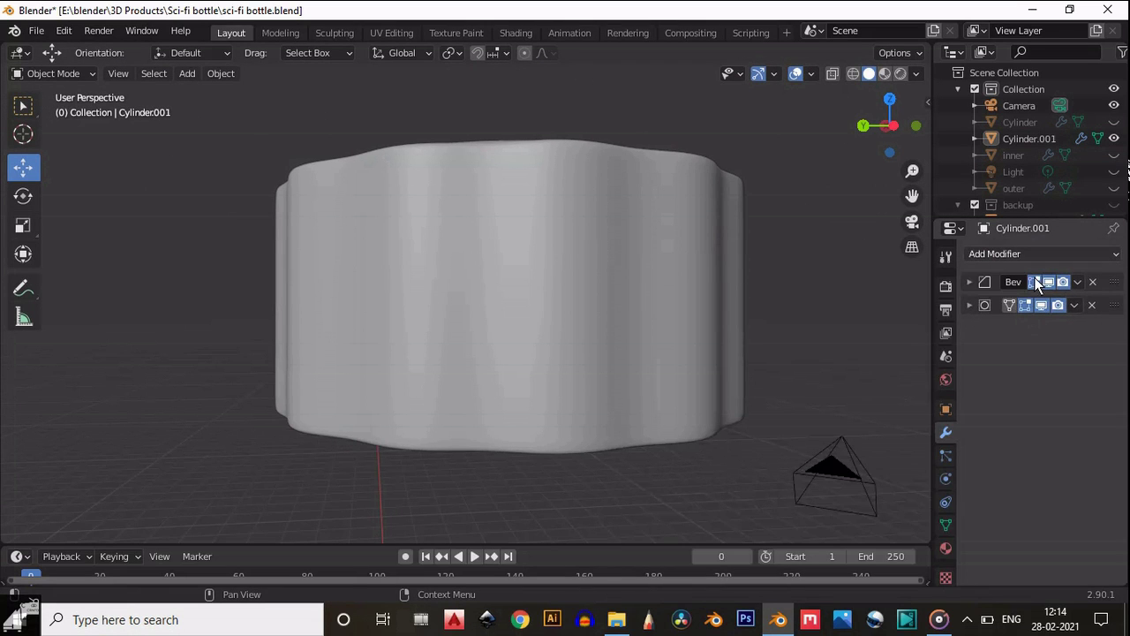
Step: Set the Bevel modifier's limit method to Angle and compare the cap with the bevel's viewport display off and on
click(970, 282)
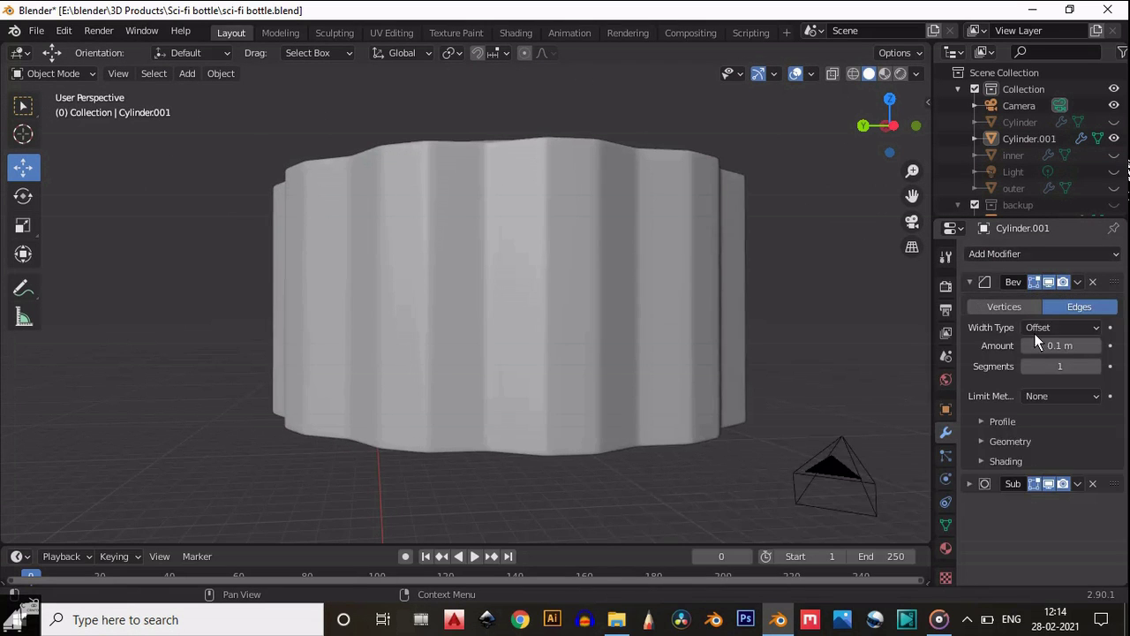
click(1069, 397)
click(1036, 432)
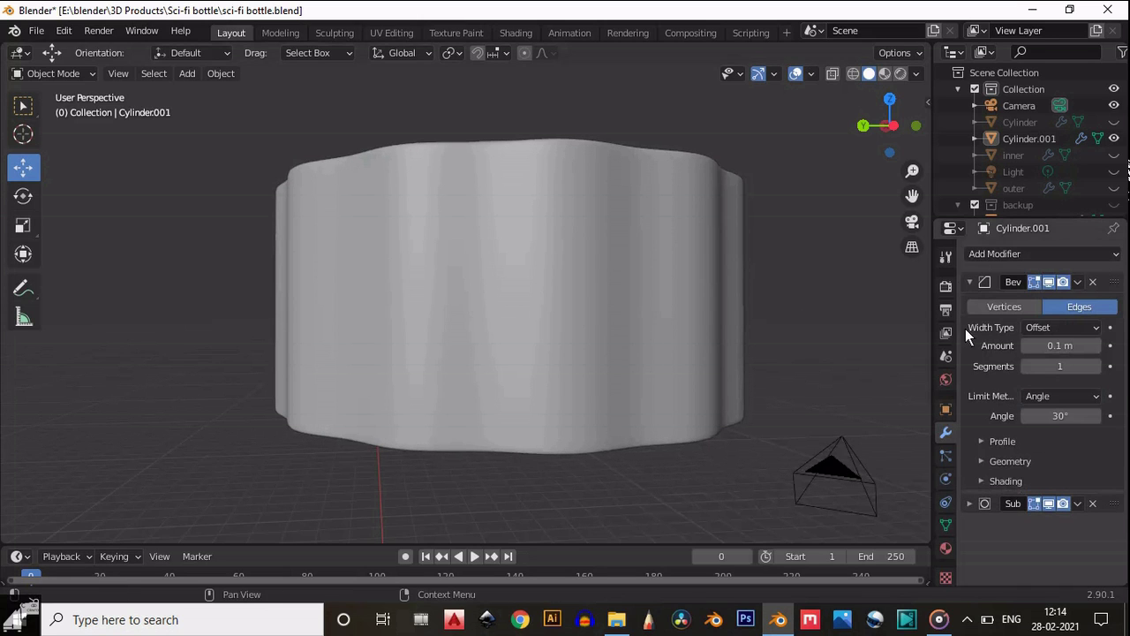
click(969, 283)
drag(871, 141, 897, 182)
click(1049, 282)
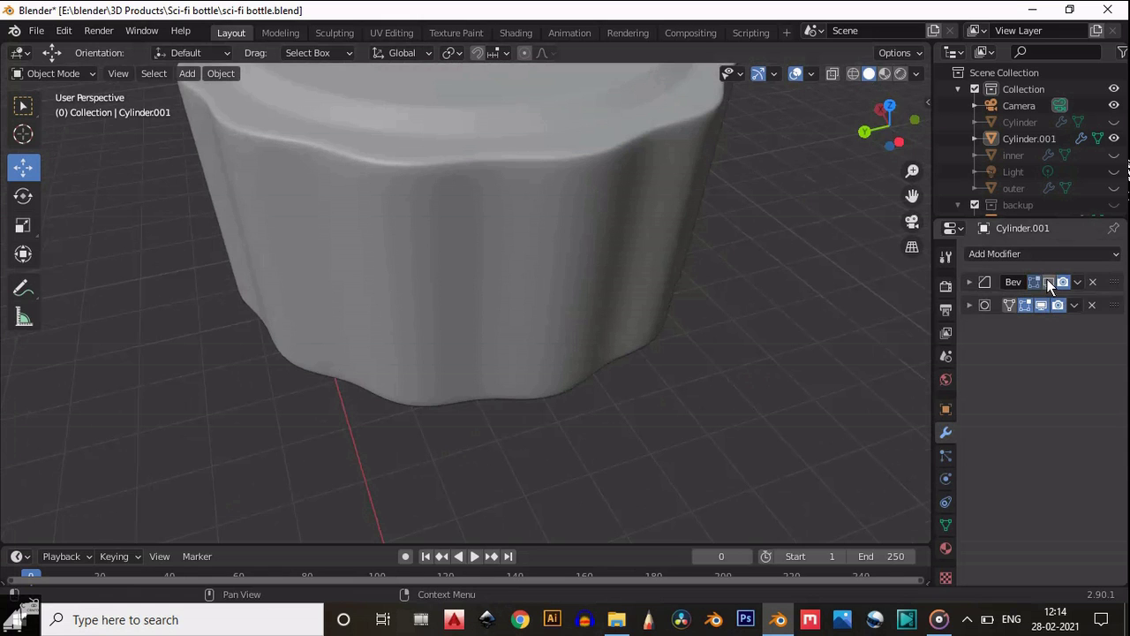
click(1049, 282)
Step: Unhide the inner and outer bottle bodies and inspect the cap on the whole bottle
scroll(671, 211, down, 5)
drag(912, 195, 916, 278)
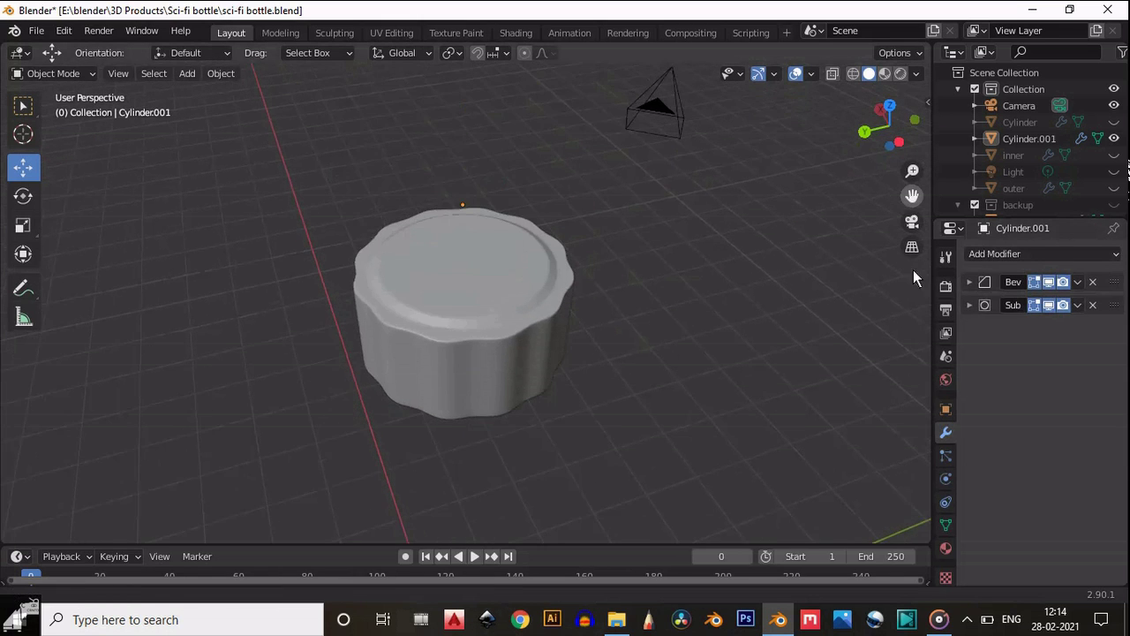
scroll(688, 232, up, 3)
drag(887, 123, 786, 53)
drag(1126, 138, 1128, 149)
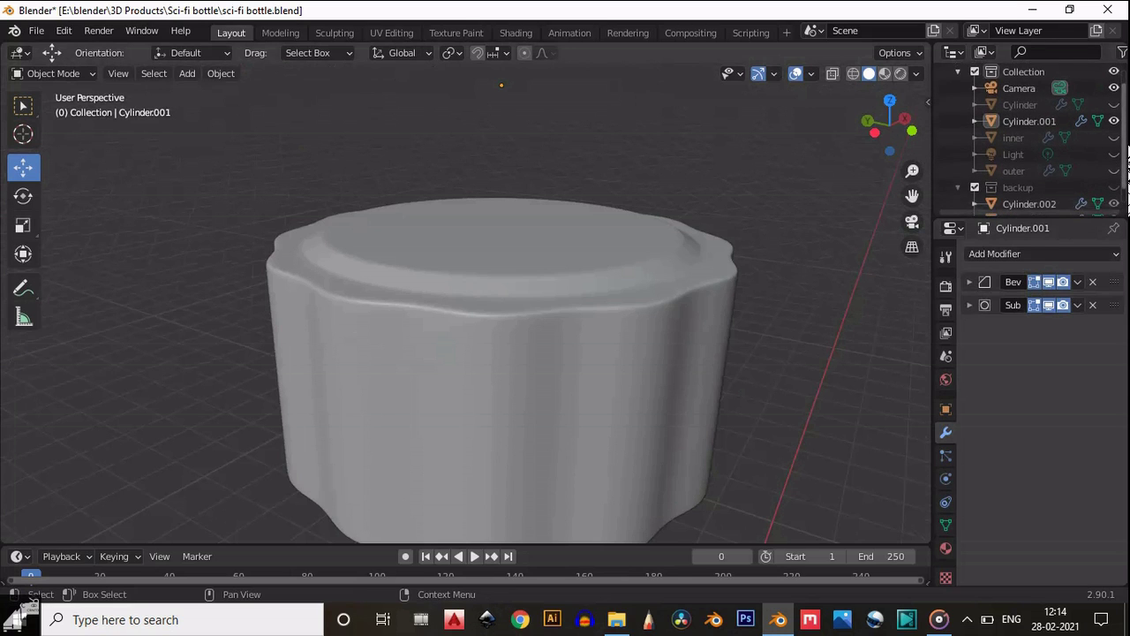
scroll(1051, 168, down, 1)
click(1114, 117)
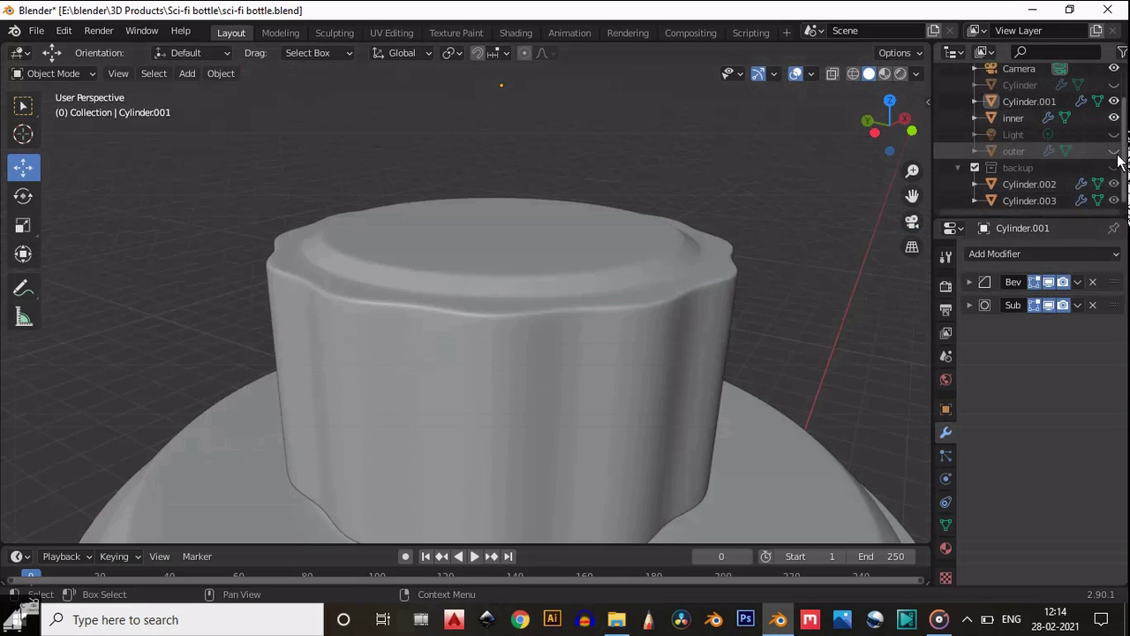
click(1114, 151)
scroll(560, 150, down, 6)
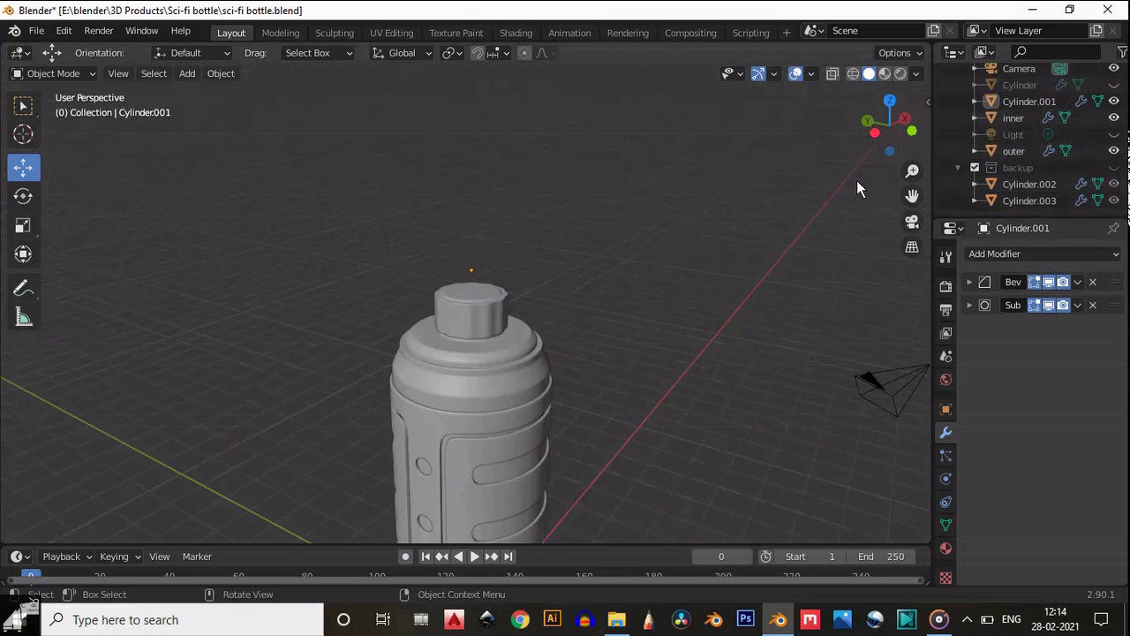
drag(895, 130, 851, 103)
drag(907, 190, 925, 105)
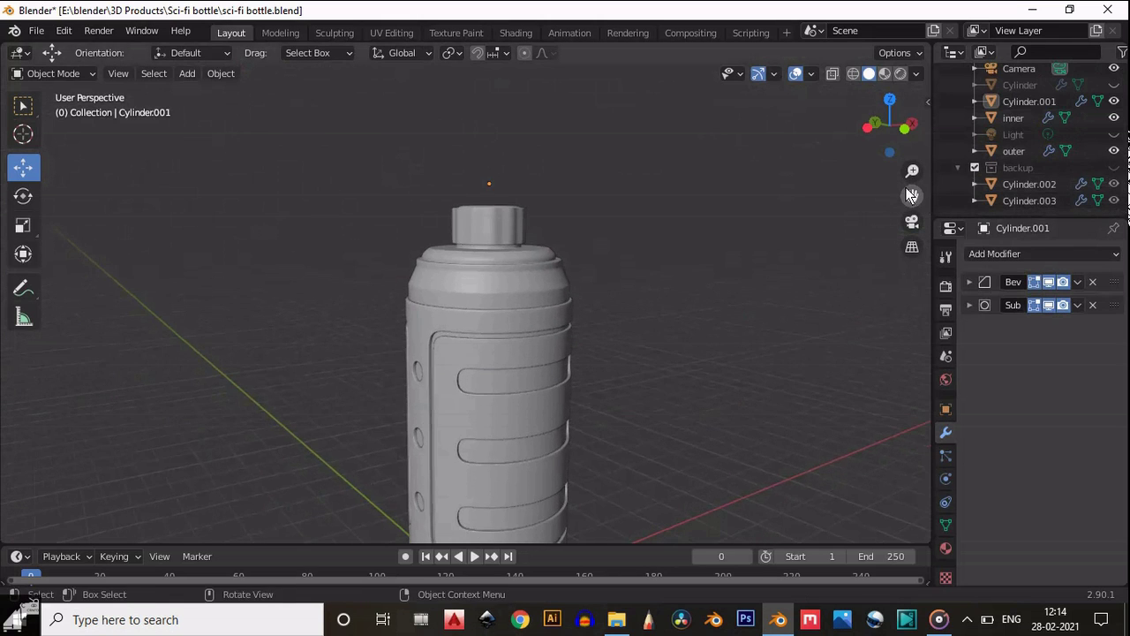
drag(879, 133, 152, 140)
drag(911, 186, 914, 164)
scroll(570, 209, up, 8)
Step: Hide the cap and open the inner body in Edit Mode in the left orthographic view with nothing selected
click(570, 205)
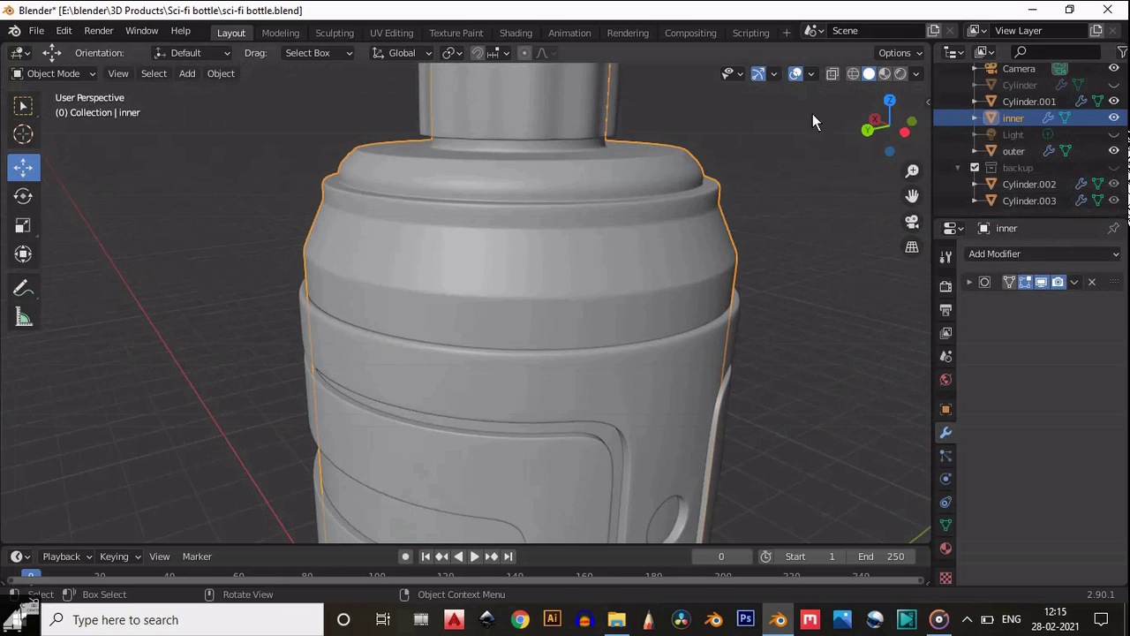
click(904, 133)
drag(913, 196, 824, 417)
click(701, 239)
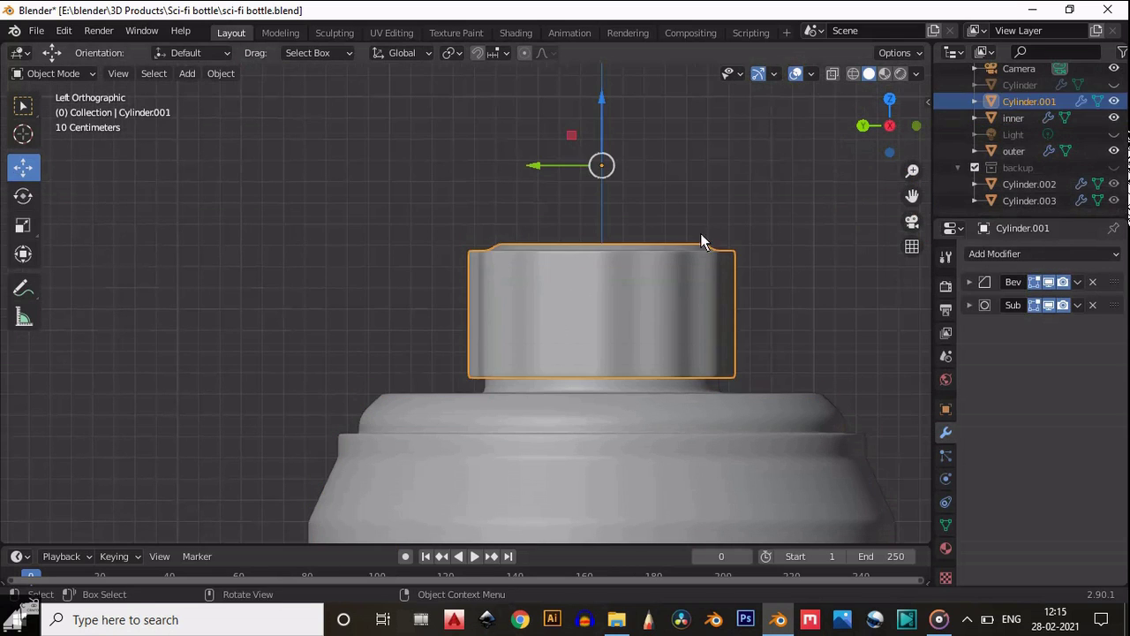
click(1114, 101)
click(677, 347)
key(Tab)
scroll(583, 304, up, 2)
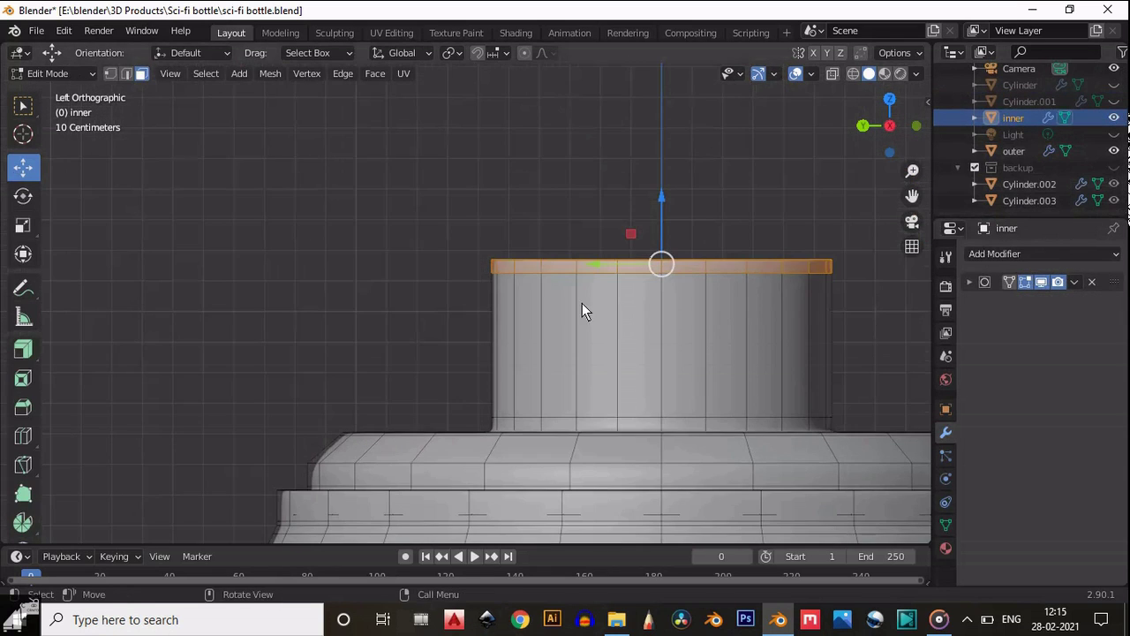
drag(913, 196, 849, 226)
click(611, 174)
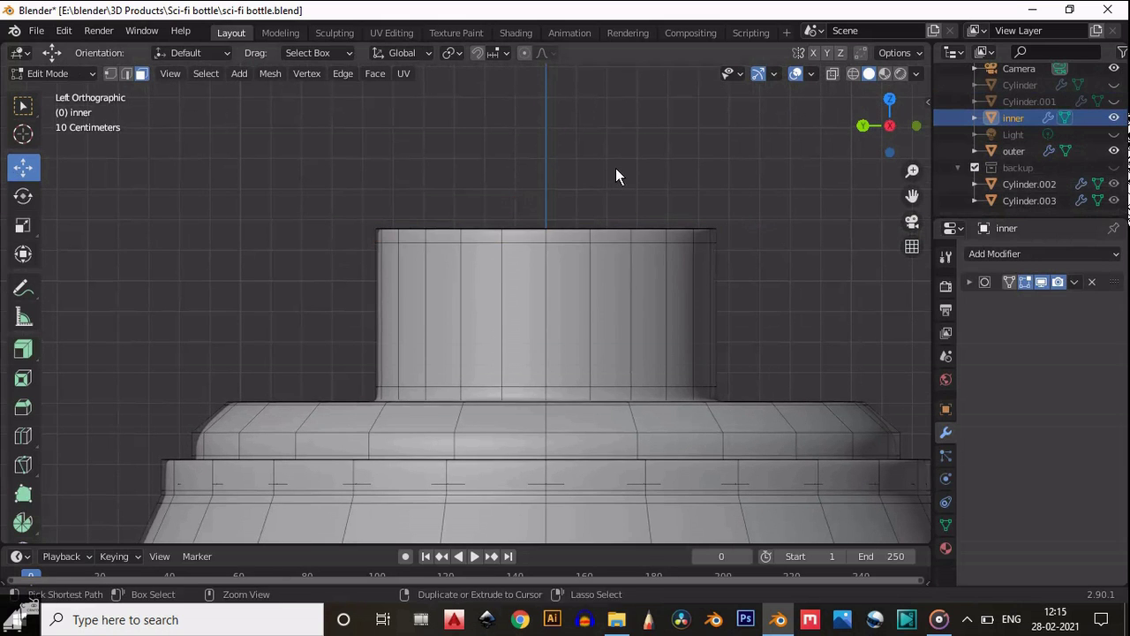
Step: Save the file and turn off the inner body's Subdivision Surface display in the viewport, keeping the left orthographic view
key(ctrl+s)
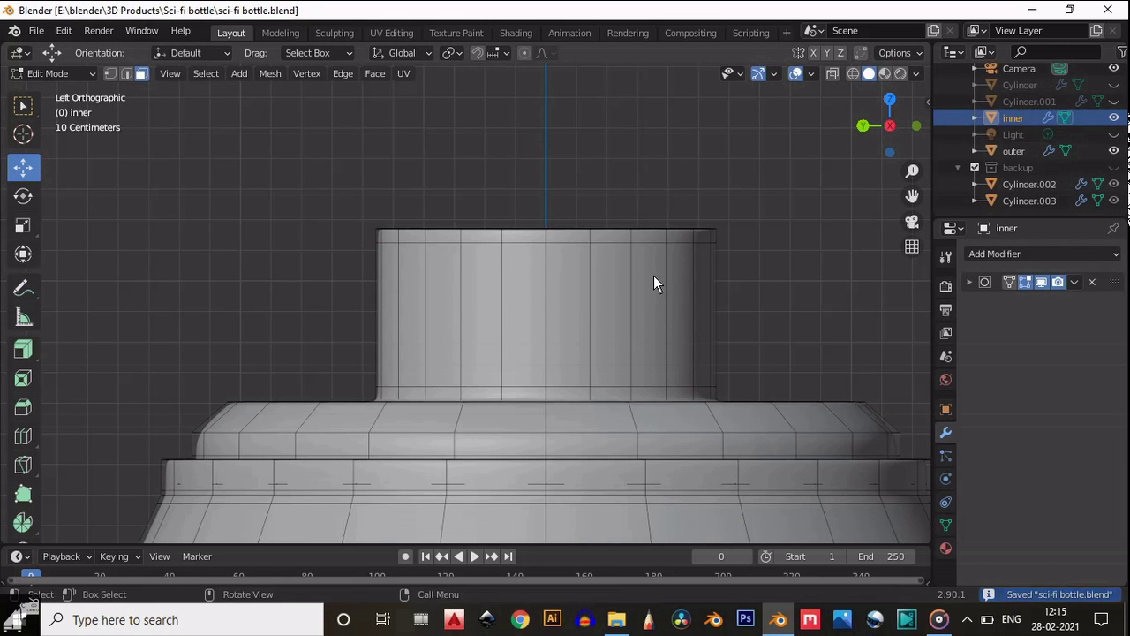
key(Tab)
key(Tab)
drag(890, 125, 854, 187)
click(1042, 284)
click(884, 143)
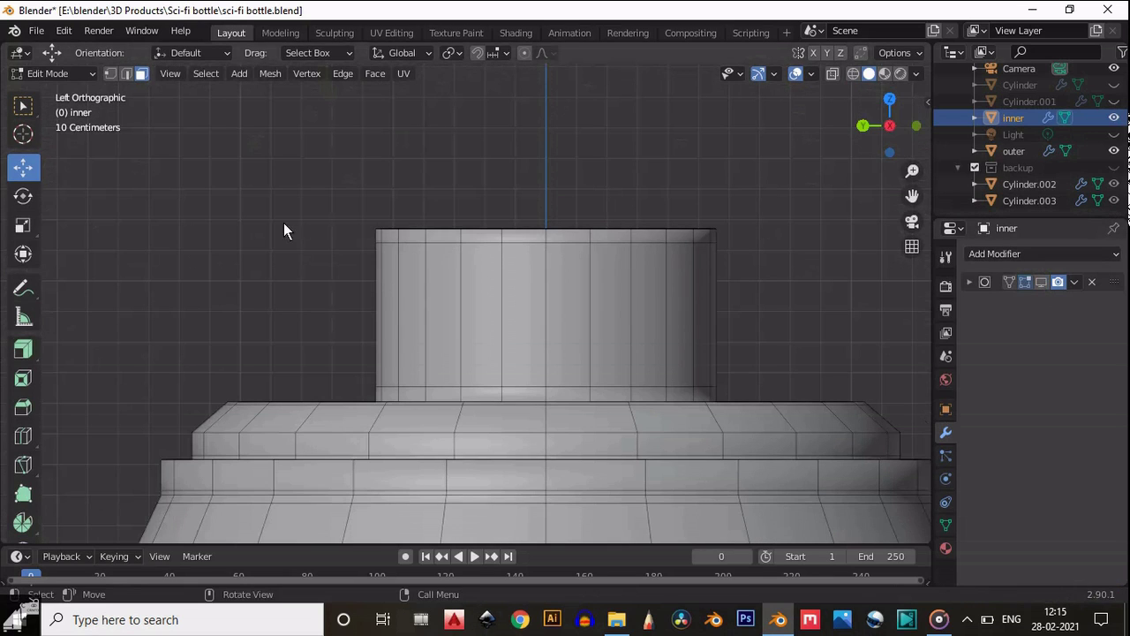
Step: Knife a slanted cut through the upper part of the bottle neck, descending towards the -Y side with cut-through enabled
click(26, 464)
click(378, 248)
key(Escape)
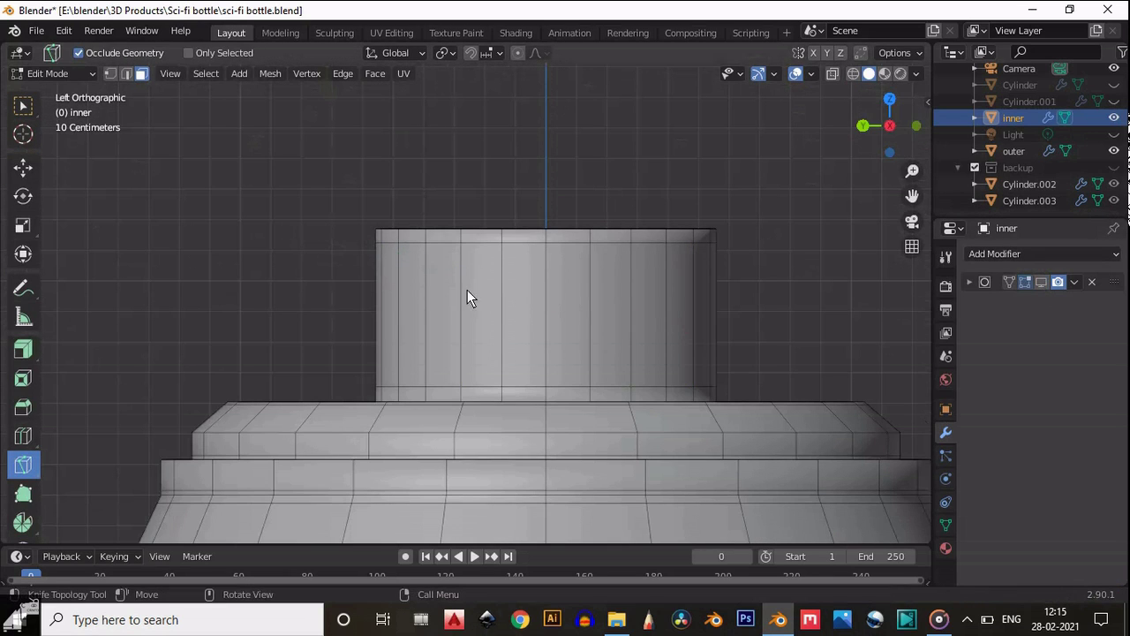
click(356, 263)
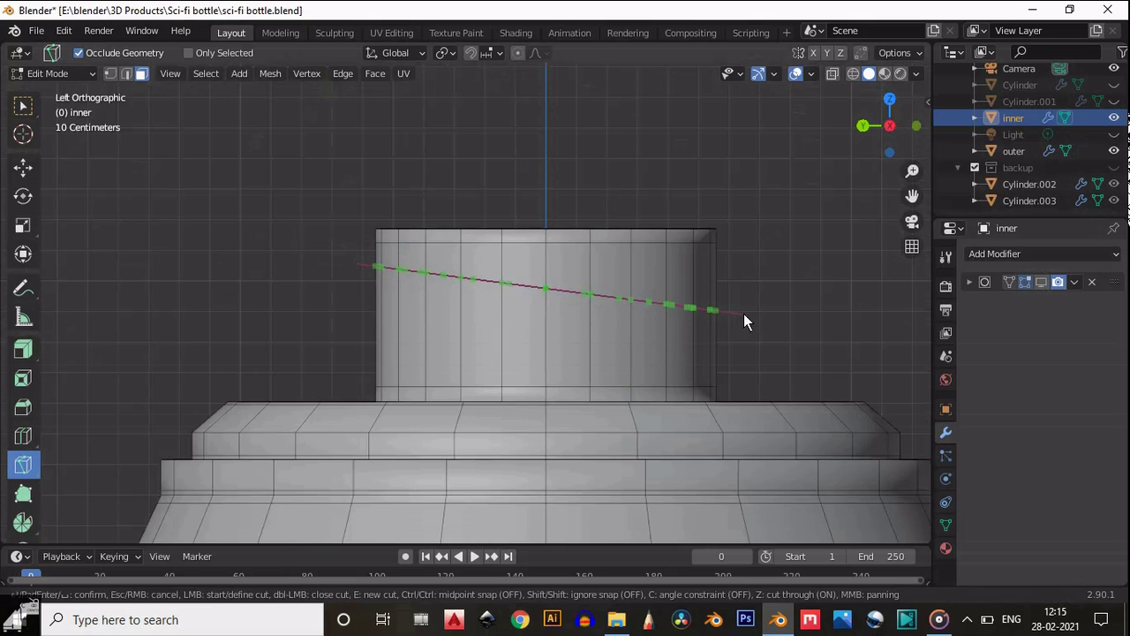
click(760, 305)
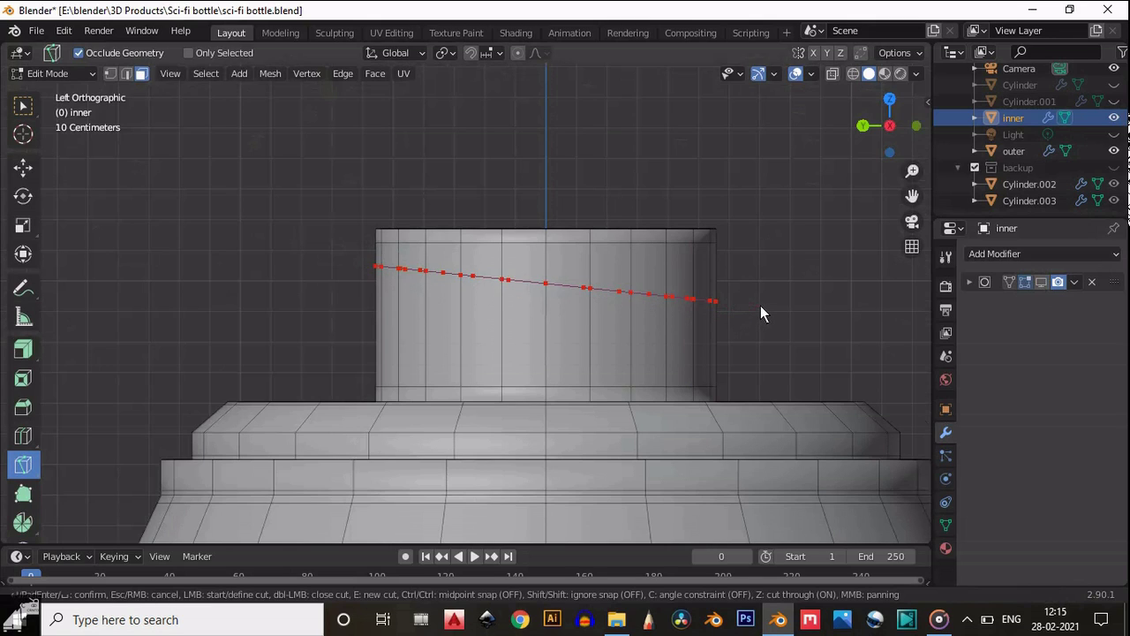
key(Return)
Step: Knife a second slanted cut through the neck below the first one and roughly parallel to it
click(367, 314)
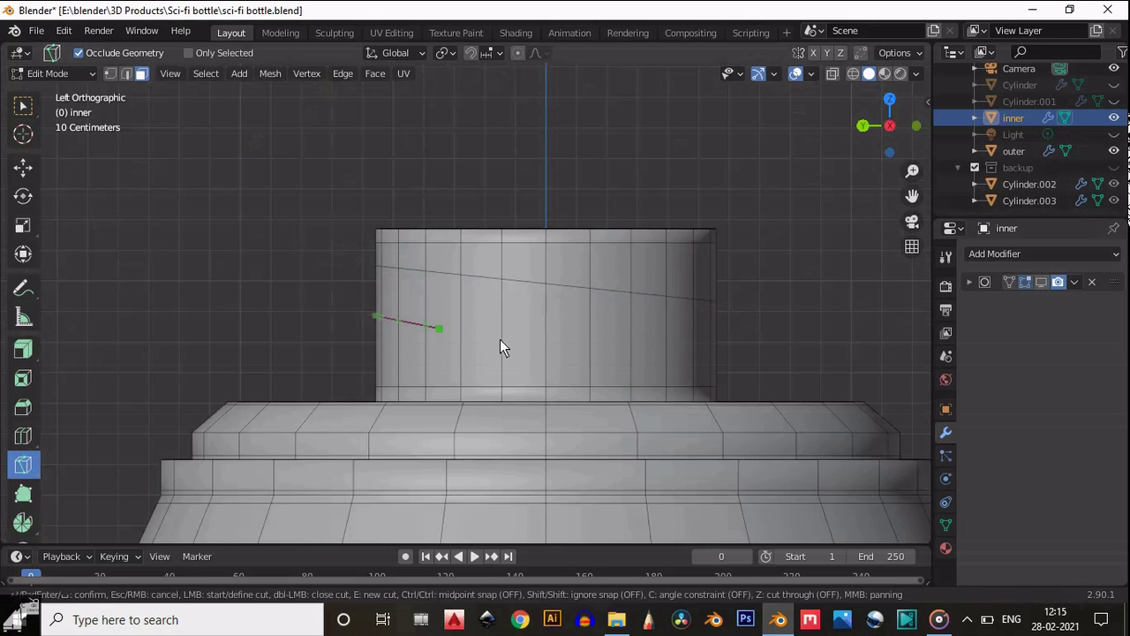
key(z)
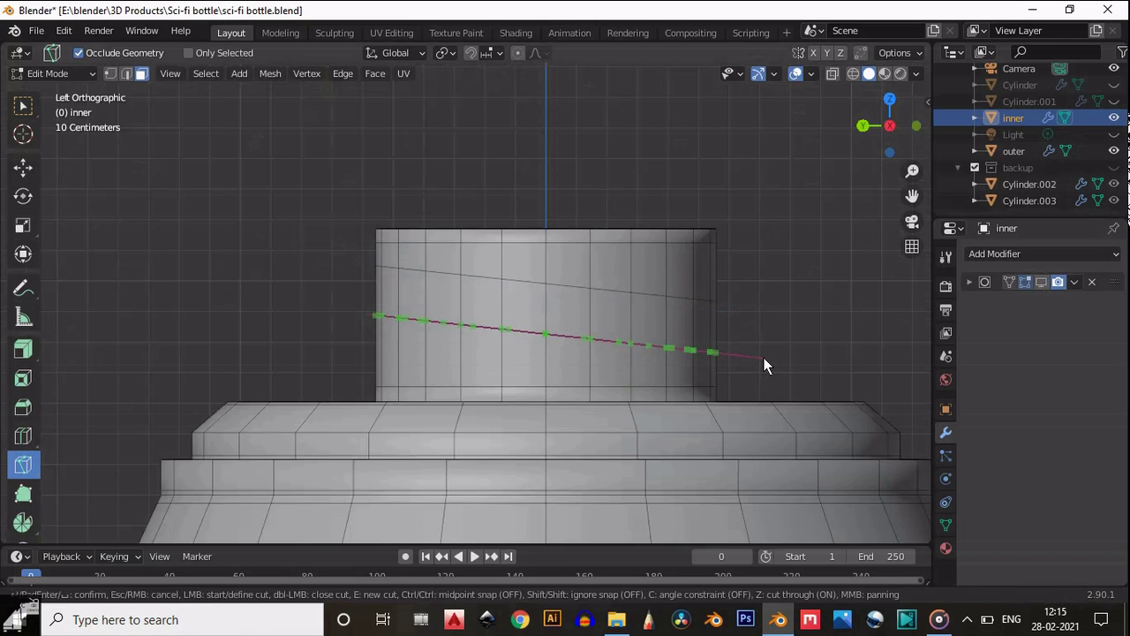
key(Return)
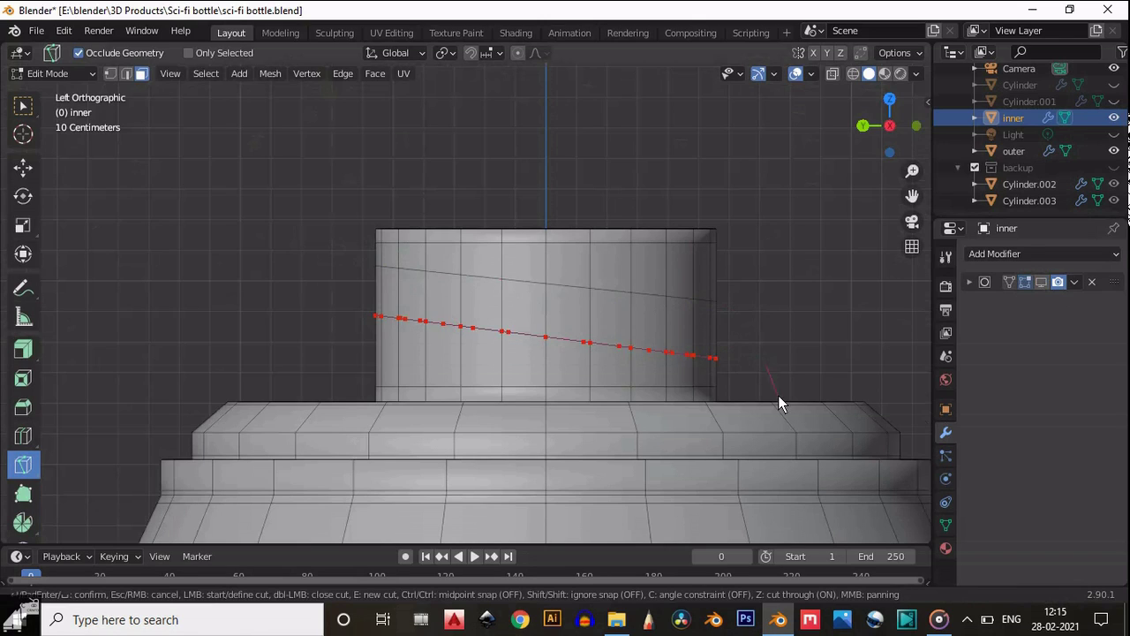
scroll(482, 268, up, 2)
Step: Select the lower slanted edge loop on the neck and slide it slightly downwards
key(w)
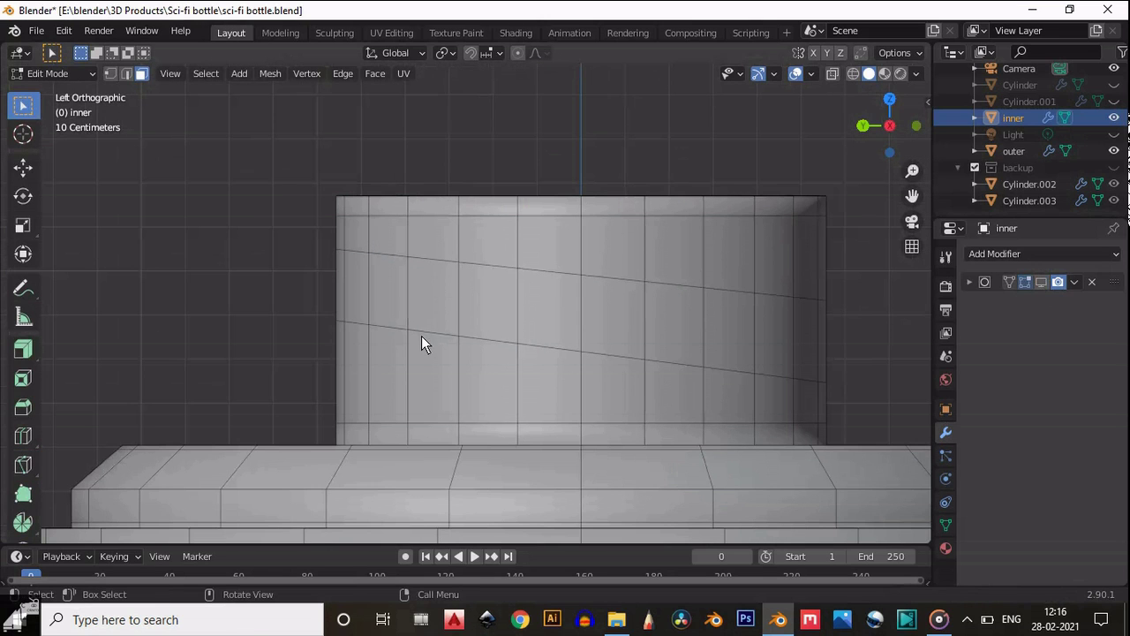
alt+click(421, 335)
key(2)
alt+click(440, 331)
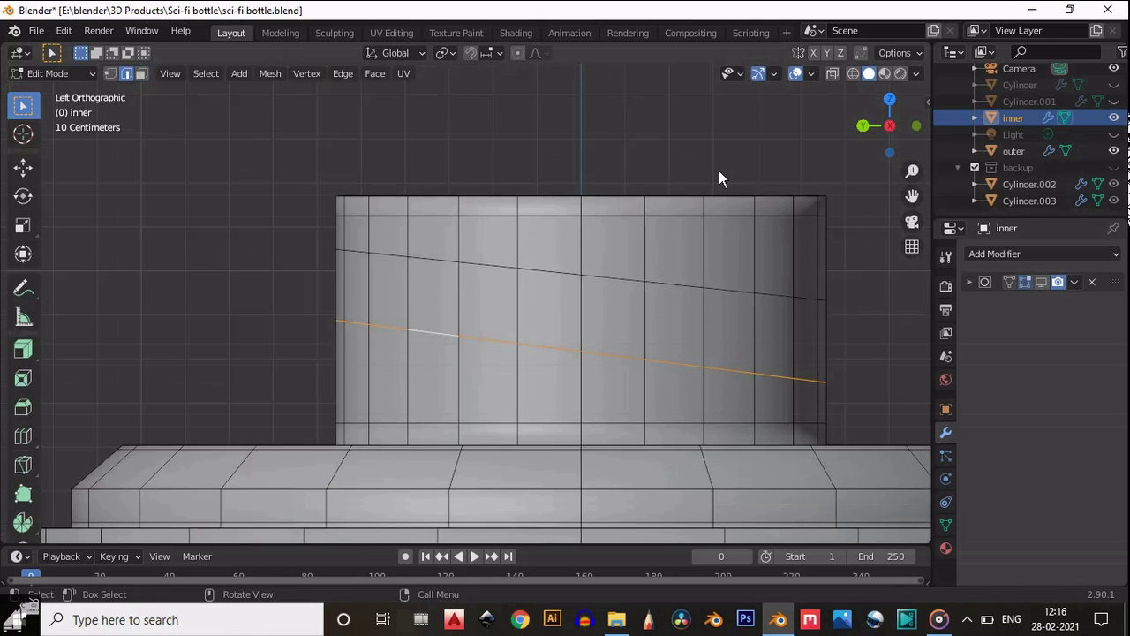
drag(888, 130, 617, 292)
key(g)
key(g)
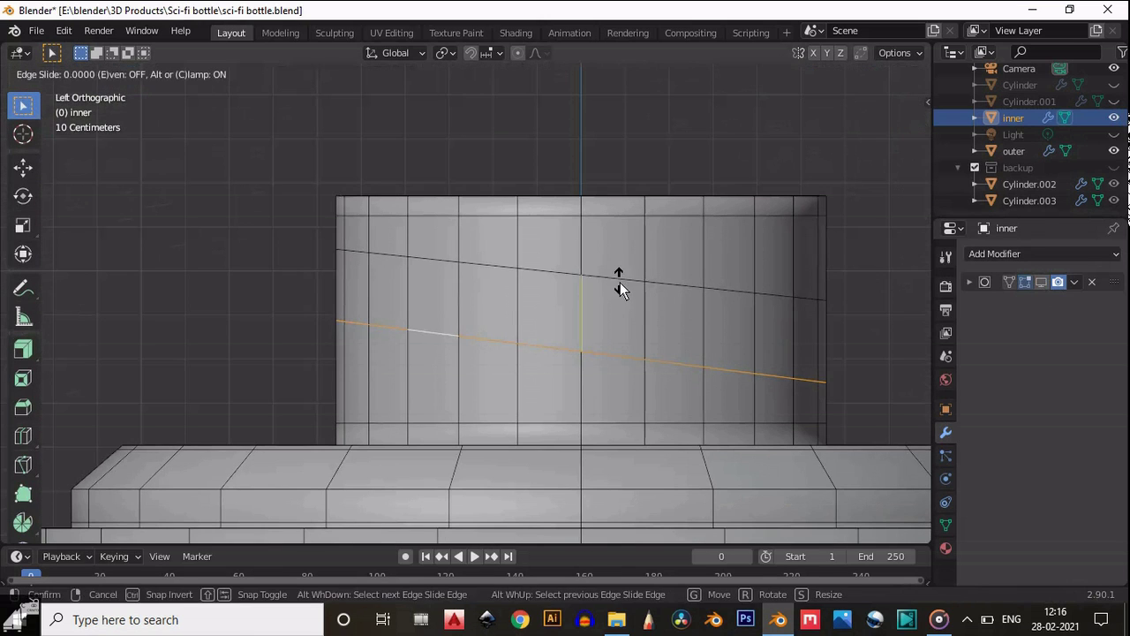
click(618, 285)
Step: Select the upper slanted edge loop on the neck and slide it downwards by a factor of 0.1
alt+click(613, 275)
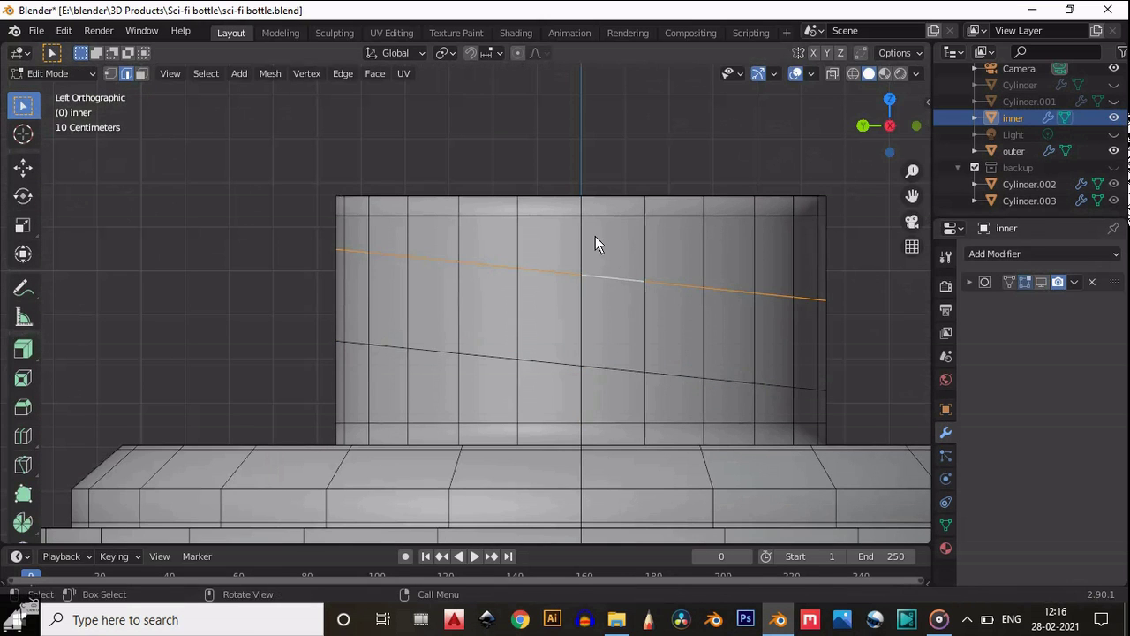
key(g)
key(g)
click(595, 244)
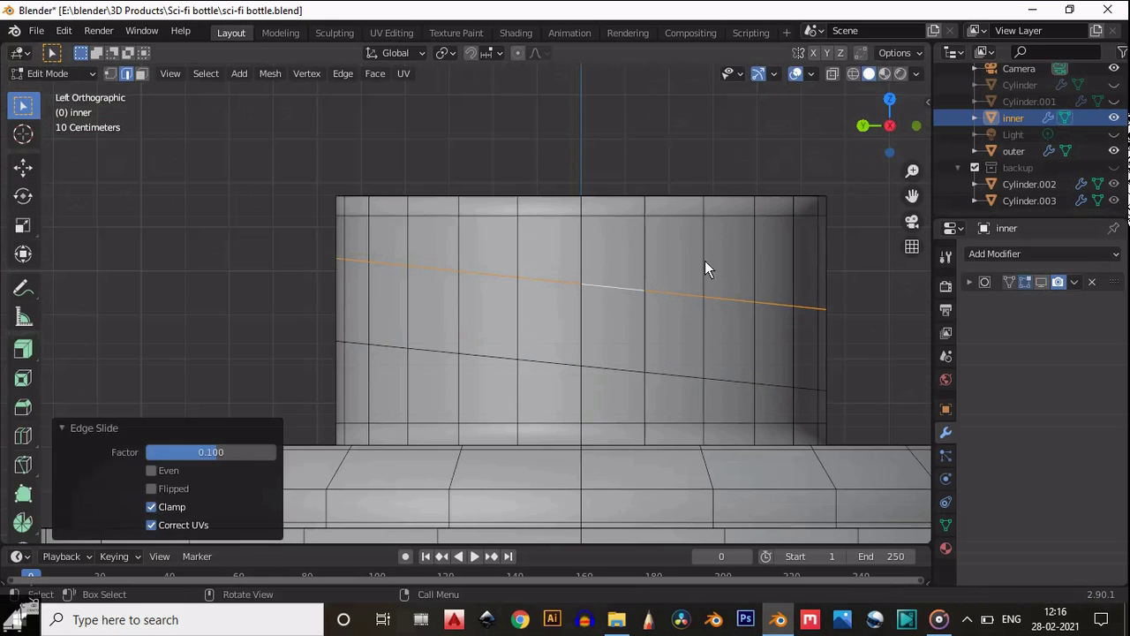
Step: Select both slanted edge loops on the neck and bevel them into narrow bands with one segment
alt+shift+click(599, 365)
scroll(595, 290, down, 4)
drag(868, 123, 934, 131)
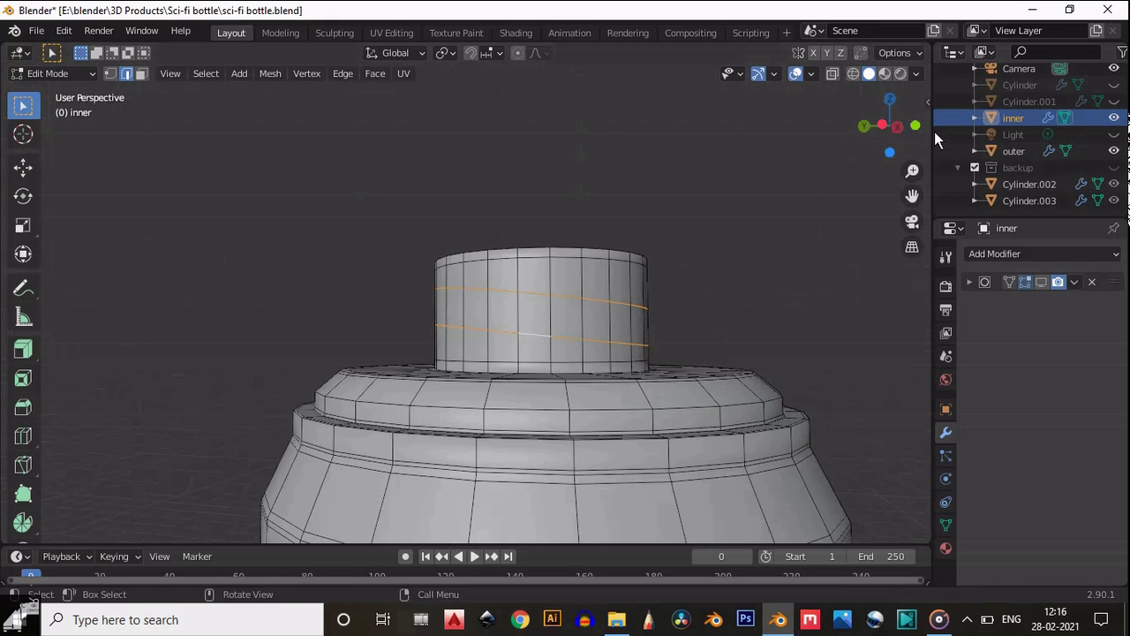
click(882, 126)
scroll(467, 295, up, 3)
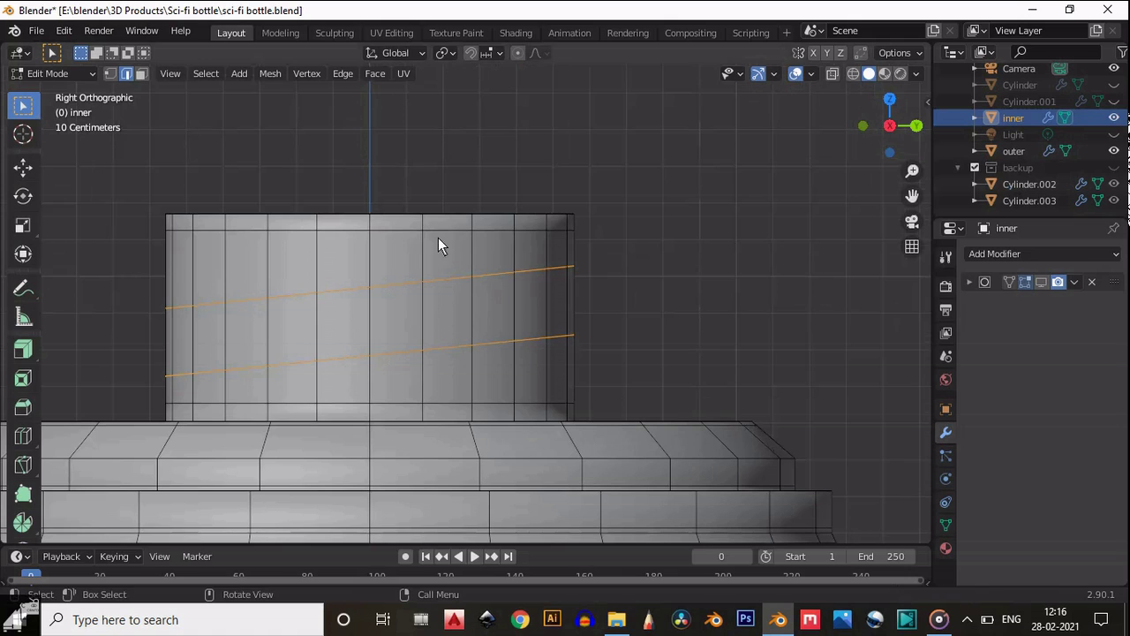
click(23, 407)
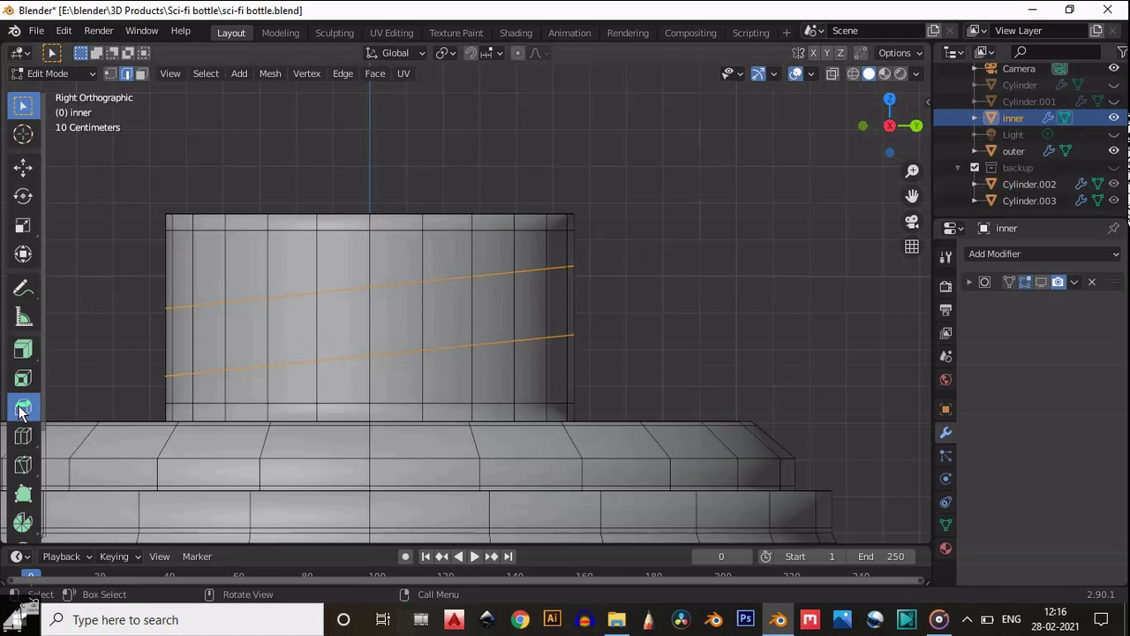
drag(281, 319, 271, 300)
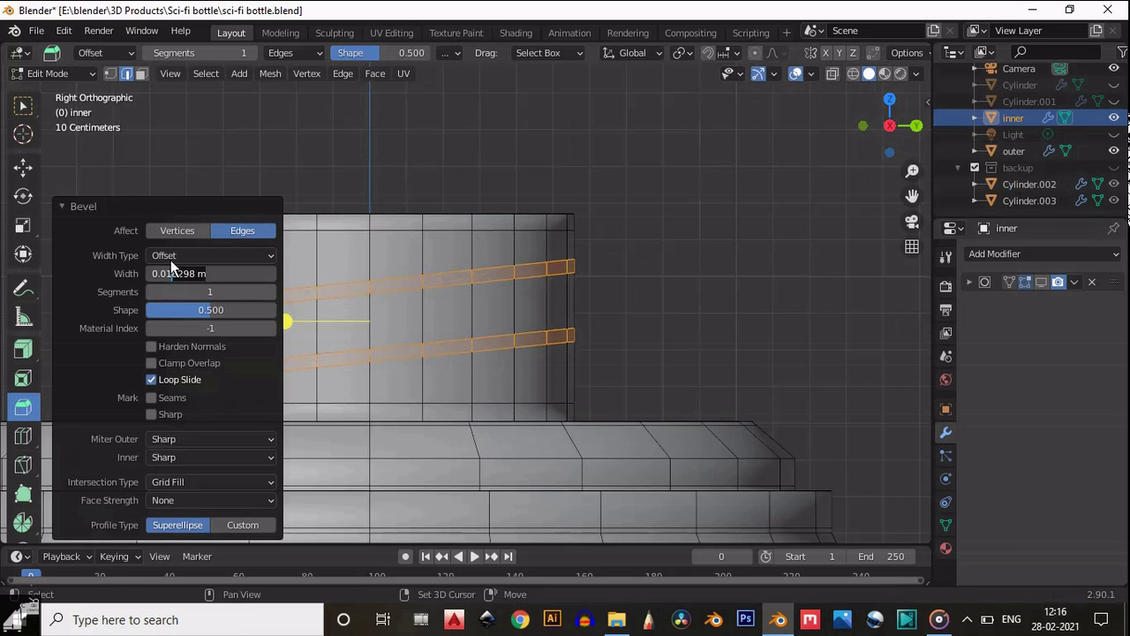
click(636, 202)
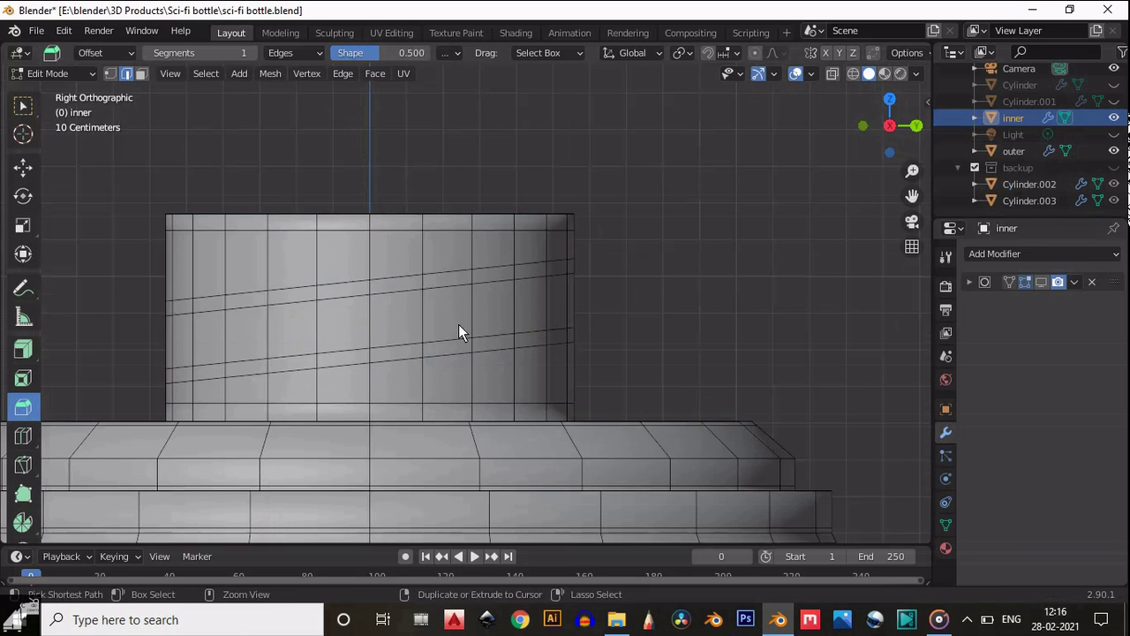
key(ctrl+z)
Step: Extrude the two slanted bands outward along their normals with an offset of 0.02 m to form thread ridges
click(23, 349)
mouse_move(283, 321)
mouse_down()
mouse_move(270, 309)
mouse_move(296, 320)
mouse_up()
drag(901, 130, 927, 170)
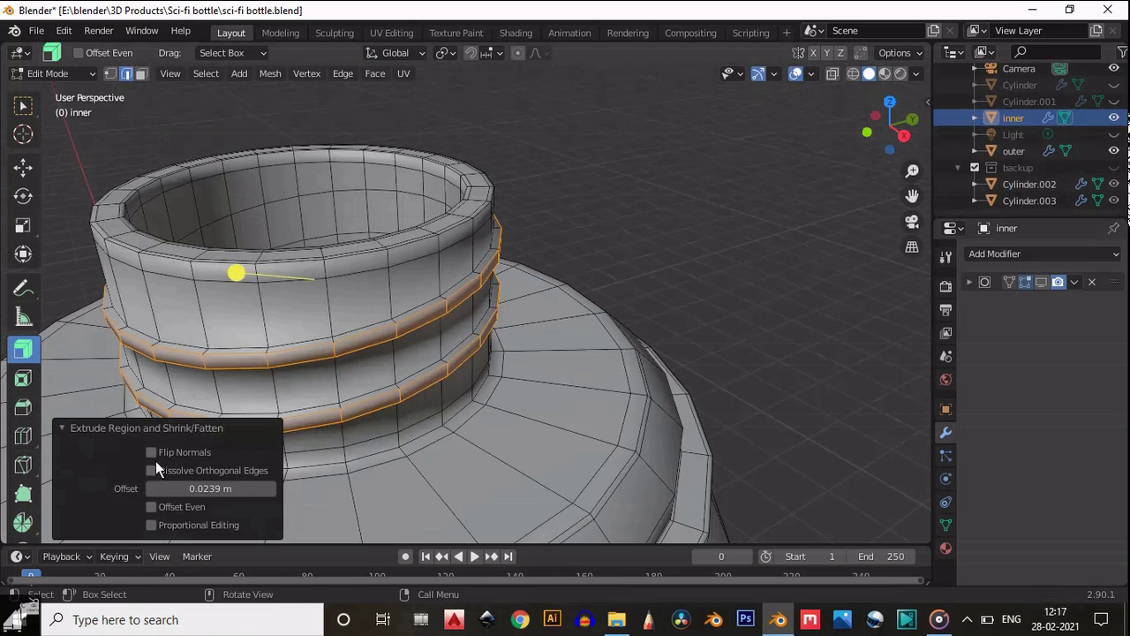
click(159, 488)
text(0.02)
key(Return)
scroll(851, 249, up, 3)
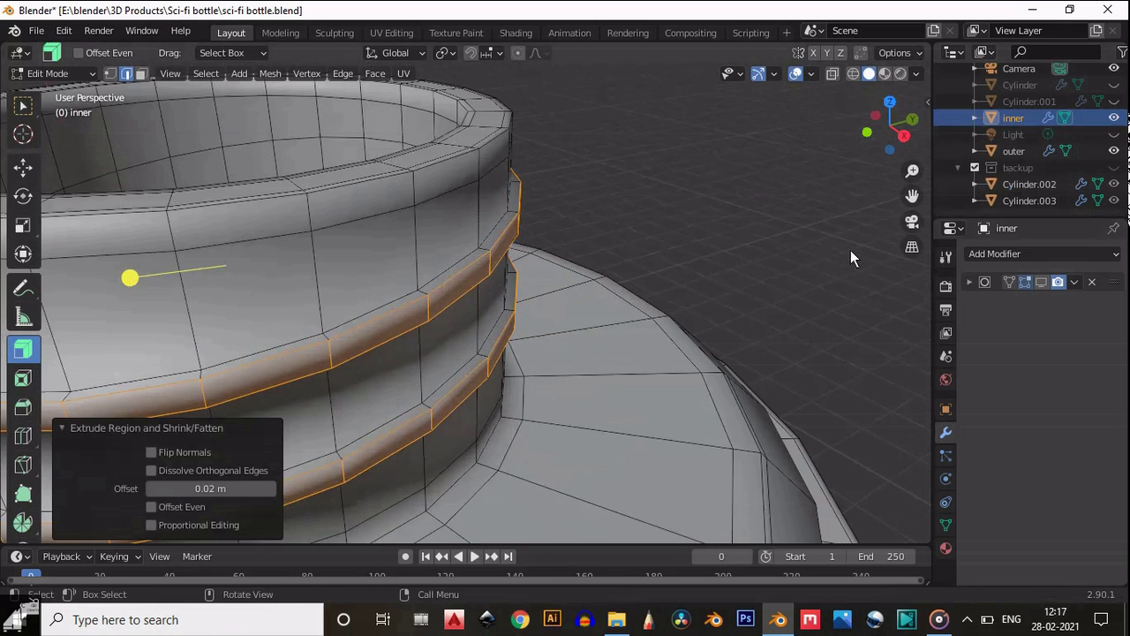
Step: Enable the inner body's subdivision in the viewport and inspect the smoothed threads with overlays temporarily hidden
click(1041, 282)
click(796, 74)
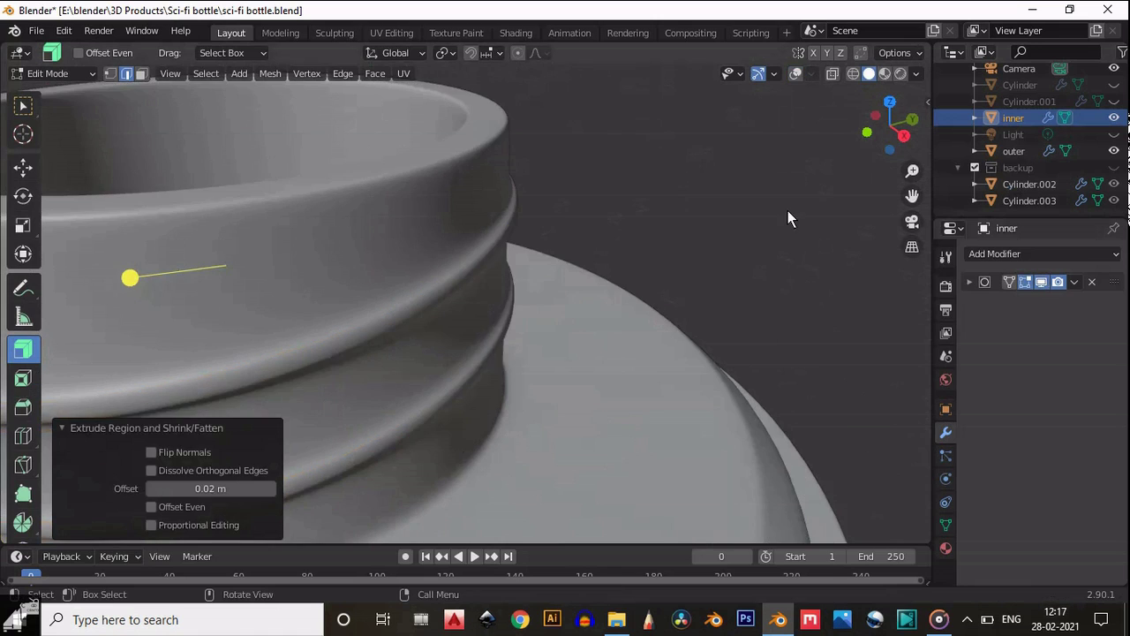
scroll(786, 212, down, 3)
drag(888, 128, 892, 90)
scroll(587, 282, down, 5)
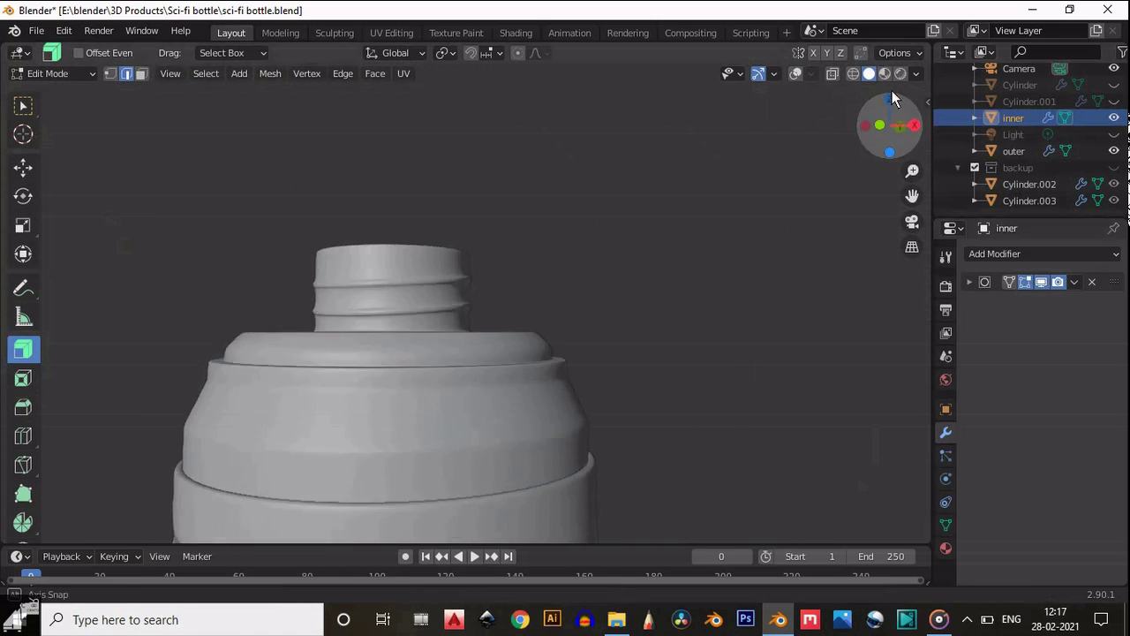
click(797, 74)
key(ctrl+KP_1)
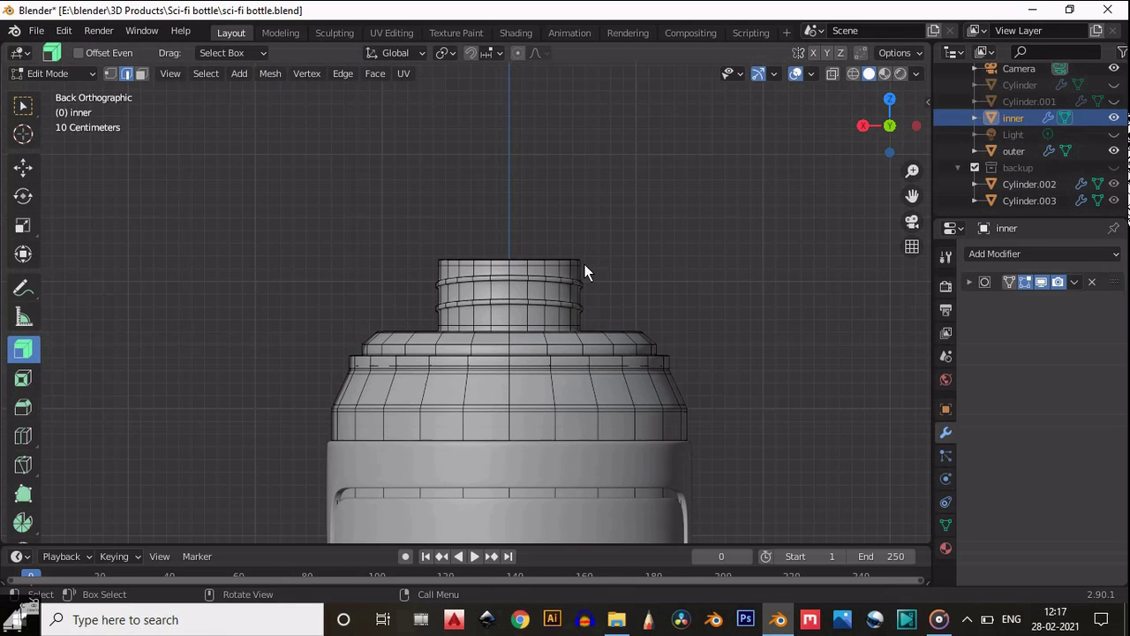
Step: Return to Object Mode, deselect everything and save the file
key(Tab)
key(alt+a)
drag(863, 129, 900, 126)
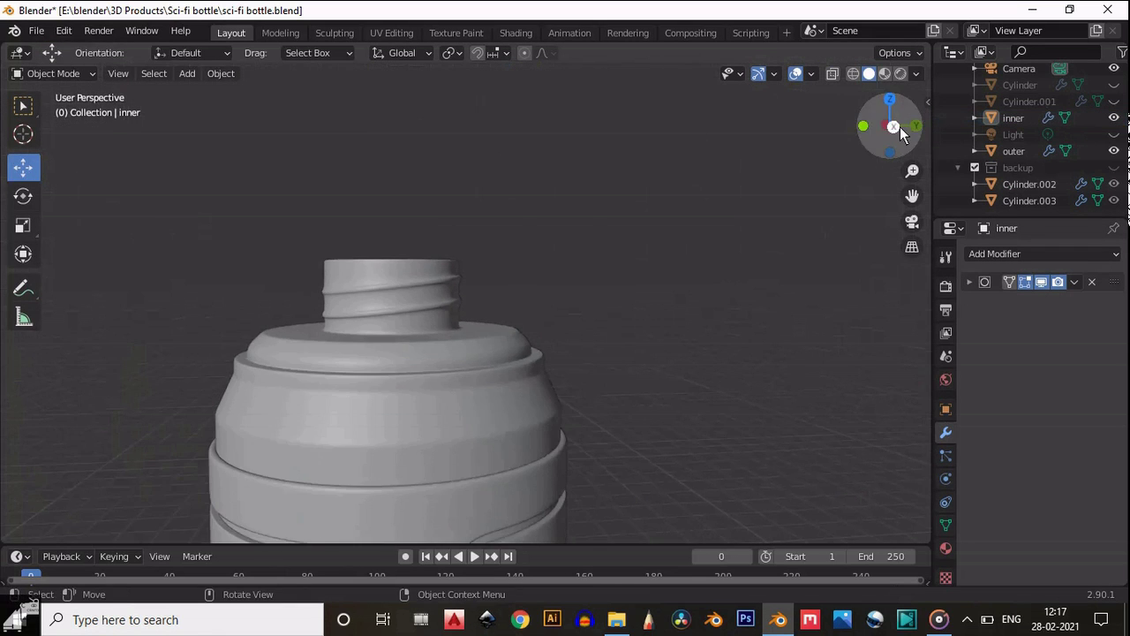
click(896, 127)
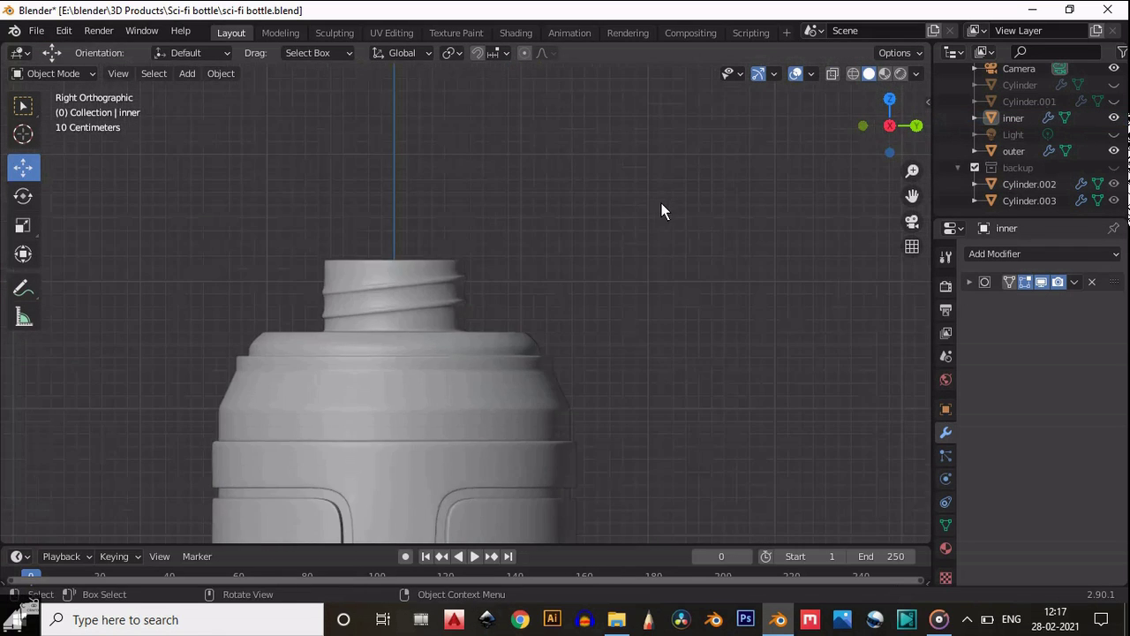
key(ctrl+s)
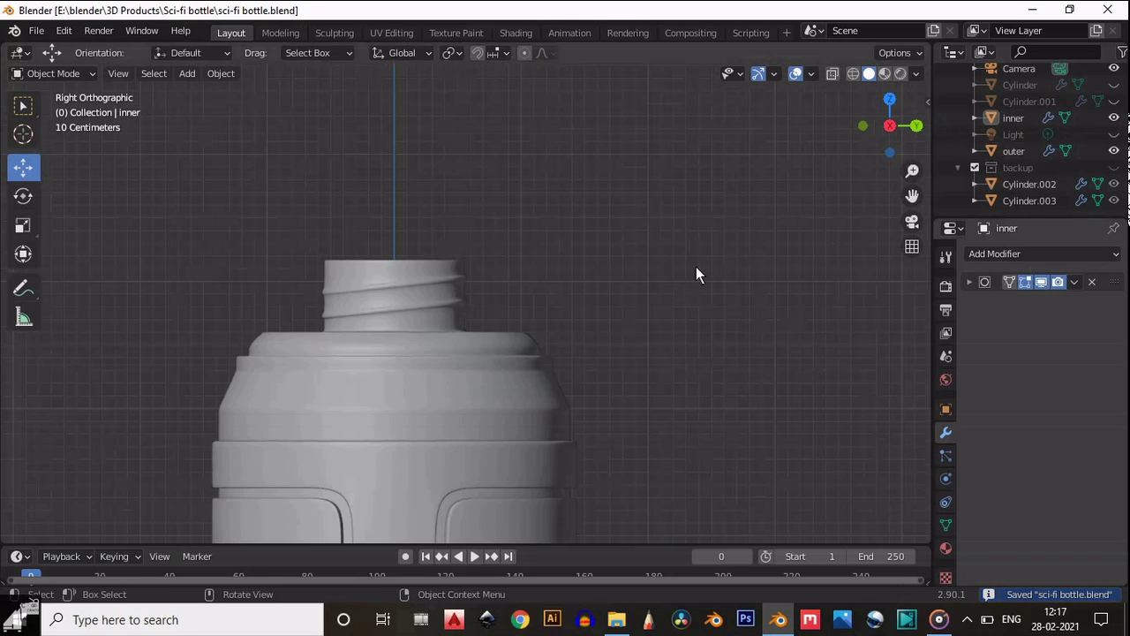
click(970, 617)
click(861, 433)
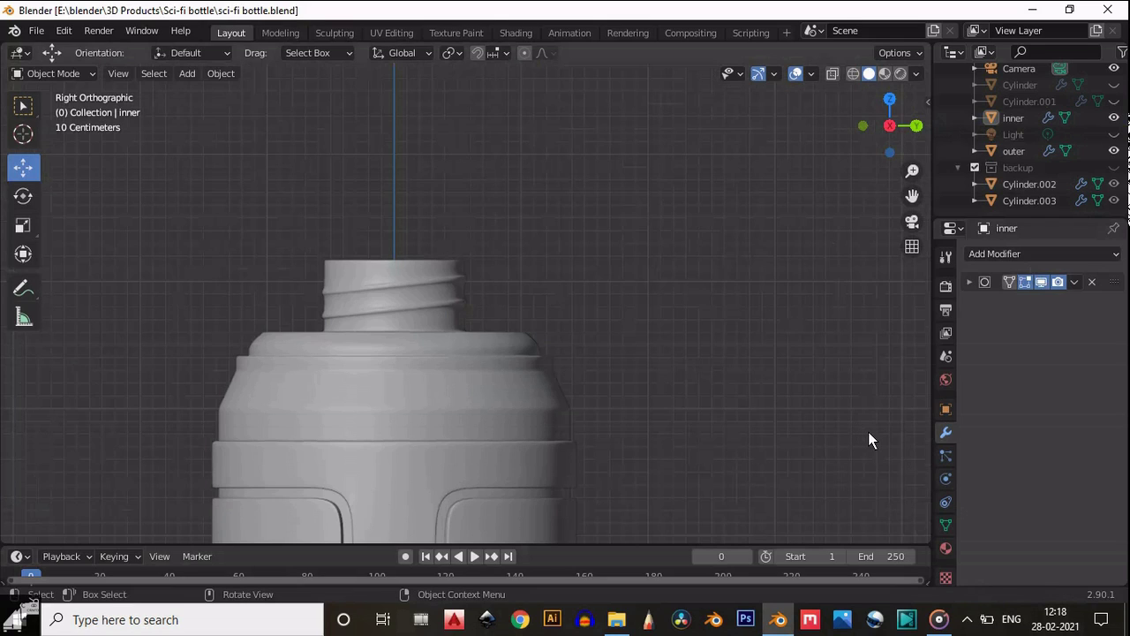
scroll(494, 331, down, 1)
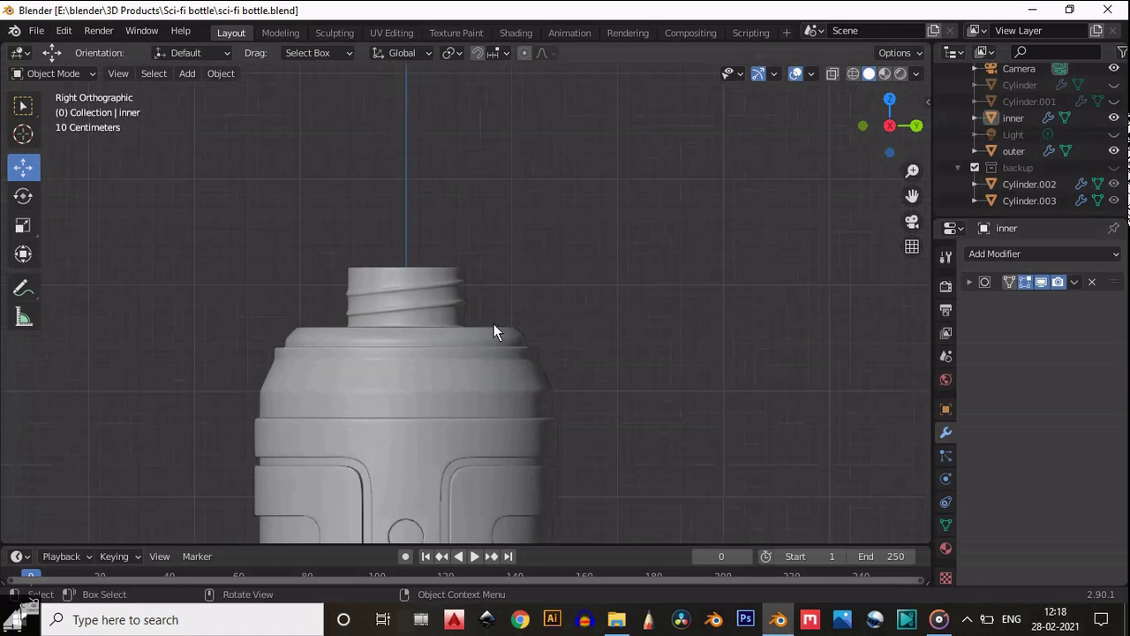
scroll(493, 324, up, 2)
drag(915, 185, 939, 140)
key(XF86AudioLowerVolume)
key(XF86AudioLowerVolume)
key(XF86AudioLowerVolume)
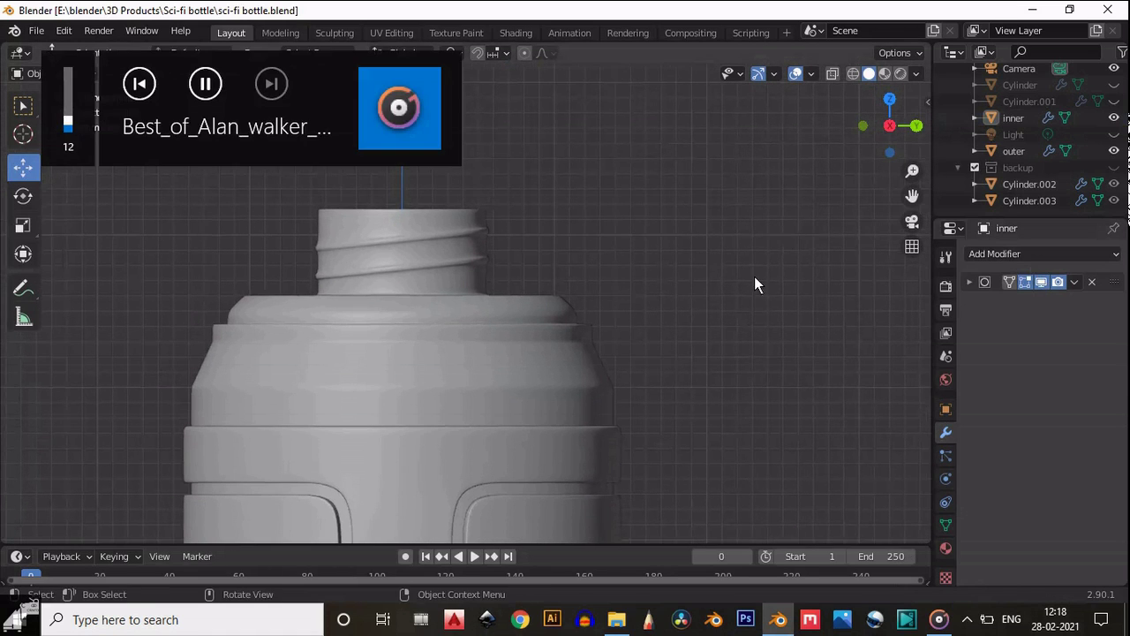
Step: Hide the inner and outer bodies, then show and select Cylinder.001 with its open underside in view
click(1114, 117)
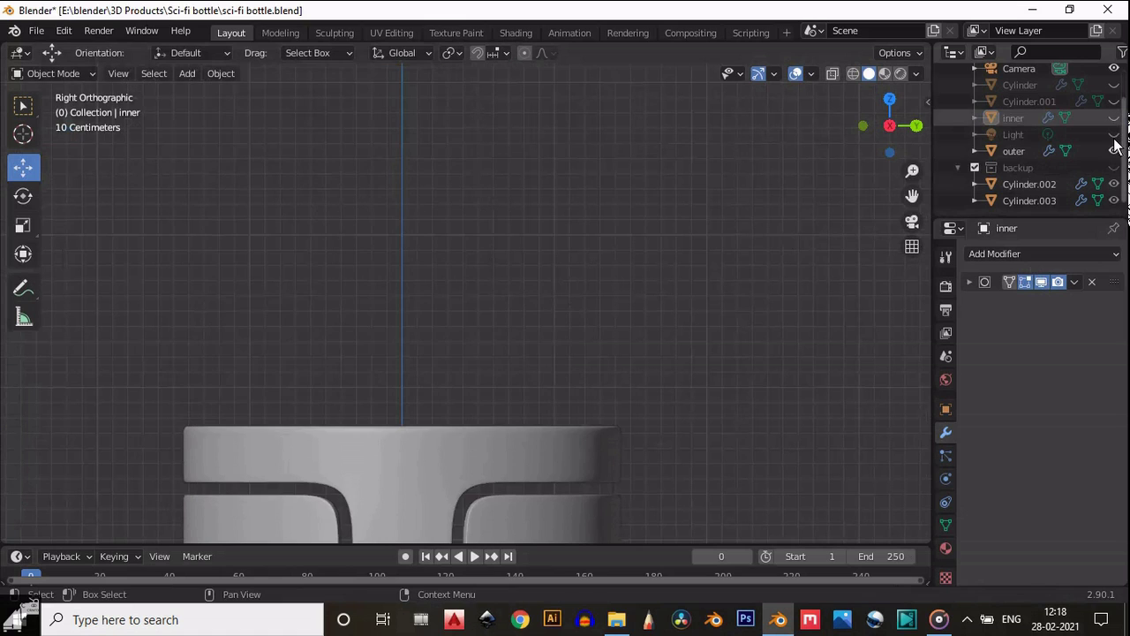
click(1115, 151)
click(1115, 101)
click(375, 205)
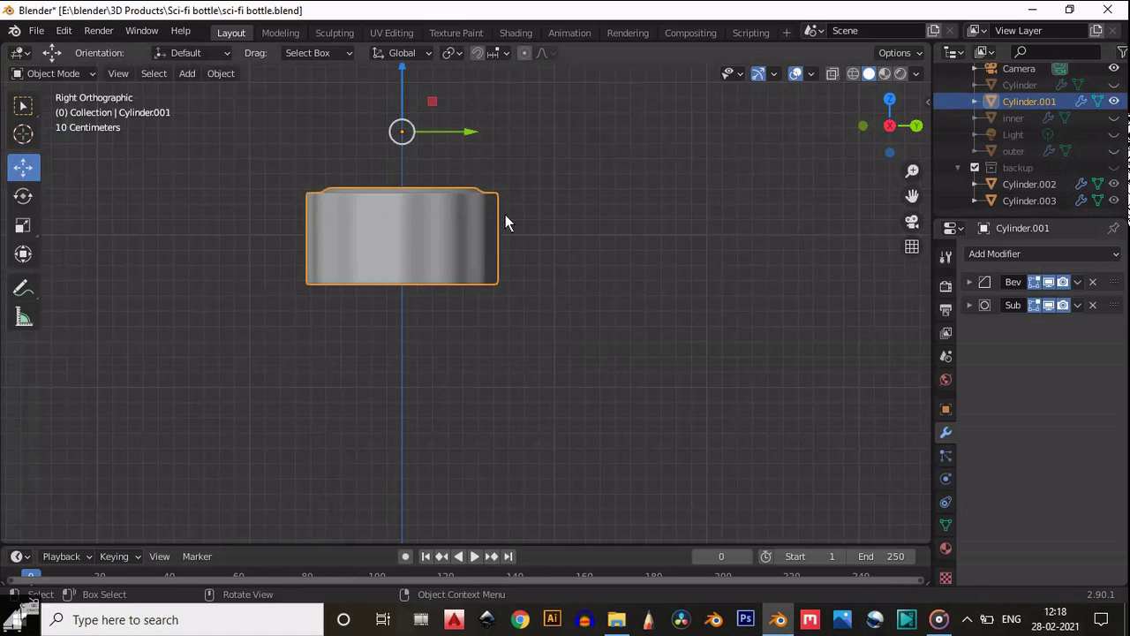
scroll(505, 220, up, 3)
drag(892, 122, 927, 110)
Step: Rename the object Cylinder.001 as cap
double_click(1024, 100)
text(c)
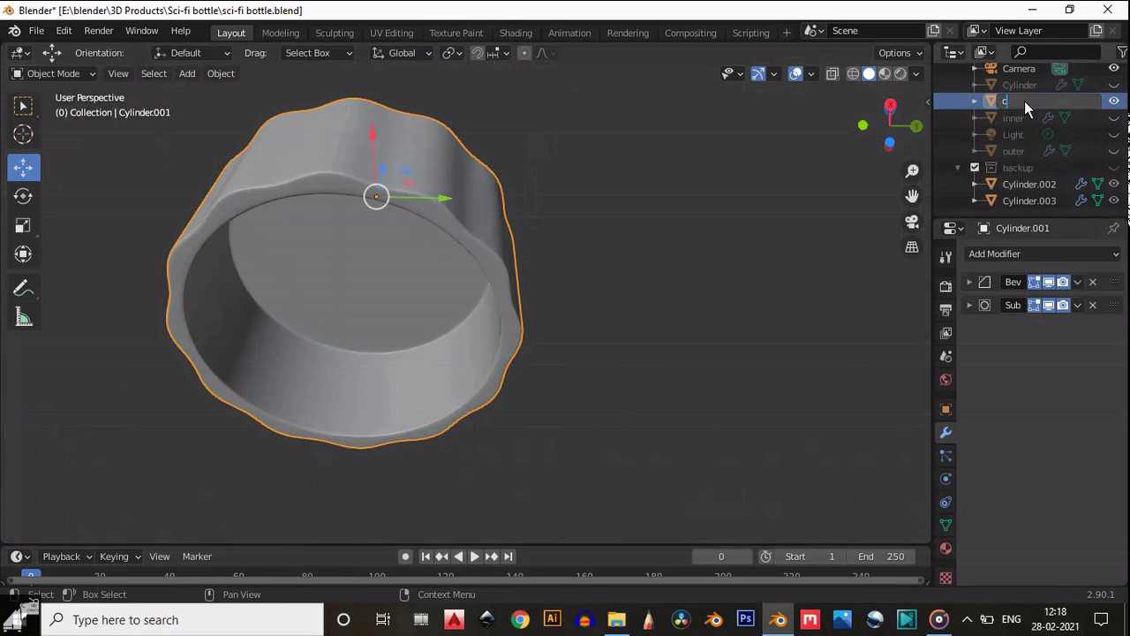
text(ap)
key(Return)
scroll(354, 351, up, 2)
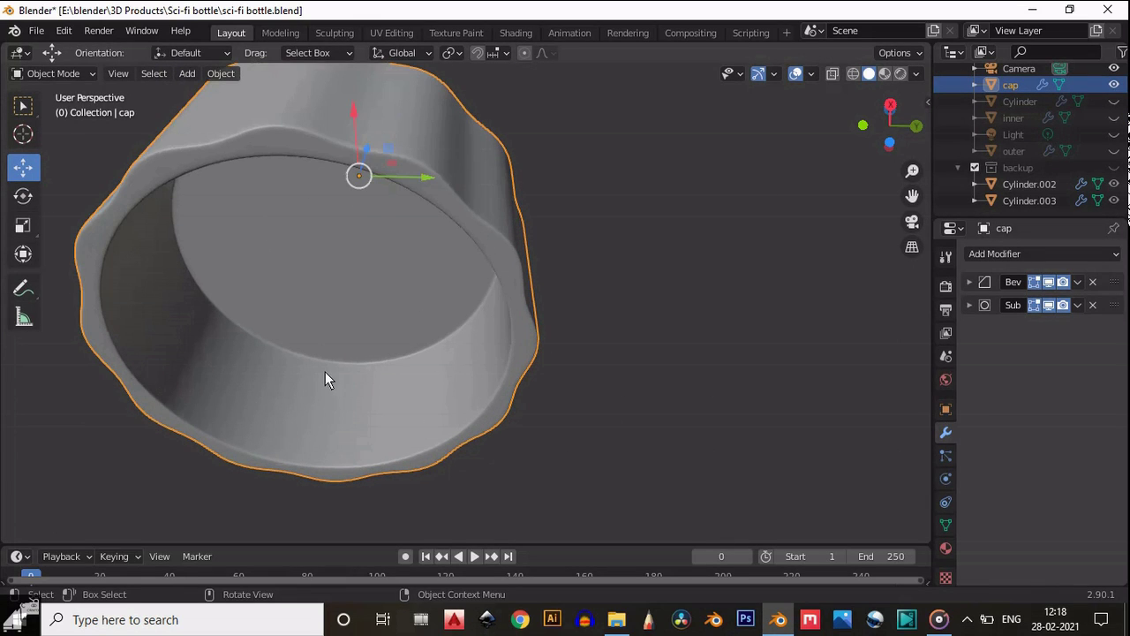
Step: In Edit Mode, add two evenly spaced, unslid loop cuts around the cap's inner wall
key(Tab)
key(ctrl+r)
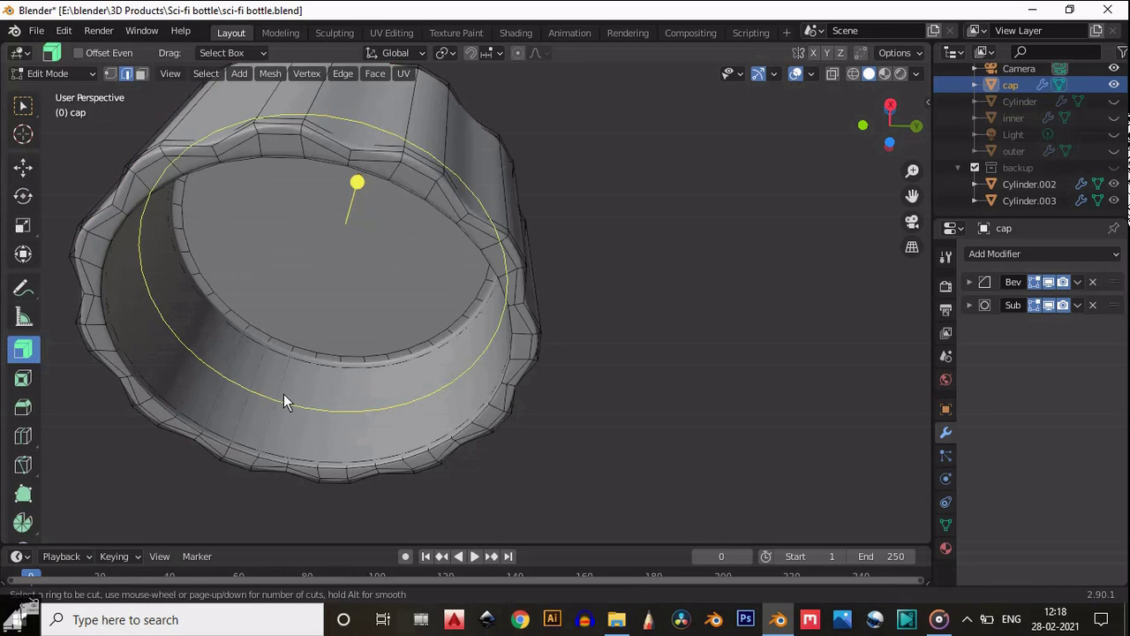
key(2)
click(282, 391)
right_click(283, 392)
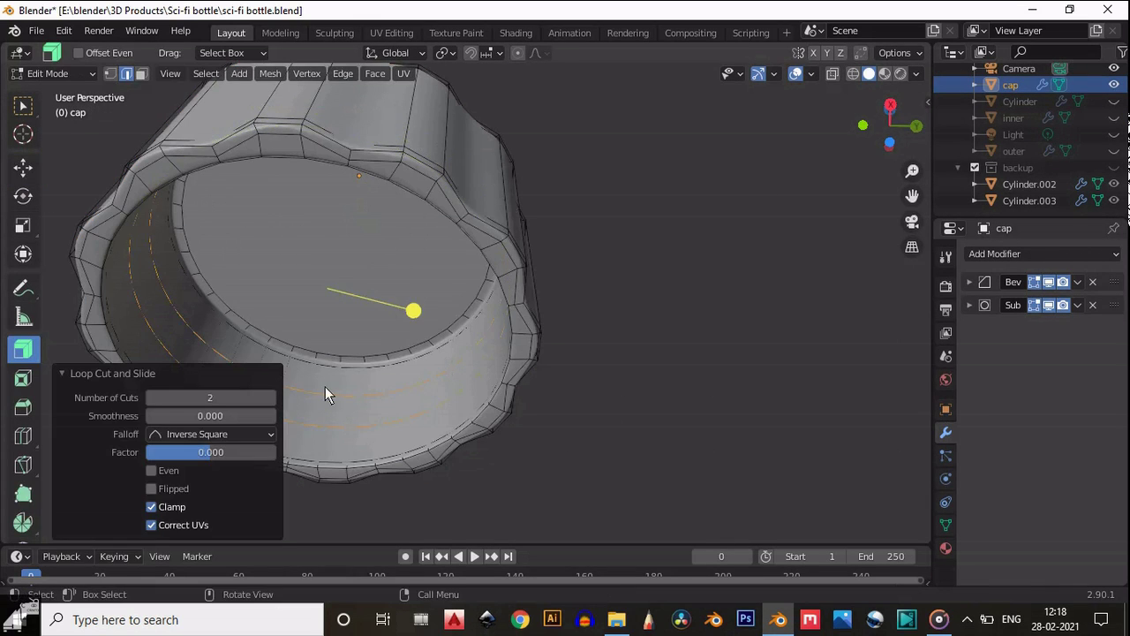
Step: Show the cap in front orthographic view with X-ray enabled
click(889, 108)
click(890, 150)
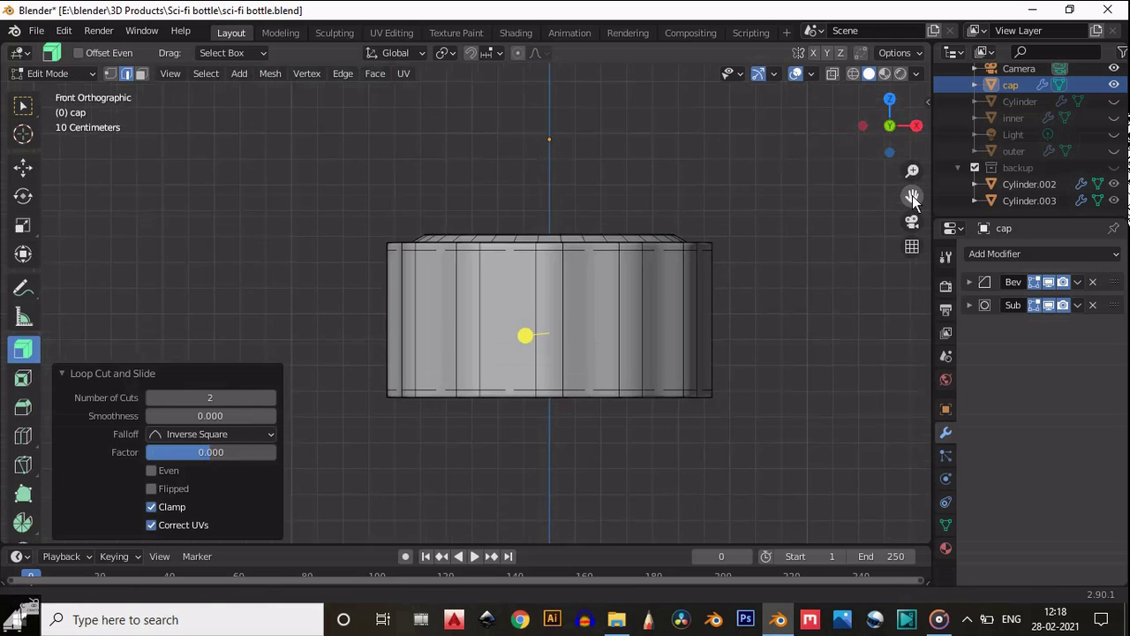
click(832, 74)
scroll(662, 280, up, 3)
Step: Try to tilt the upper edge loop on the cap's inner wall by rotating it
alt+click(555, 313)
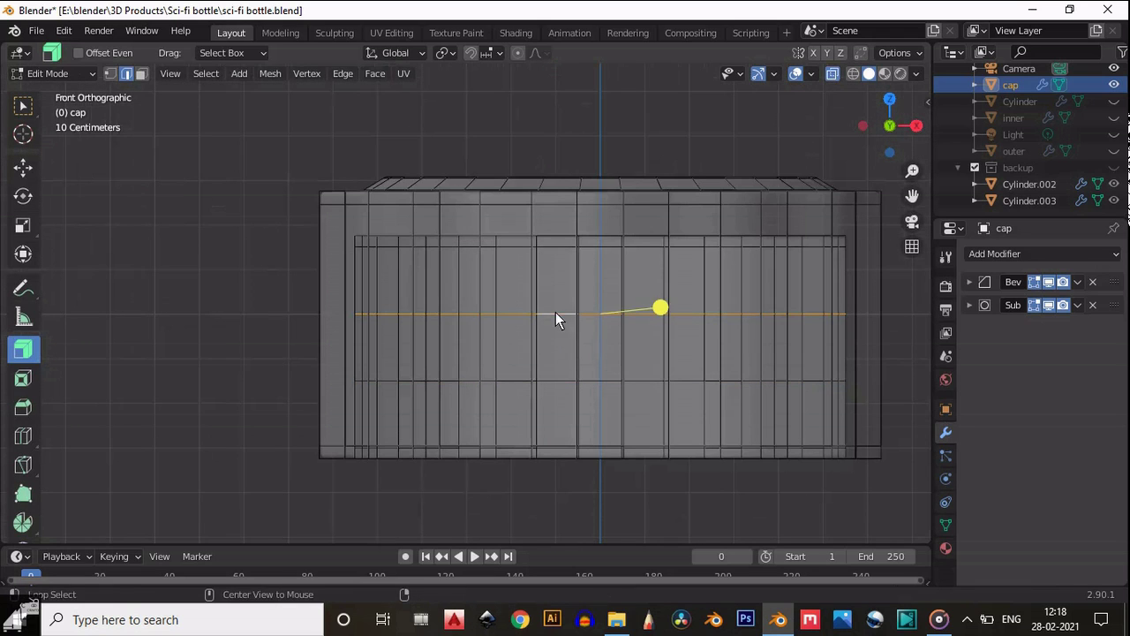
key(r)
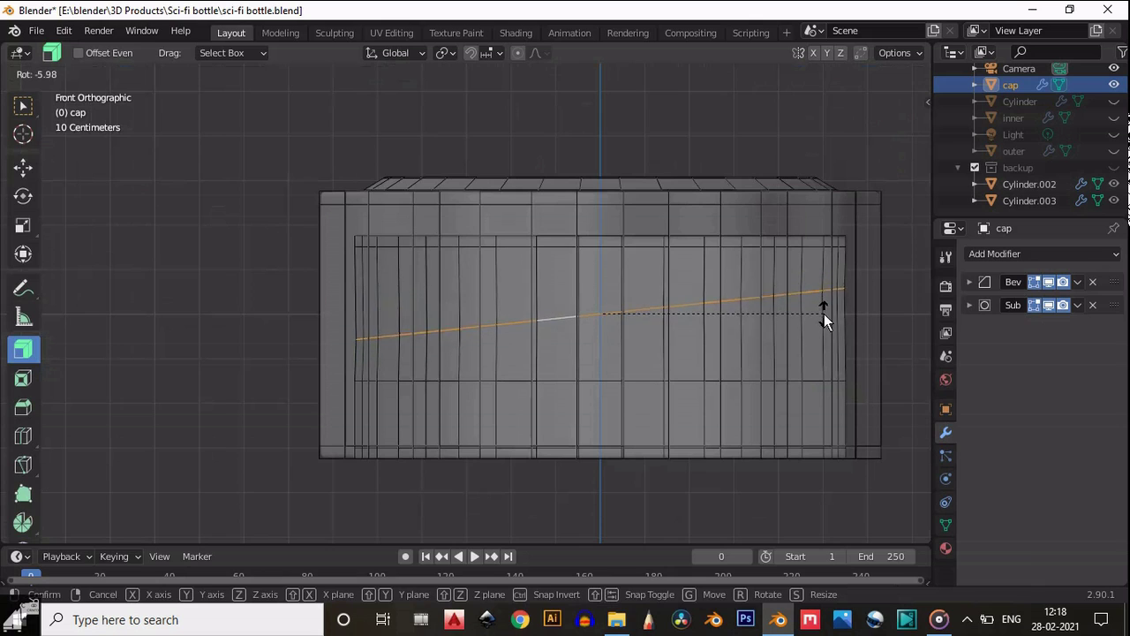
key(ctrl)
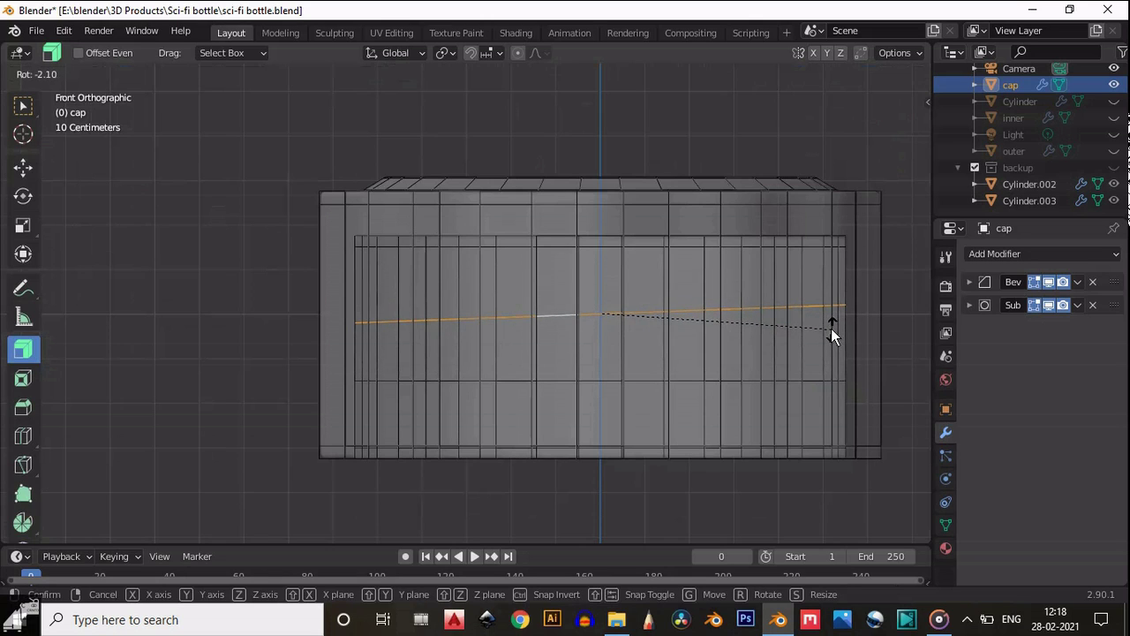
key(x)
right_click(831, 318)
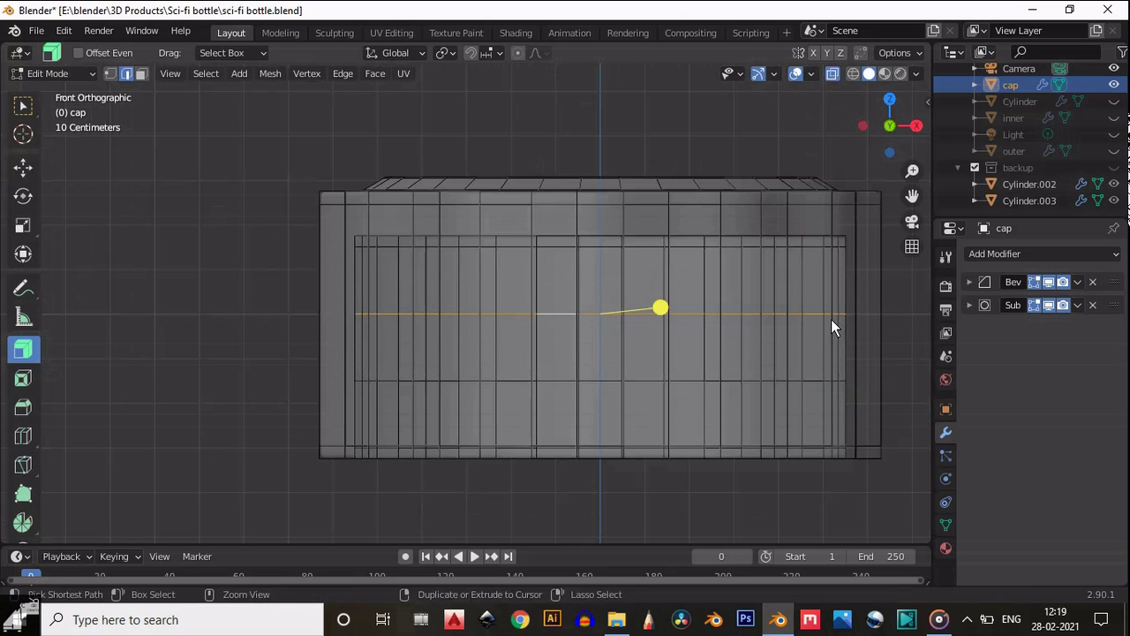
Step: Try rotating both inner-wall edge loops together, then dissolve them
key(ctrl+z)
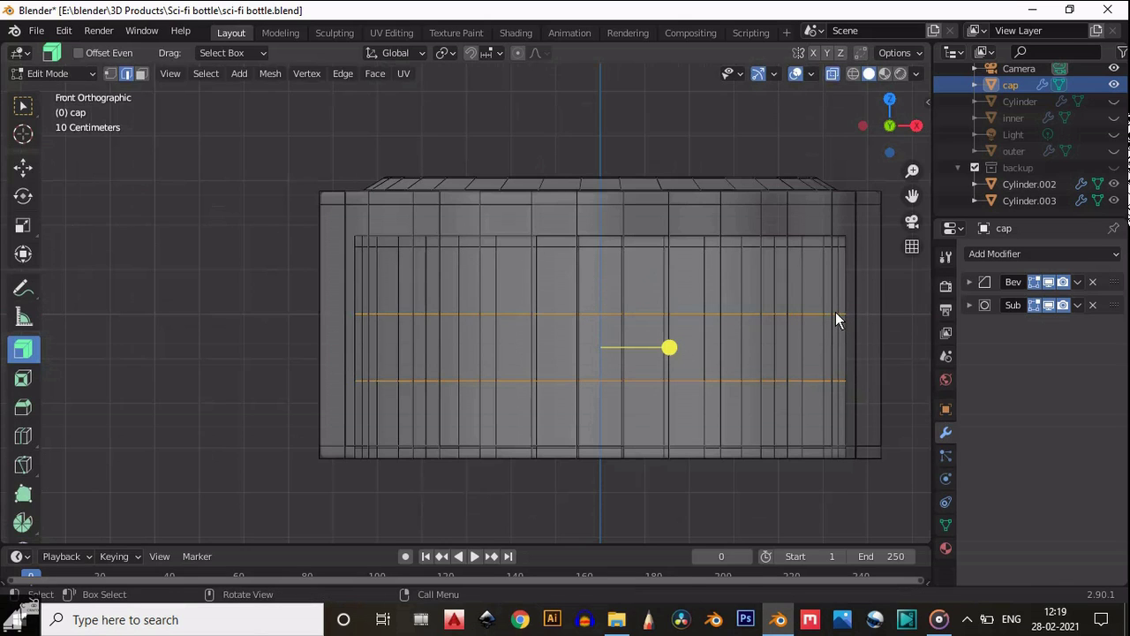
key(r)
right_click(837, 305)
alt+click(811, 313)
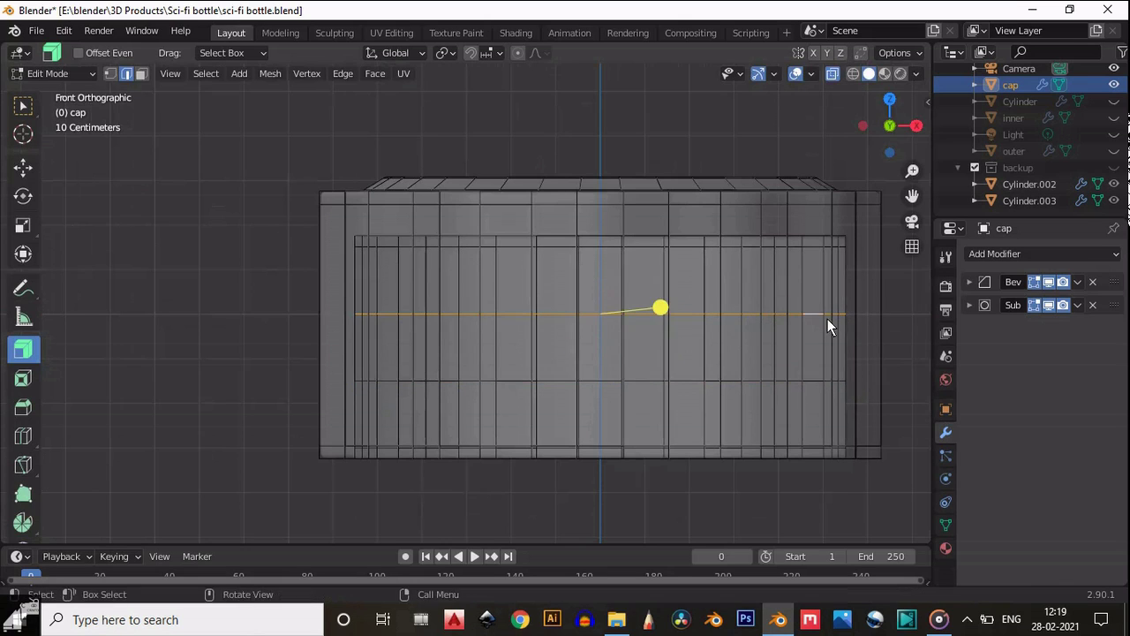
key(ctrl+z)
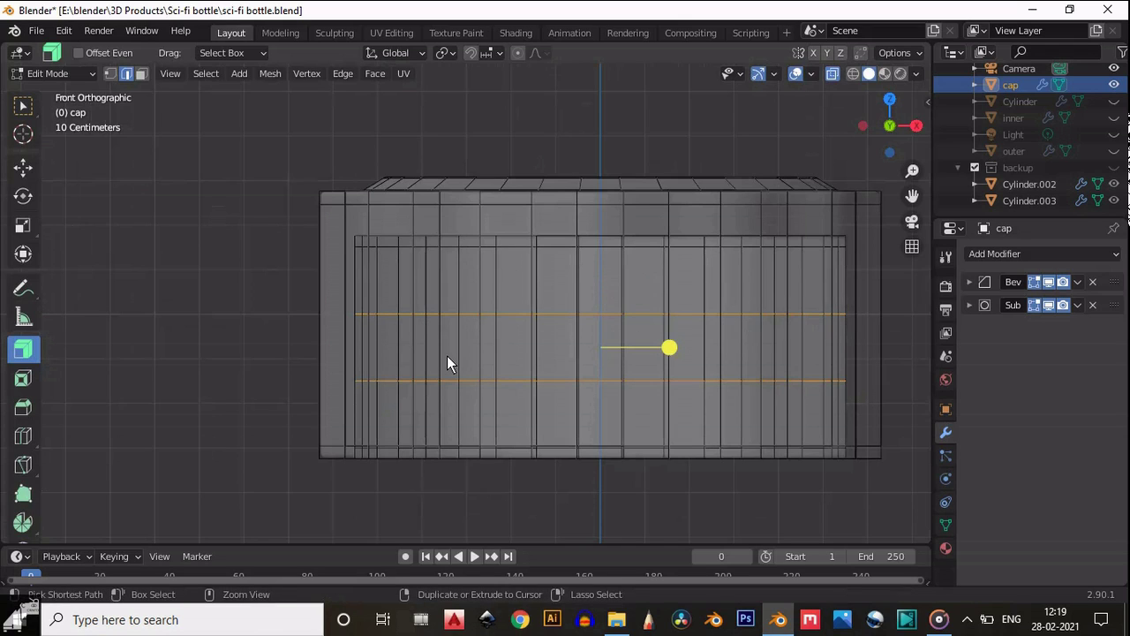
key(ctrl+x)
click(23, 464)
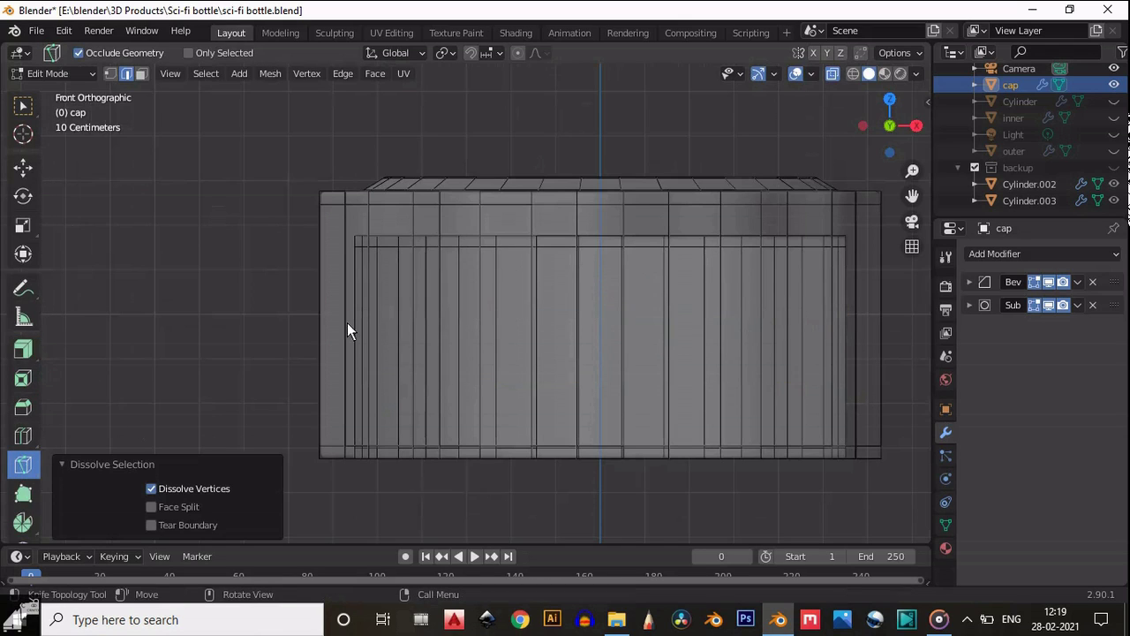
click(351, 308)
right_click(379, 324)
click(351, 307)
right_click(369, 316)
click(277, 237)
right_click(726, 353)
click(346, 237)
key(Escape)
Step: Select the ring of faces around the cap's outer side in face mode and hide it
key(w)
click(343, 266)
key(3)
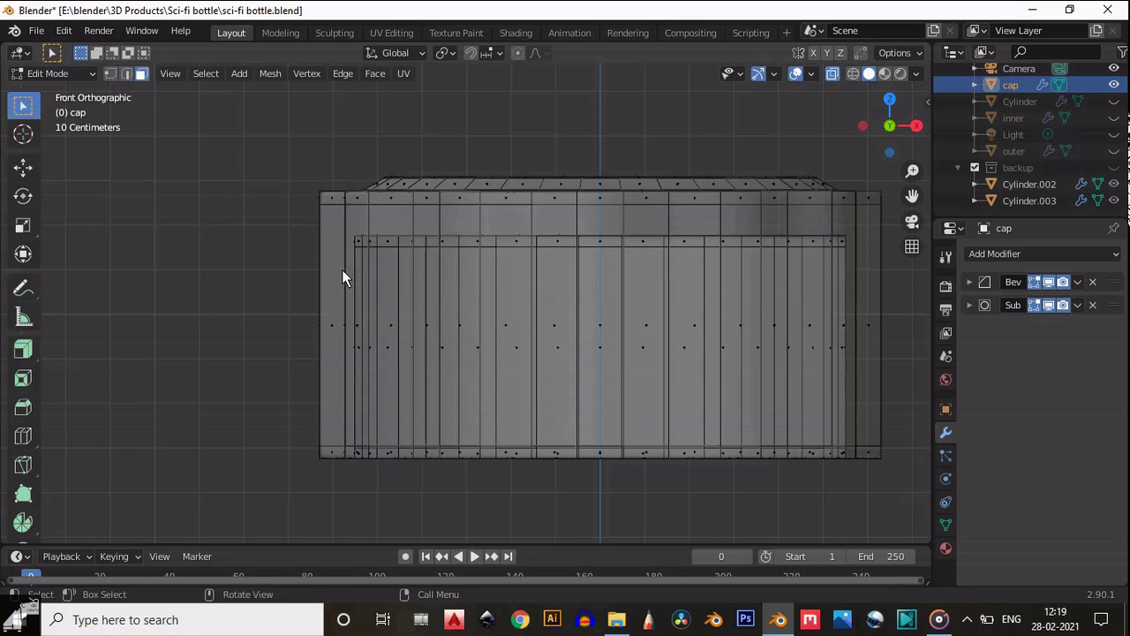
alt+click(400, 324)
key(h)
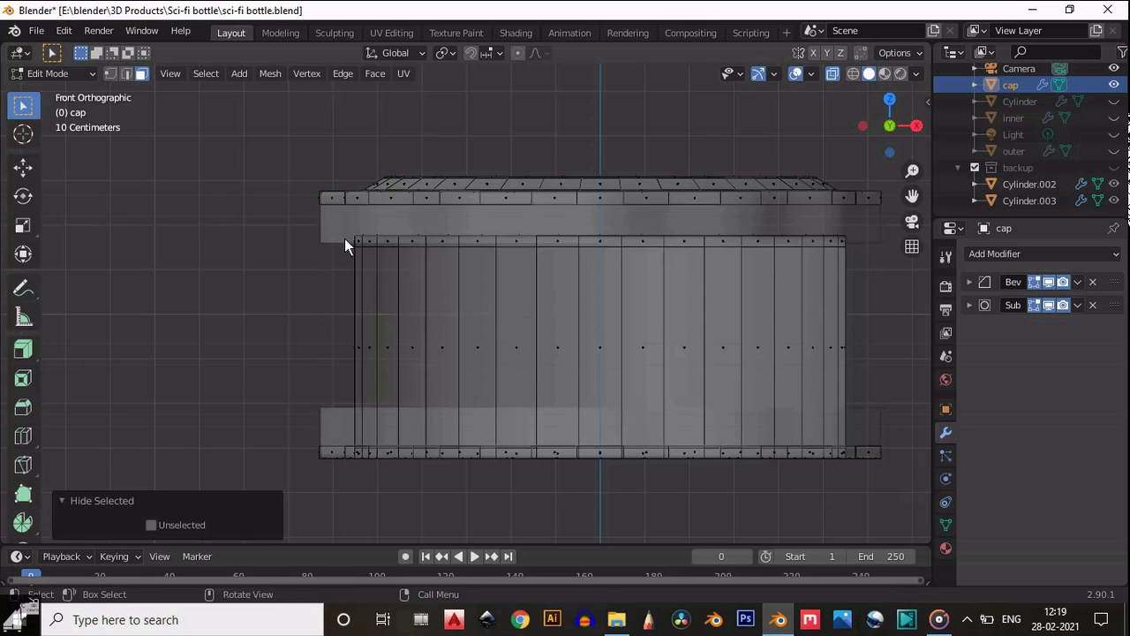
Step: Turn off the viewport display of the cap's Bevel and Subdivision modifiers and activate the Loop Cut tool
click(1050, 282)
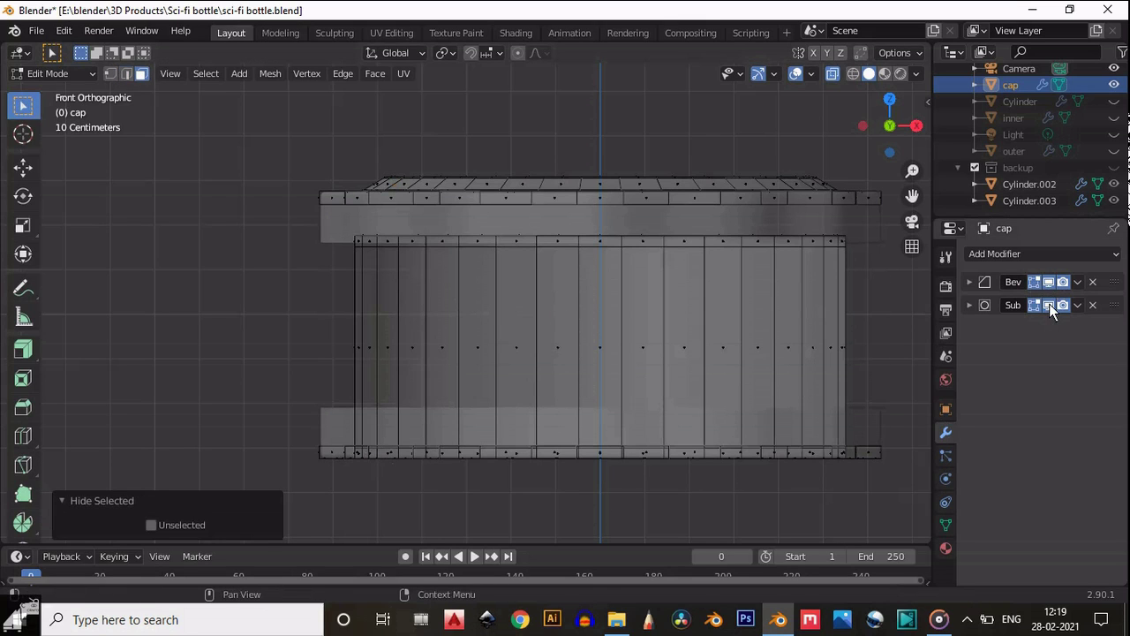
click(1049, 303)
click(23, 435)
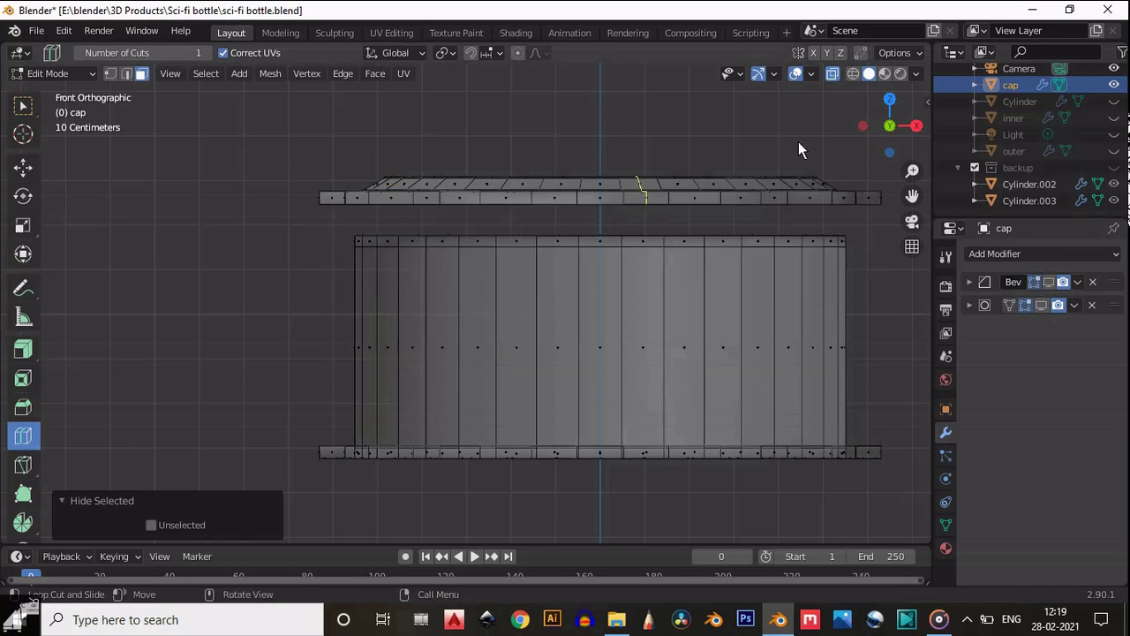
Step: Turn off X-ray and knife a slanted cut-through line across the upper part of the cap's inner wall in front view
click(833, 75)
click(23, 468)
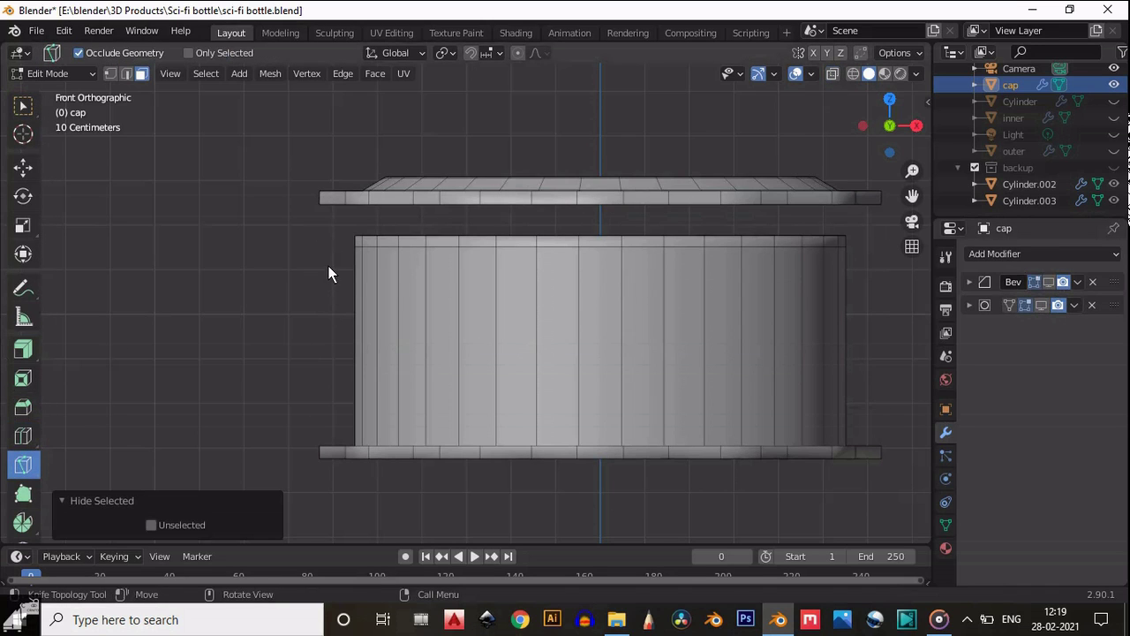
click(328, 266)
key(Escape)
click(325, 275)
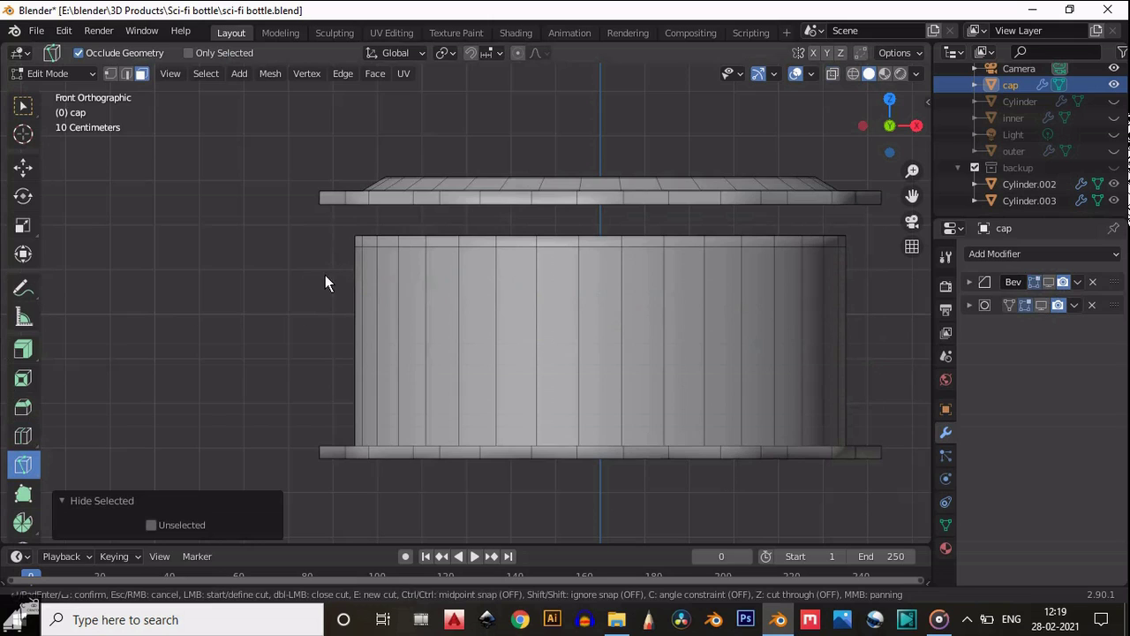
key(z)
click(876, 328)
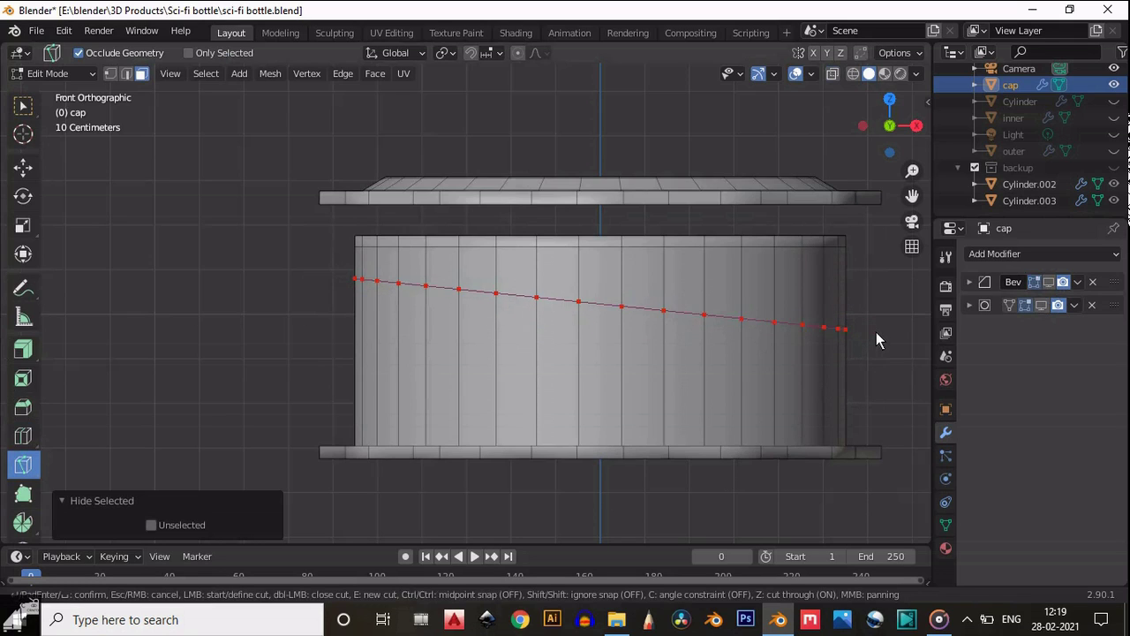
key(Return)
Step: Knife a second slanted line across the lower part of the inner wall, roughly parallel to the upper cut
click(331, 354)
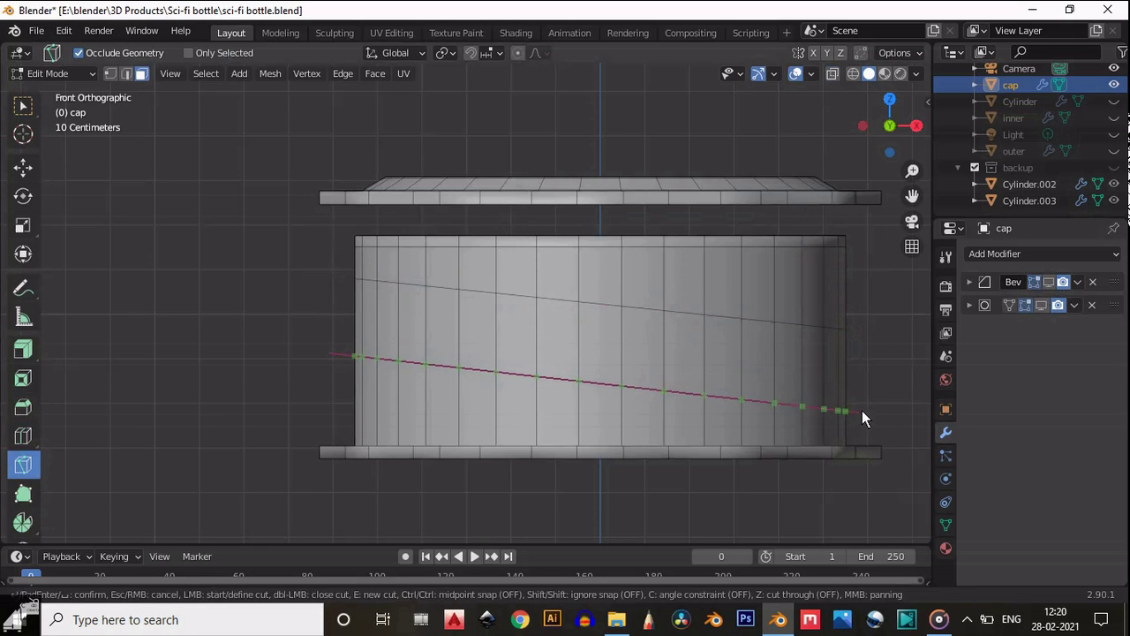
click(873, 408)
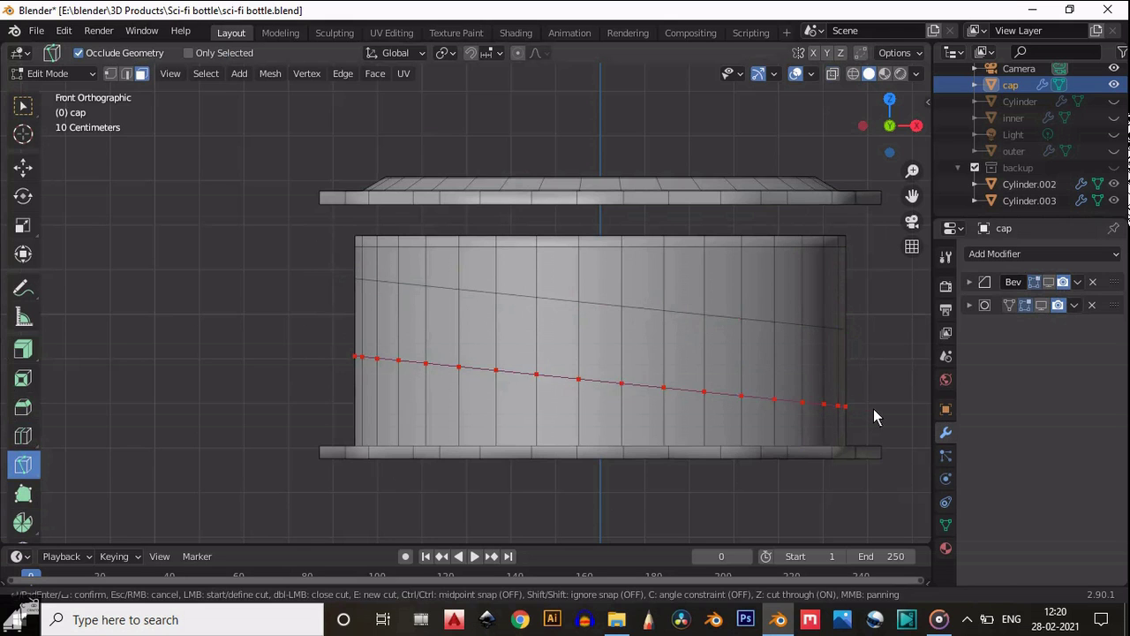
key(Return)
Step: Select both slanted edge loops on the inner wall and bevel them with a width of 0.01 m and 1 segment
drag(893, 130, 875, 141)
key(2)
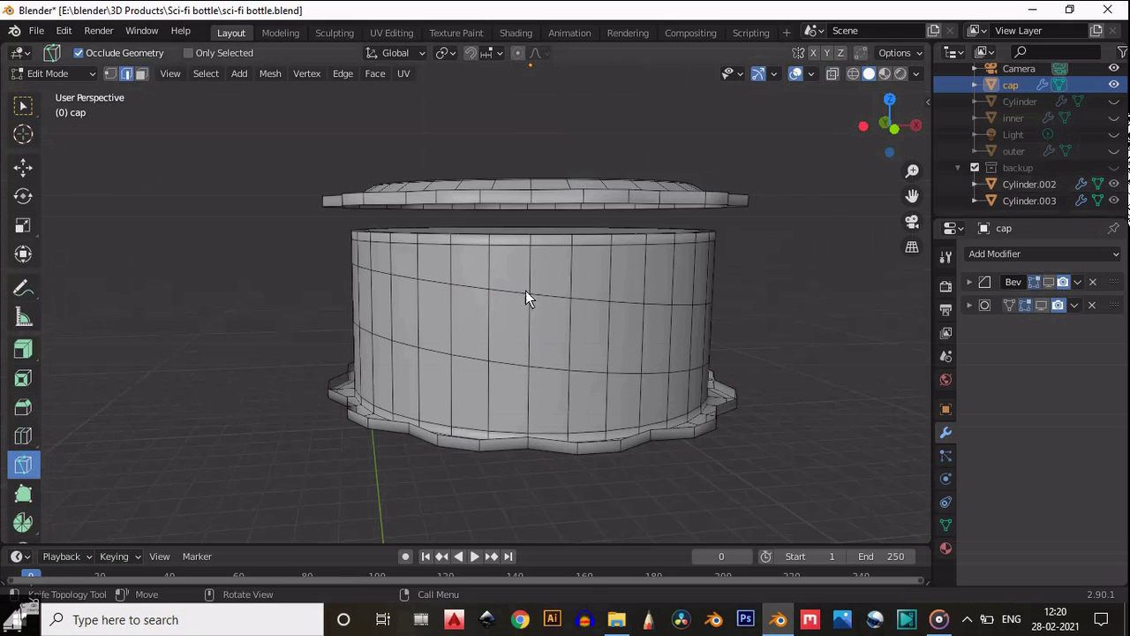
key(w)
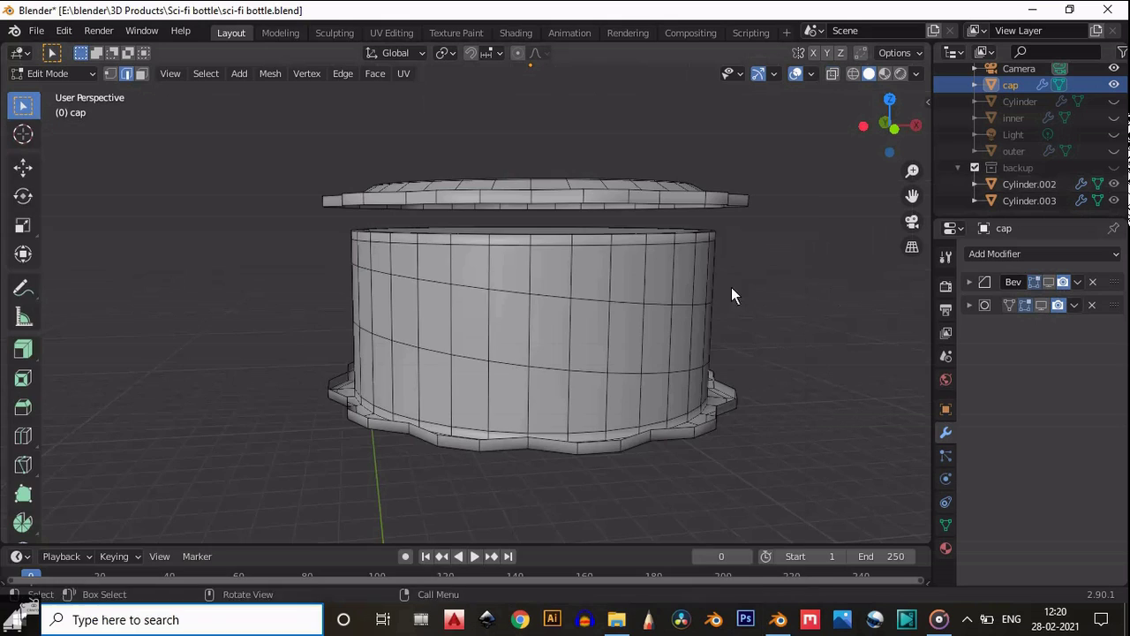
alt+click(698, 300)
alt+shift+click(510, 361)
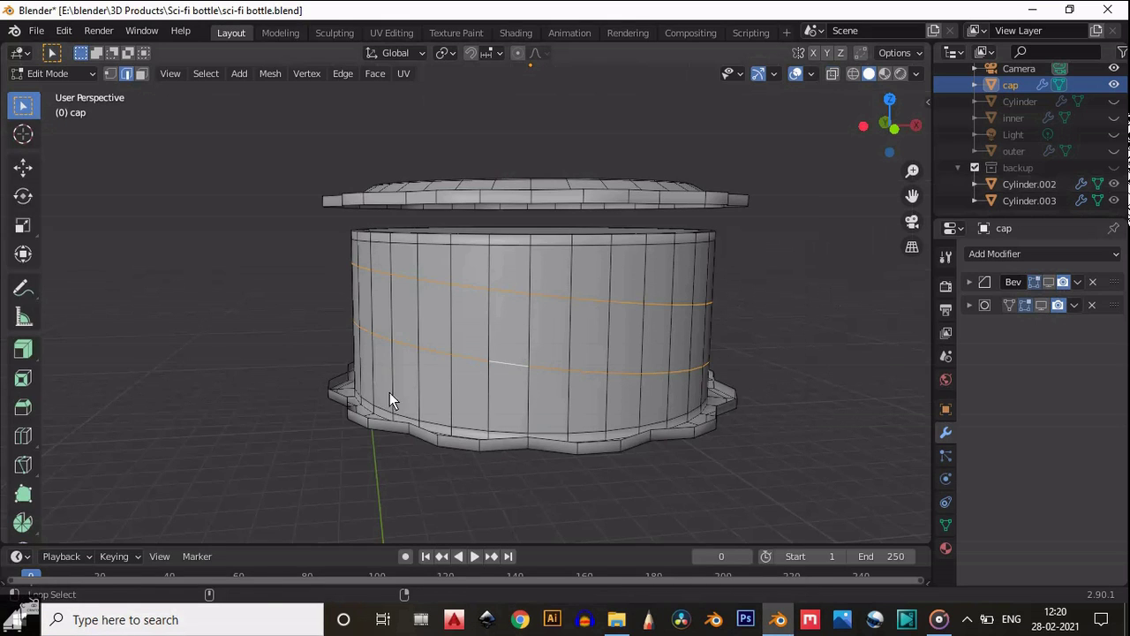
click(23, 406)
drag(472, 264, 463, 250)
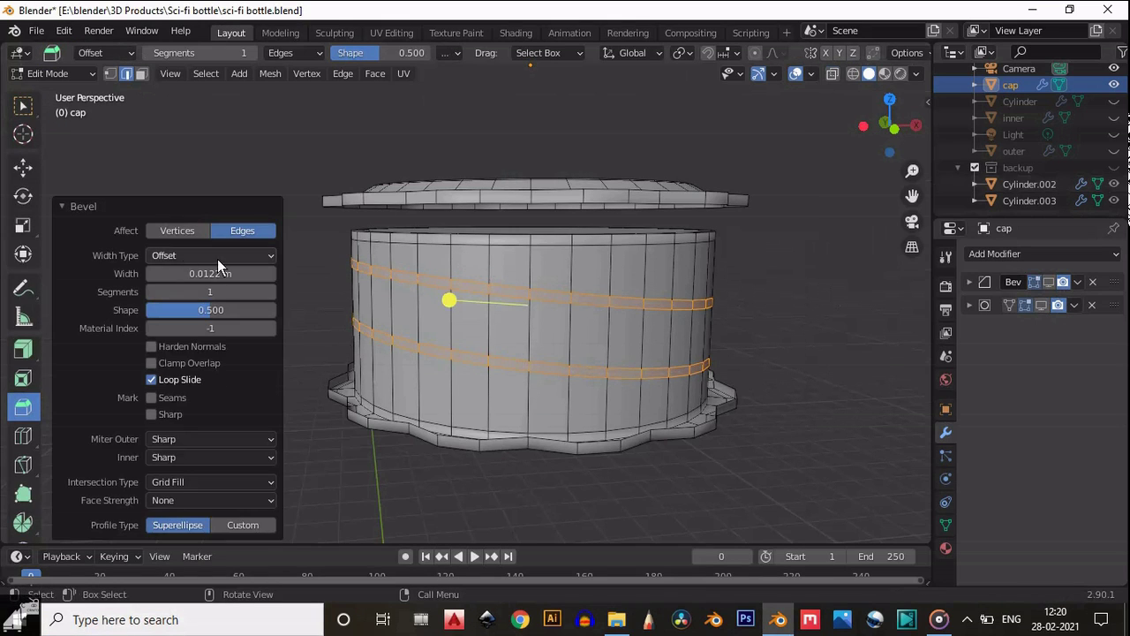
key(Return)
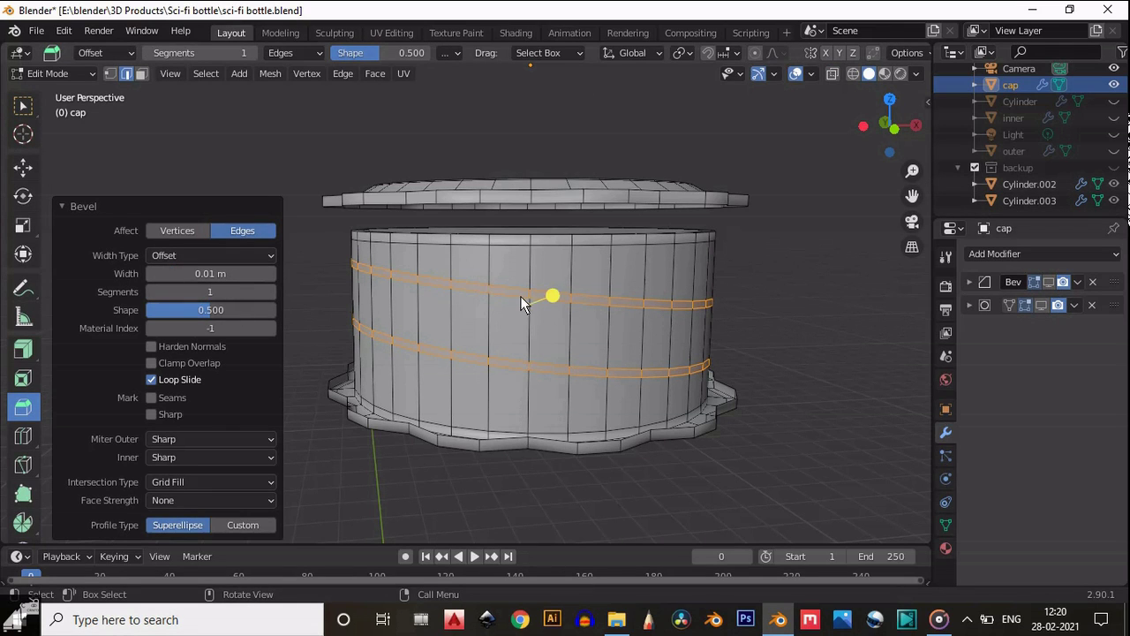
Step: Extrude the two beveled face bands along their normals with an offset of -0.01 m to form the threads
click(24, 351)
drag(557, 290, 574, 309)
drag(872, 145, 835, 288)
click(217, 490)
drag(217, 490, 171, 473)
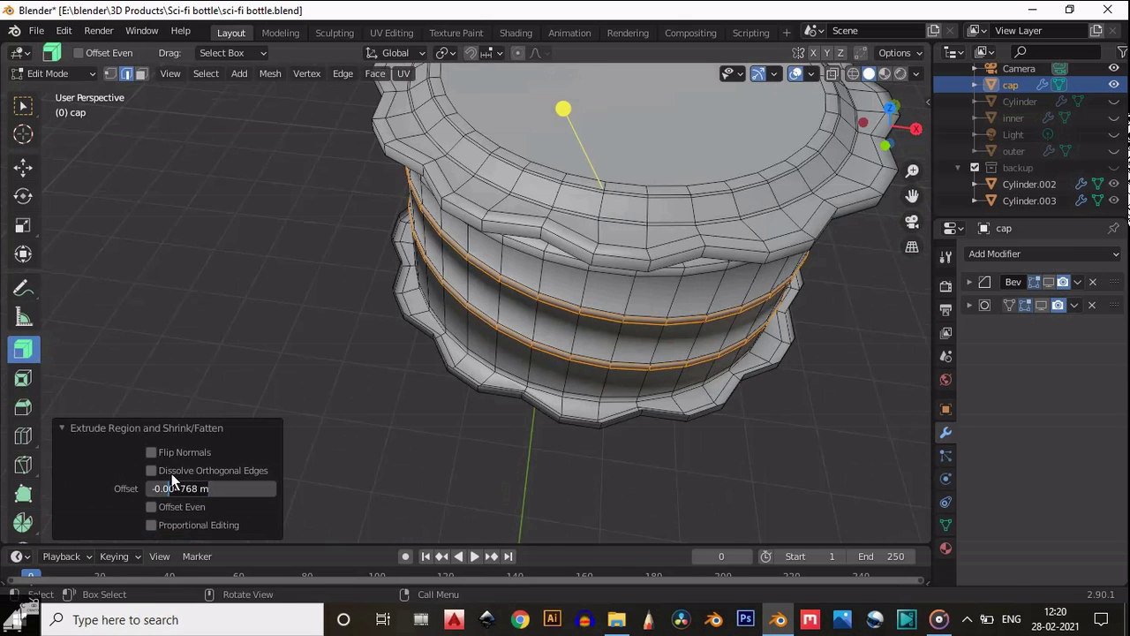
text(-0.01)
key(Return)
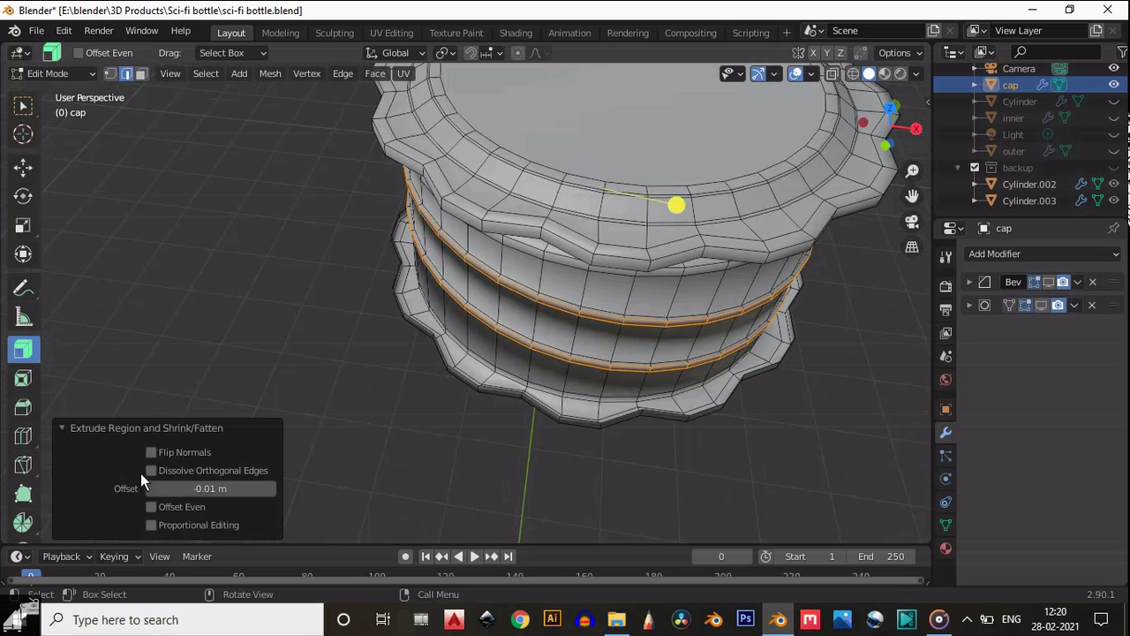
Step: Turn the cap's Bevel modifier back on in the viewport and clear the mesh selection
drag(875, 143, 889, 149)
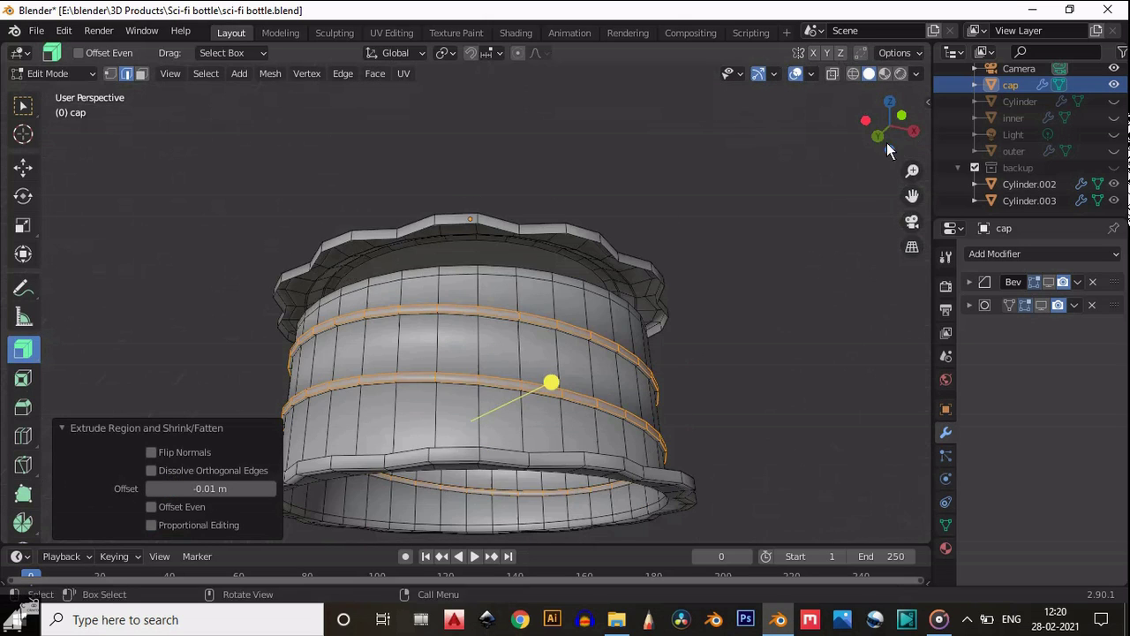
click(1048, 283)
key(Tab)
key(Tab)
click(752, 298)
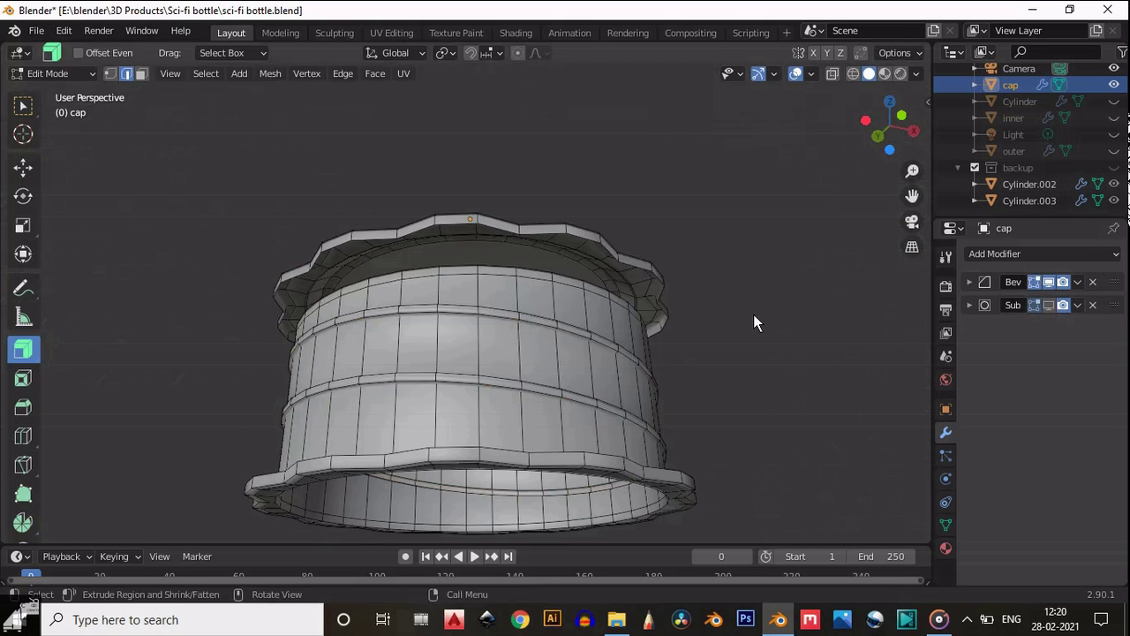
Step: Hide the viewport overlays and turn the cap's Subdivision modifier back on in the viewport to check the inner threads
click(796, 74)
drag(912, 196, 920, 125)
drag(896, 97, 860, 320)
scroll(692, 300, up, 6)
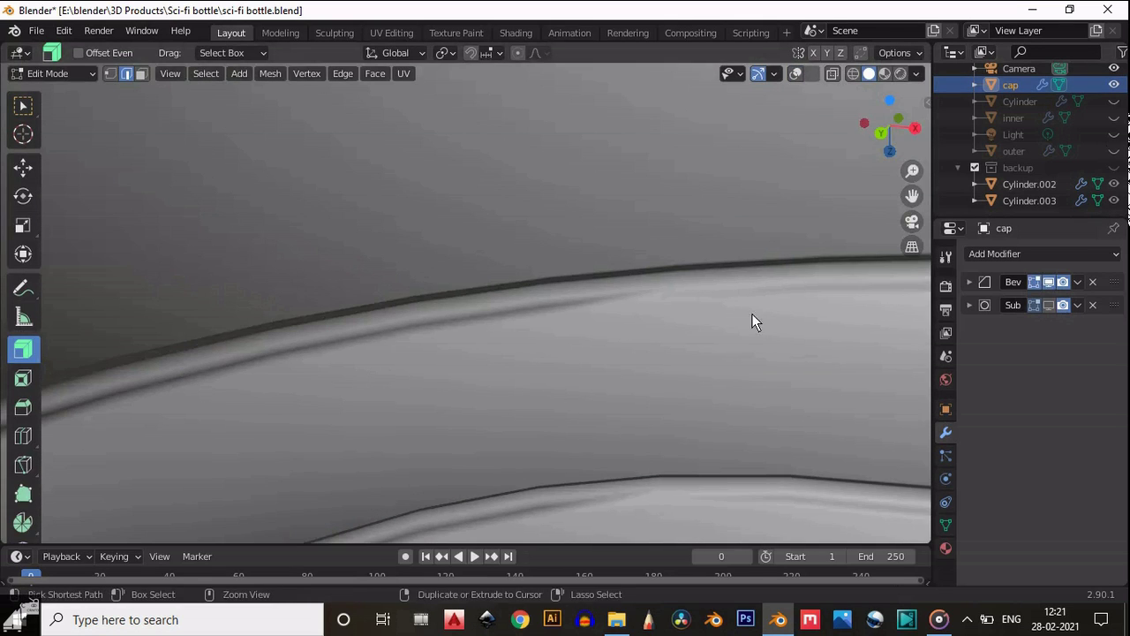
click(1048, 281)
click(1048, 281)
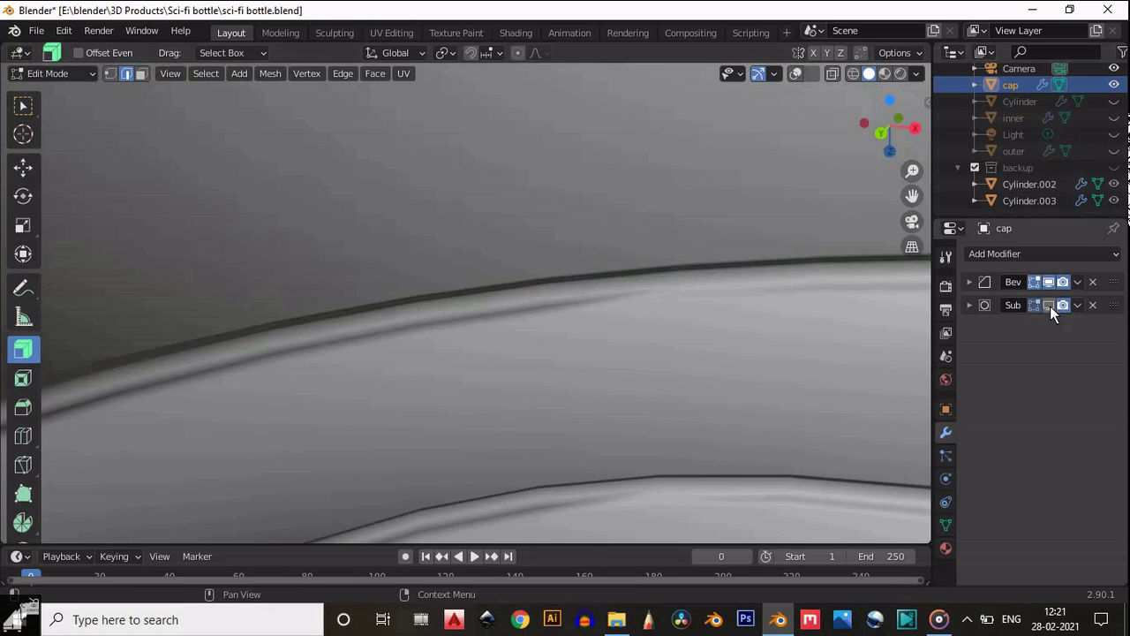
click(1049, 305)
scroll(690, 237, down, 5)
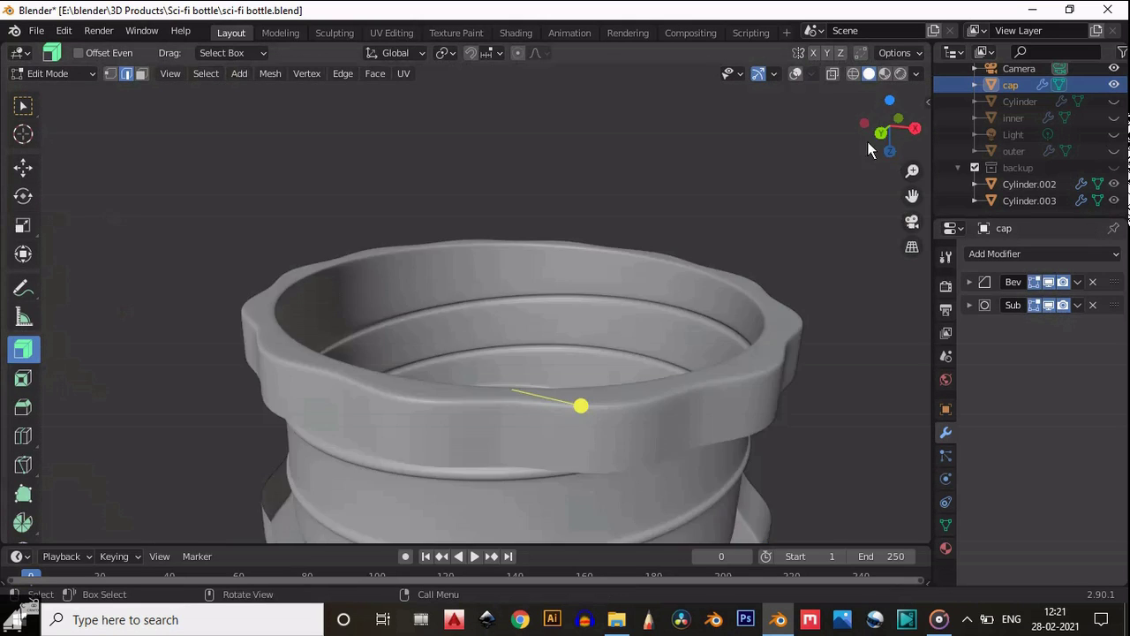
drag(867, 141, 701, 171)
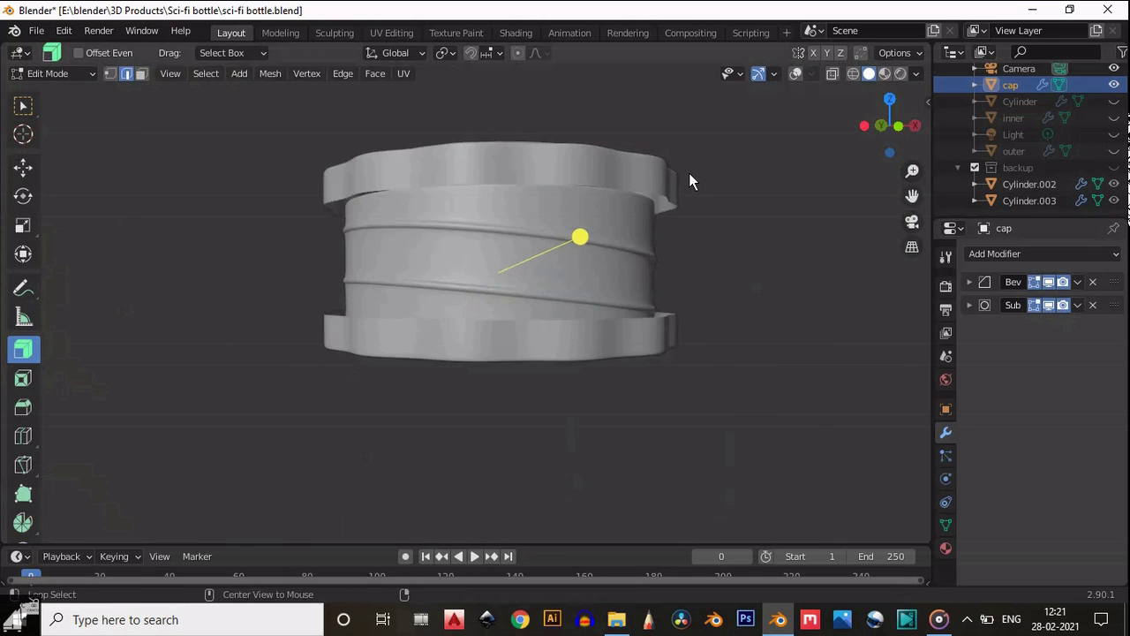
Step: Reveal the cap's hidden faces, unhide the inner and Light objects, and return to Object Mode in front view with overlays on
key(alt+h)
drag(869, 128, 892, 144)
click(892, 141)
click(1115, 119)
click(1114, 134)
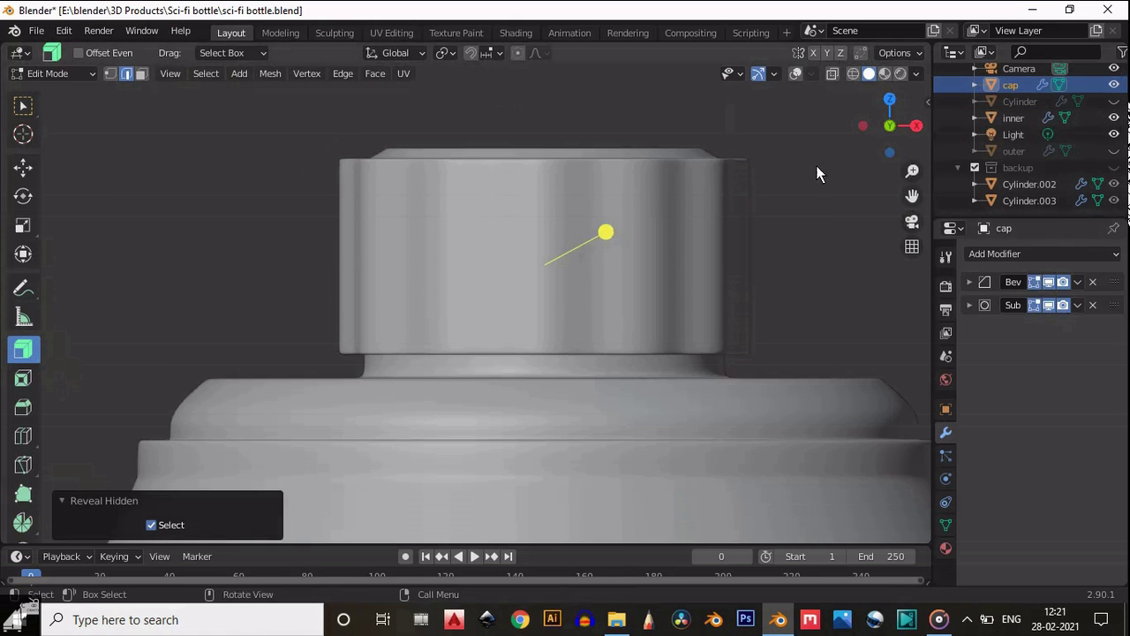
key(KP_1)
key(Tab)
click(795, 73)
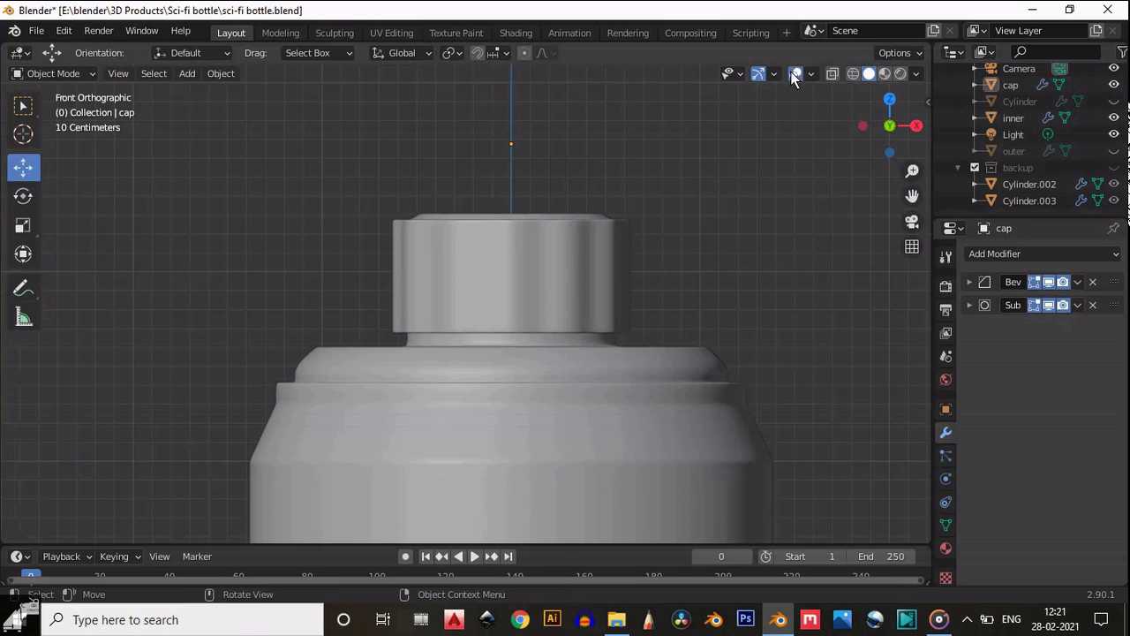
Step: Try lifting the cap off the bottle's threaded neck
scroll(618, 247, down, 5)
click(490, 278)
key(g)
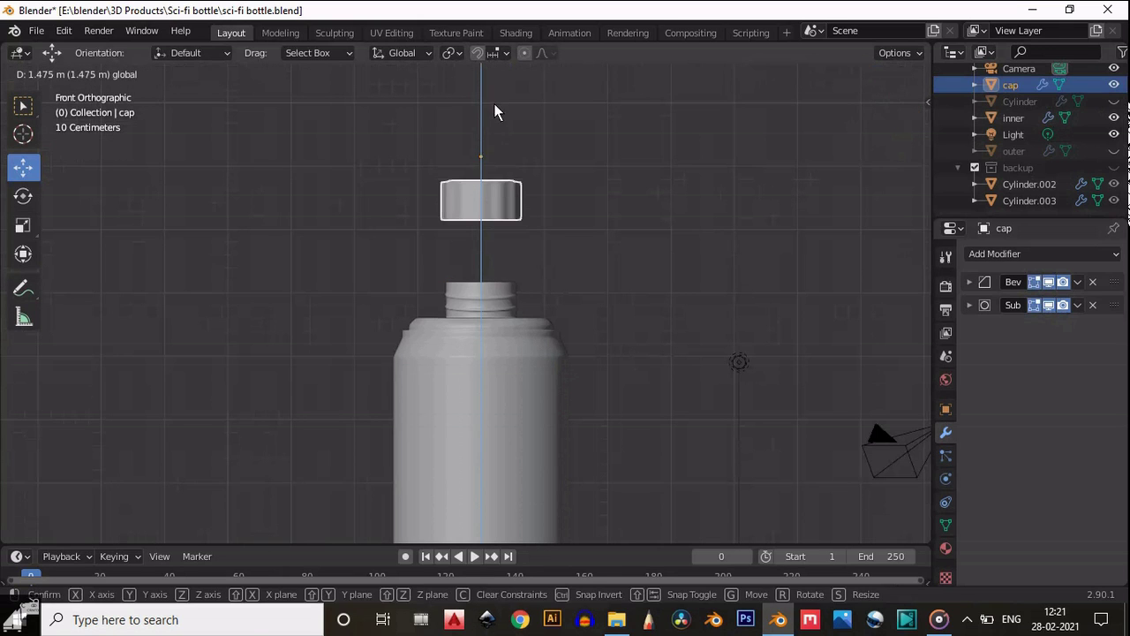
key(Escape)
scroll(497, 264, up, 5)
key(g)
key(Escape)
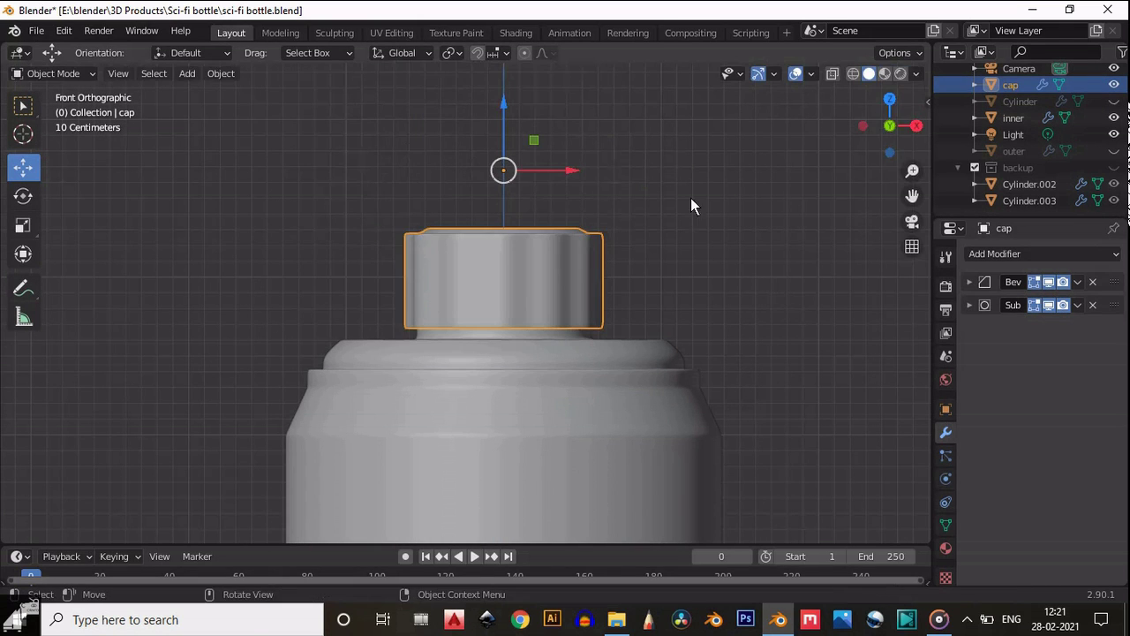
Step: Rotate the cap slightly with the Rotate tool and deselect it
click(23, 196)
mouse_move(500, 175)
mouse_down()
mouse_move(505, 112)
mouse_move(502, 308)
mouse_move(505, 221)
mouse_move(519, 184)
mouse_up()
scroll(714, 155, up, 4)
scroll(714, 155, down, 5)
click(714, 154)
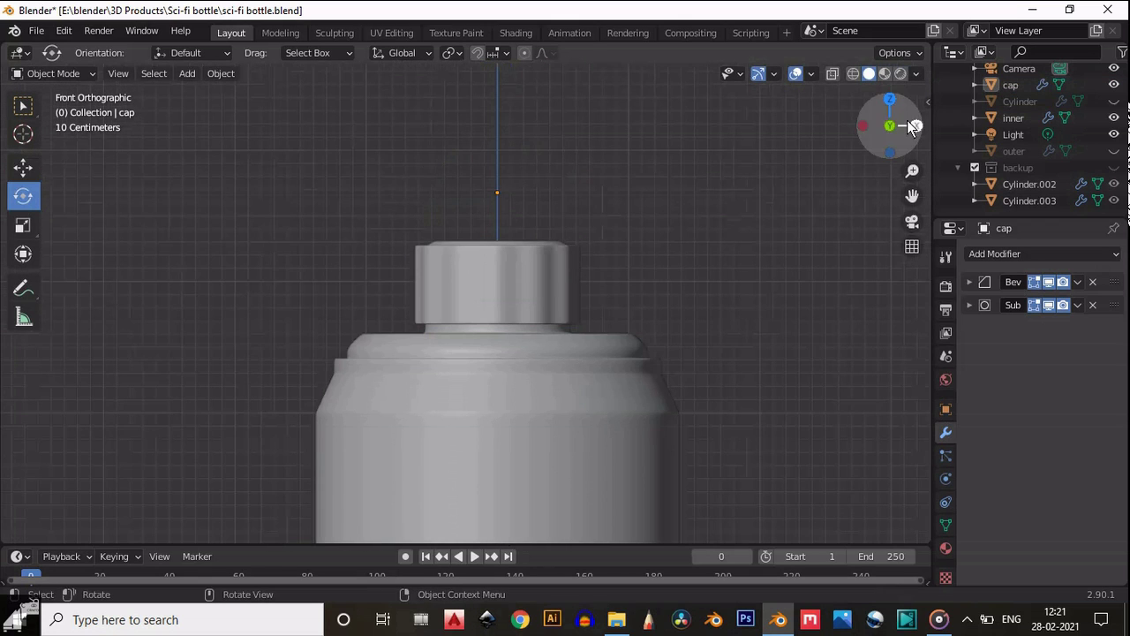
Step: Unhide the outer object so that the whole bottle is shown
drag(913, 126, 988, 157)
scroll(725, 231, down, 5)
drag(915, 187, 937, 60)
click(1114, 152)
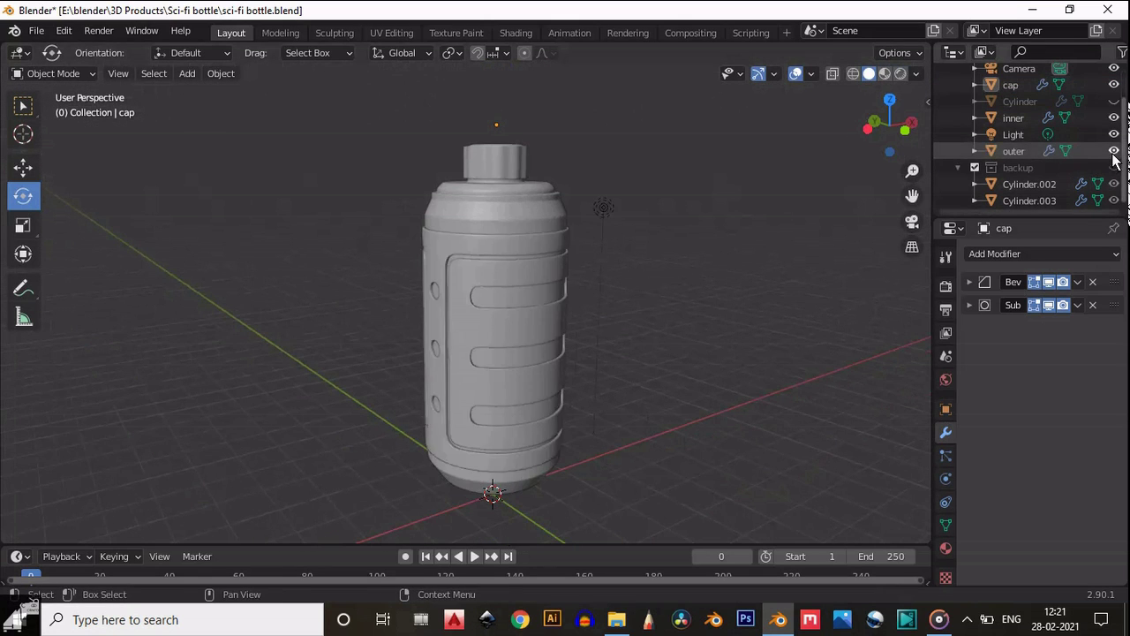
click(1114, 152)
click(1114, 151)
Step: Check the complete bottle from several sides and save the file
drag(890, 122, 109, 131)
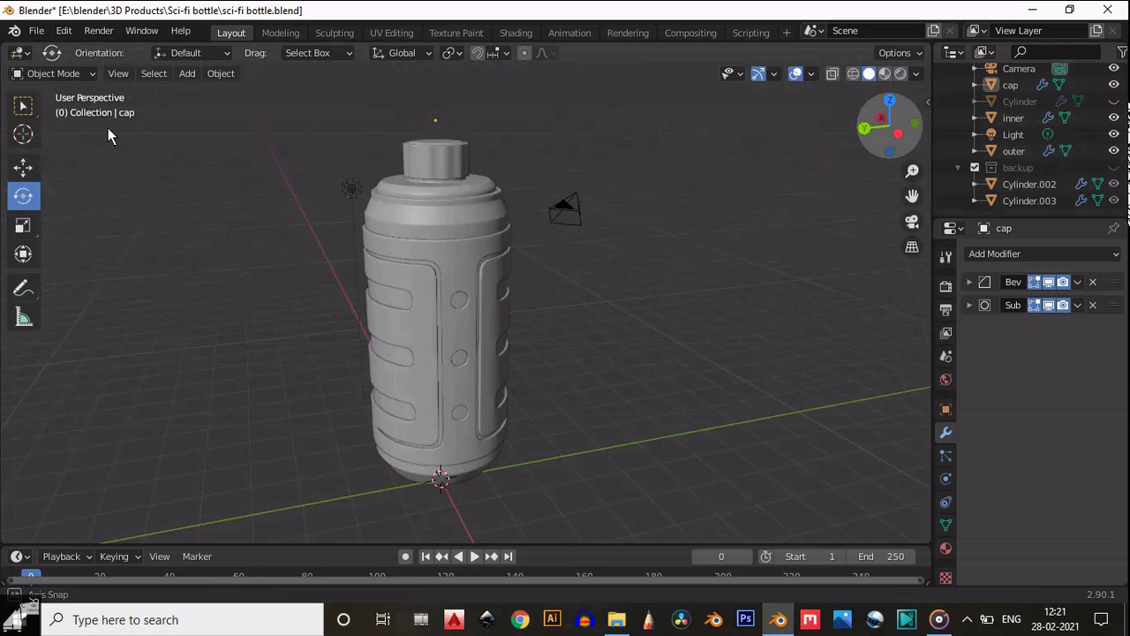
click(895, 130)
drag(914, 197, 944, 154)
drag(879, 132, 941, 181)
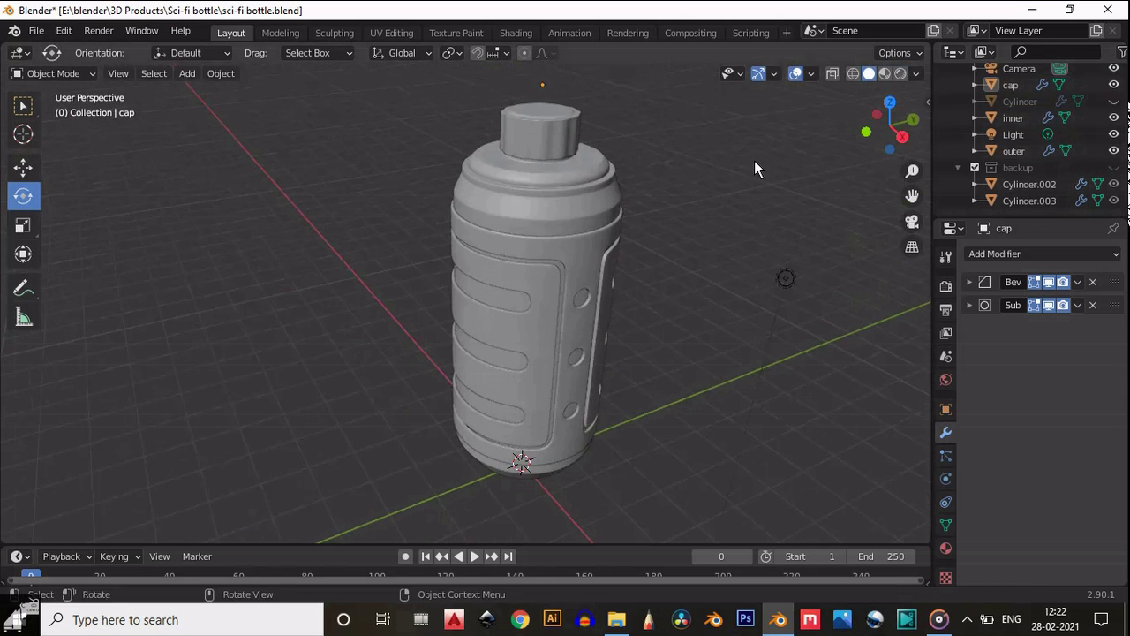
scroll(743, 169, up, 2)
scroll(741, 177, down, 2)
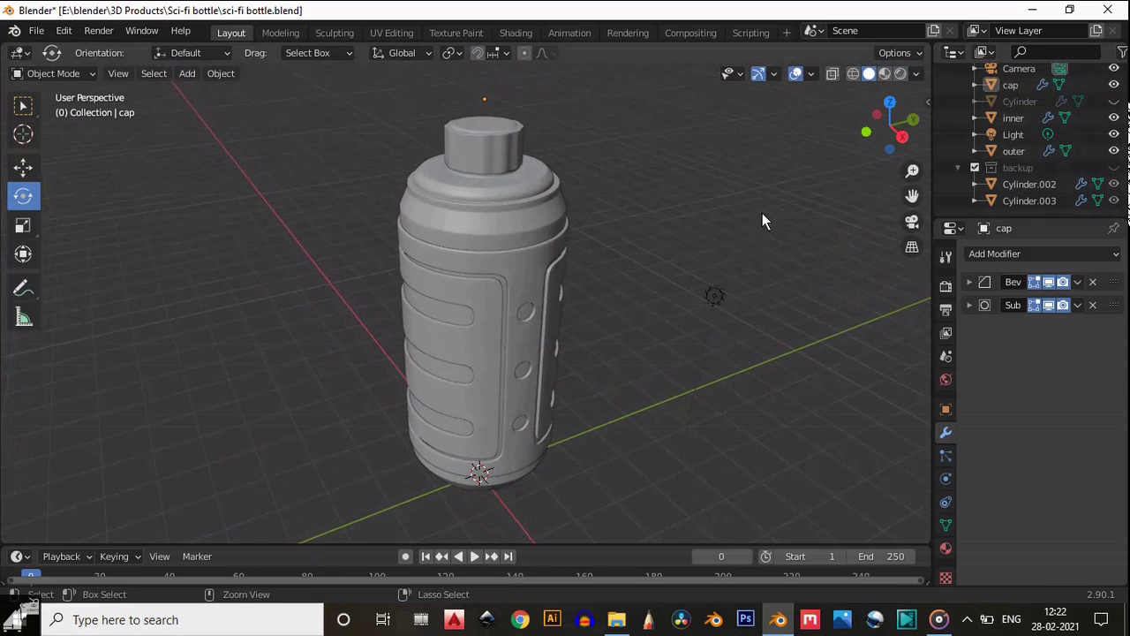
key(ctrl+s)
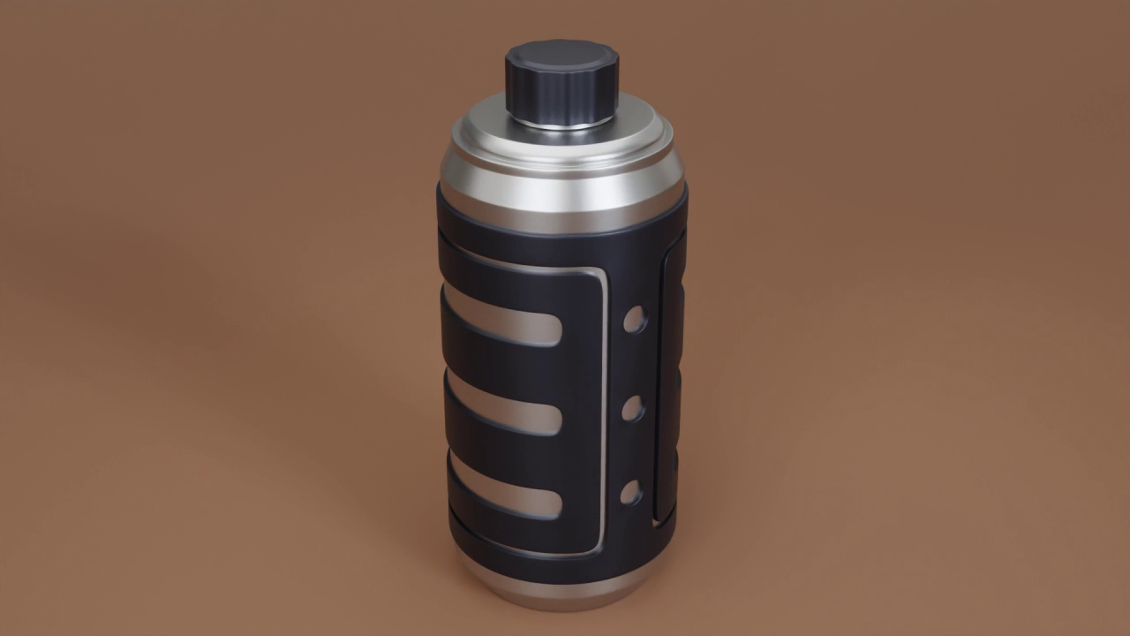